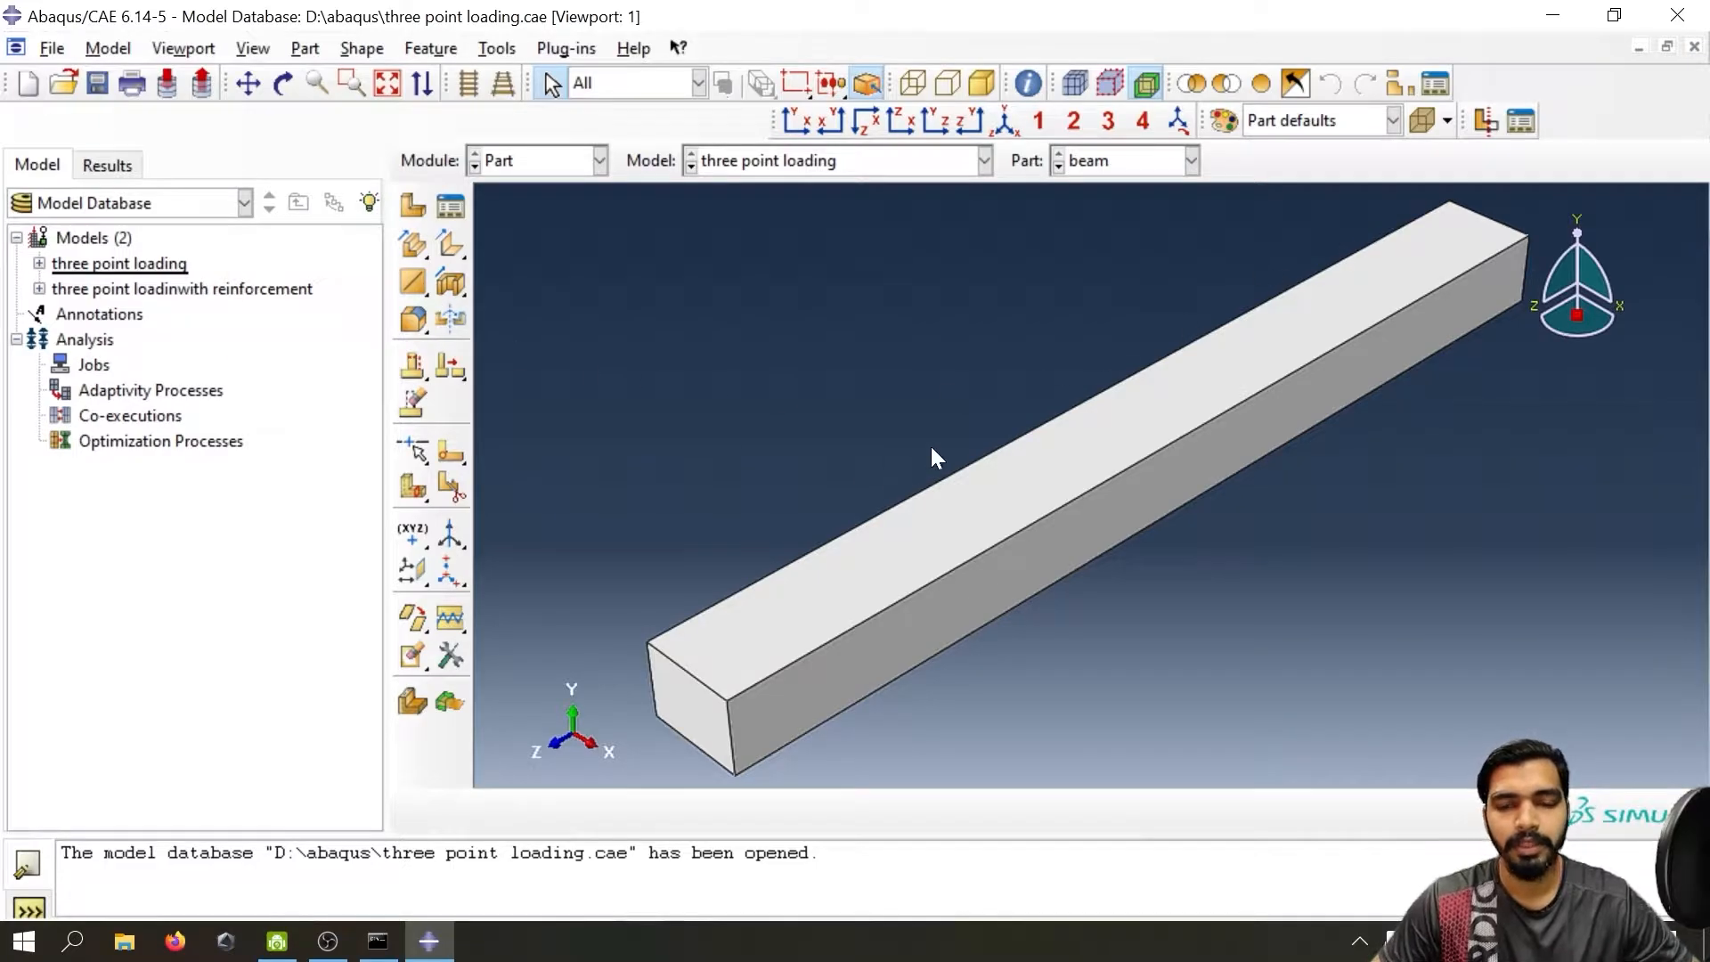
# - View the three point loading assembly in the Load module and in the Interaction module
pyautogui.click(534, 161)
pyautogui.click(547, 316)
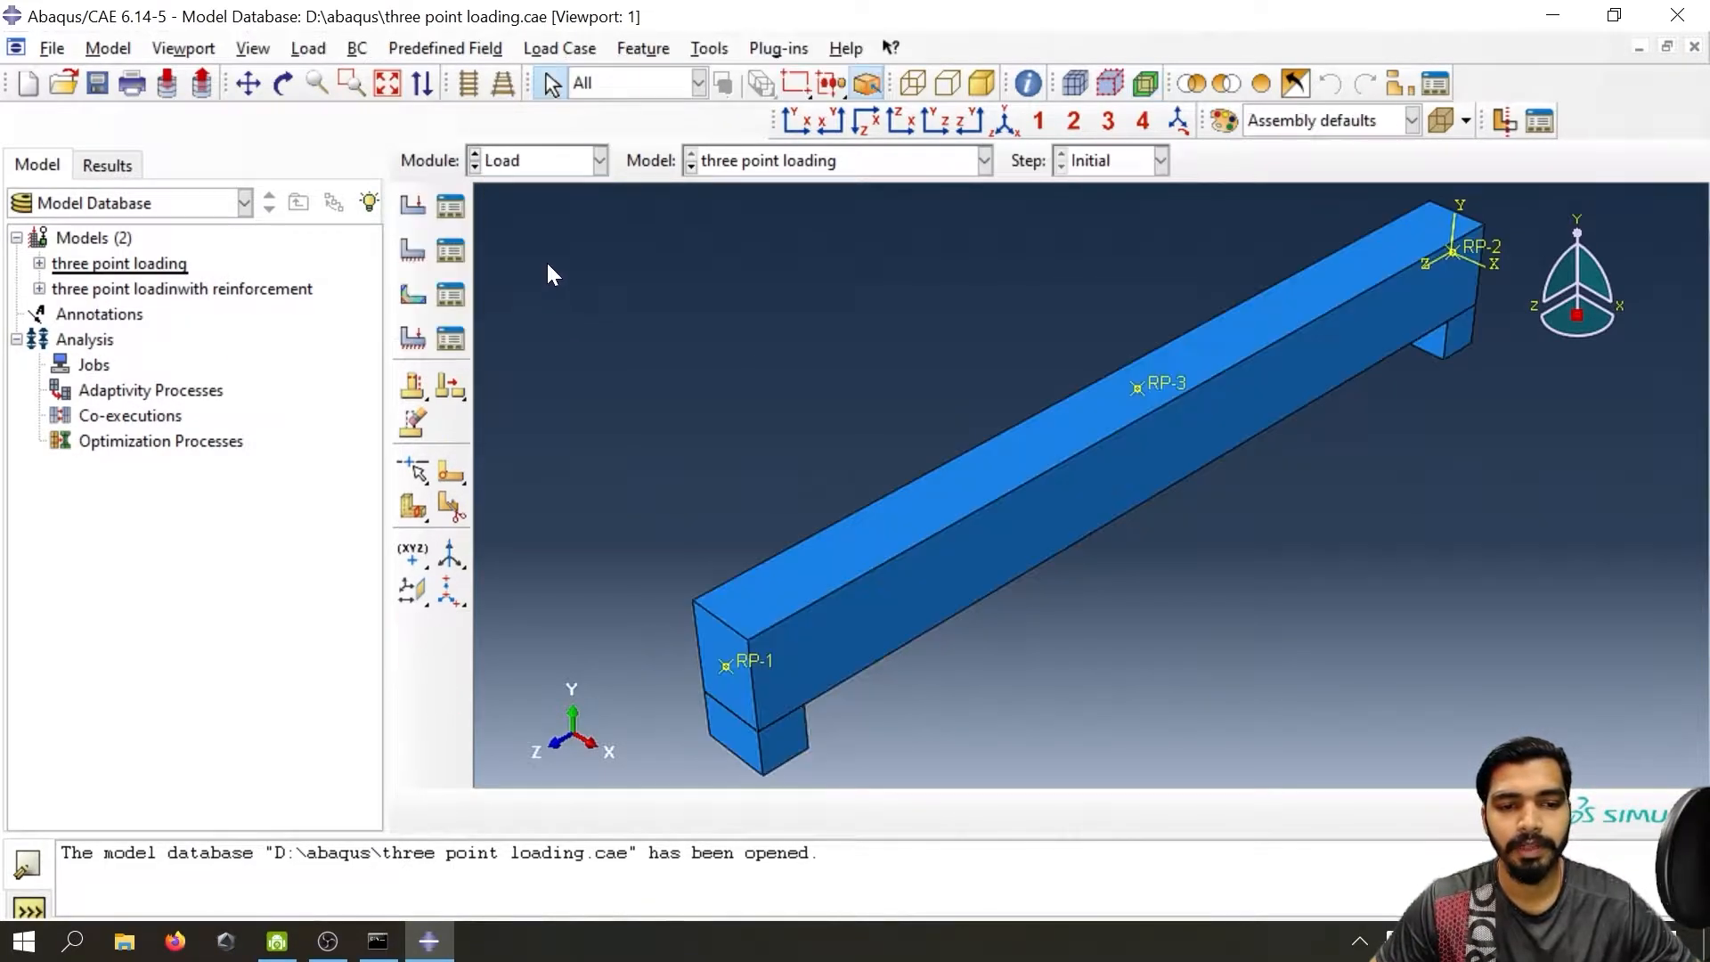
pyautogui.click(543, 162)
pyautogui.click(522, 292)
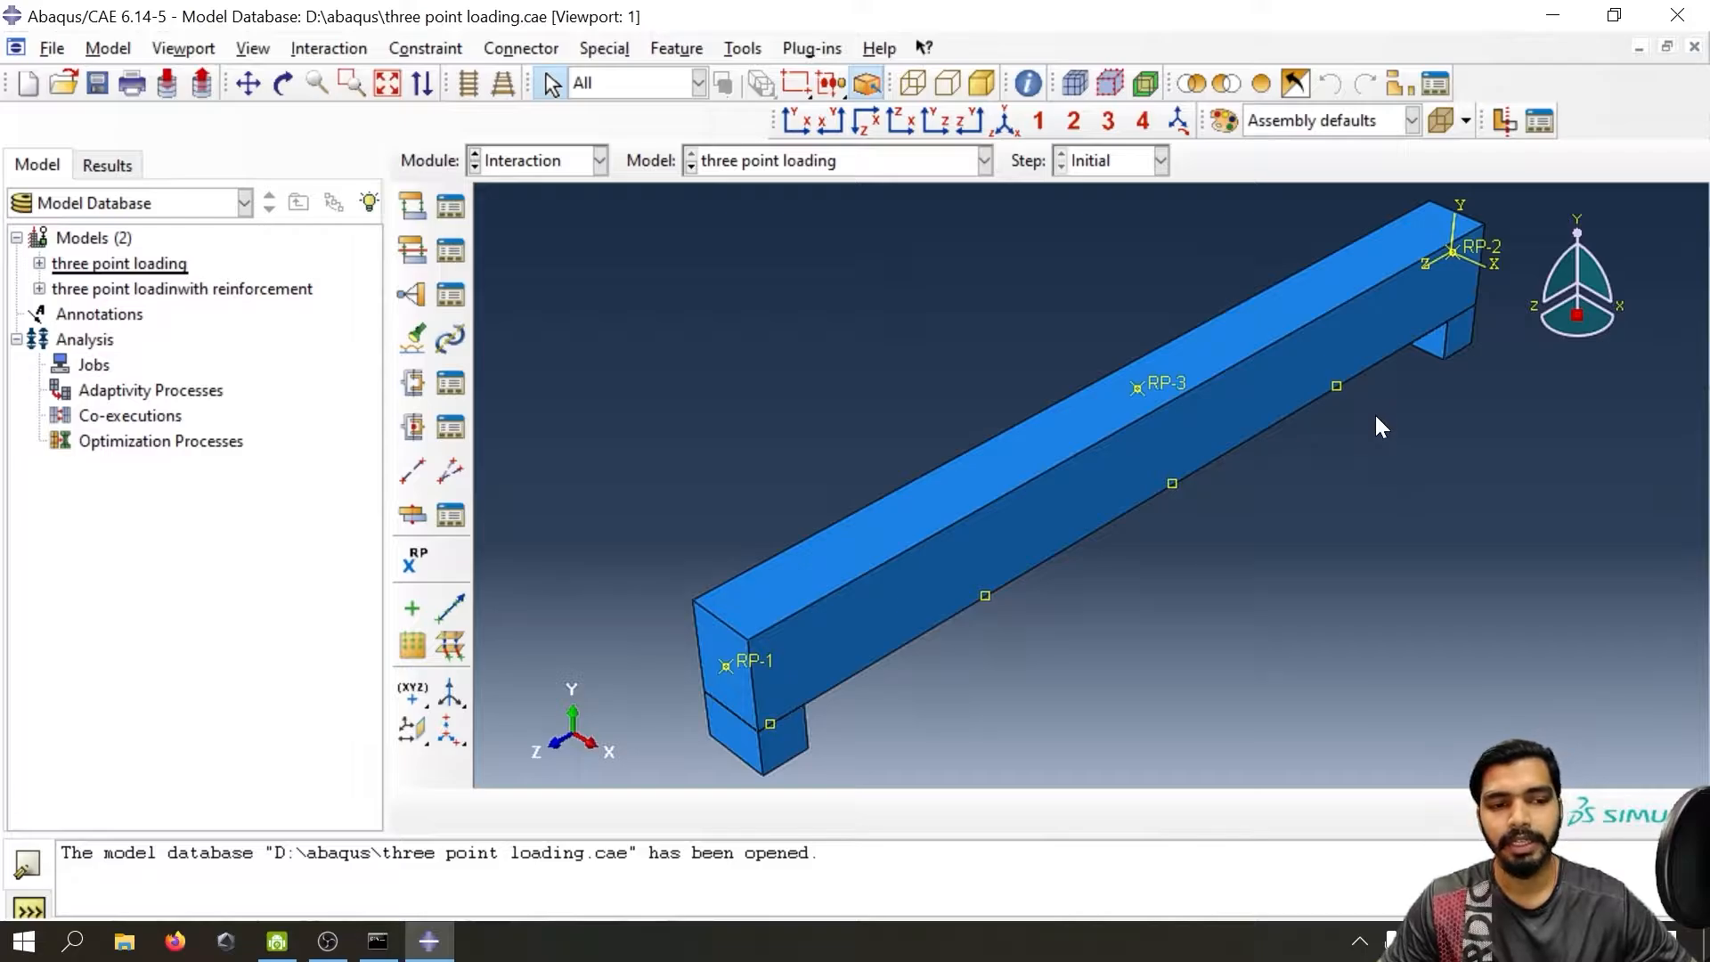
# - Switch the current model to "three point loadinwith reinforcement"
pyautogui.click(269, 289)
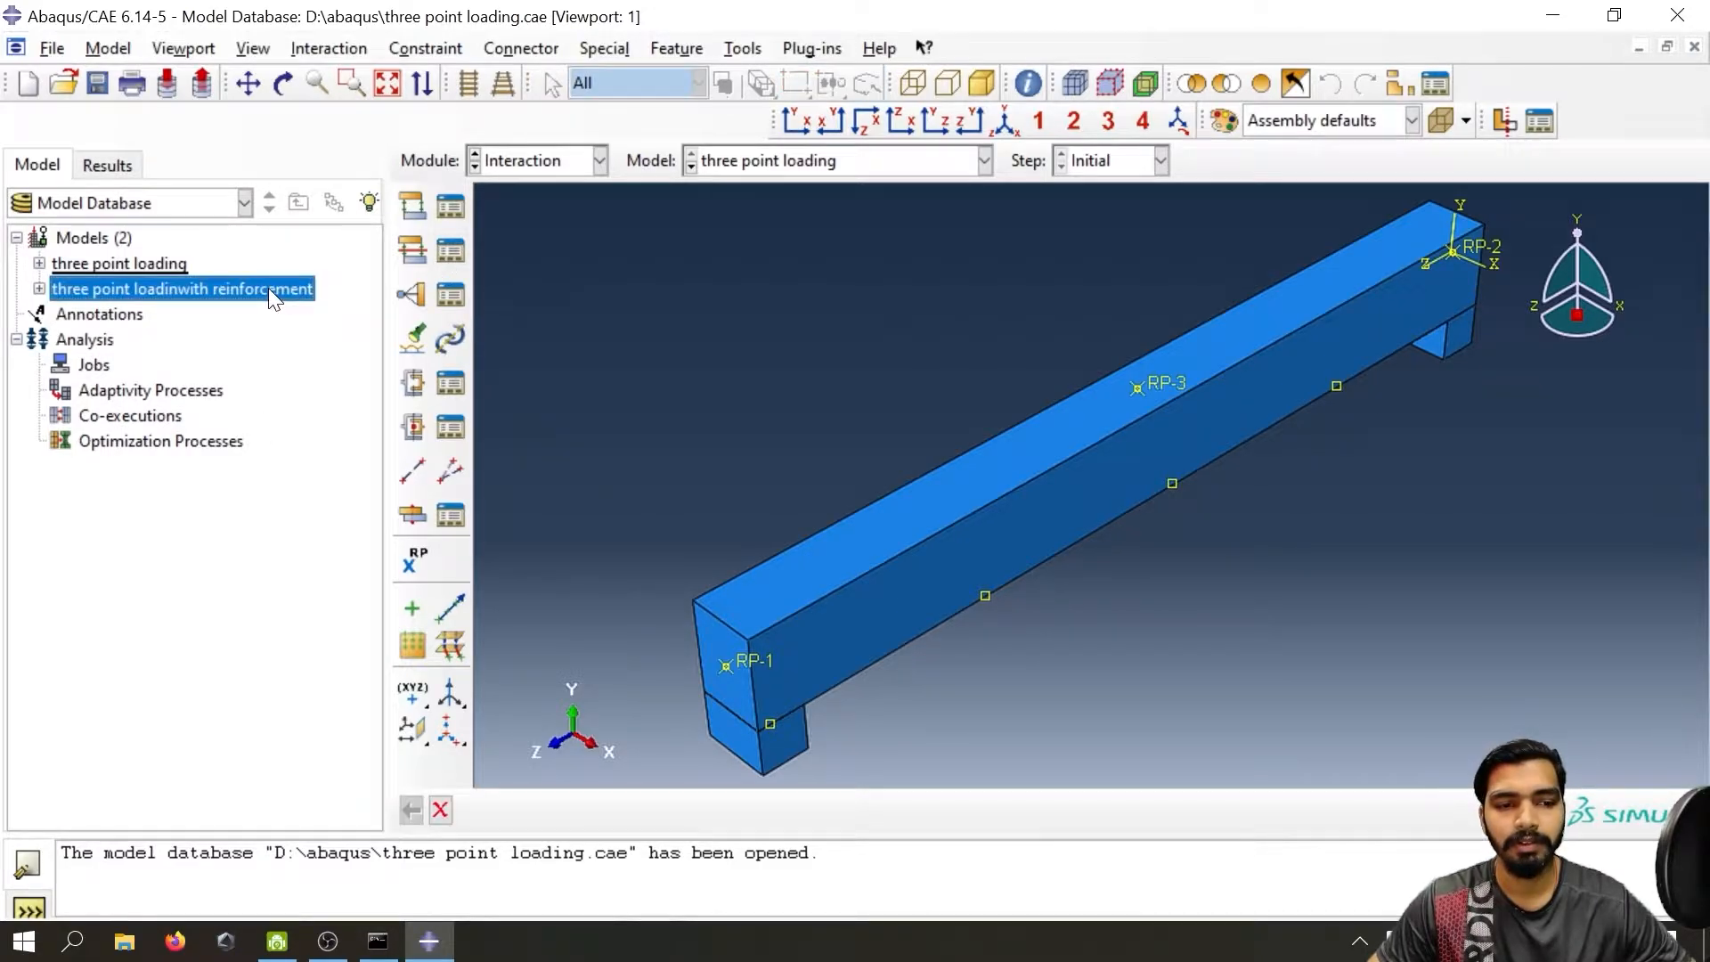
pyautogui.click(852, 168)
pyautogui.click(865, 216)
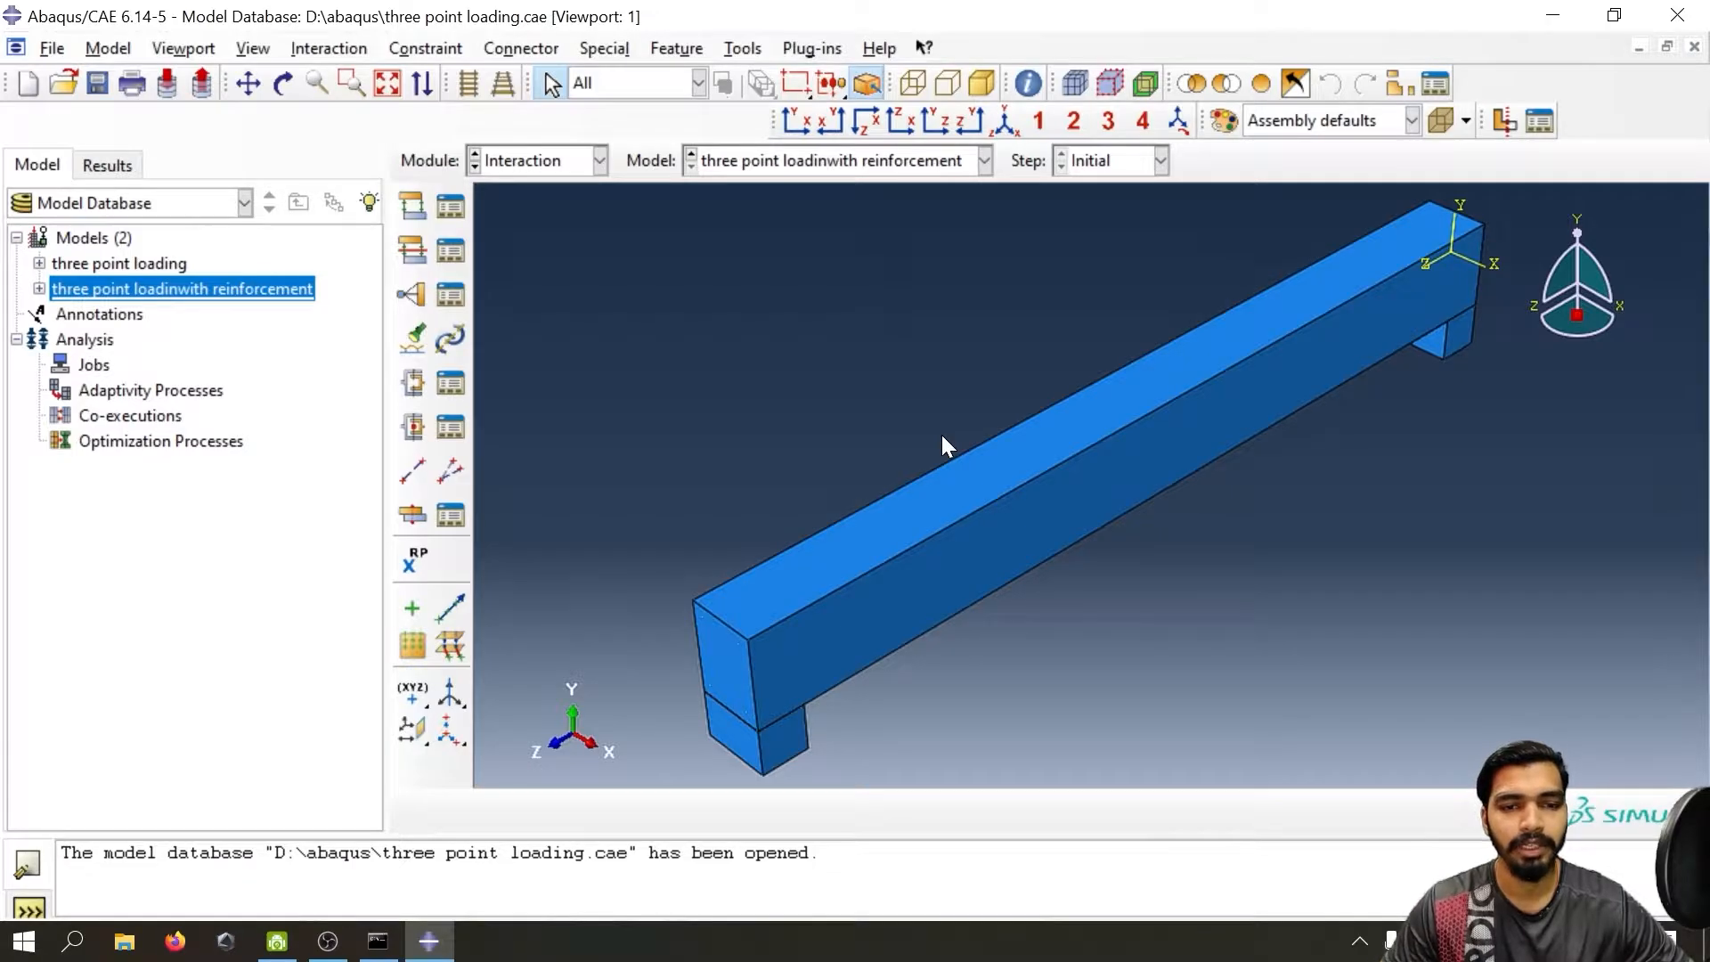
# - Examine the beam assembly from several sides, especially the underside where the end supports meet the beam
pyautogui.keyDown('ctrl'); pyautogui.keyDown('alt'); pyautogui.moveTo(816, 643); pyautogui.dragTo(890, 575); pyautogui.keyUp('alt'); pyautogui.keyUp('ctrl')
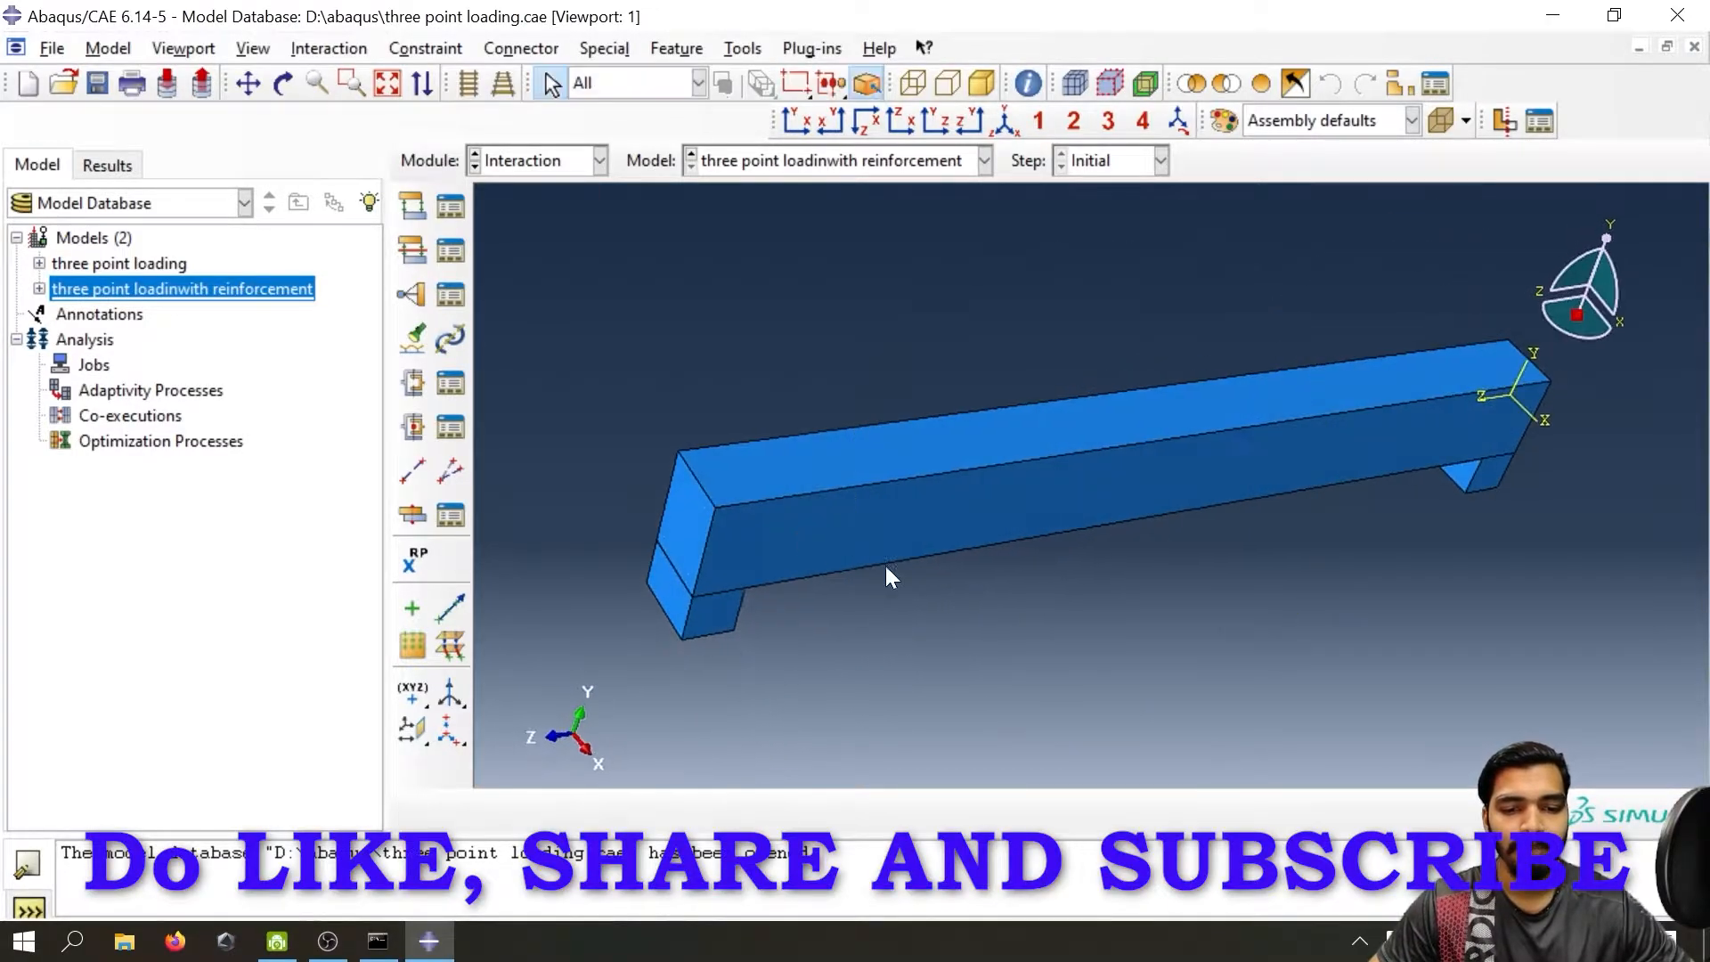
pyautogui.keyDown('ctrl'); pyautogui.keyDown('alt'); pyautogui.moveTo(1398, 432); pyautogui.dragTo(725, 584); pyautogui.keyUp('alt'); pyautogui.keyUp('ctrl')
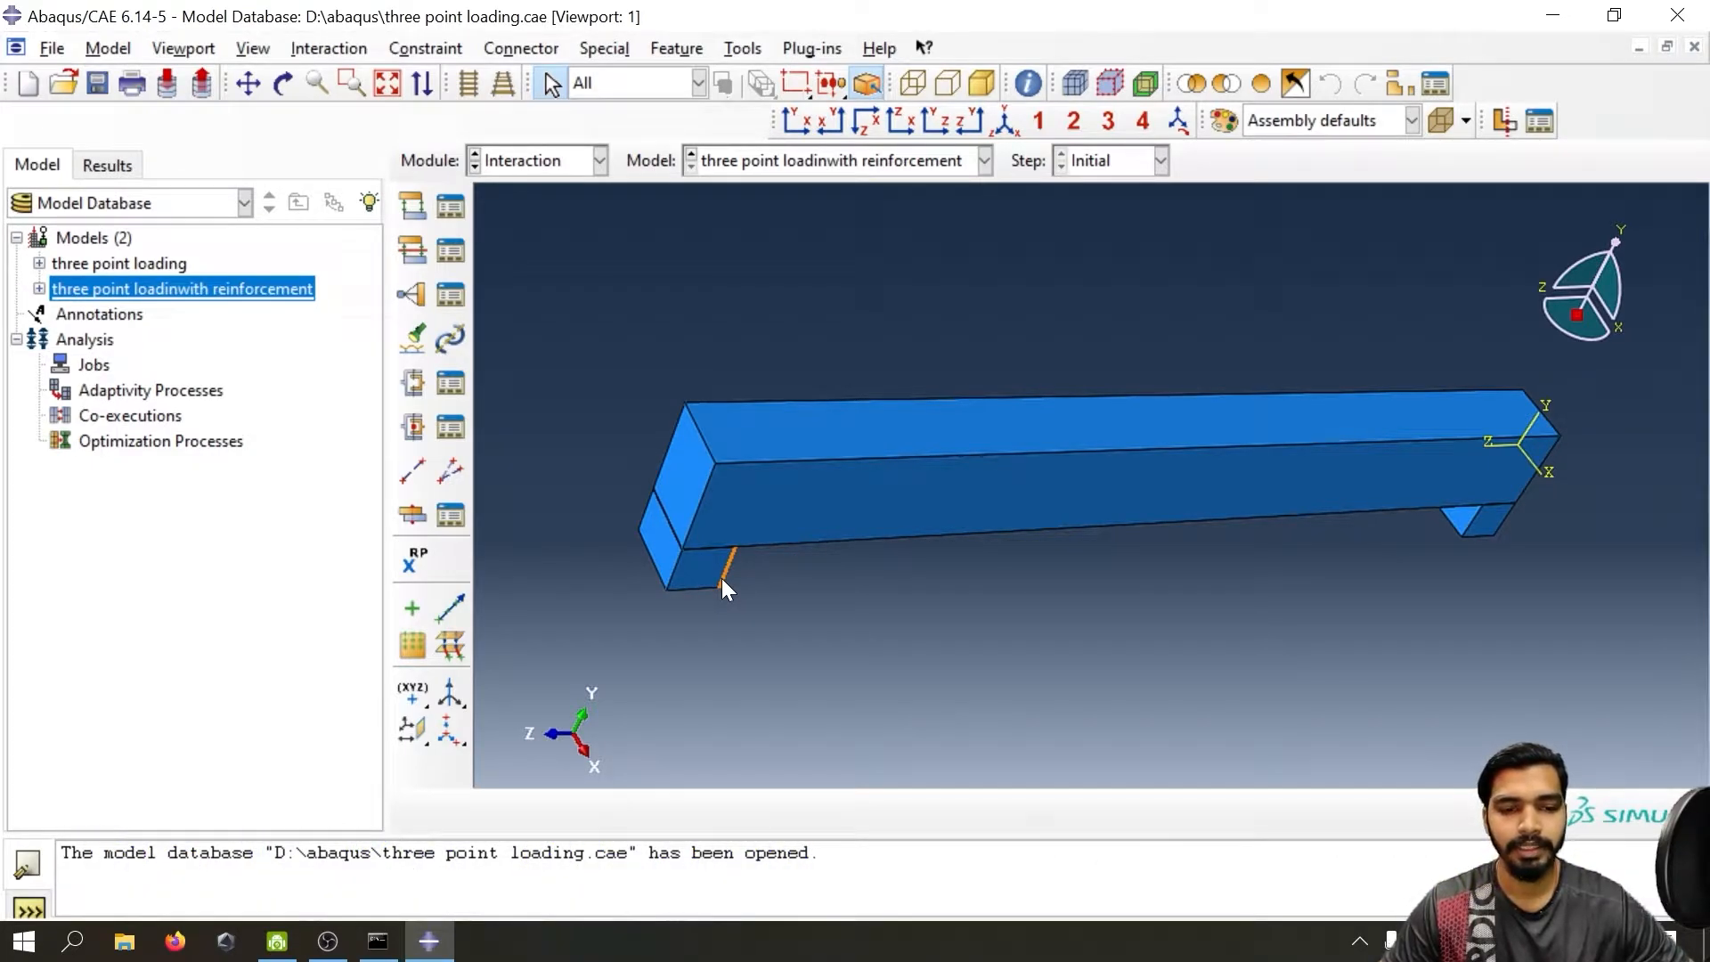
pyautogui.keyDown('ctrl'); pyautogui.keyDown('alt'); pyautogui.moveTo(786, 510); pyautogui.dragTo(1160, 278); pyautogui.keyUp('alt'); pyautogui.keyUp('ctrl')
pyautogui.keyDown('ctrl'); pyautogui.keyDown('alt'); pyautogui.moveTo(863, 280); pyautogui.dragTo(807, 403); pyautogui.keyUp('alt'); pyautogui.keyUp('ctrl')
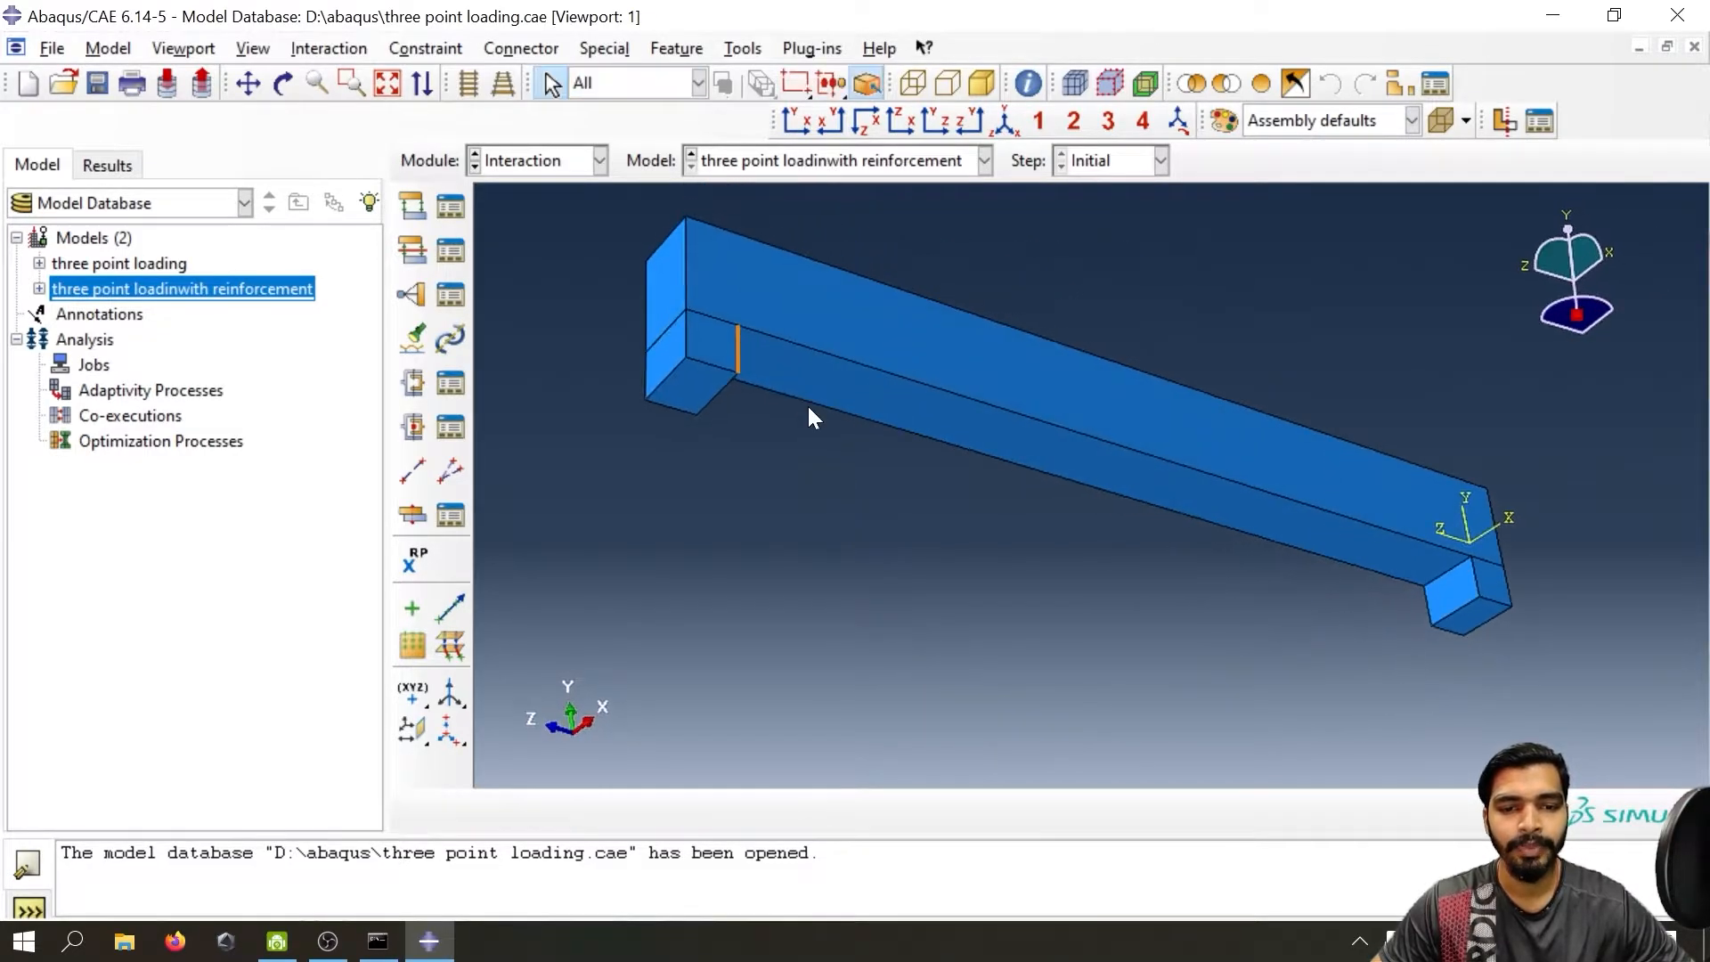
pyautogui.scroll(5, 793, 388)
pyautogui.scroll(1, 734, 384)
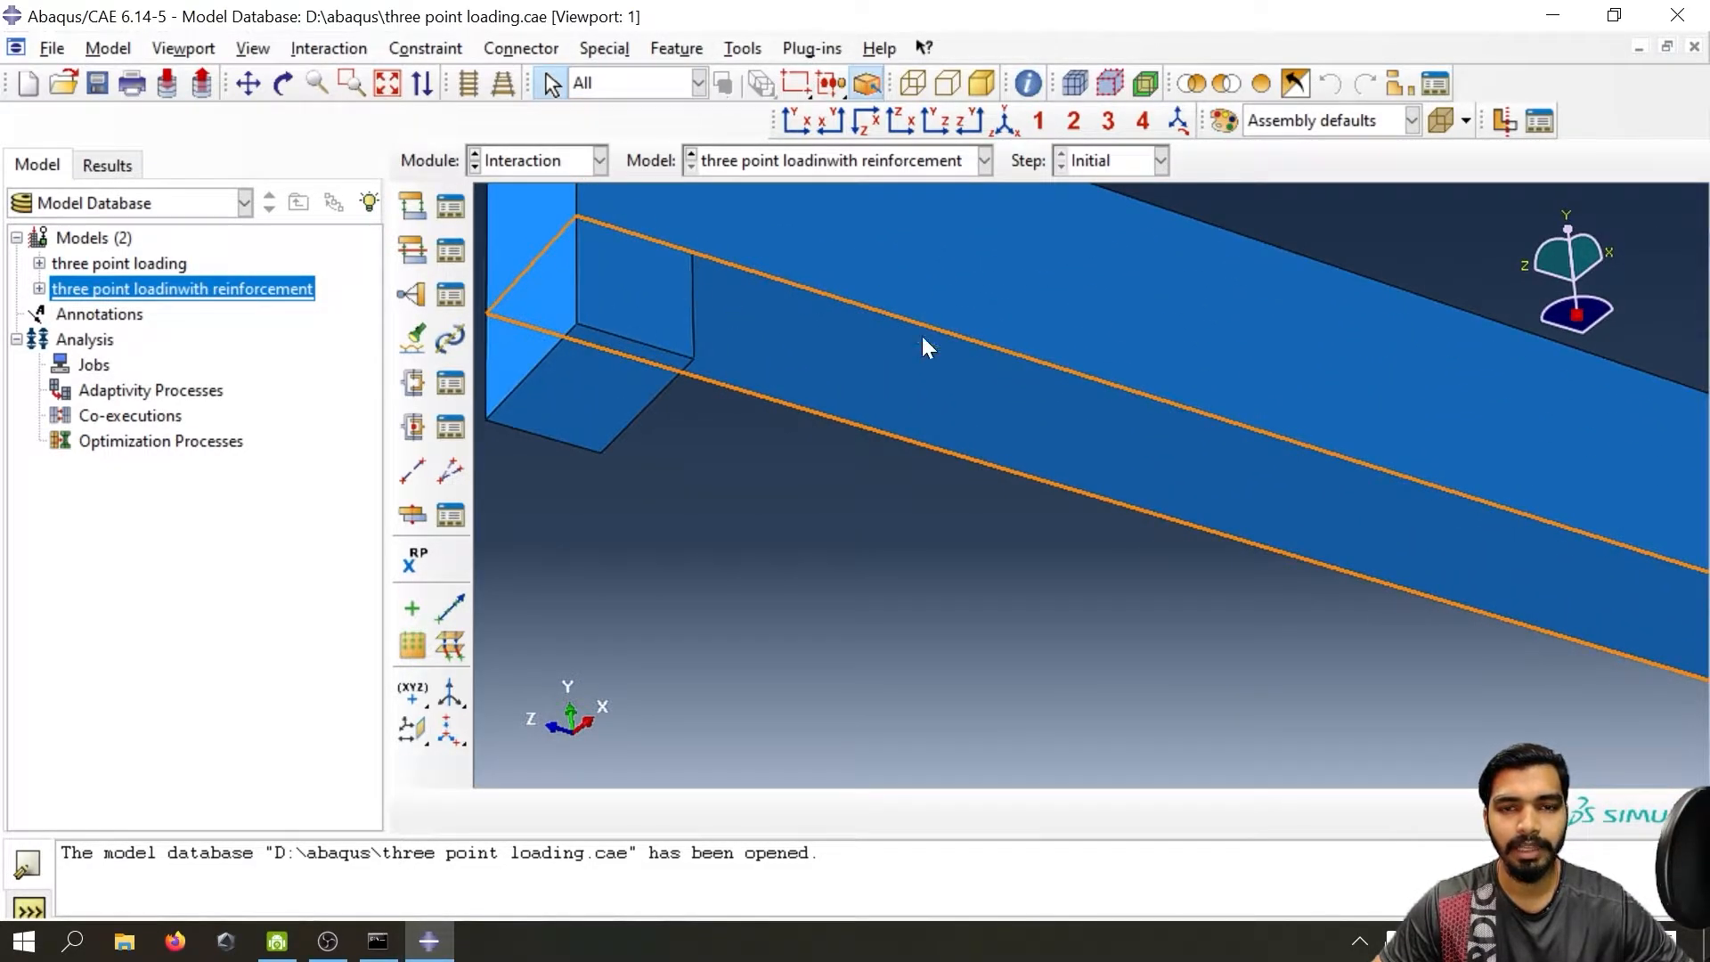
pyautogui.scroll(-2, 1603, 557)
pyautogui.keyDown('ctrl'); pyautogui.keyDown('alt'); pyautogui.moveTo(1301, 455); pyautogui.dragTo(900, 498); pyautogui.keyUp('alt'); pyautogui.keyUp('ctrl')
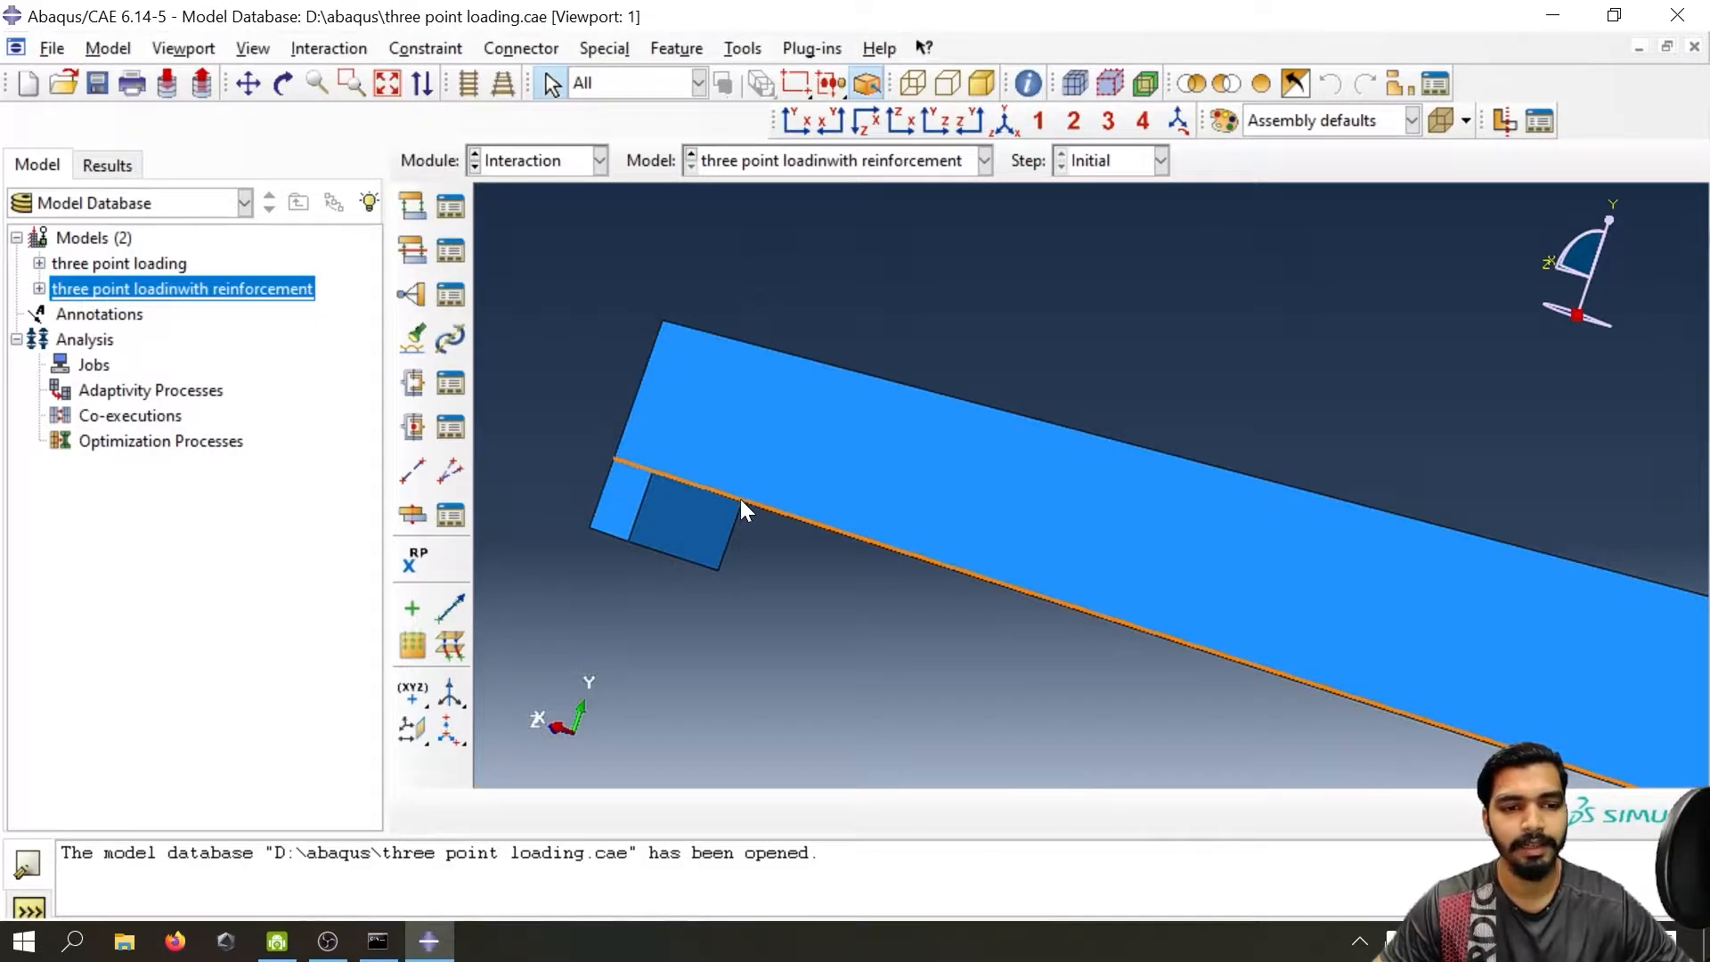
# - Bring up the beam part of the reinforcement model in the Part module
pyautogui.click(548, 161)
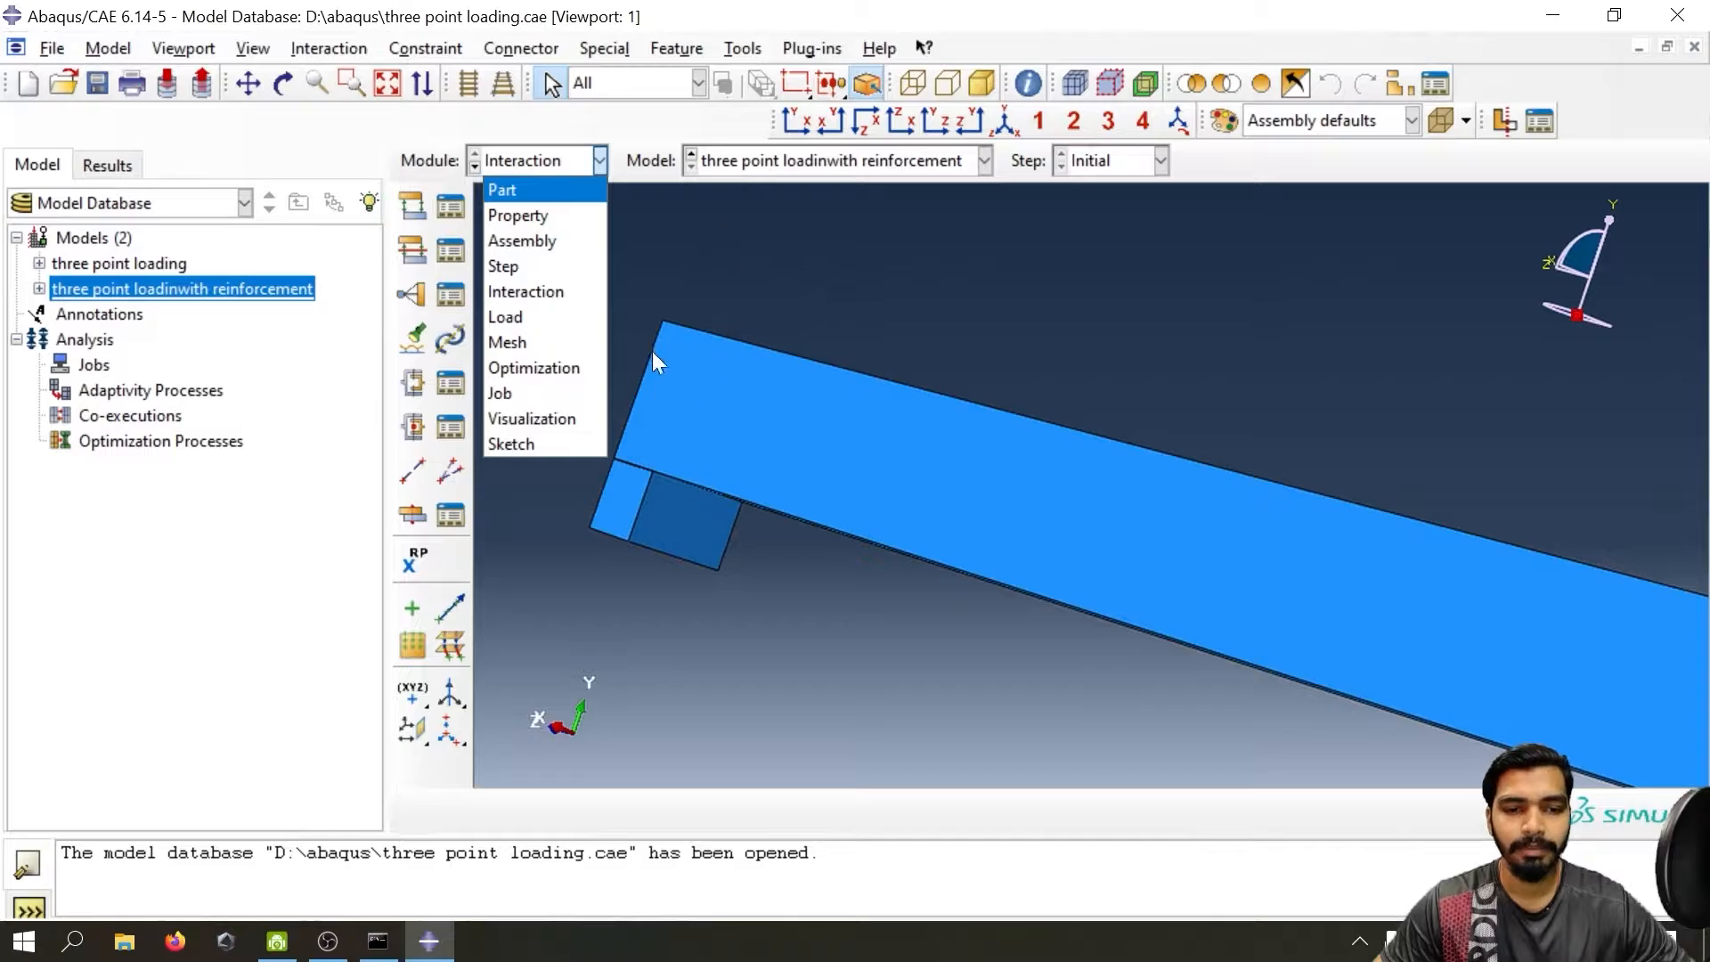
pyautogui.click(532, 192)
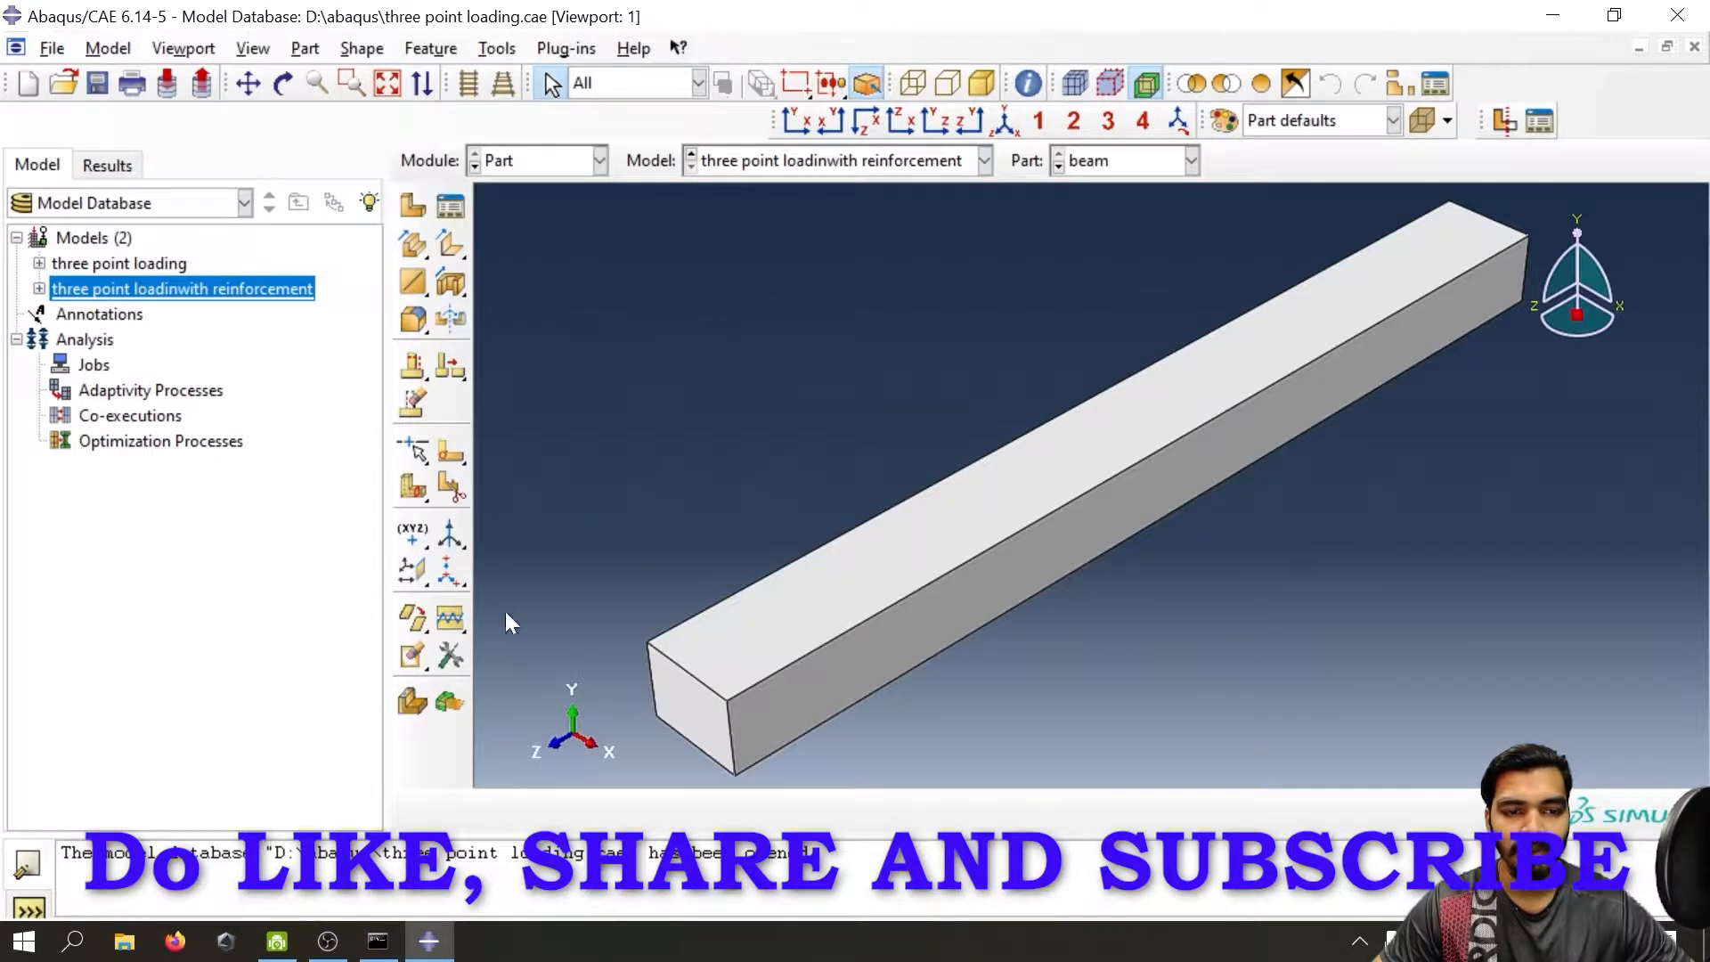
pyautogui.keyDown('ctrl'); pyautogui.keyDown('alt'); pyautogui.moveTo(830, 703); pyautogui.dragTo(804, 624); pyautogui.keyUp('alt'); pyautogui.keyUp('ctrl')
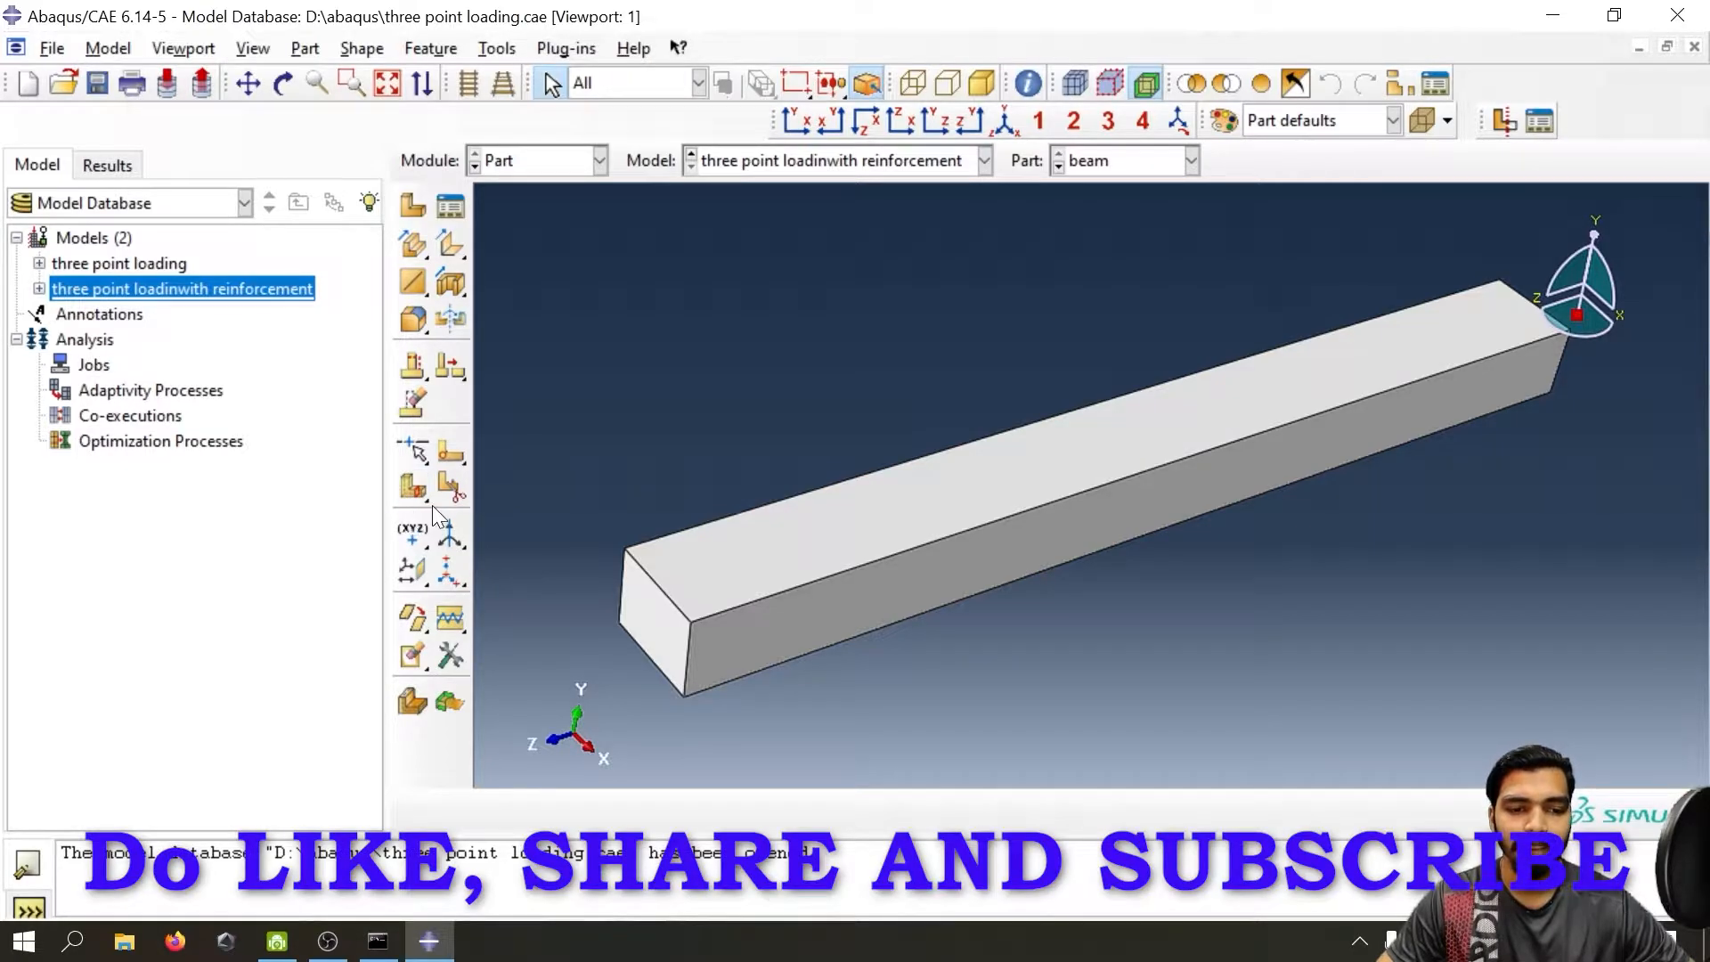
# - Try to partition the beam's cell with a defined cutting plane
pyautogui.click(413, 488)
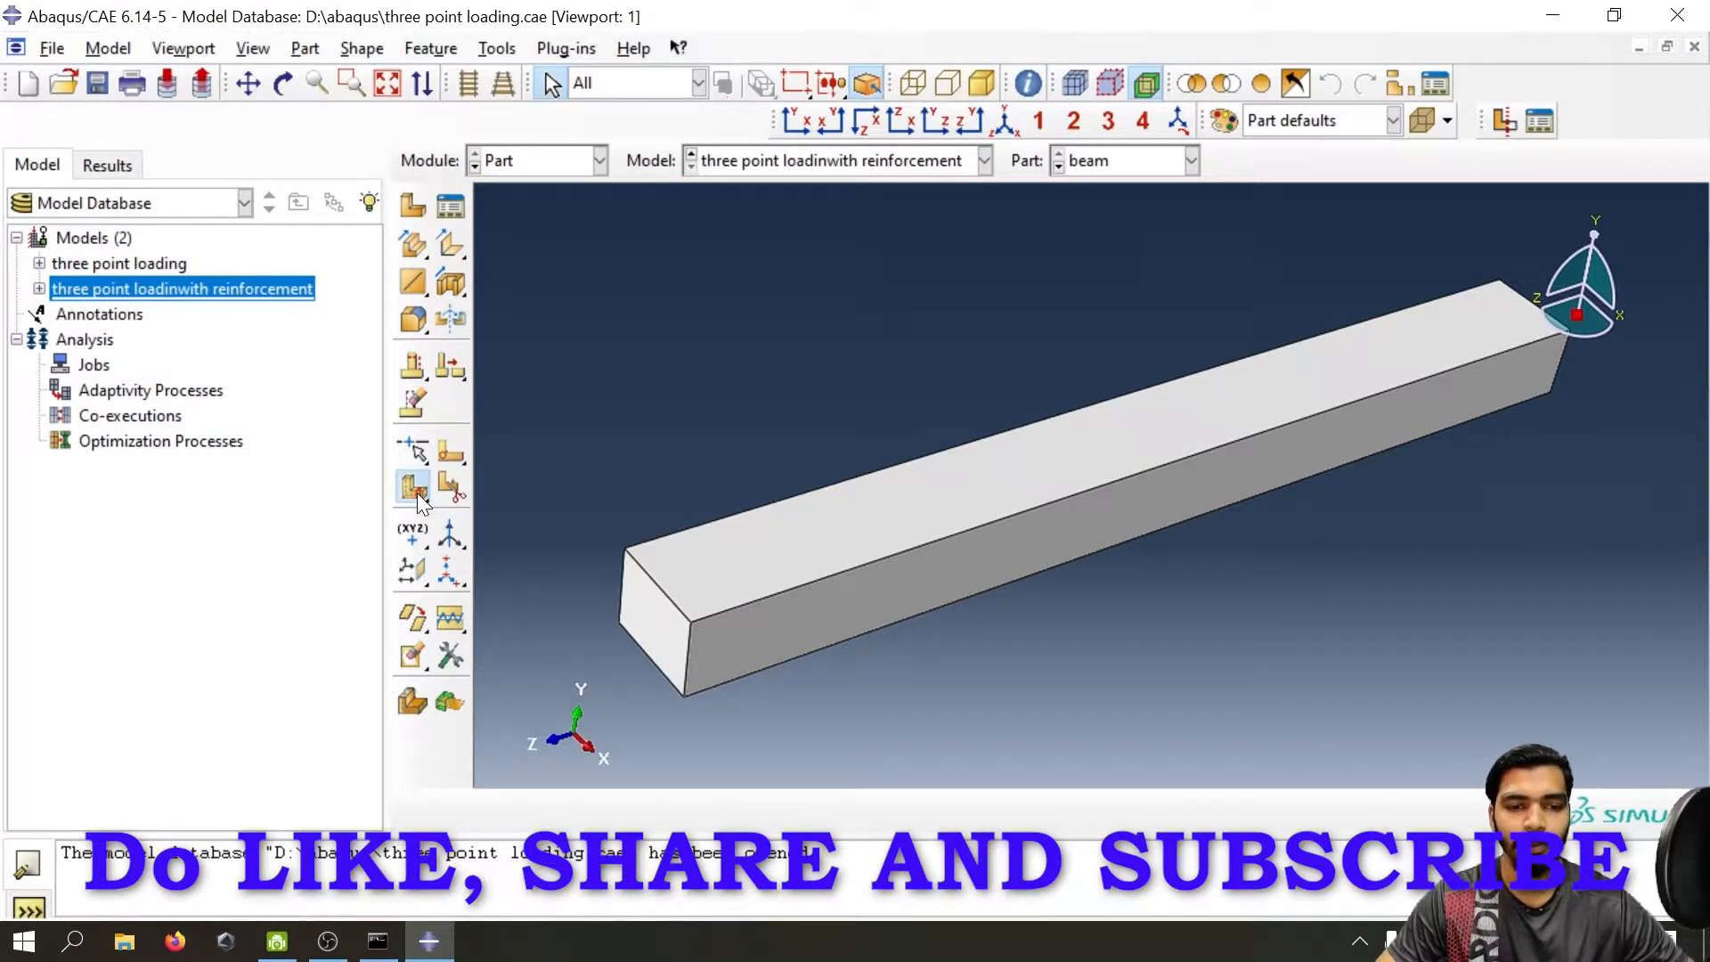
pyautogui.click(413, 488)
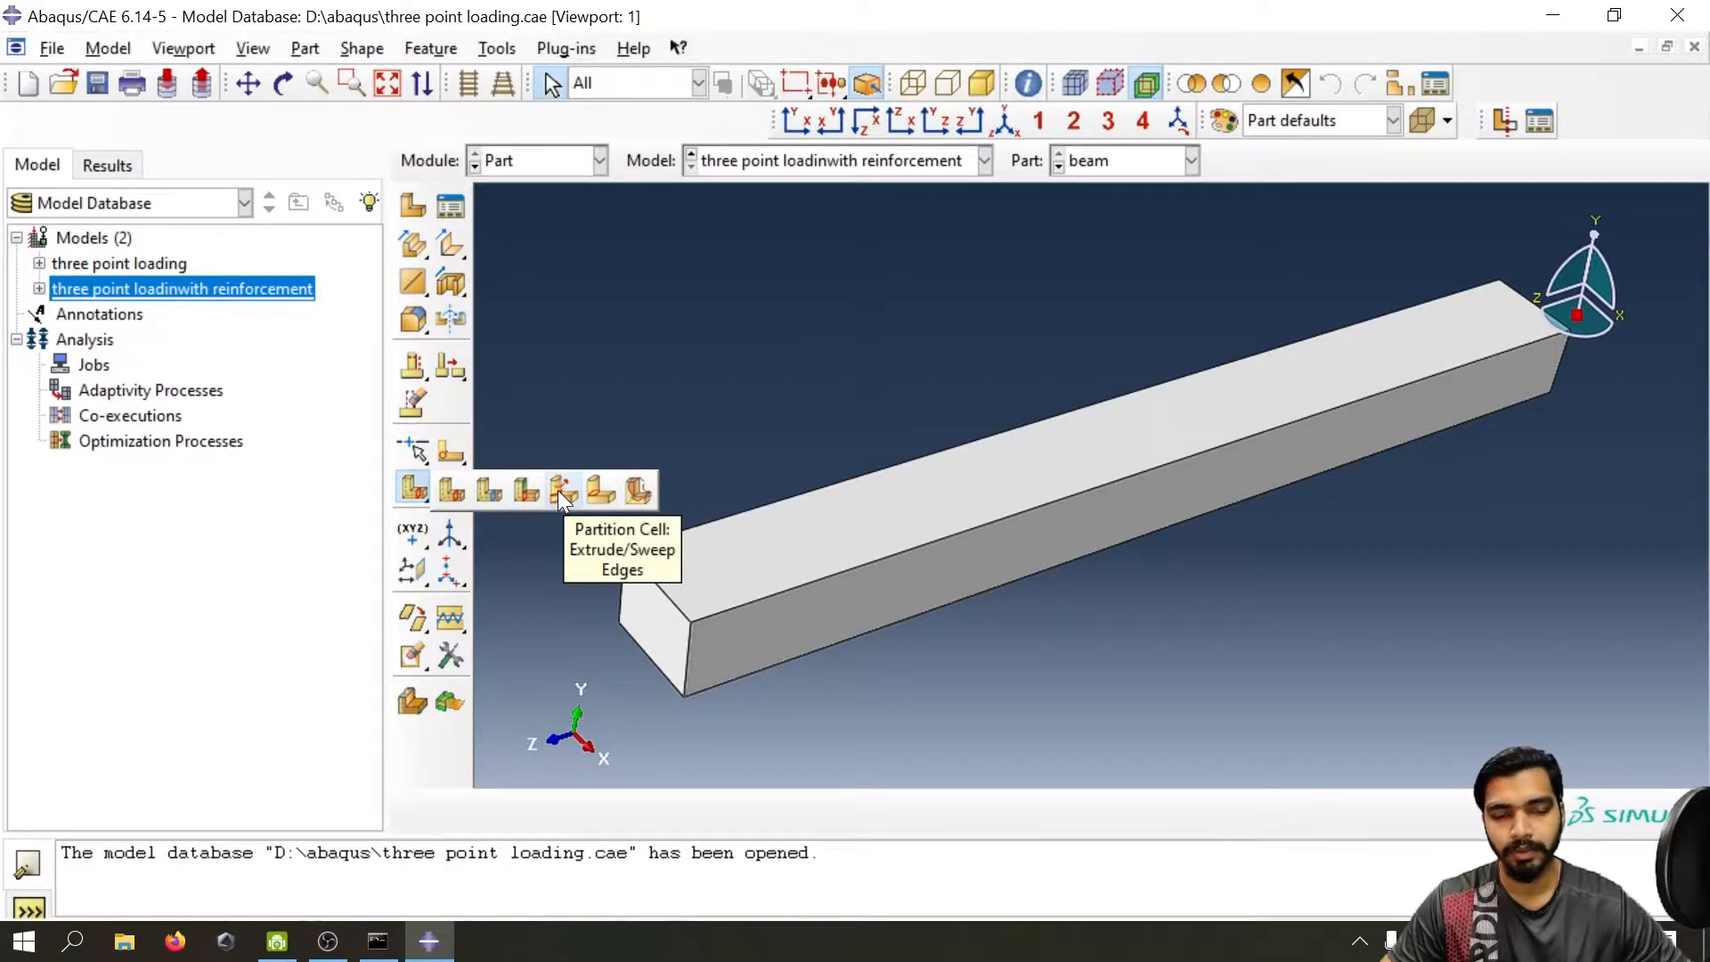
pyautogui.click(455, 489)
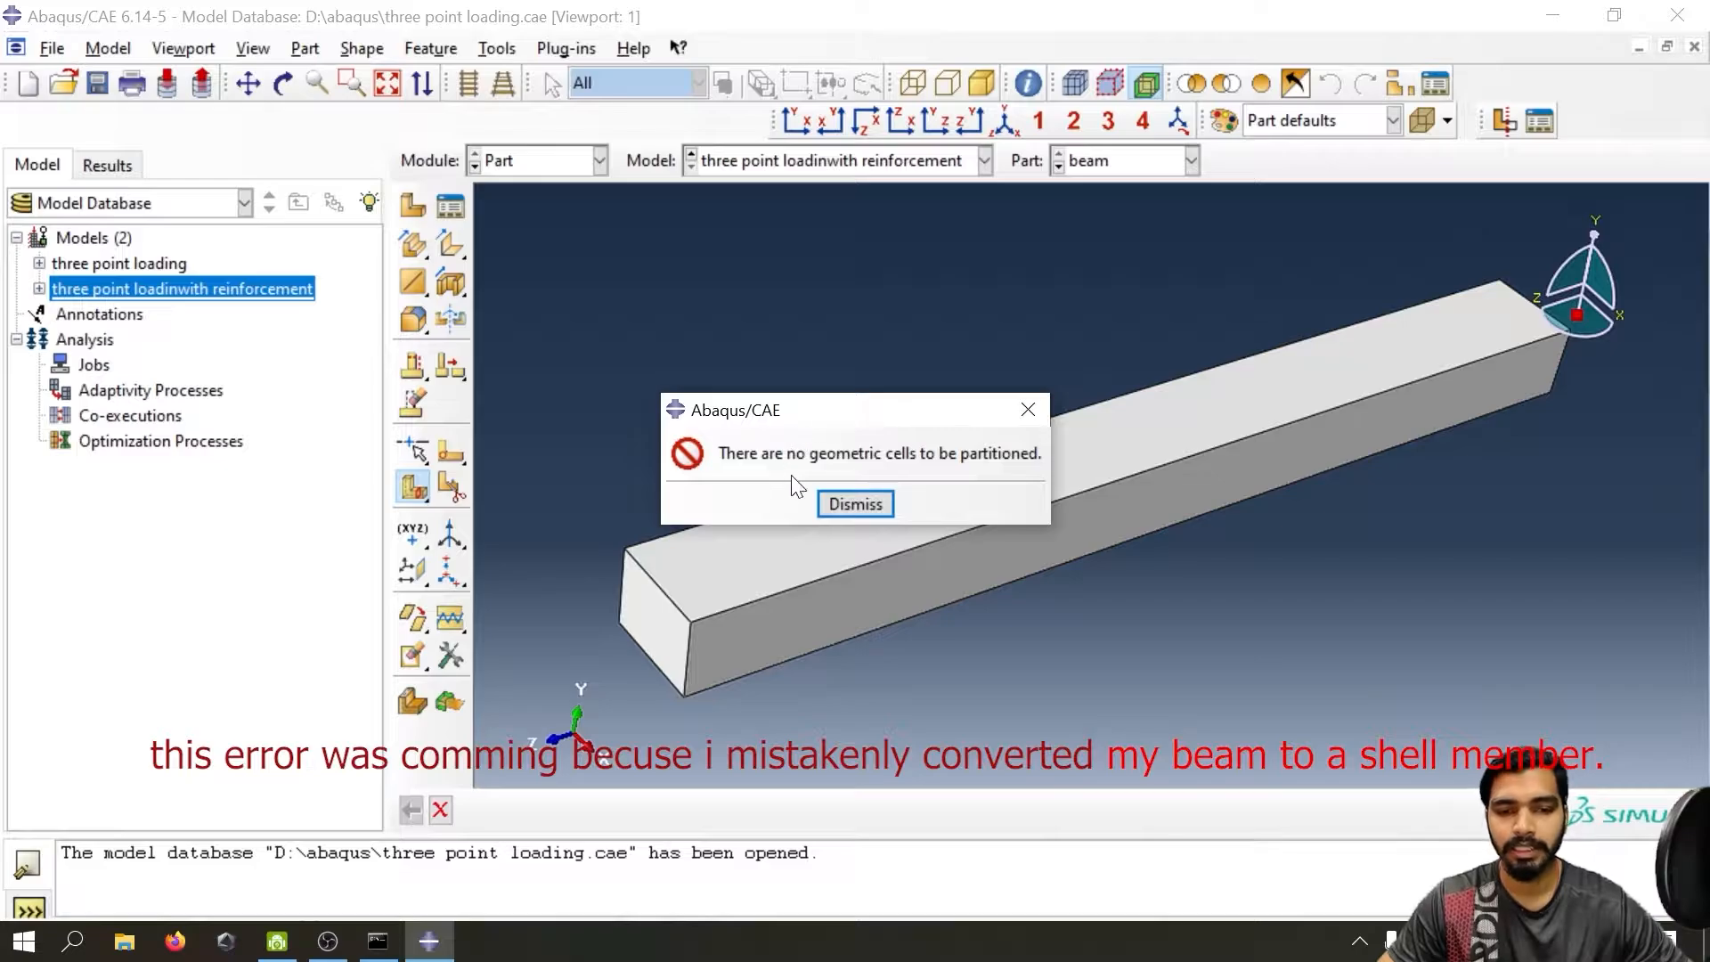
pyautogui.click(1014, 412)
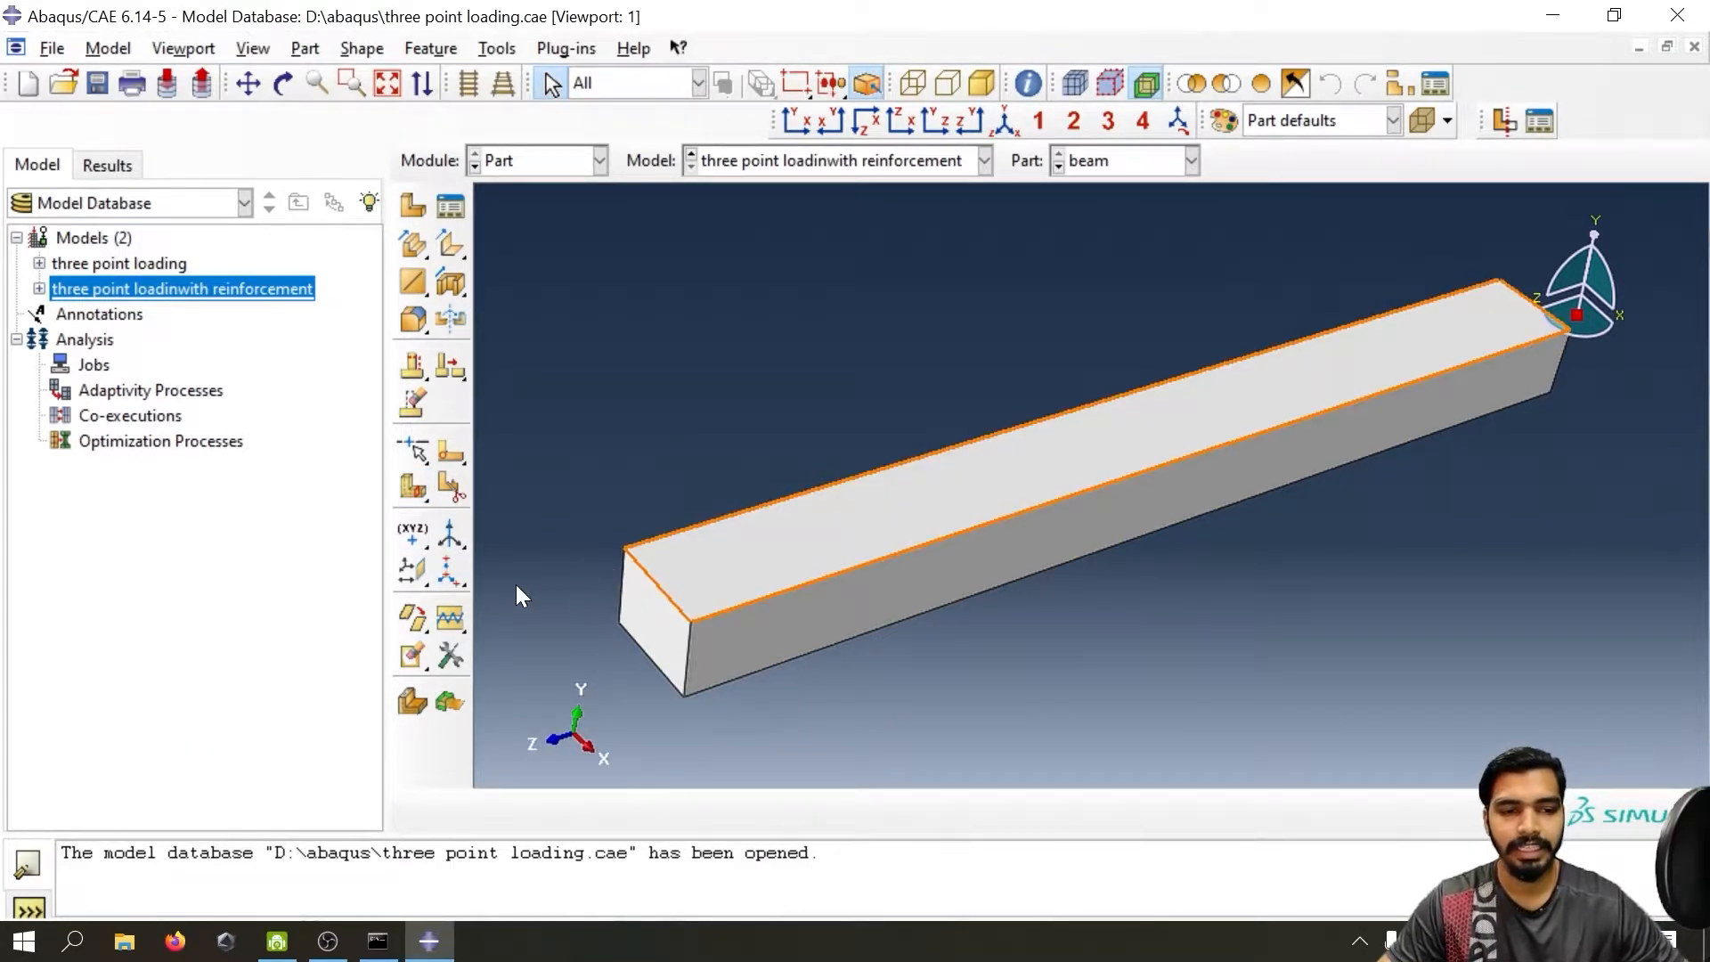
# - Create a datum plane on the beam offset 100 from the XY principal plane
pyautogui.click(415, 572)
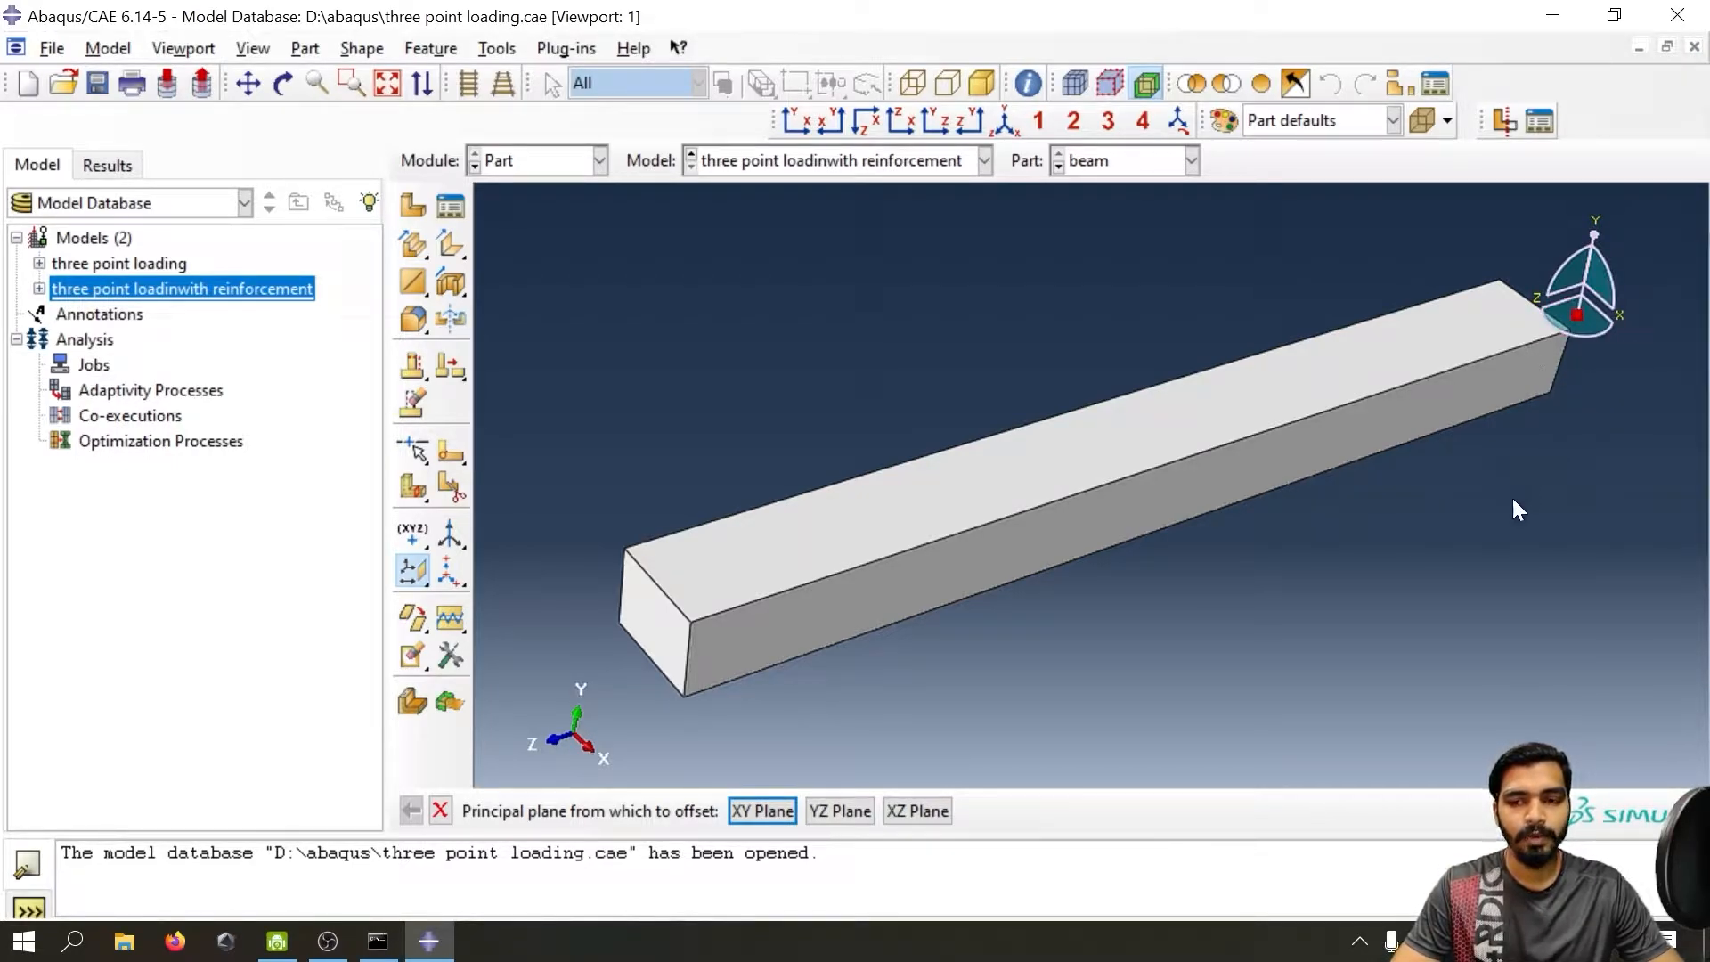
pyautogui.click(754, 809)
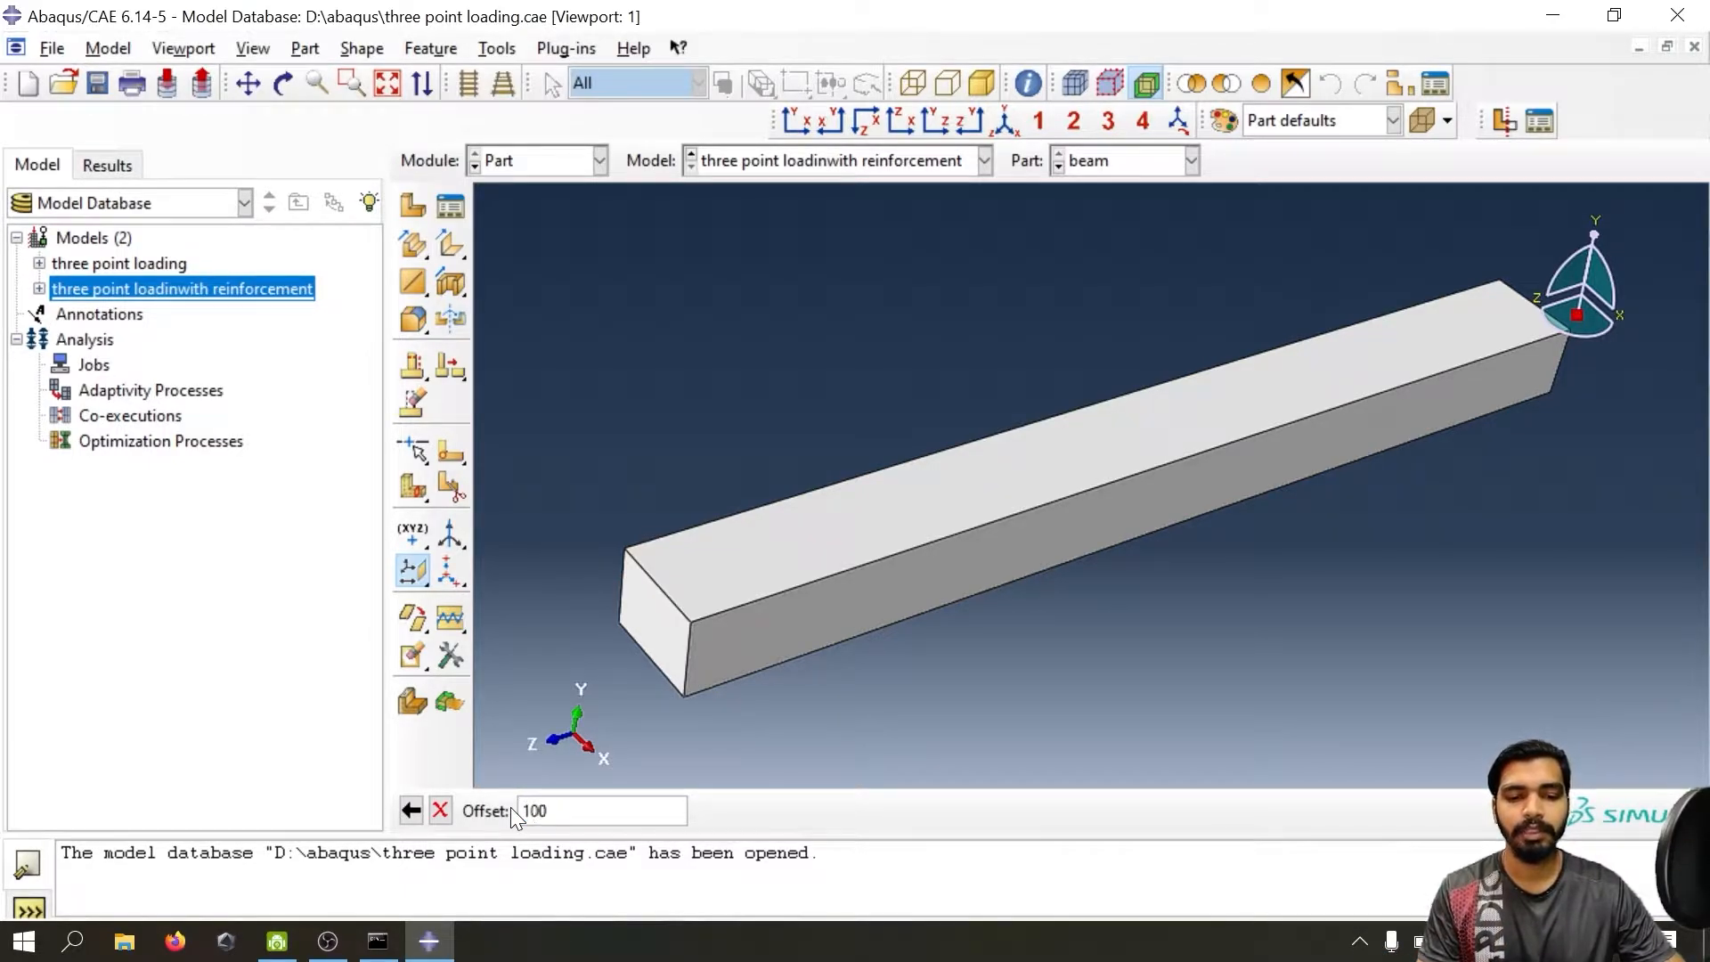
pyautogui.press('Return')
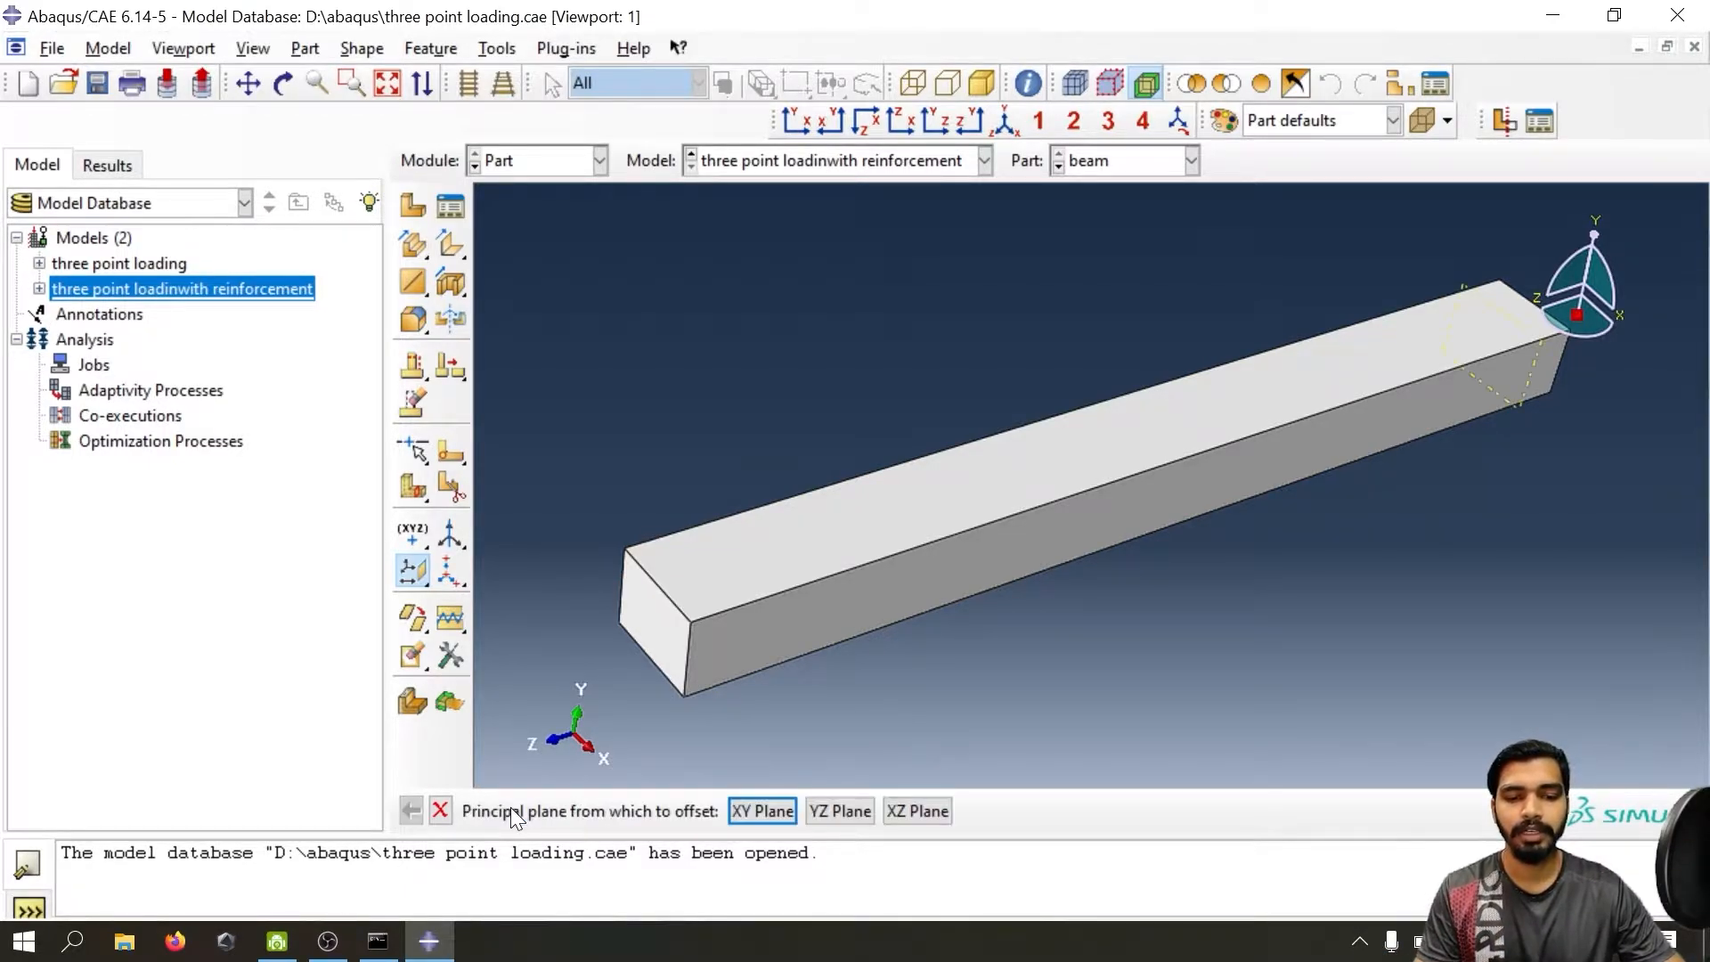
pyautogui.click(754, 809)
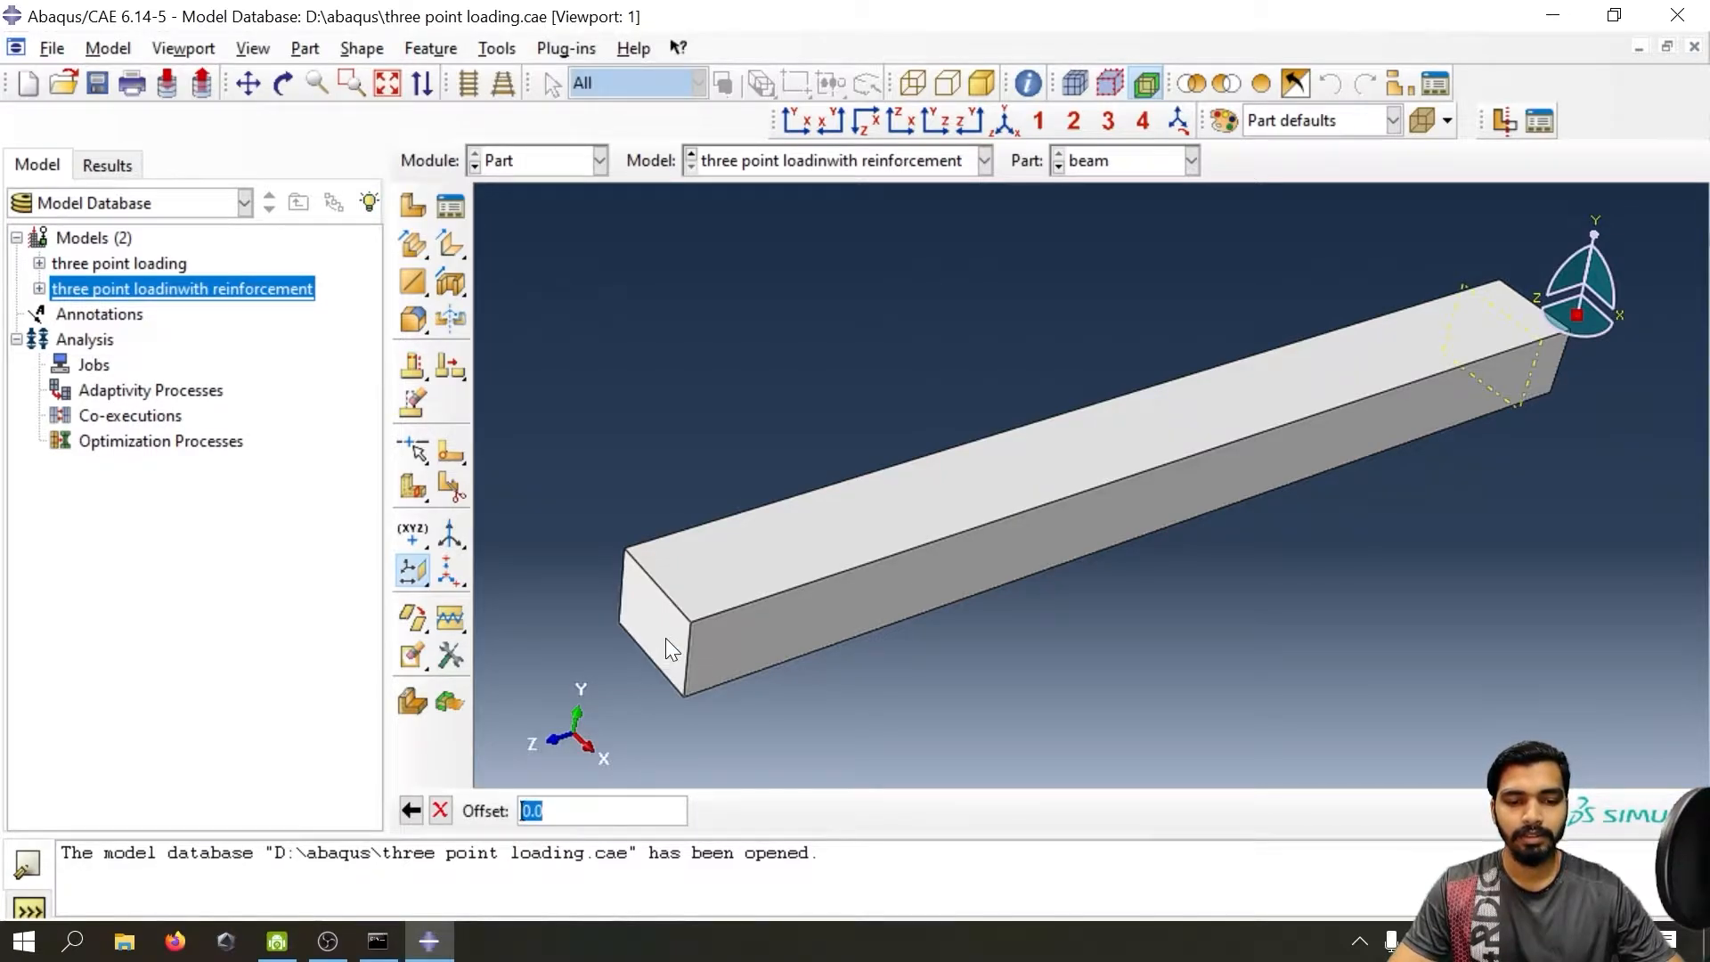
pyautogui.write('100')
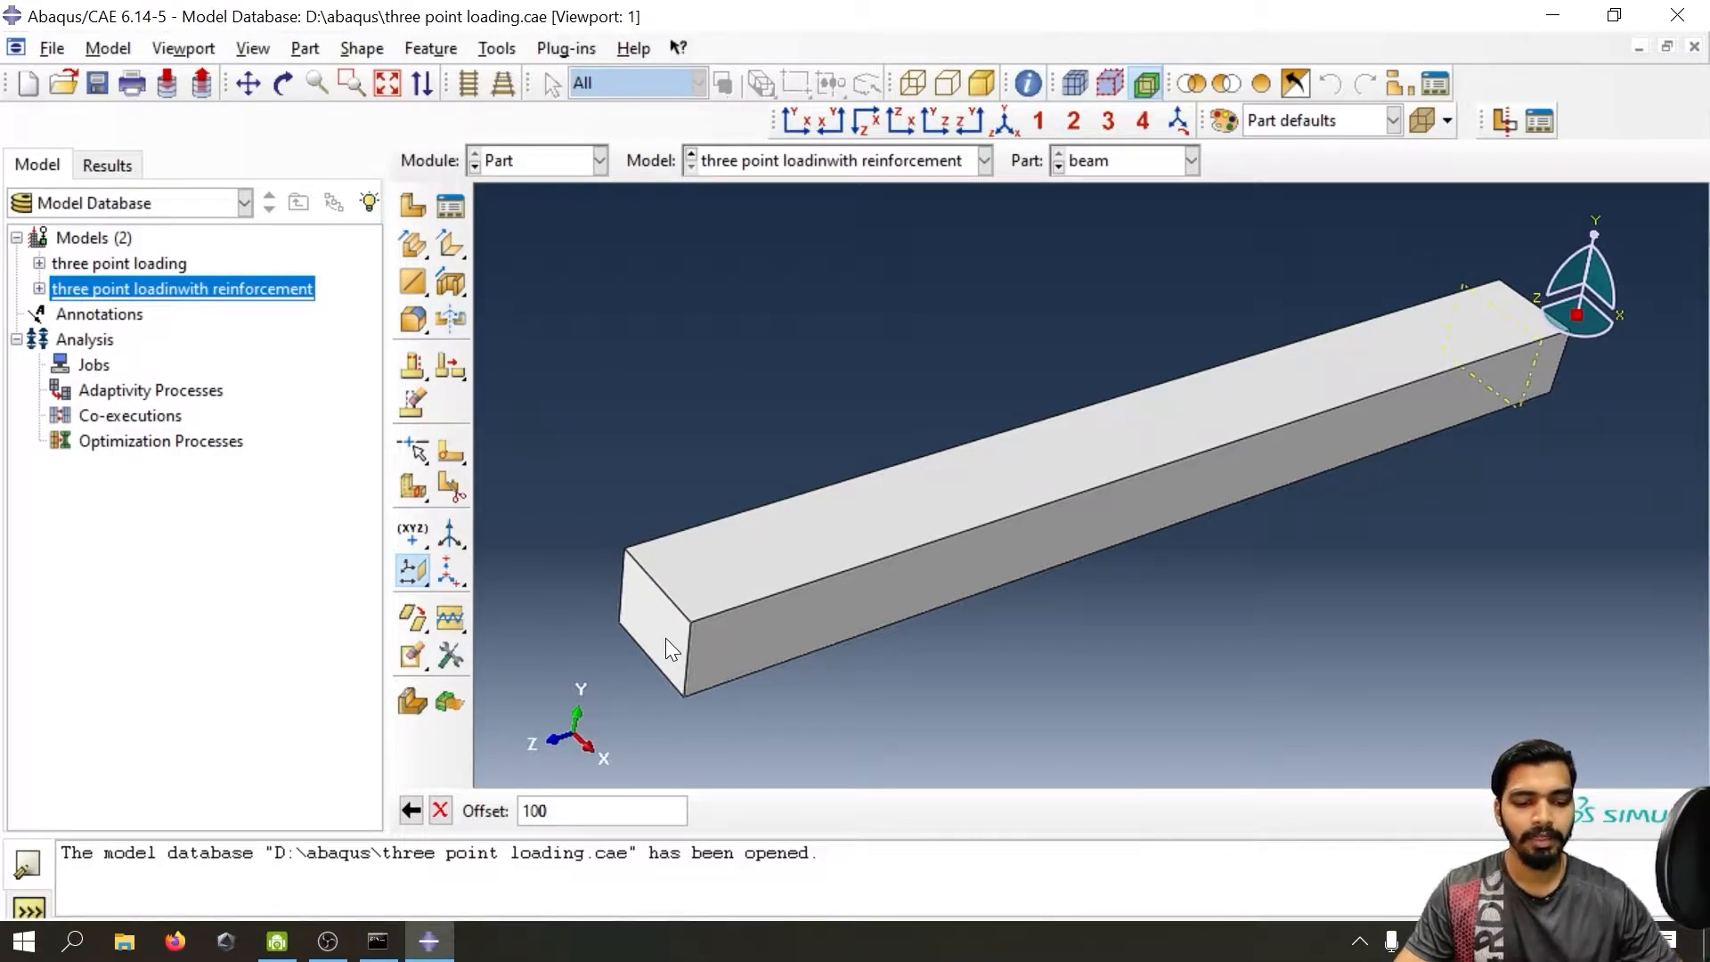
pyautogui.press('Return')
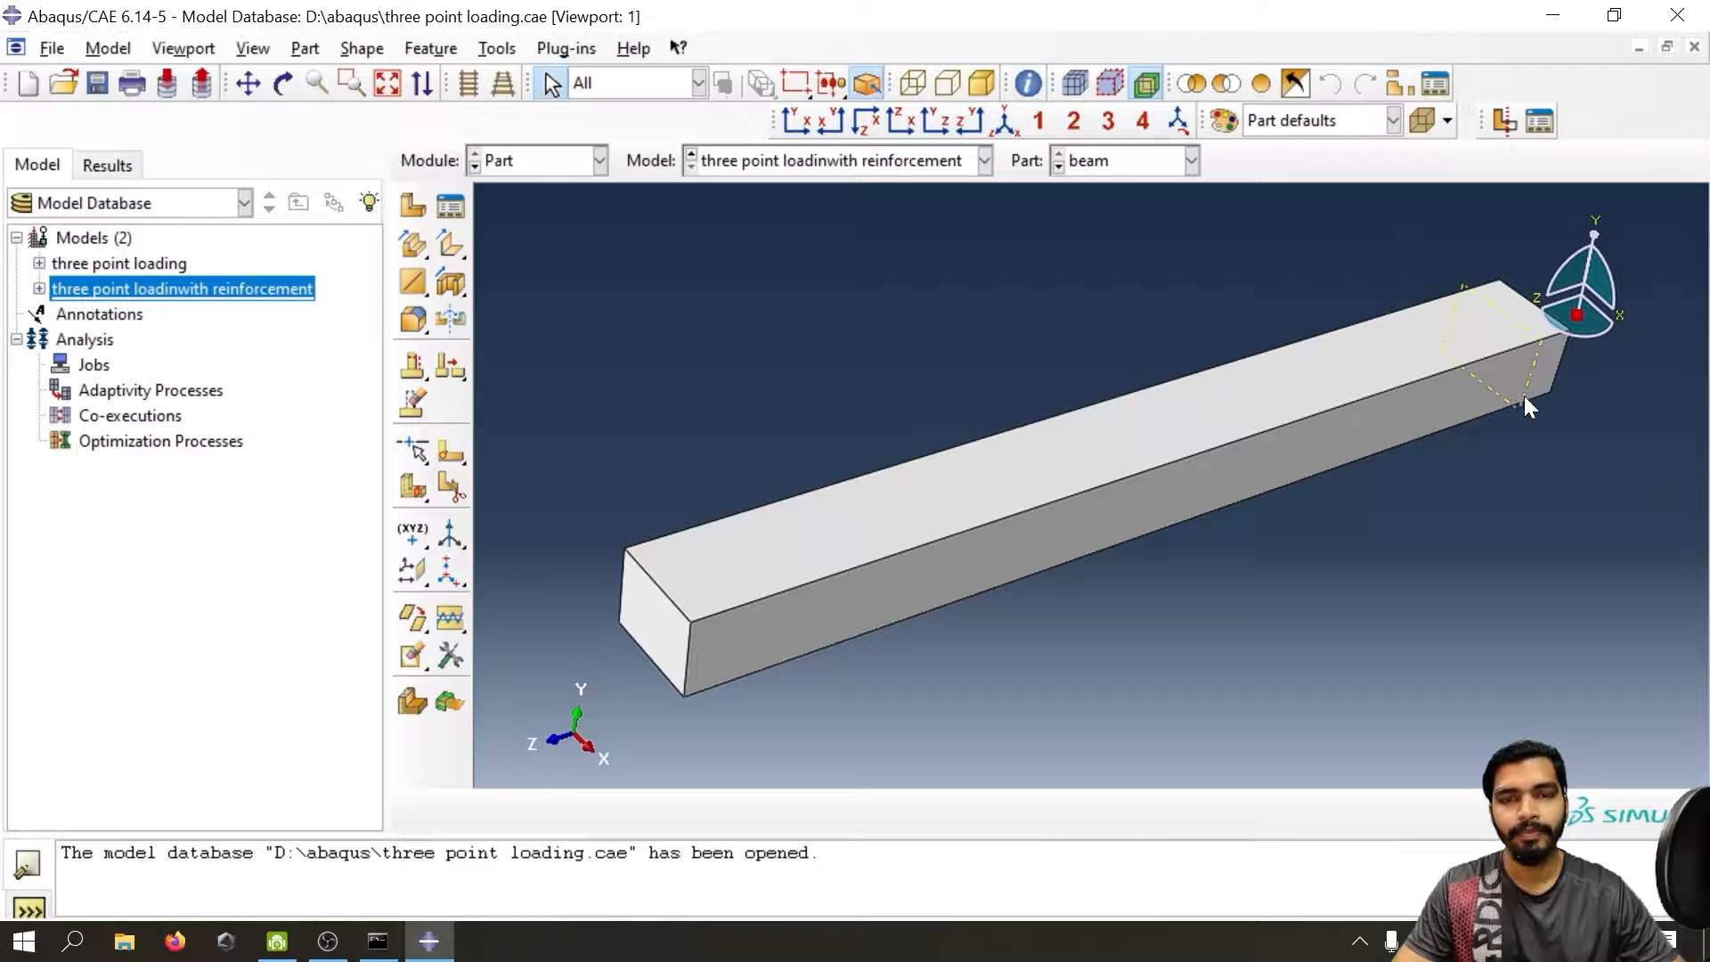
# - Create another datum plane near the beam's opposite end, offset 1900 from the XY principal plane
pyautogui.keyDown('ctrl'); pyautogui.keyDown('alt'); pyautogui.moveTo(1512, 386); pyautogui.dragTo(1519, 435); pyautogui.keyUp('alt'); pyautogui.keyUp('ctrl')
pyautogui.scroll(5, 1398, 457)
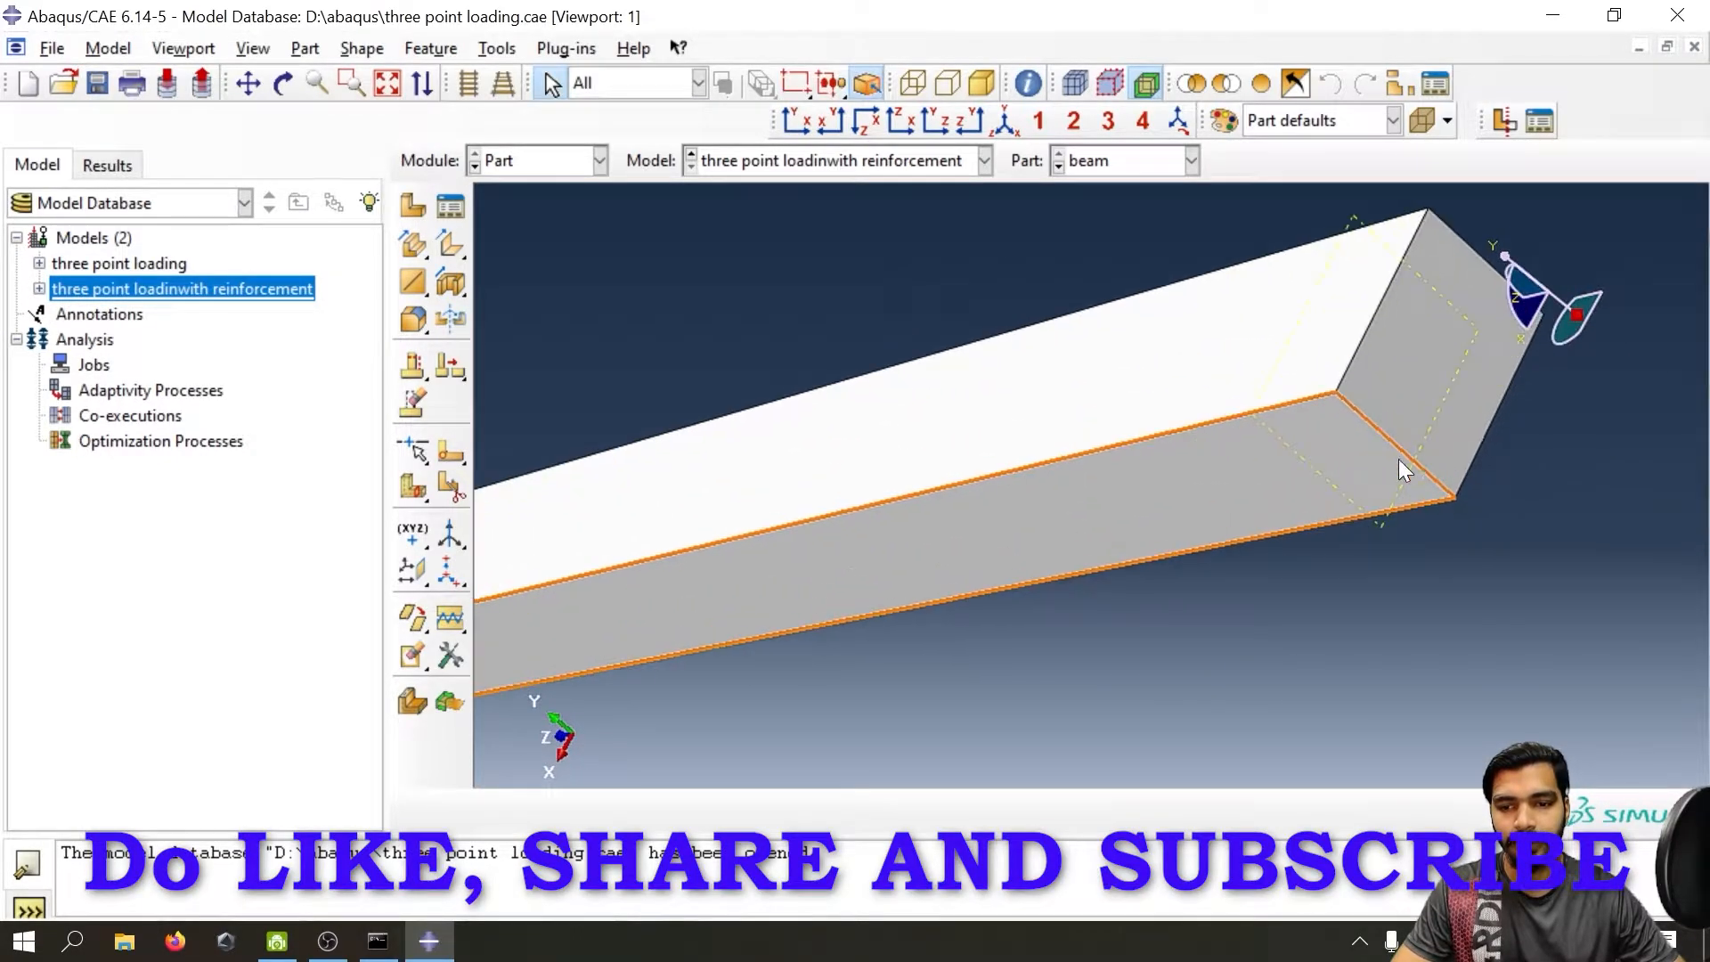
pyautogui.keyDown('ctrl'); pyautogui.keyDown('alt'); pyautogui.moveTo(1379, 418); pyautogui.dragTo(1443, 451); pyautogui.keyUp('alt'); pyautogui.keyUp('ctrl')
pyautogui.scroll(-5, 1448, 446)
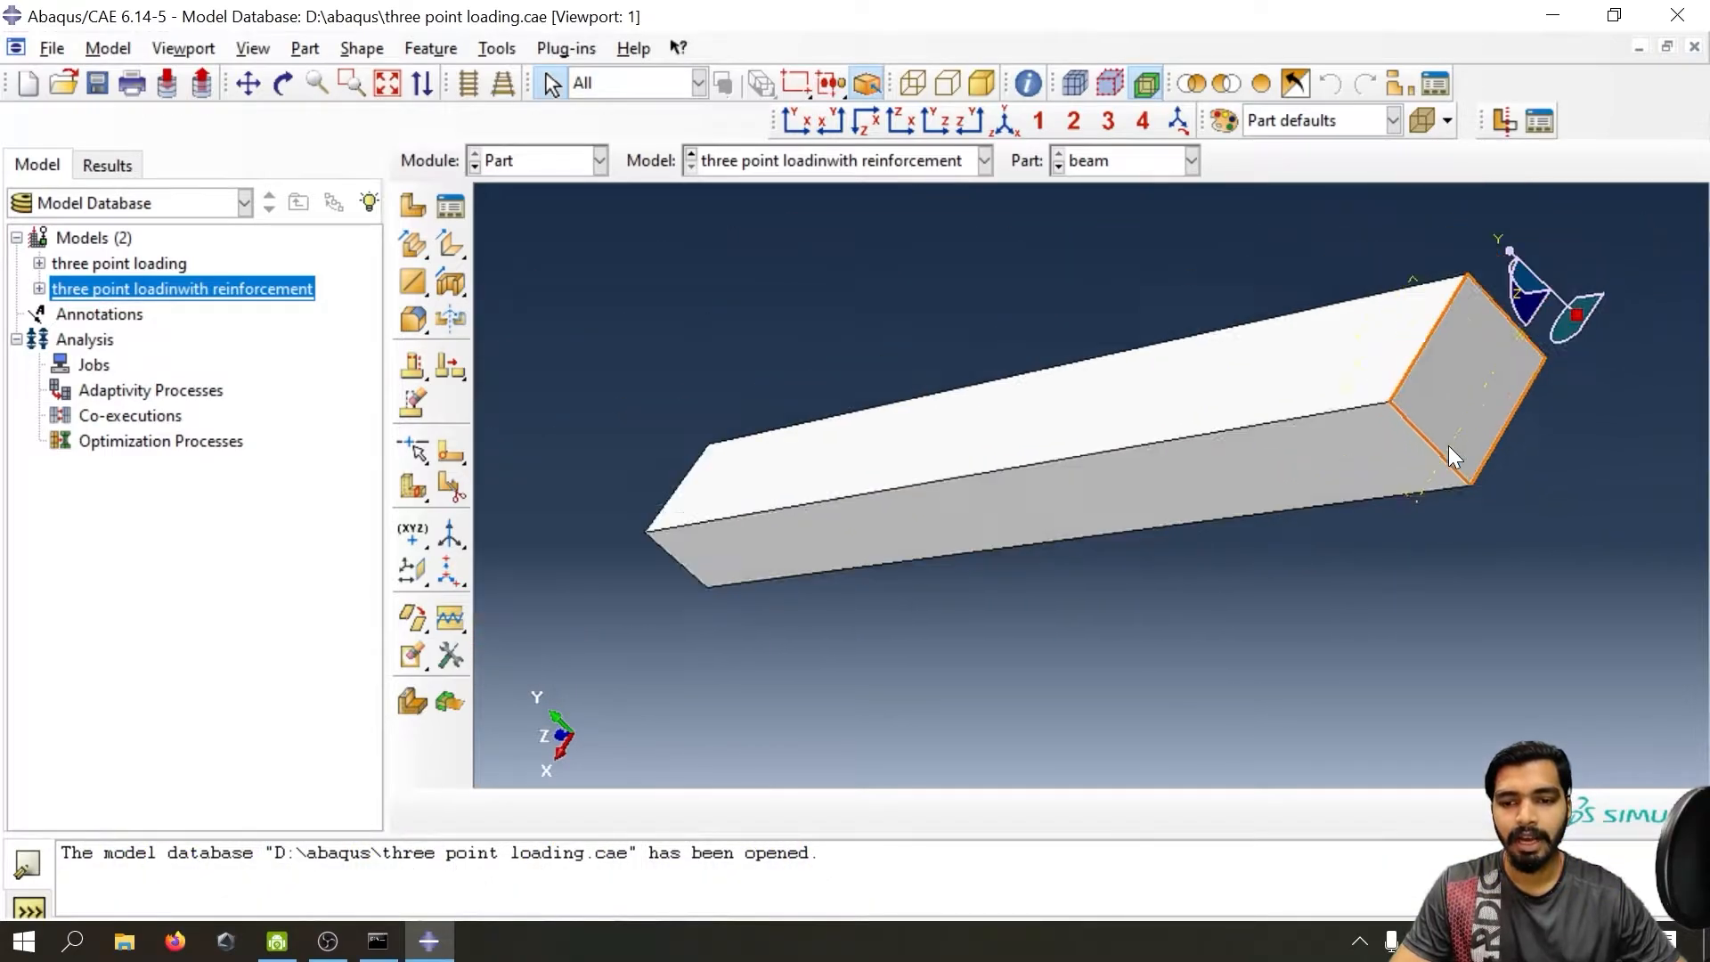
pyautogui.keyDown('ctrl'); pyautogui.keyDown('alt'); pyautogui.moveTo(921, 493); pyautogui.dragTo(1156, 479); pyautogui.keyUp('alt'); pyautogui.keyUp('ctrl')
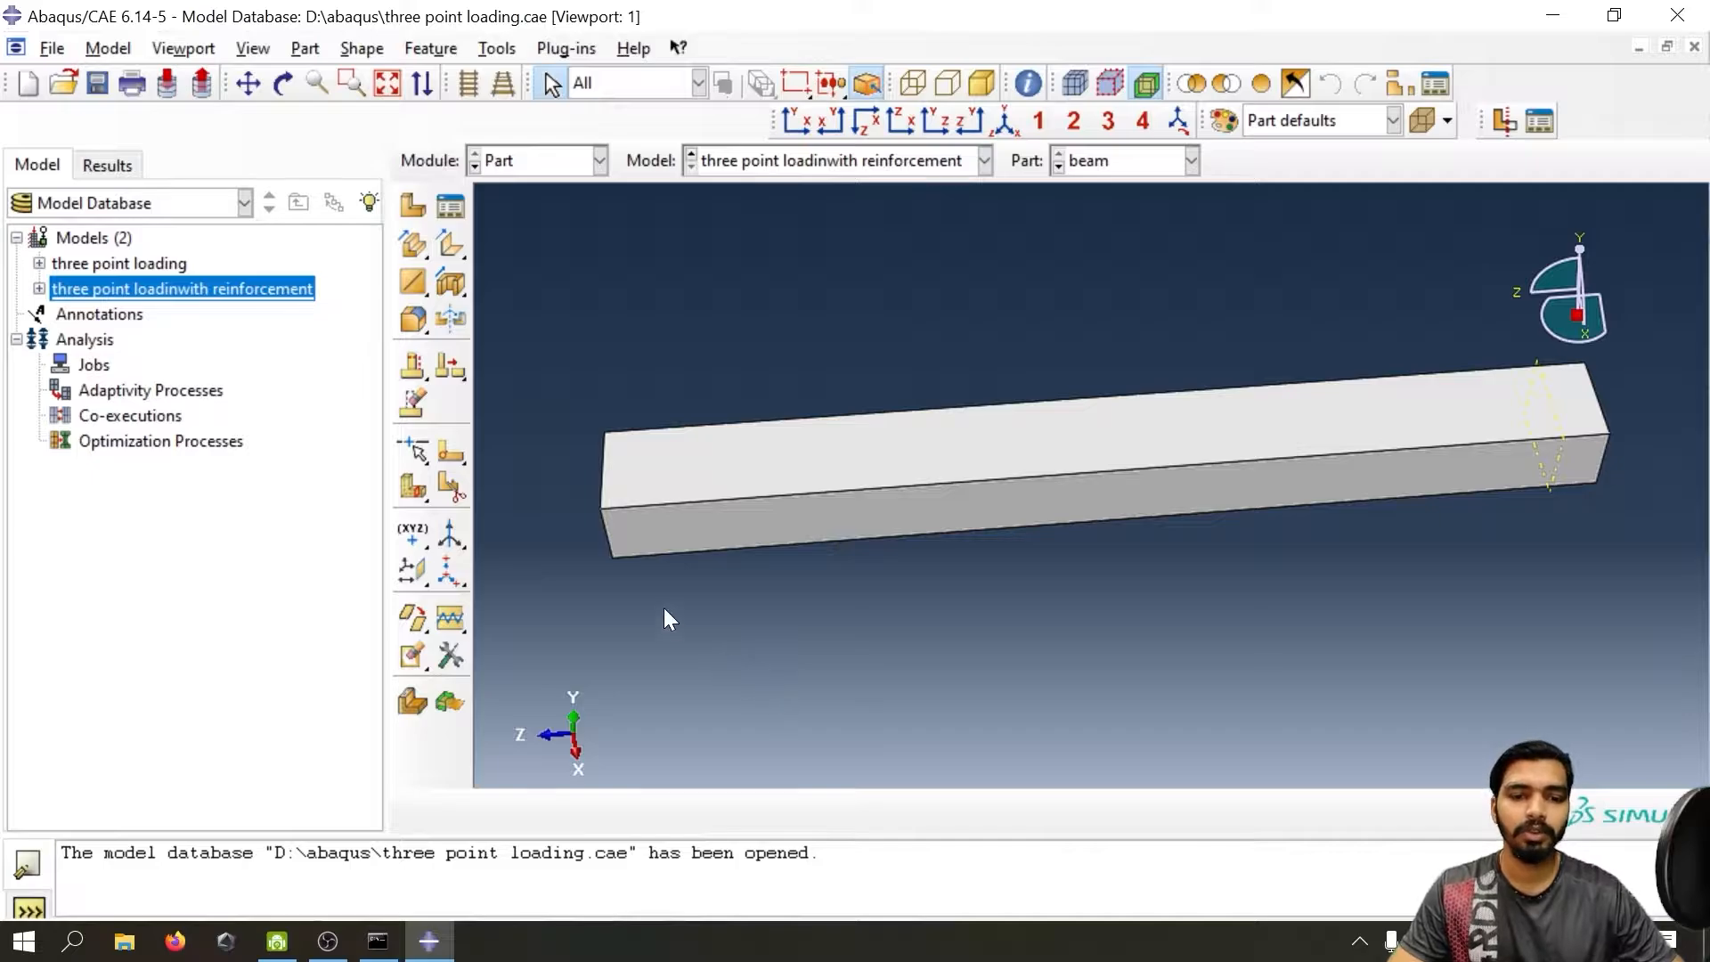
pyautogui.click(408, 570)
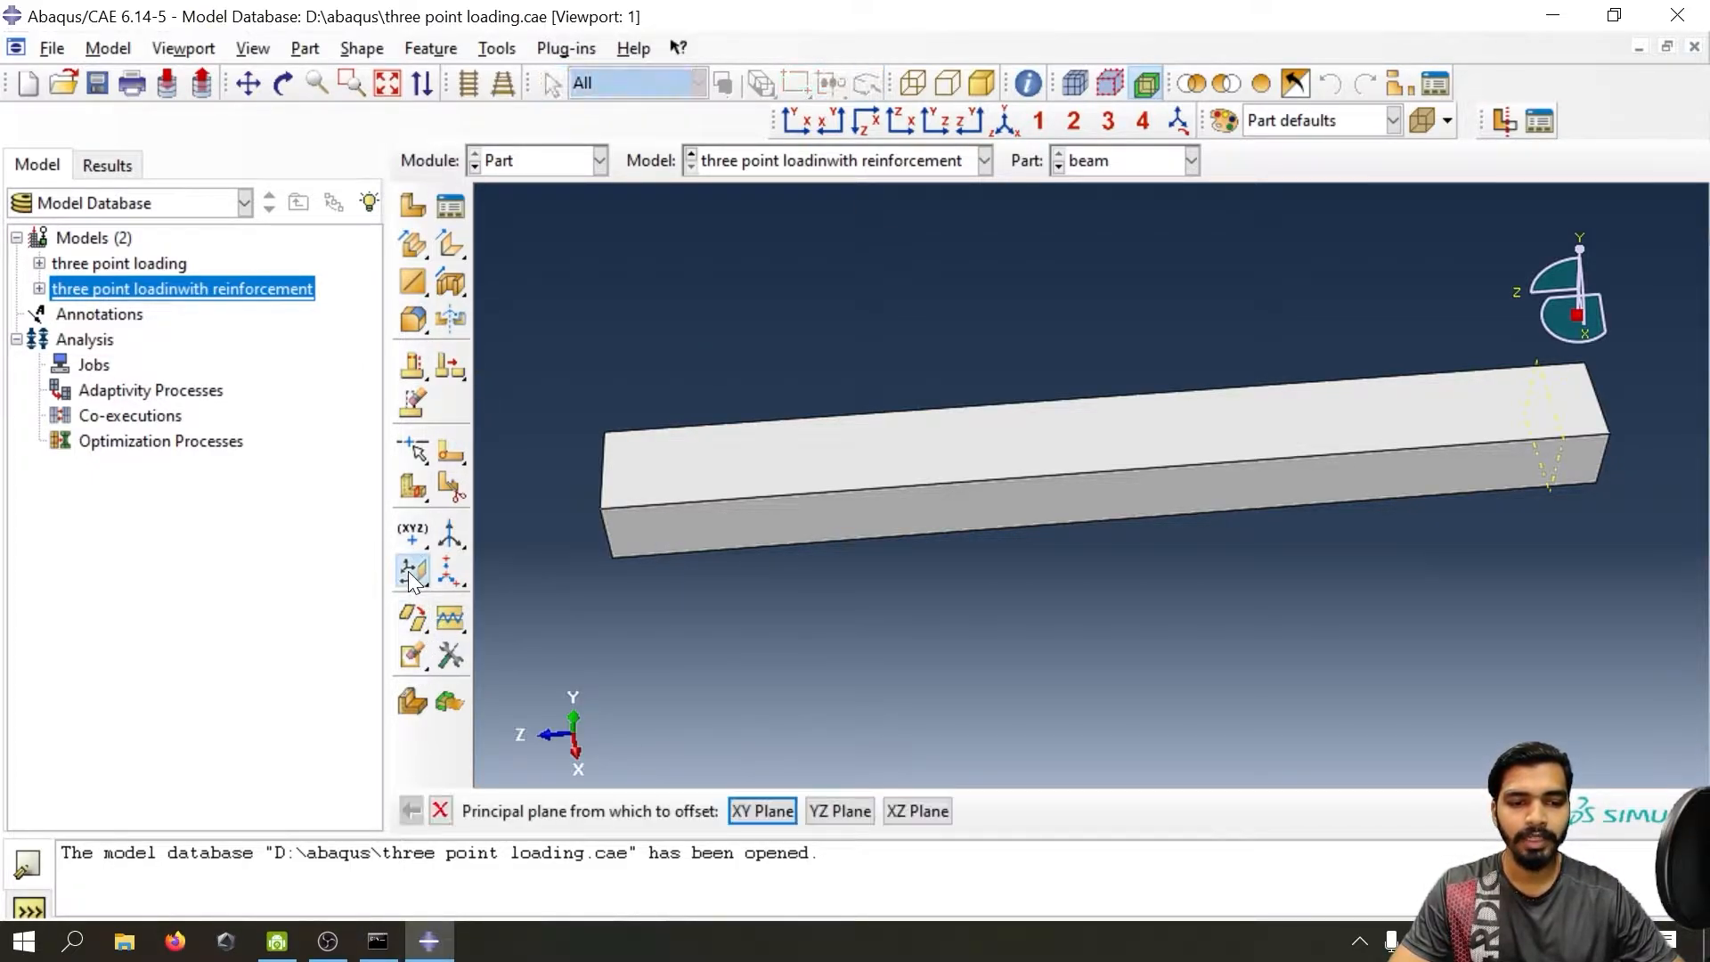
pyautogui.click(755, 815)
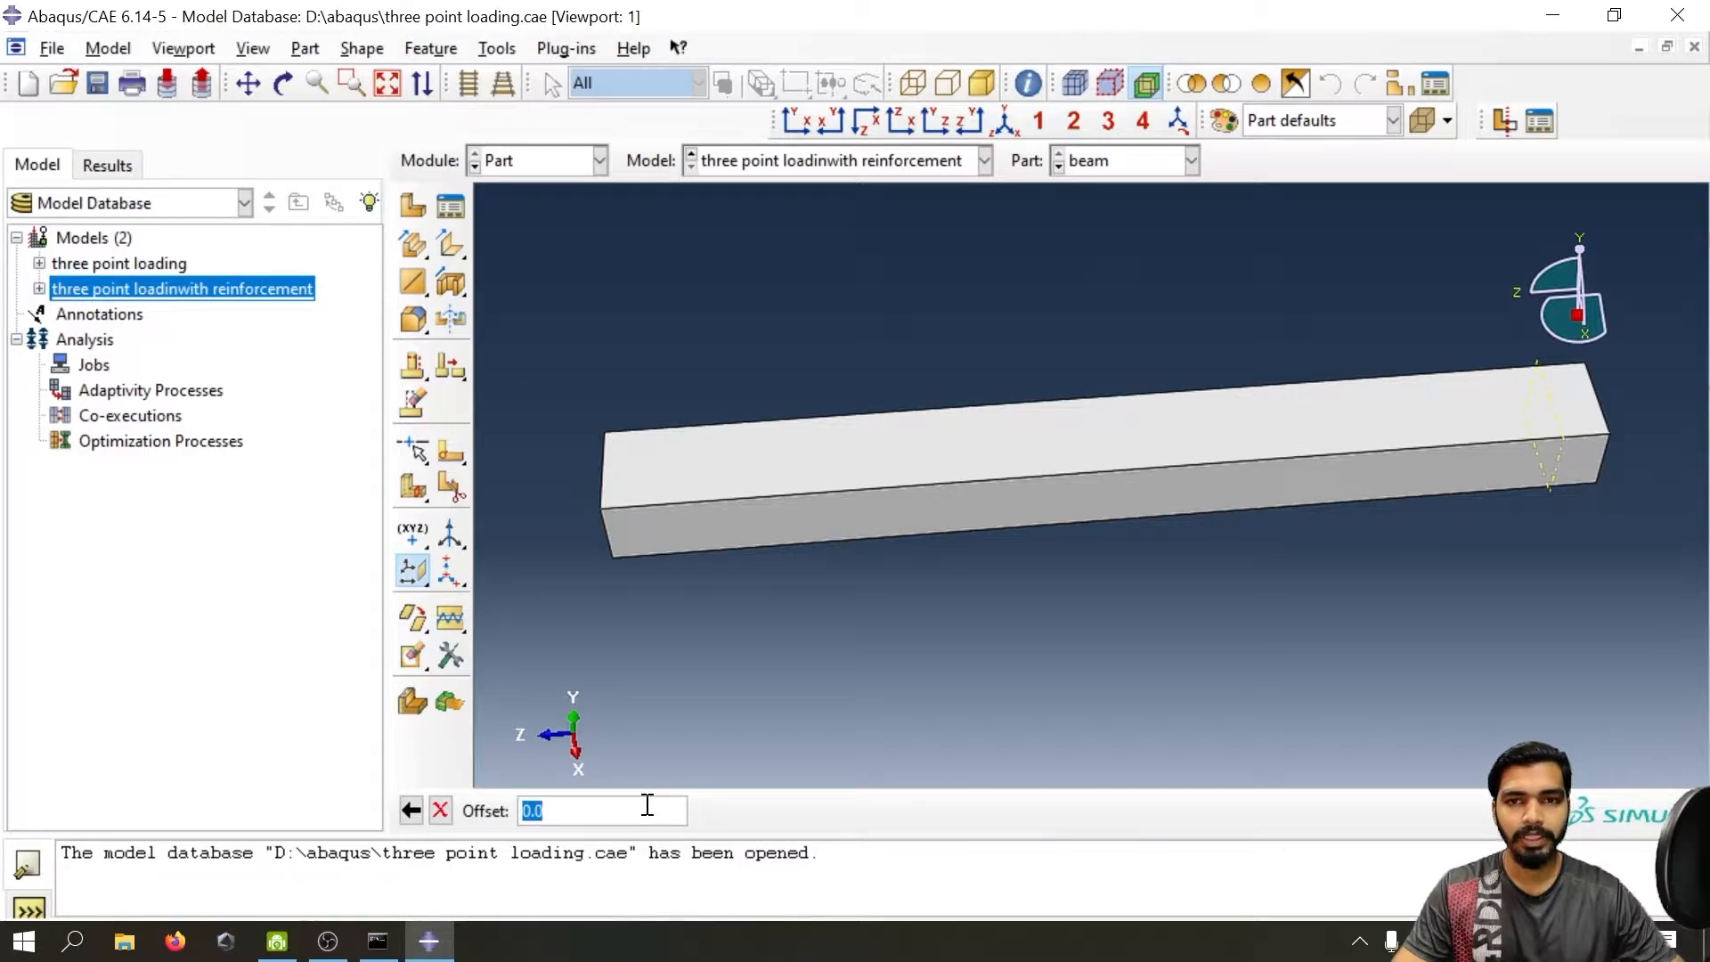
pyautogui.write('190')
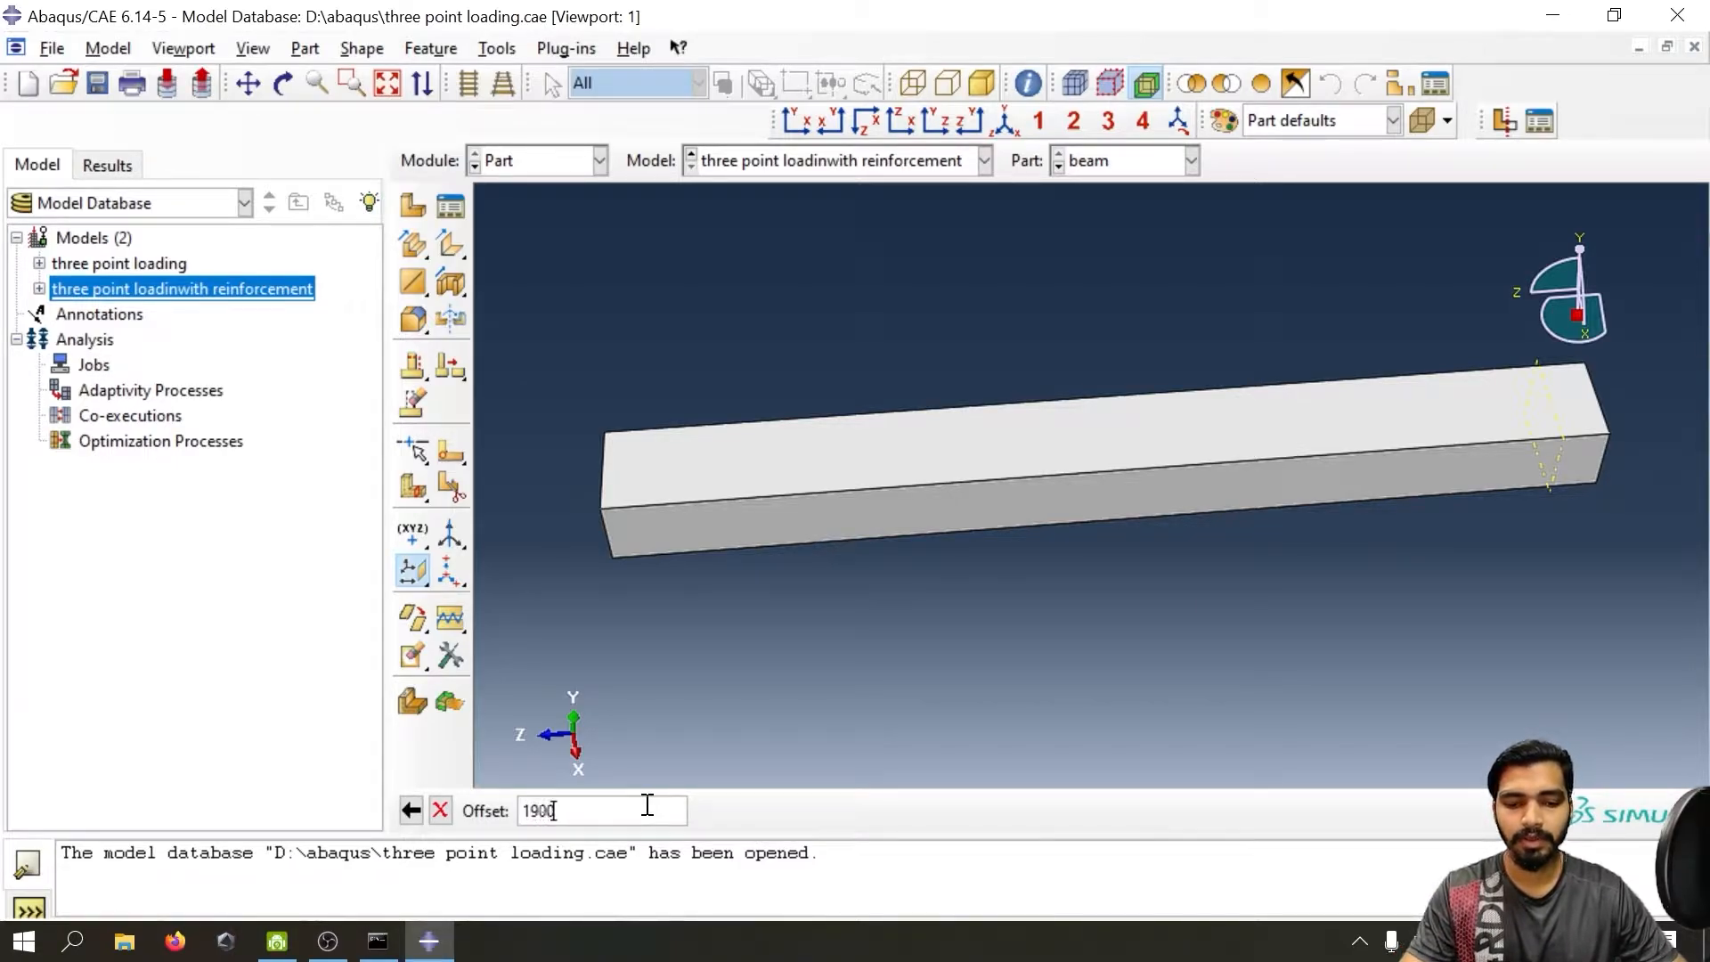
pyautogui.press('Return')
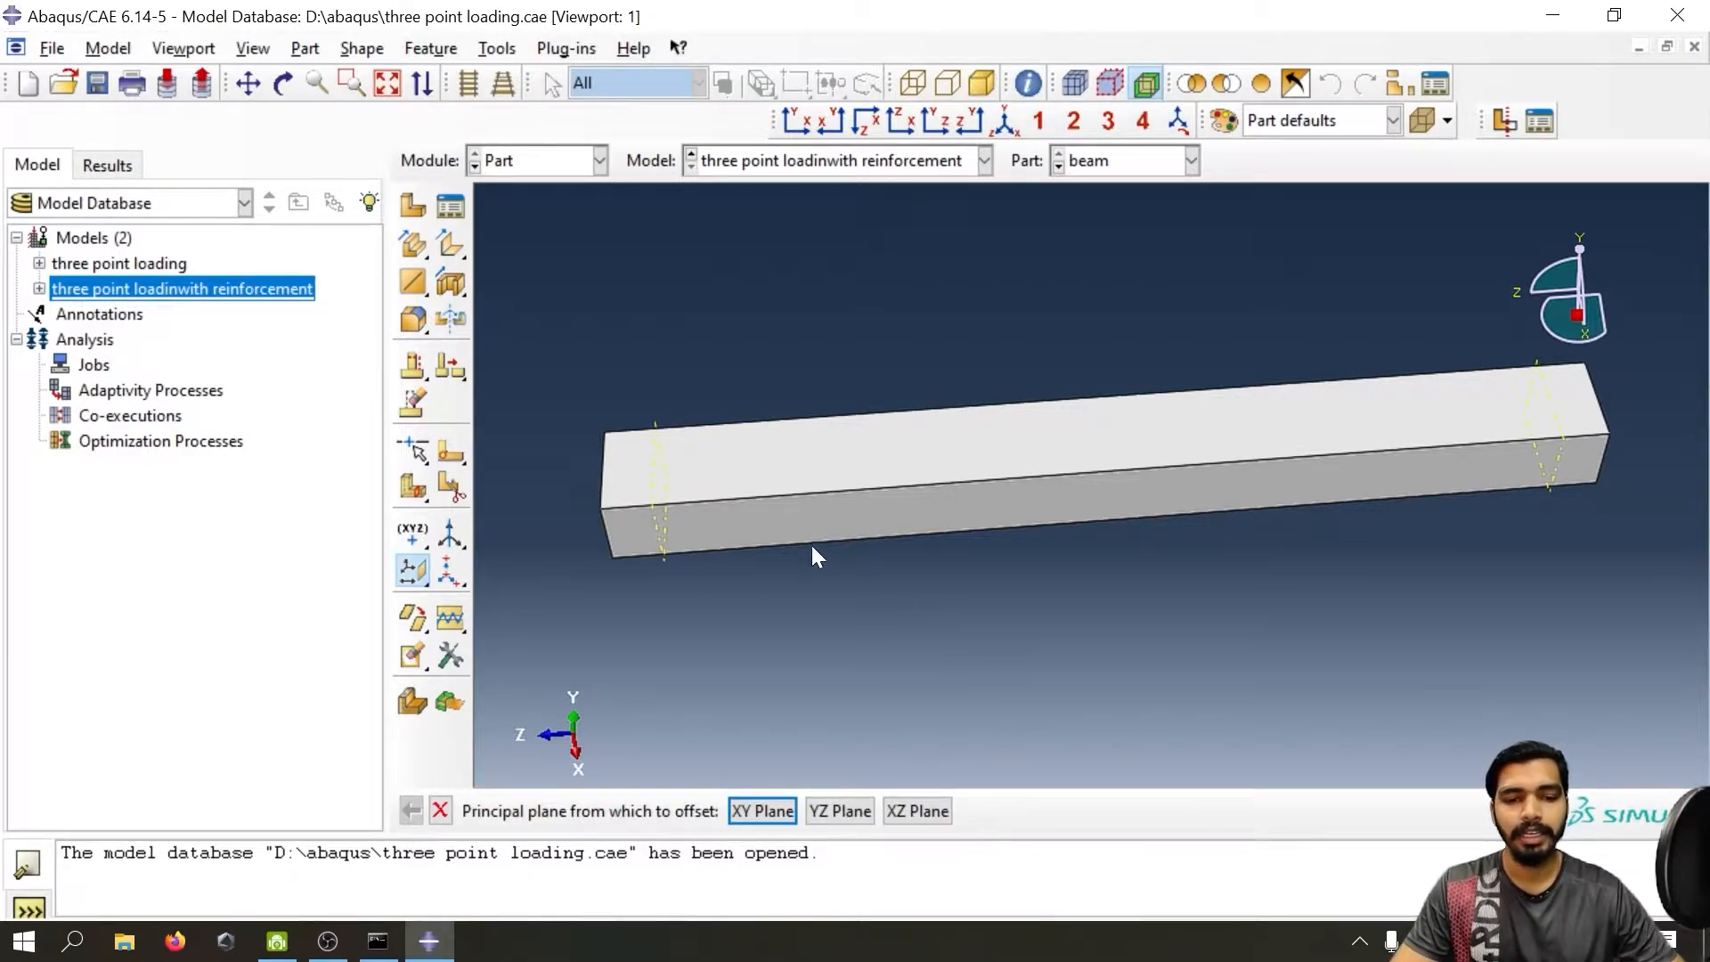
pyautogui.click(441, 811)
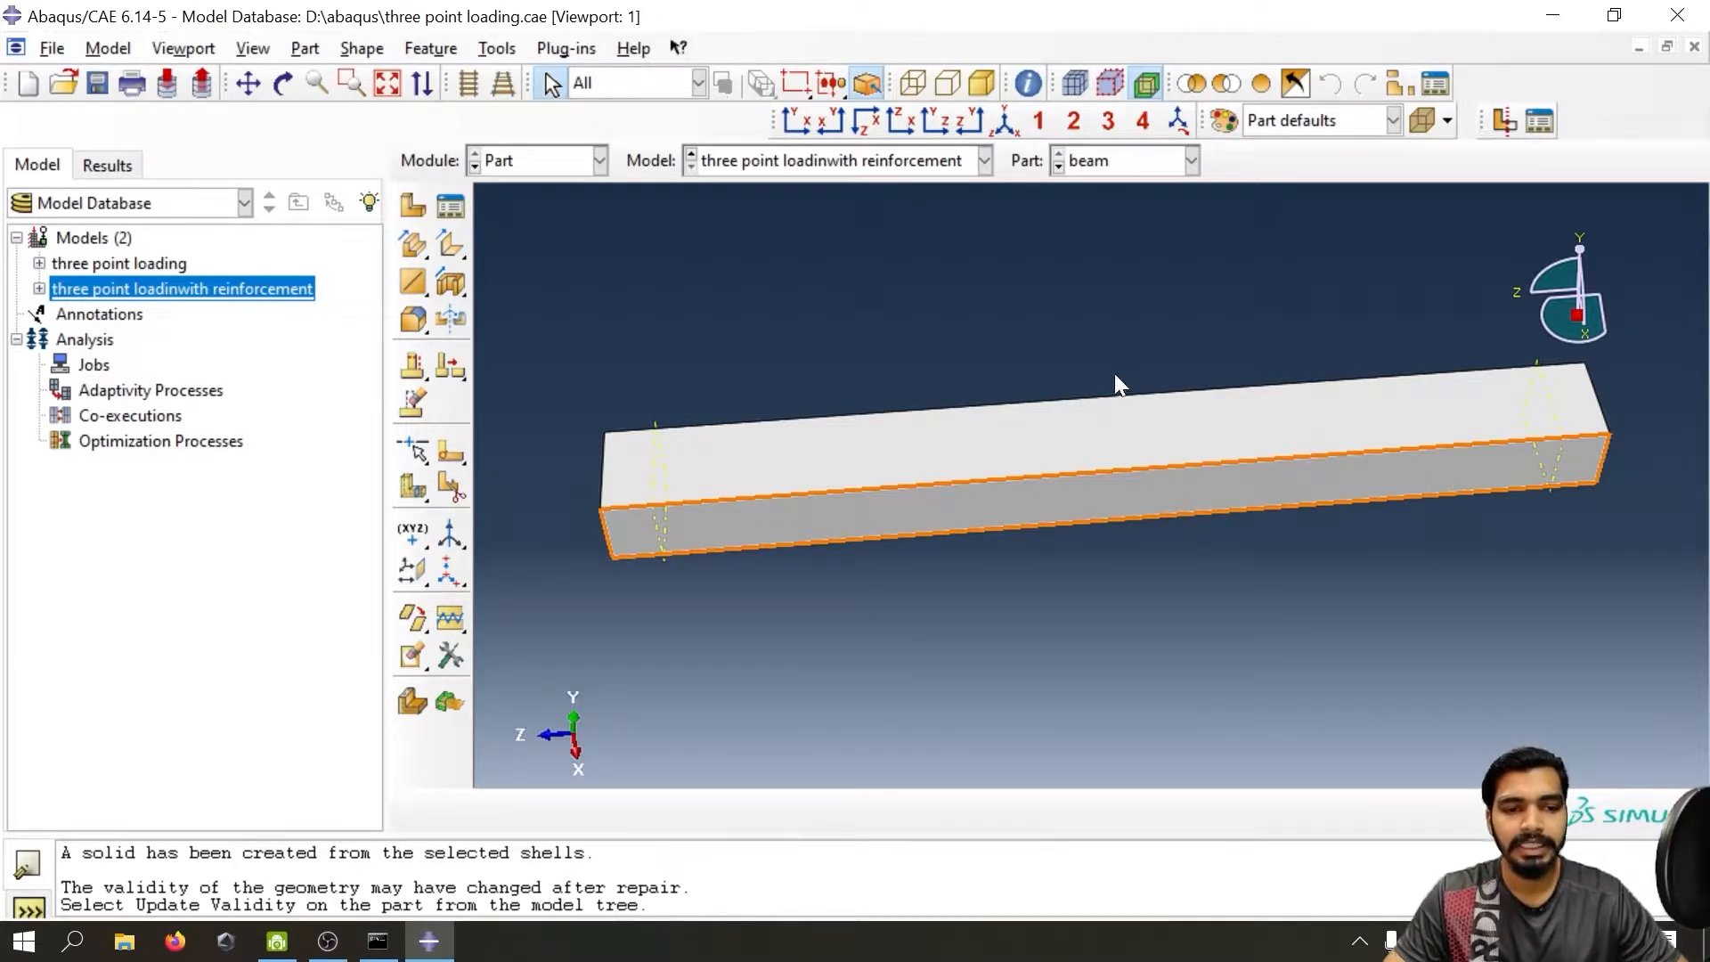
# - Partition the beam's solid cell using the datum plane offset 1900 from the XY plane
pyautogui.click(419, 490)
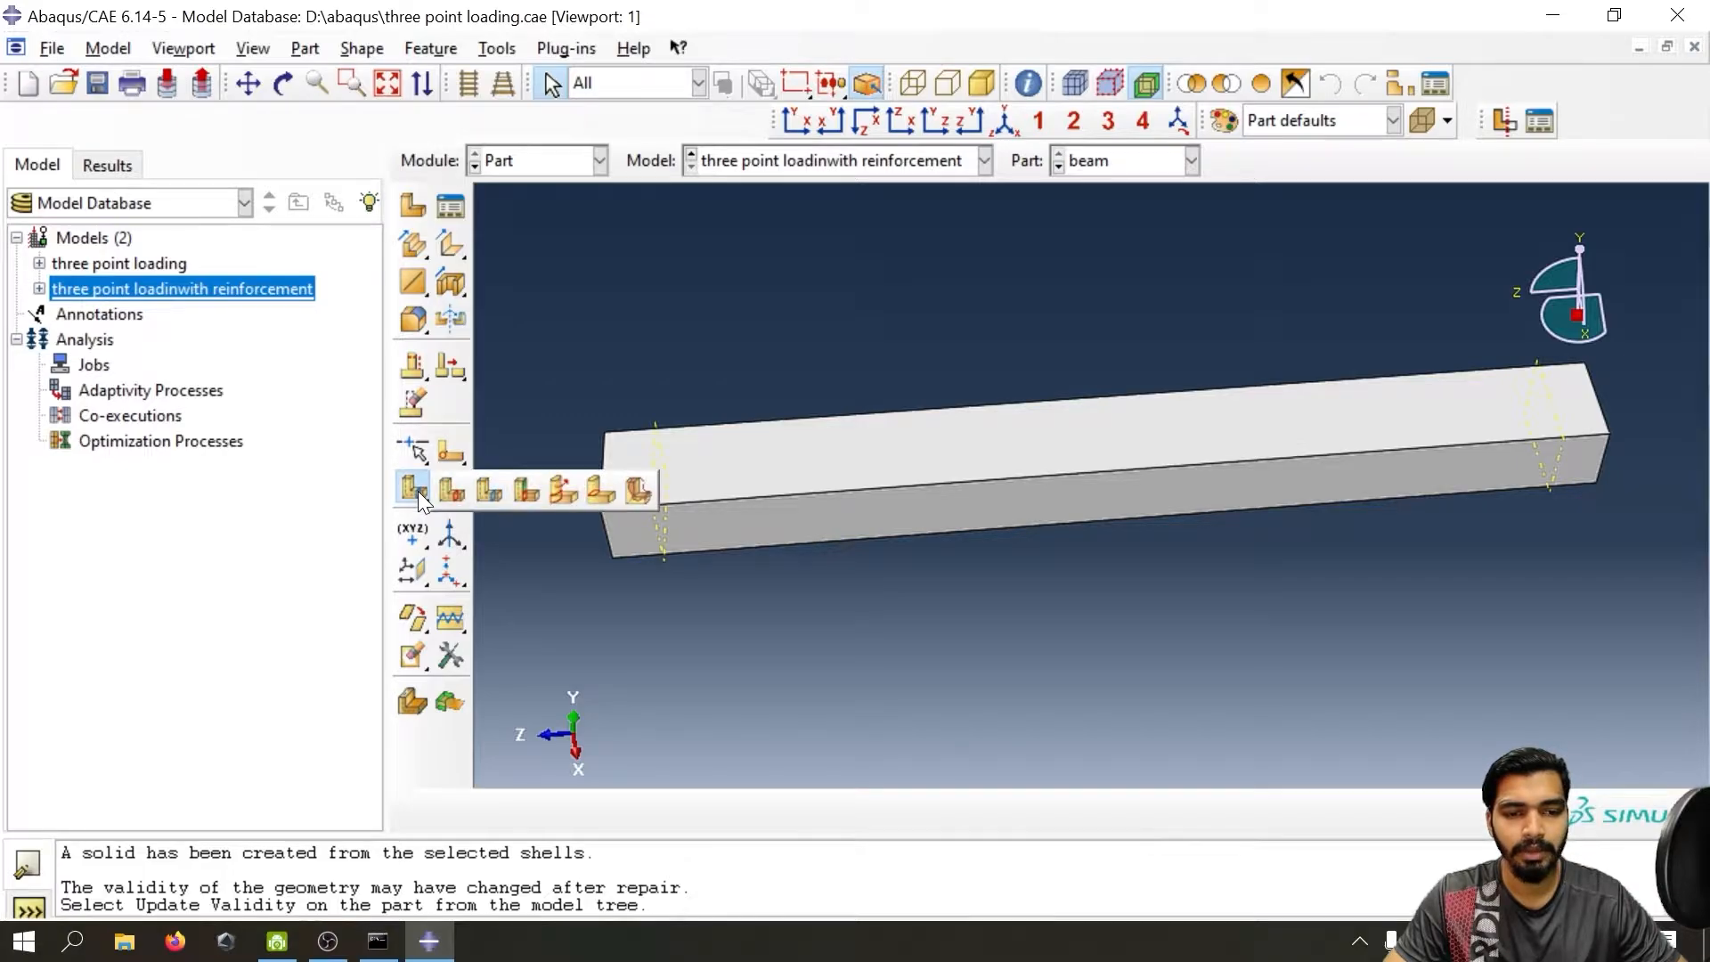
pyautogui.click(487, 492)
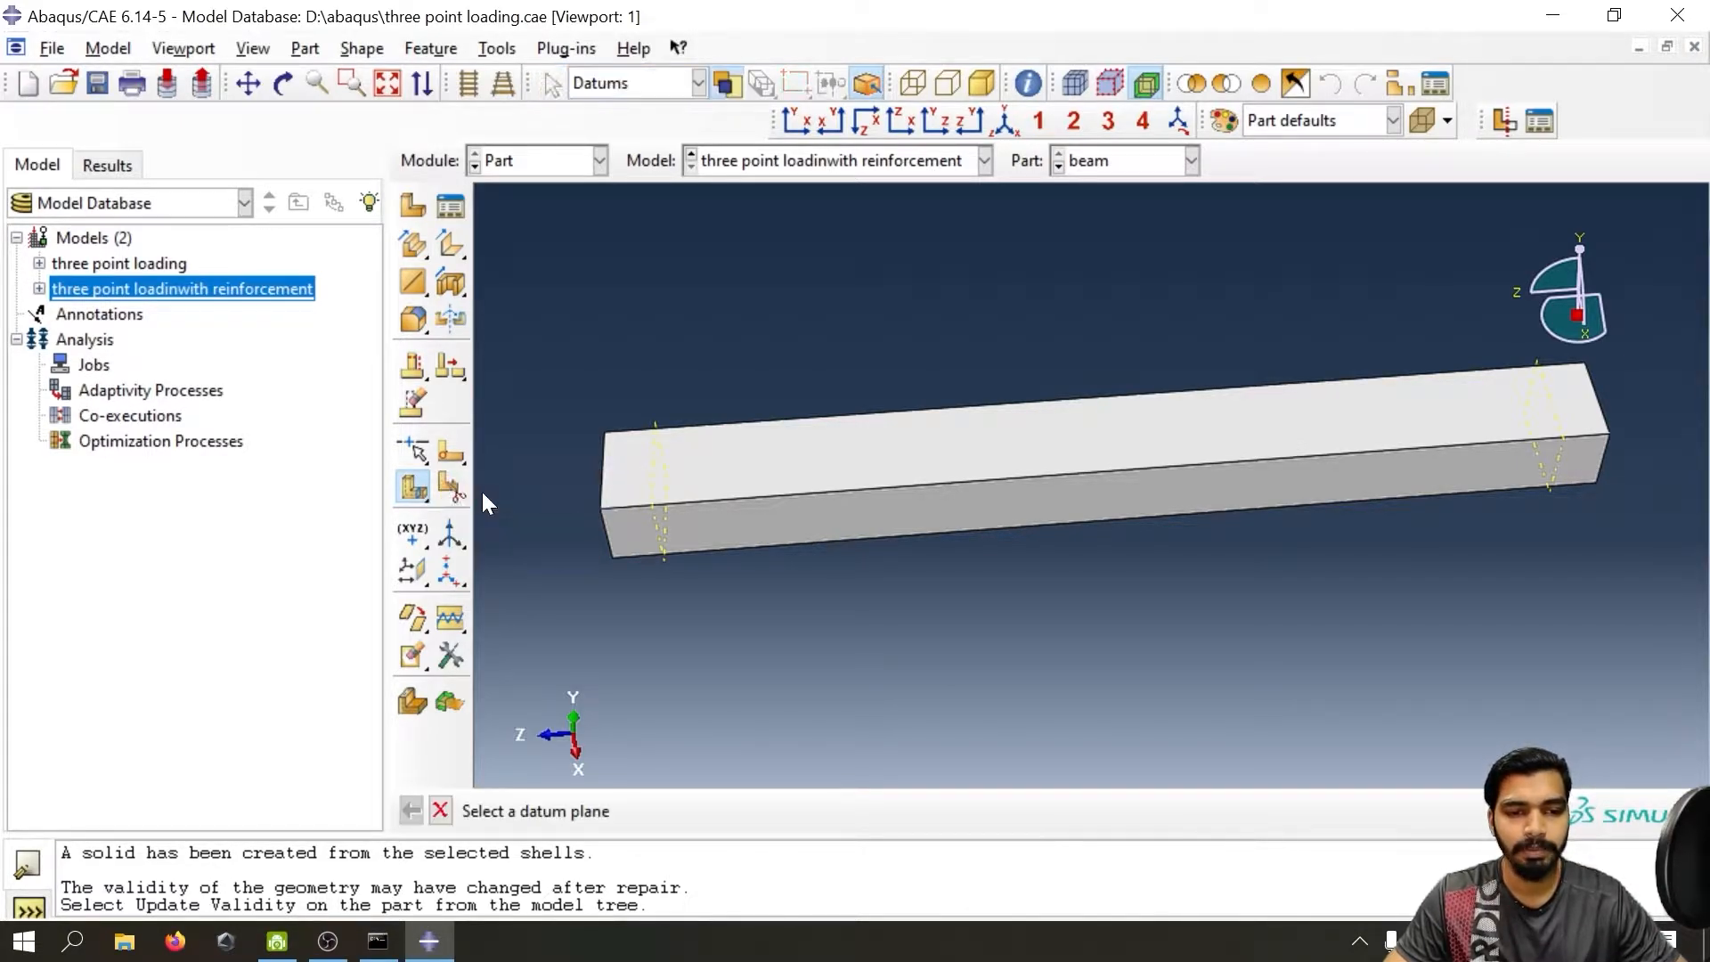
pyautogui.click(656, 451)
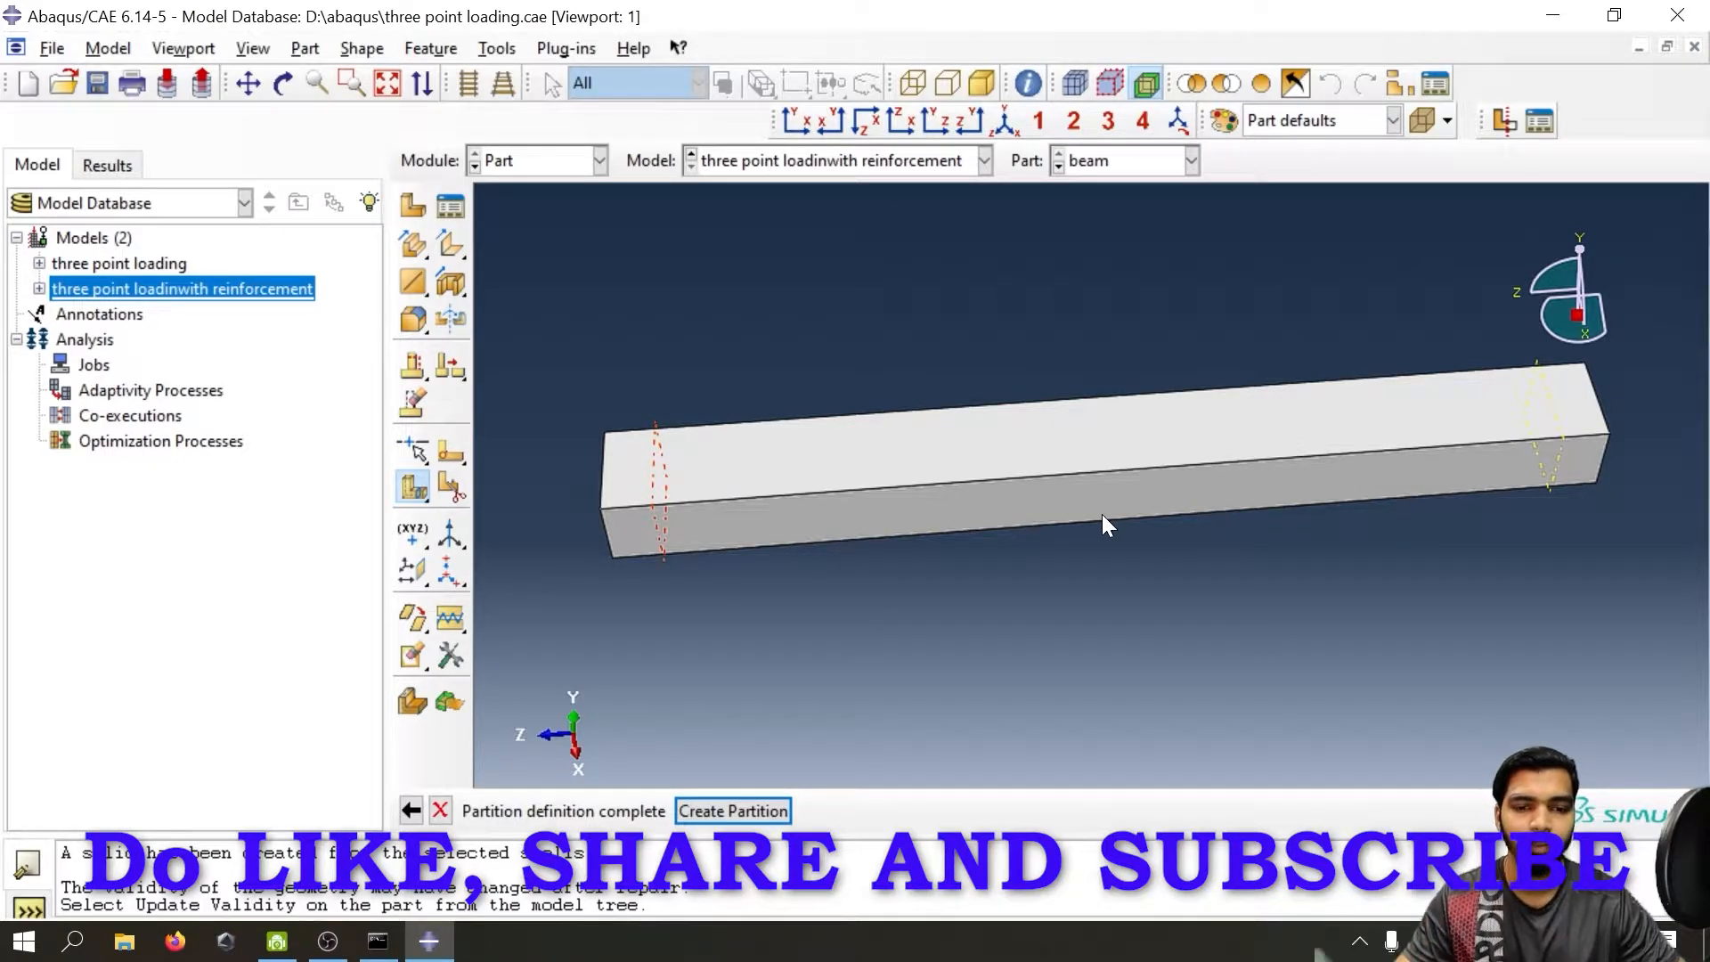
pyautogui.click(735, 818)
pyautogui.keyDown('ctrl'); pyautogui.keyDown('alt'); pyautogui.moveTo(718, 552); pyautogui.dragTo(635, 409); pyautogui.keyUp('alt'); pyautogui.keyUp('ctrl')
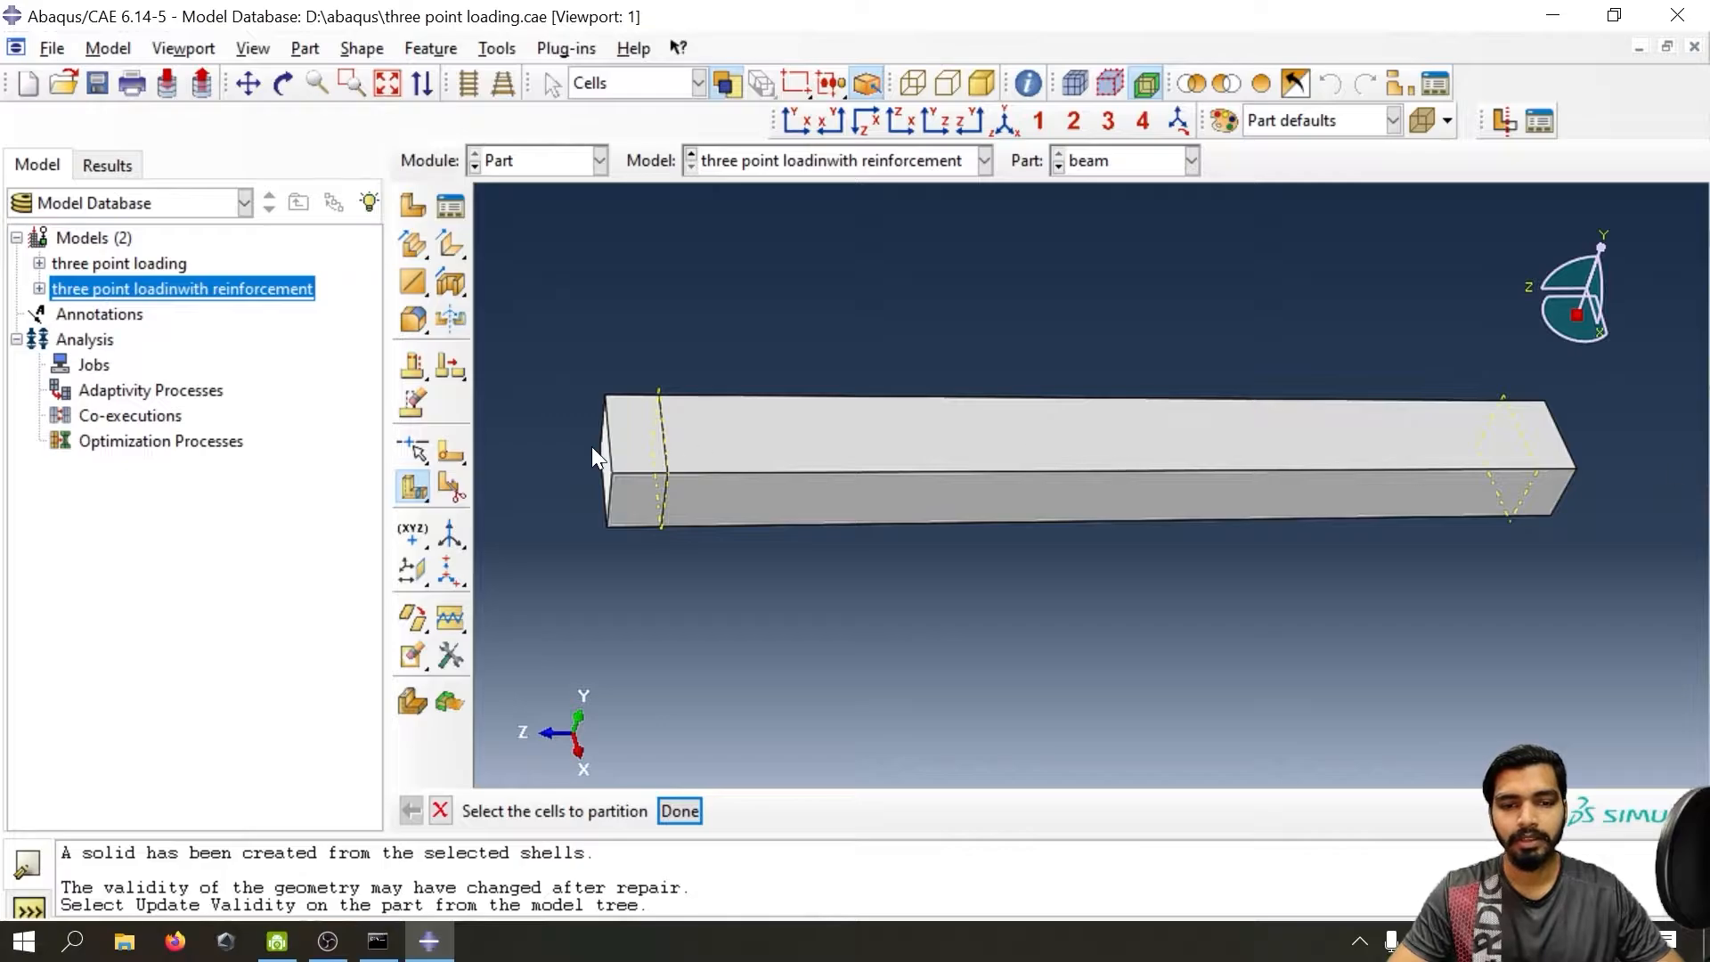
pyautogui.click(643, 454)
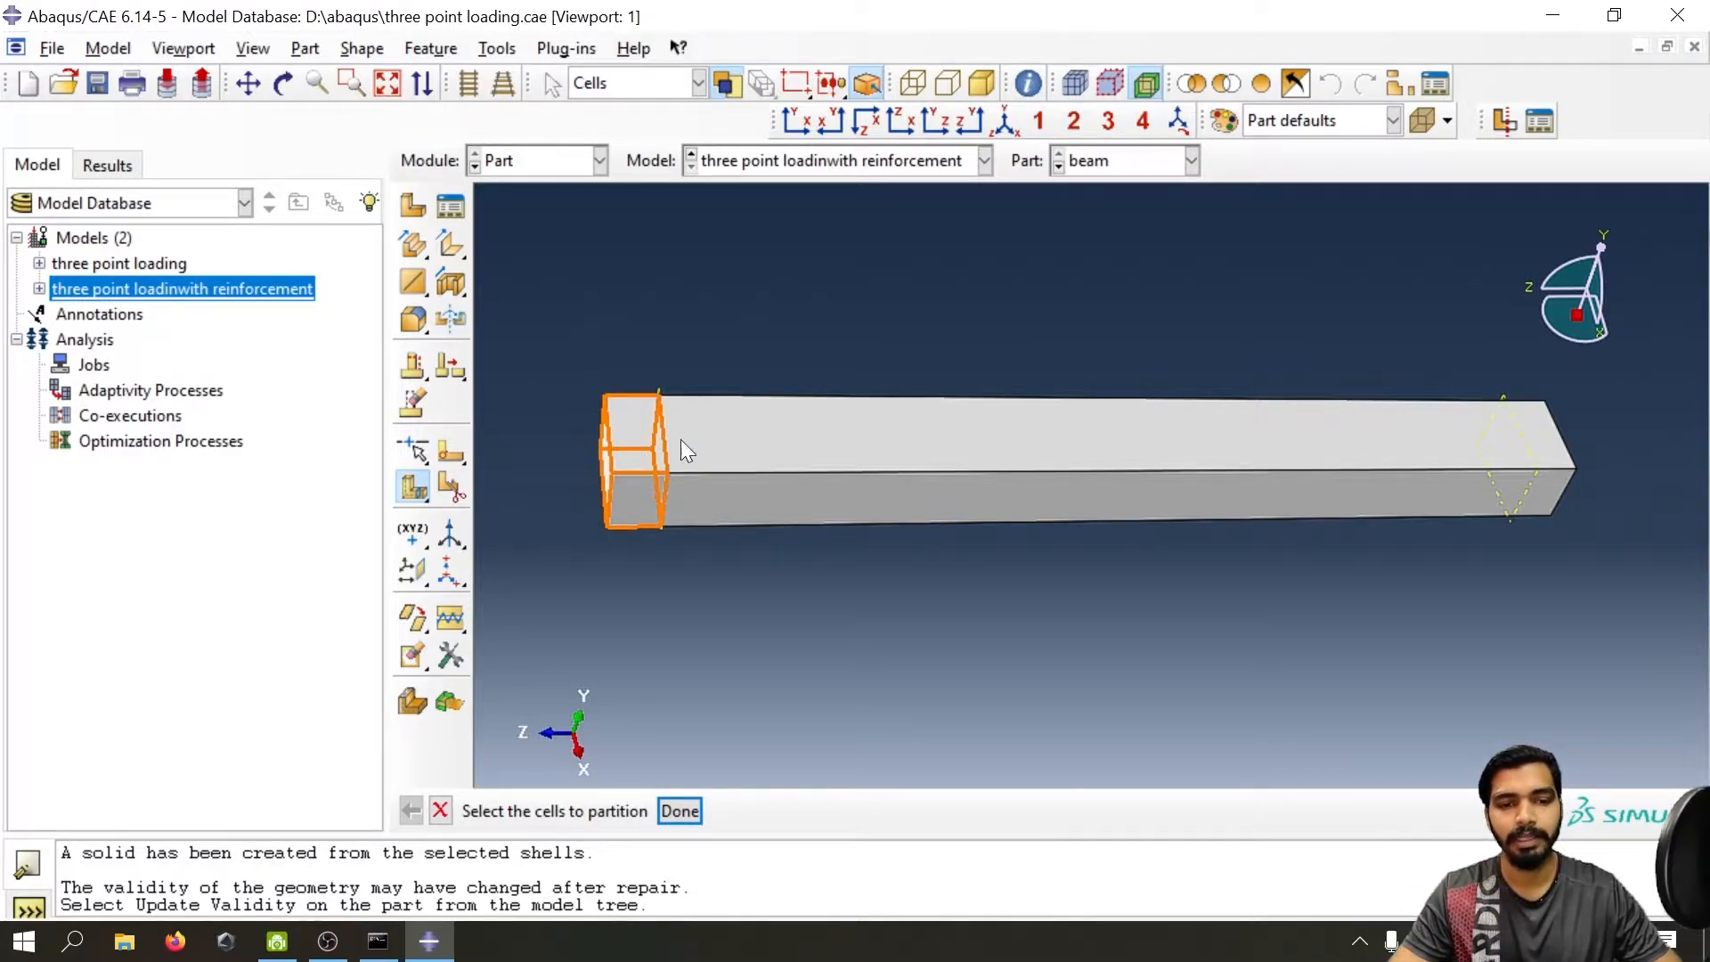
# - Partition the beam's long remaining cell using the datum plane offset 100 from the XY plane
pyautogui.click(780, 451)
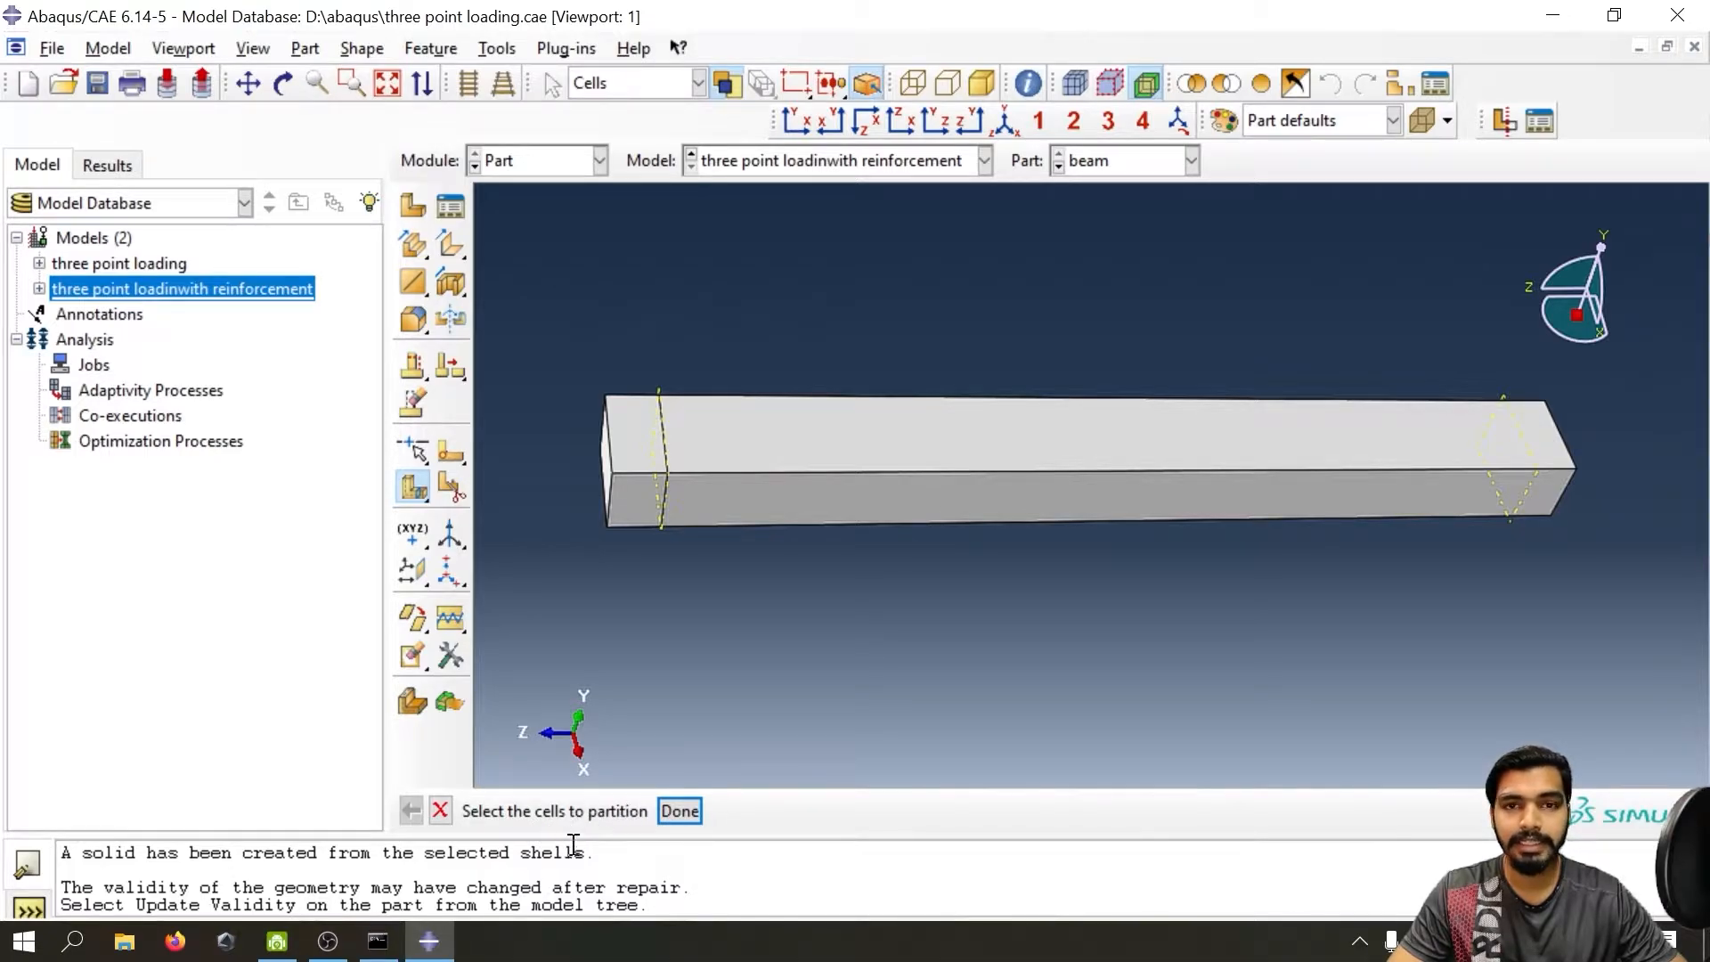
pyautogui.click(1278, 408)
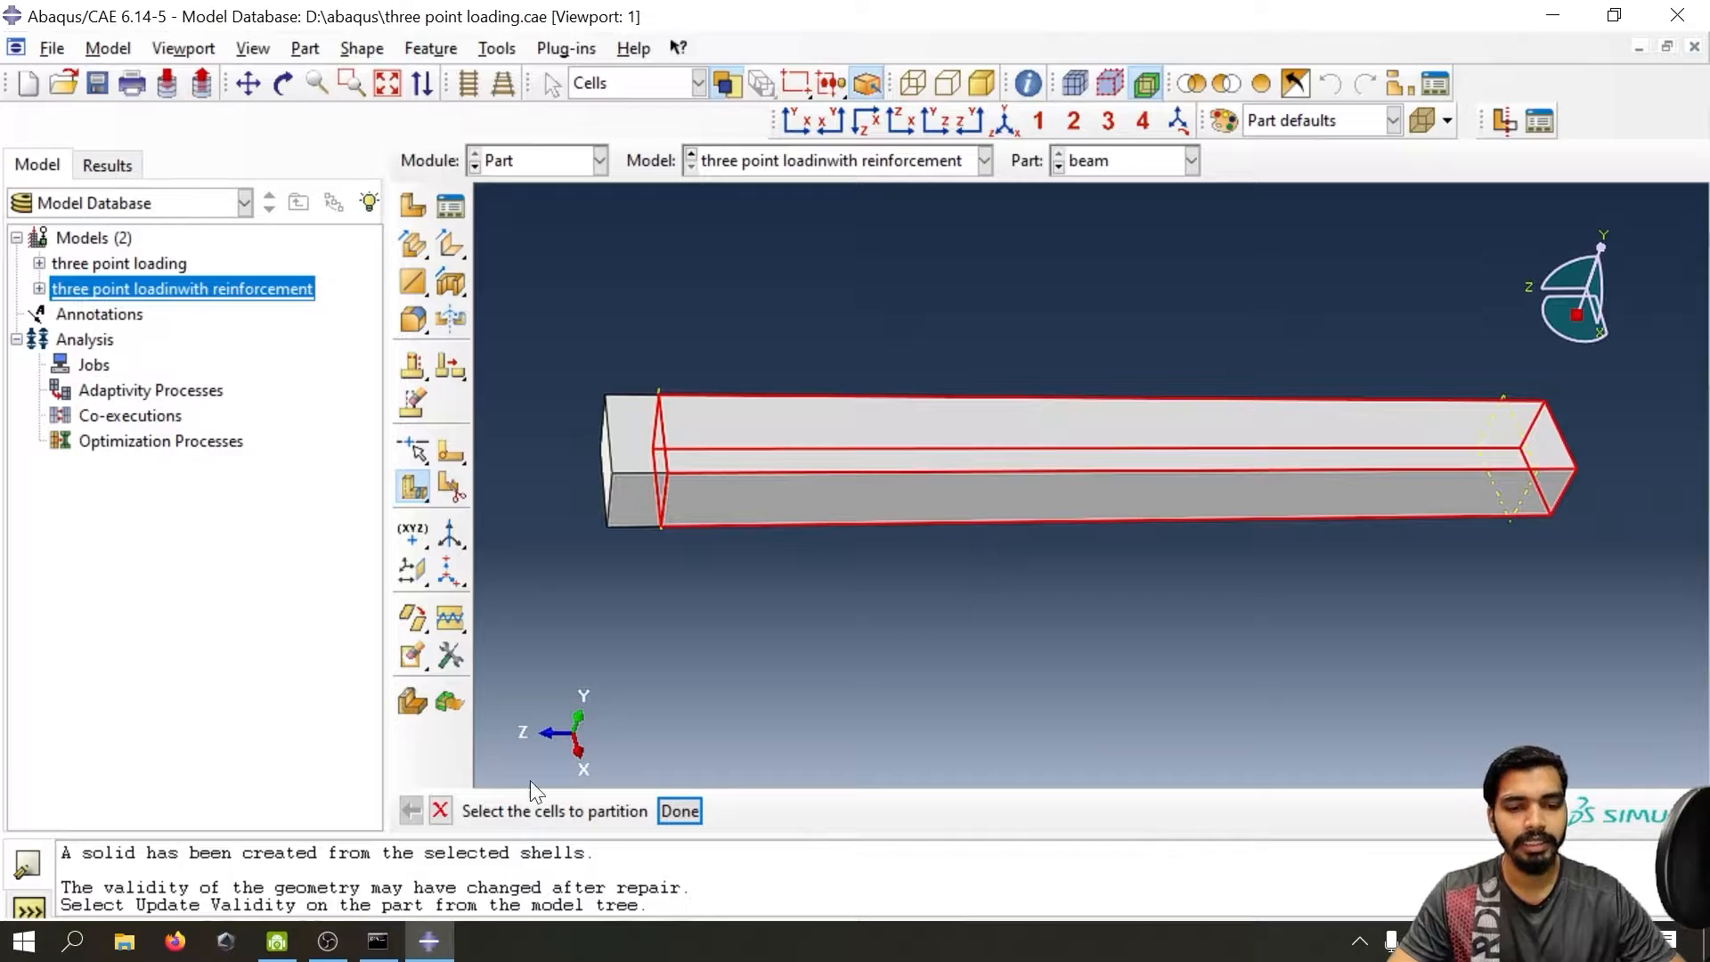
pyautogui.click(677, 811)
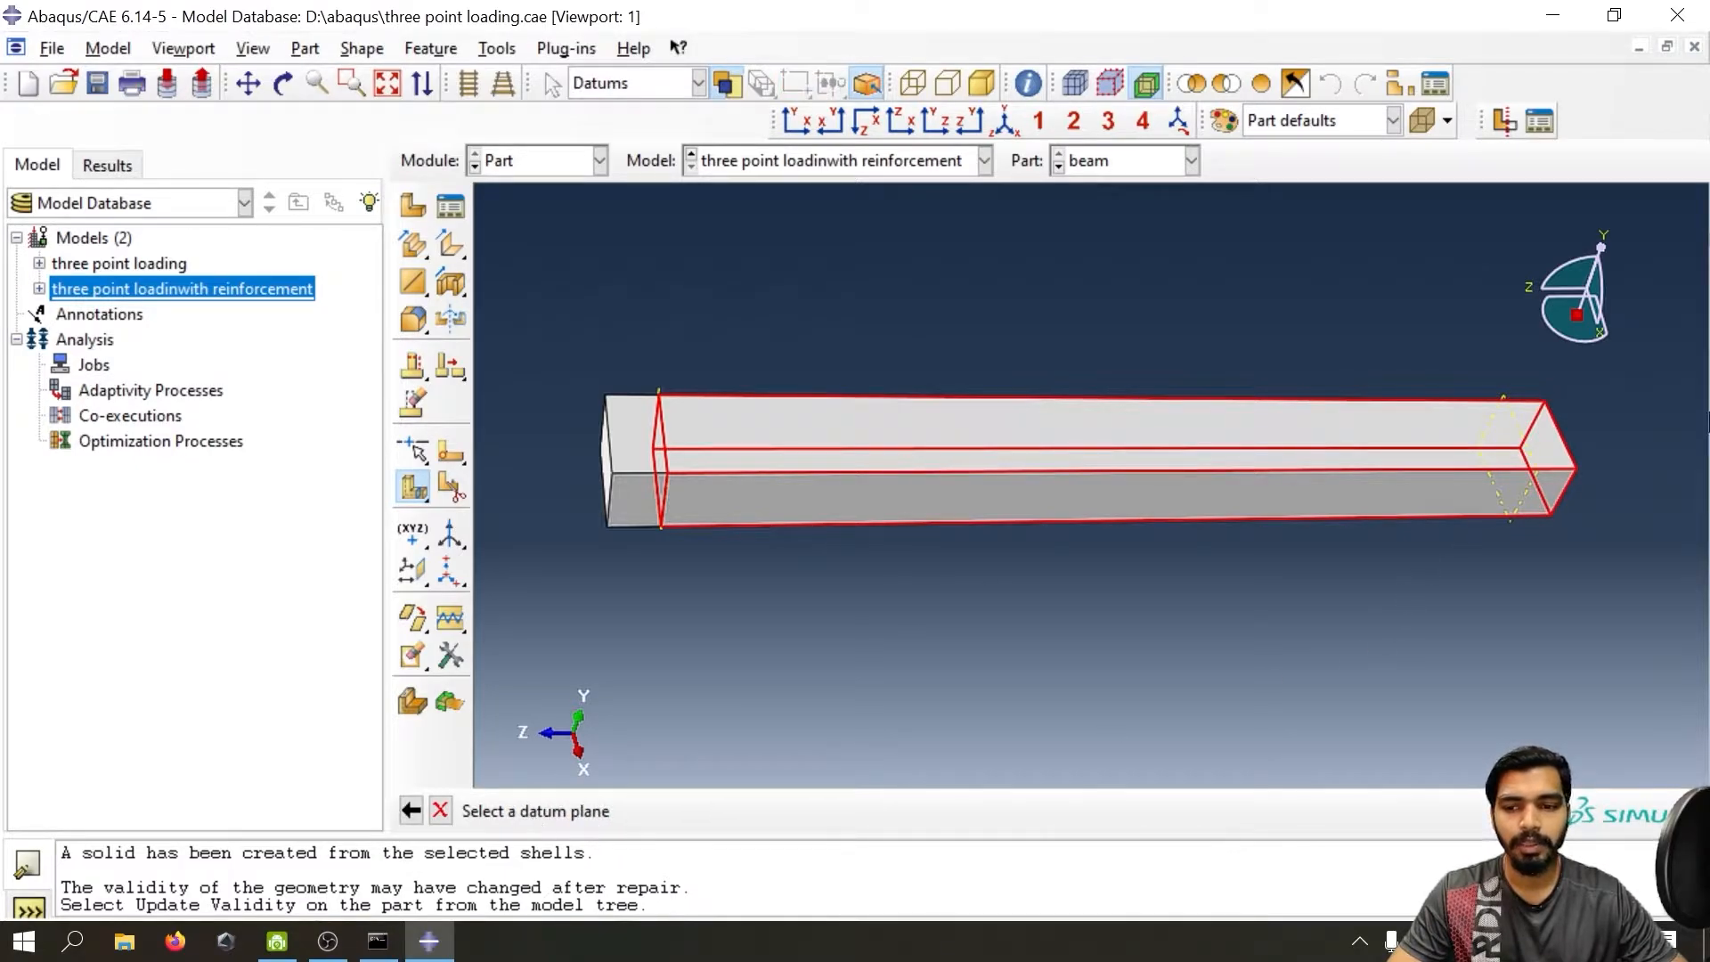
pyautogui.click(1522, 428)
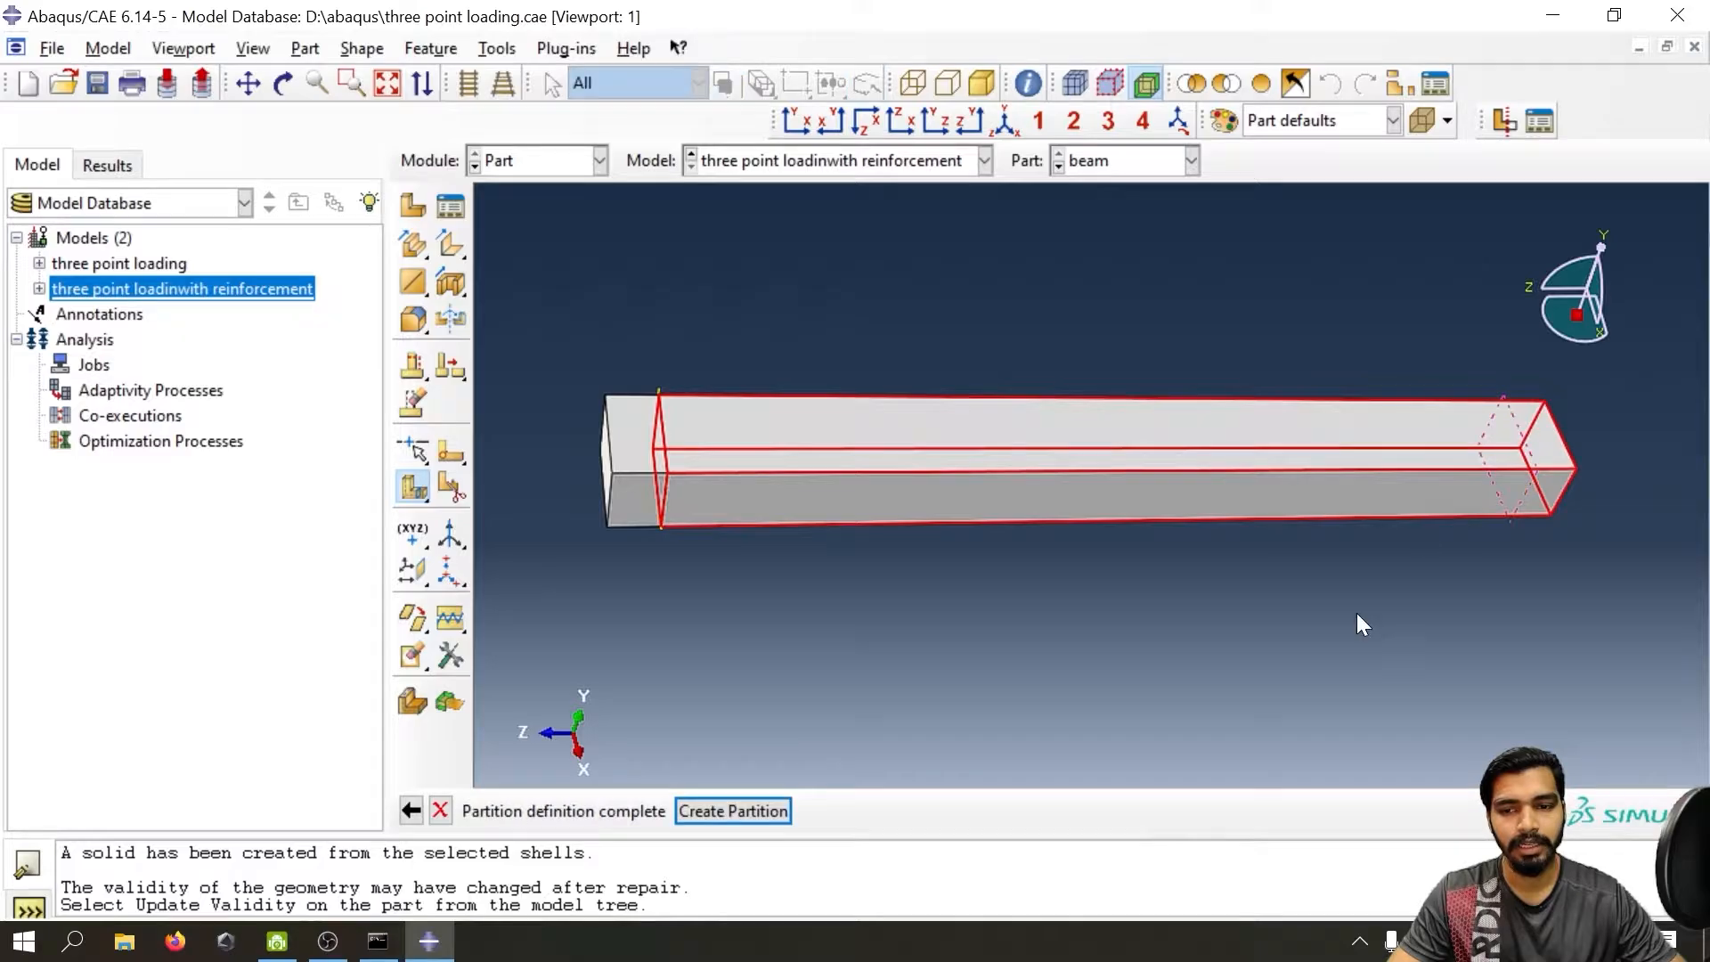
pyautogui.click(764, 819)
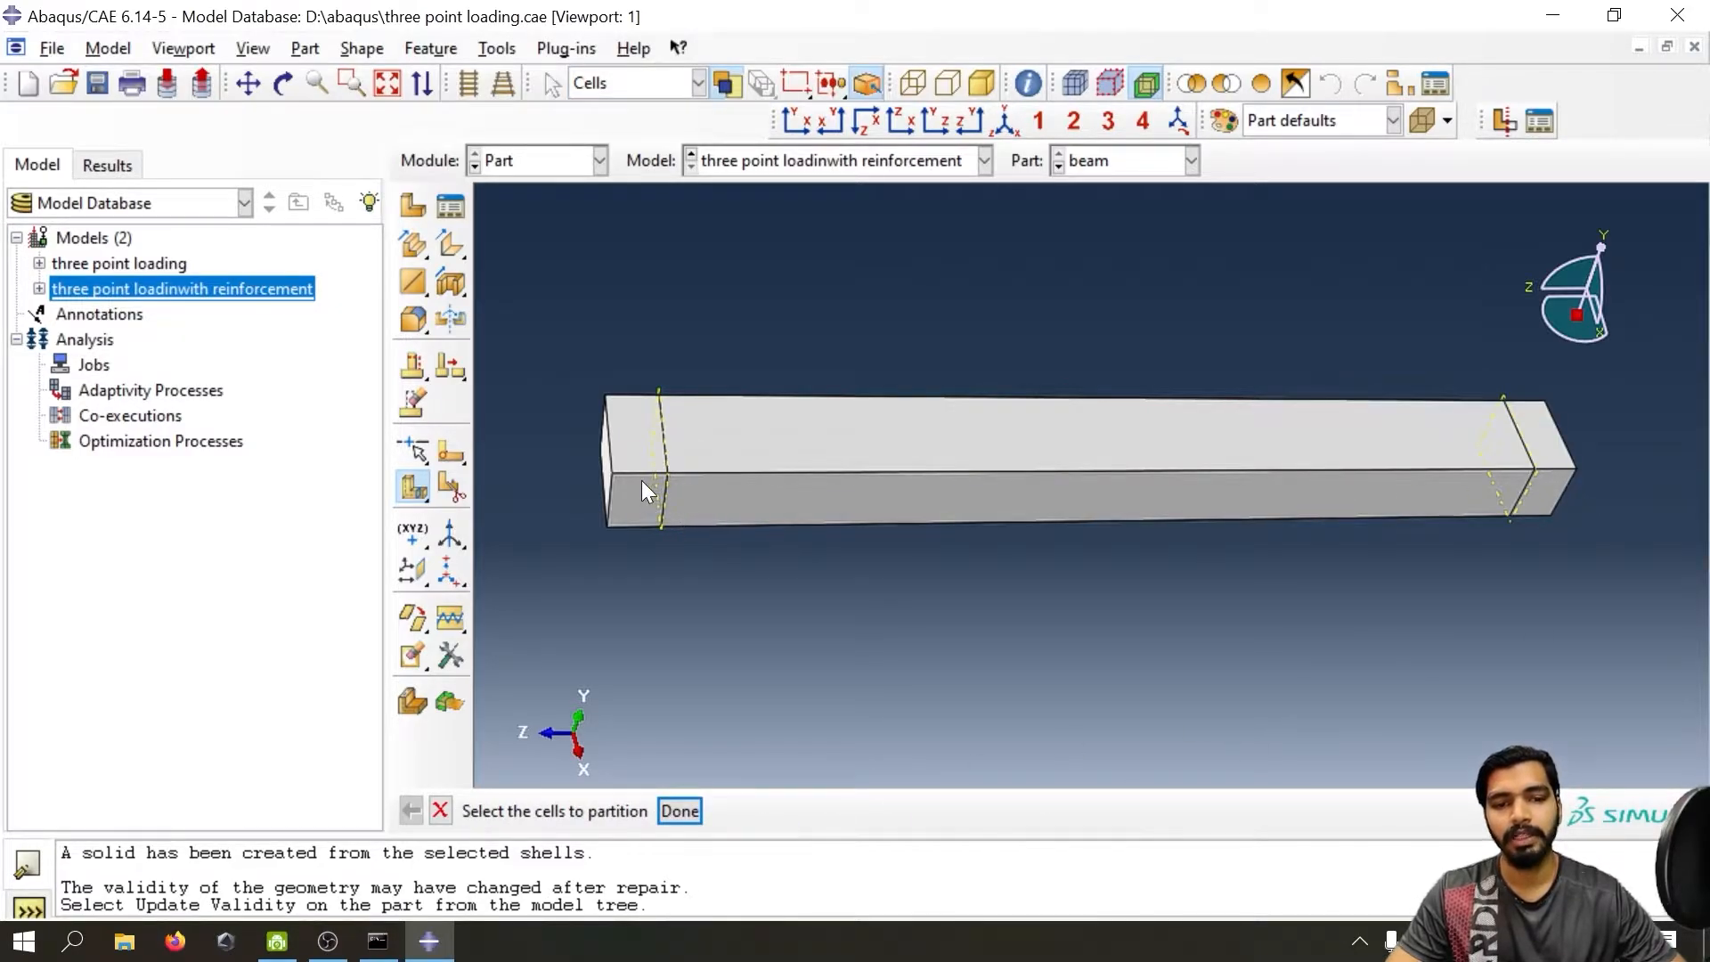
pyautogui.click(1555, 482)
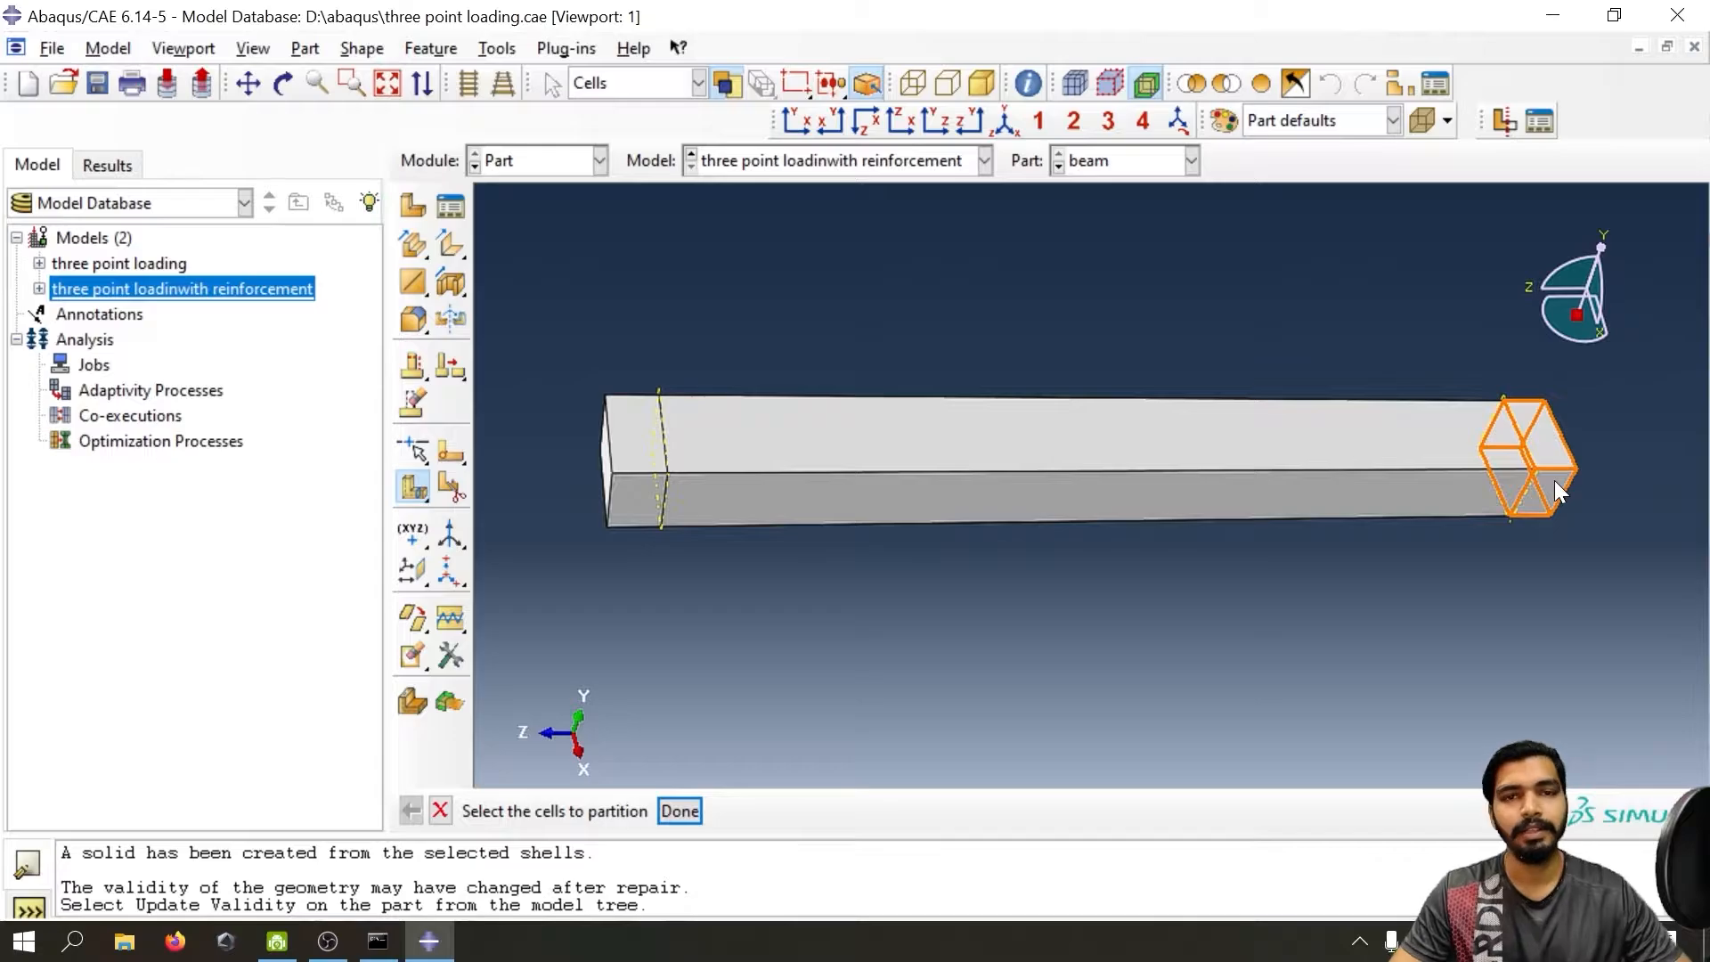
pyautogui.click(674, 811)
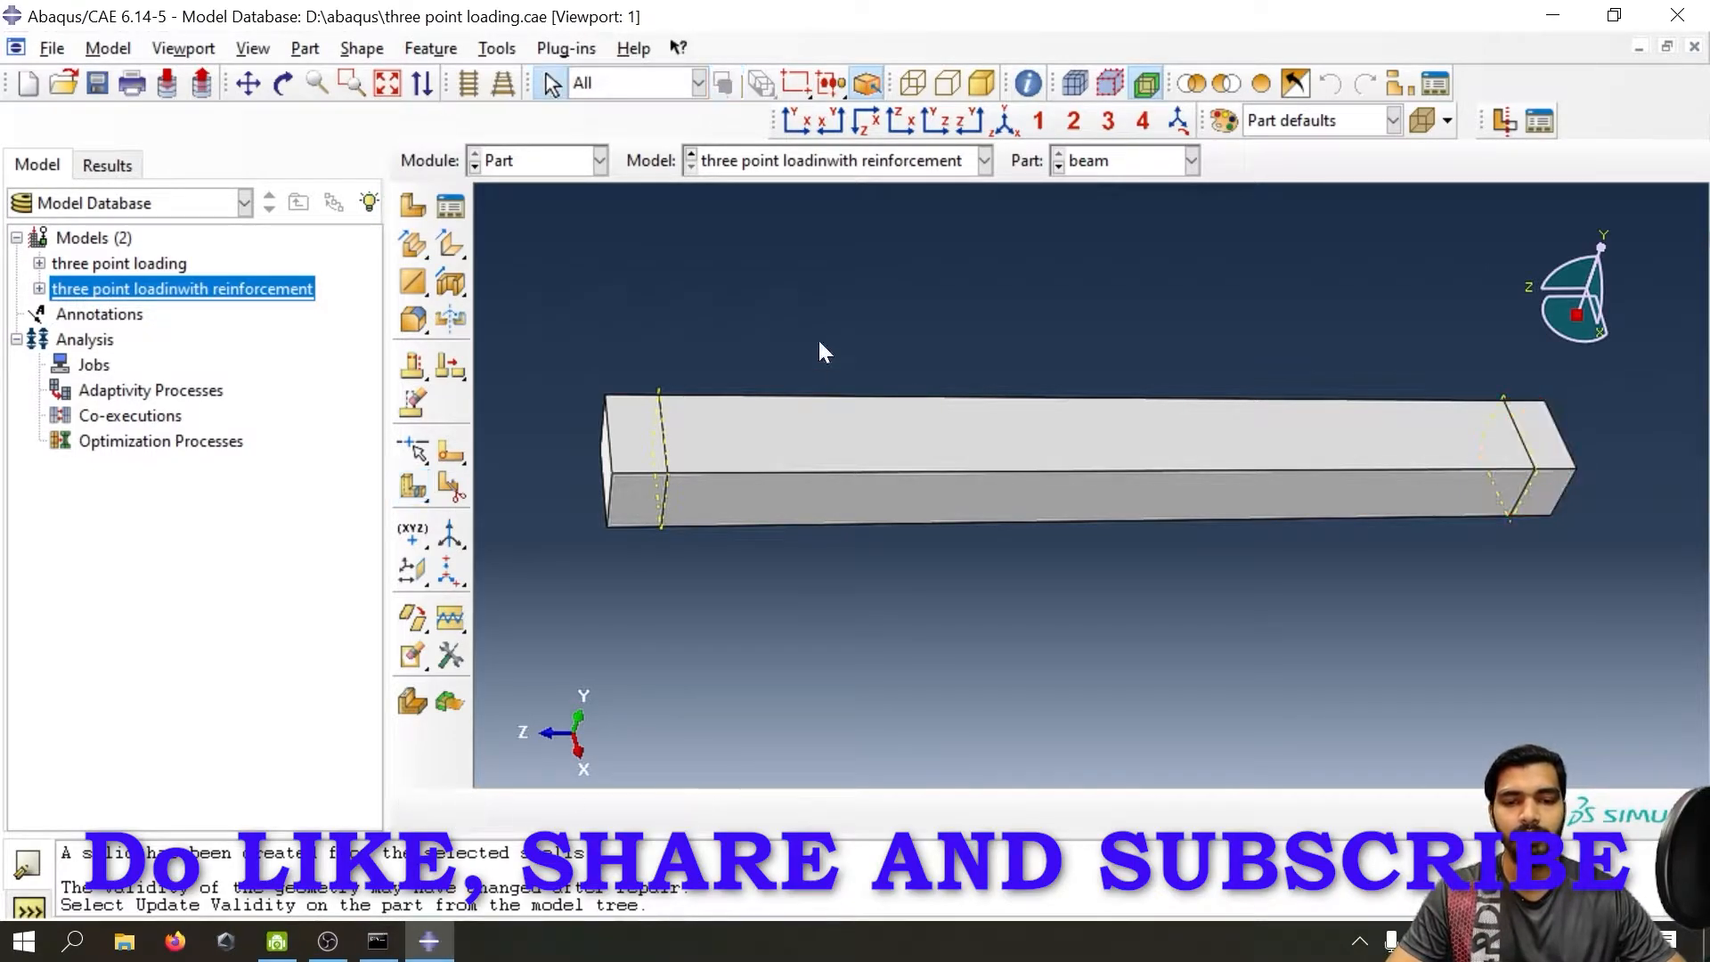
# - Save the model database and switch to the Interaction module
pyautogui.click(98, 83)
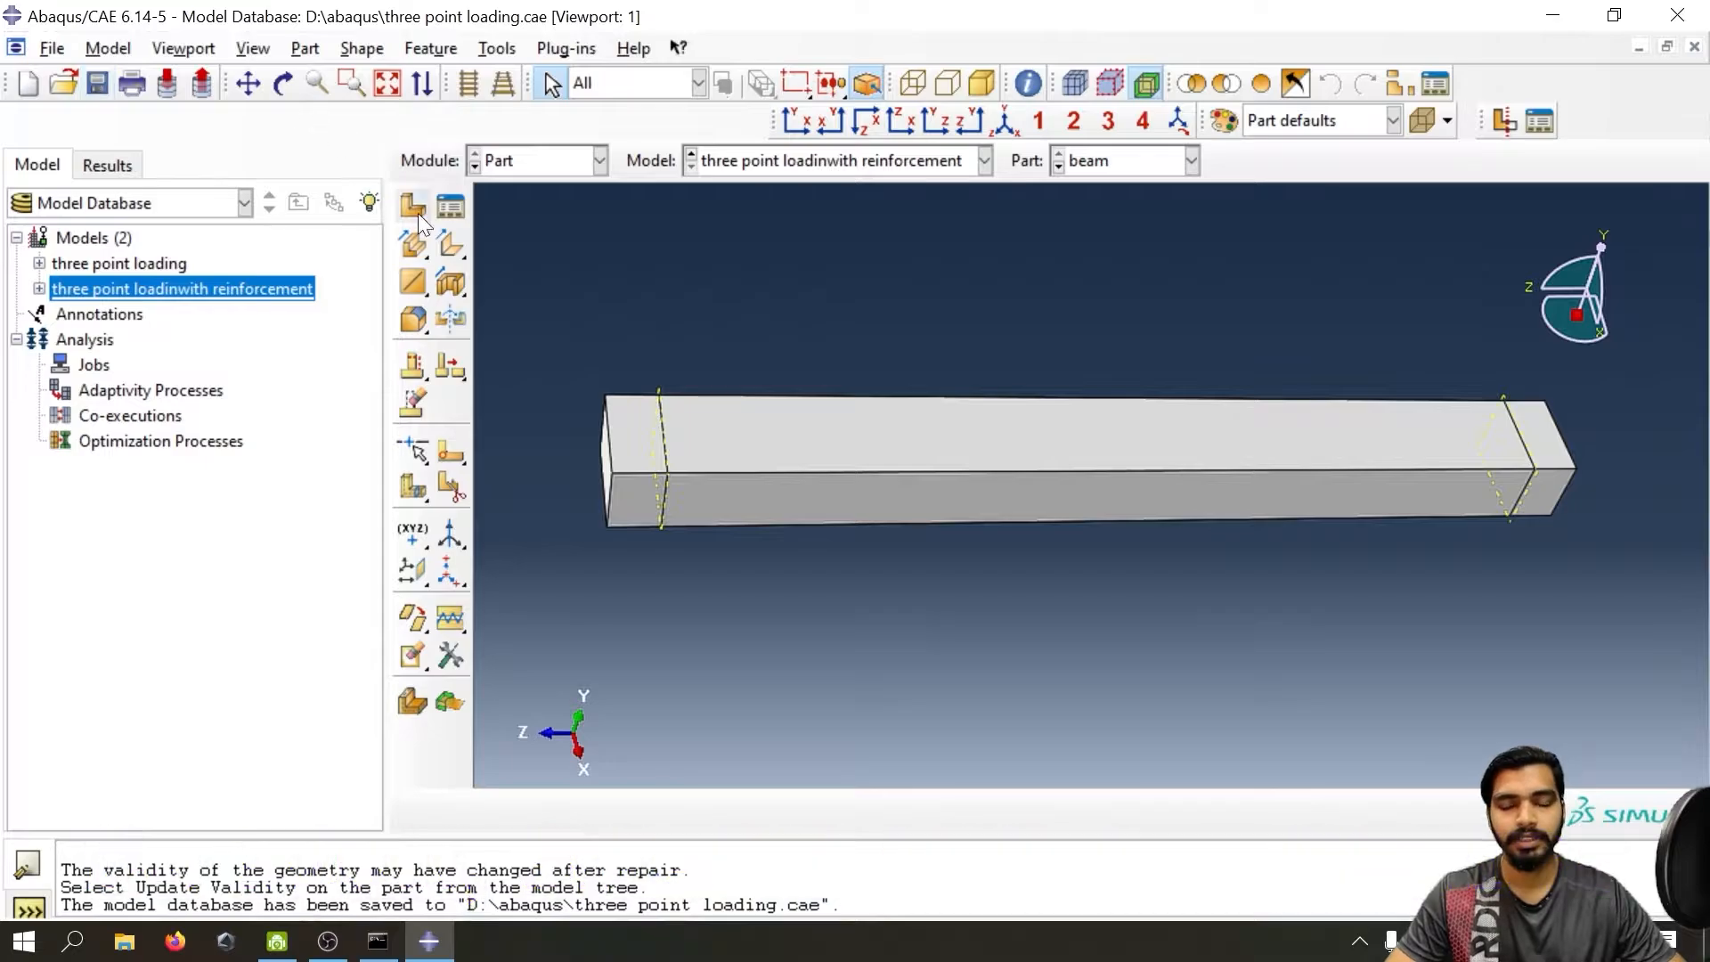
pyautogui.click(557, 163)
pyautogui.click(548, 290)
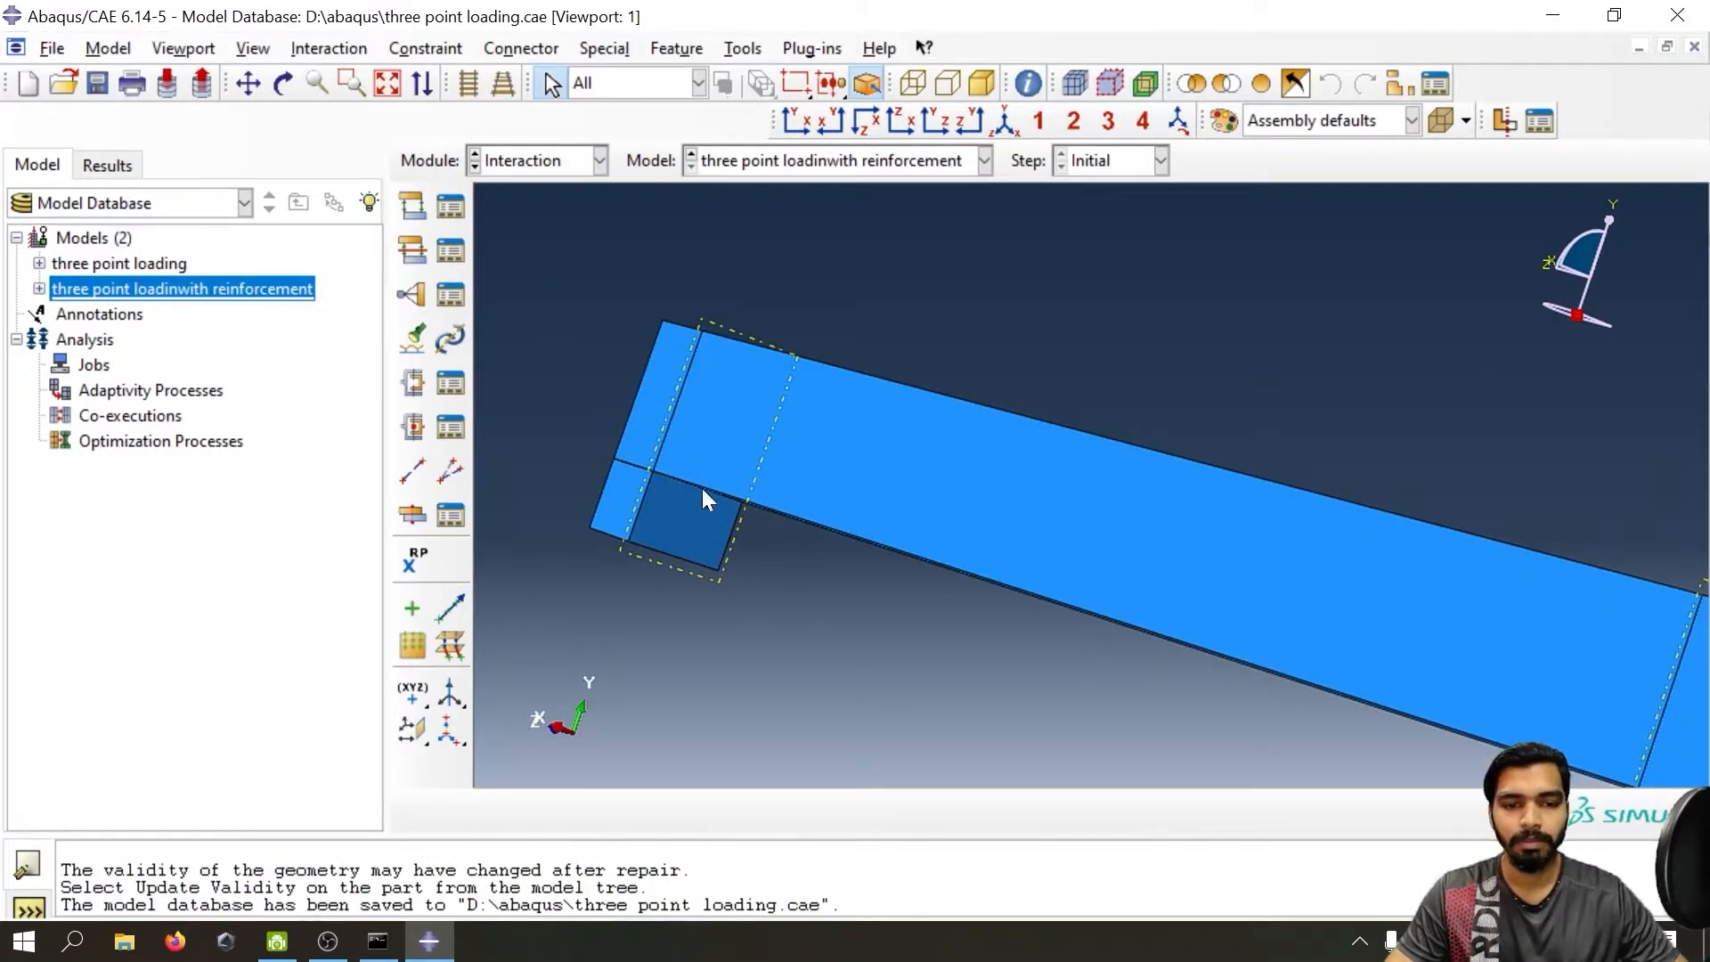
# - Try to create a Surface-to-surface contact (Standard) interaction in the Initial step
pyautogui.keyDown('ctrl'); pyautogui.keyDown('alt'); pyautogui.moveTo(853, 516); pyautogui.dragTo(1100, 498); pyautogui.keyUp('alt'); pyautogui.keyUp('ctrl')
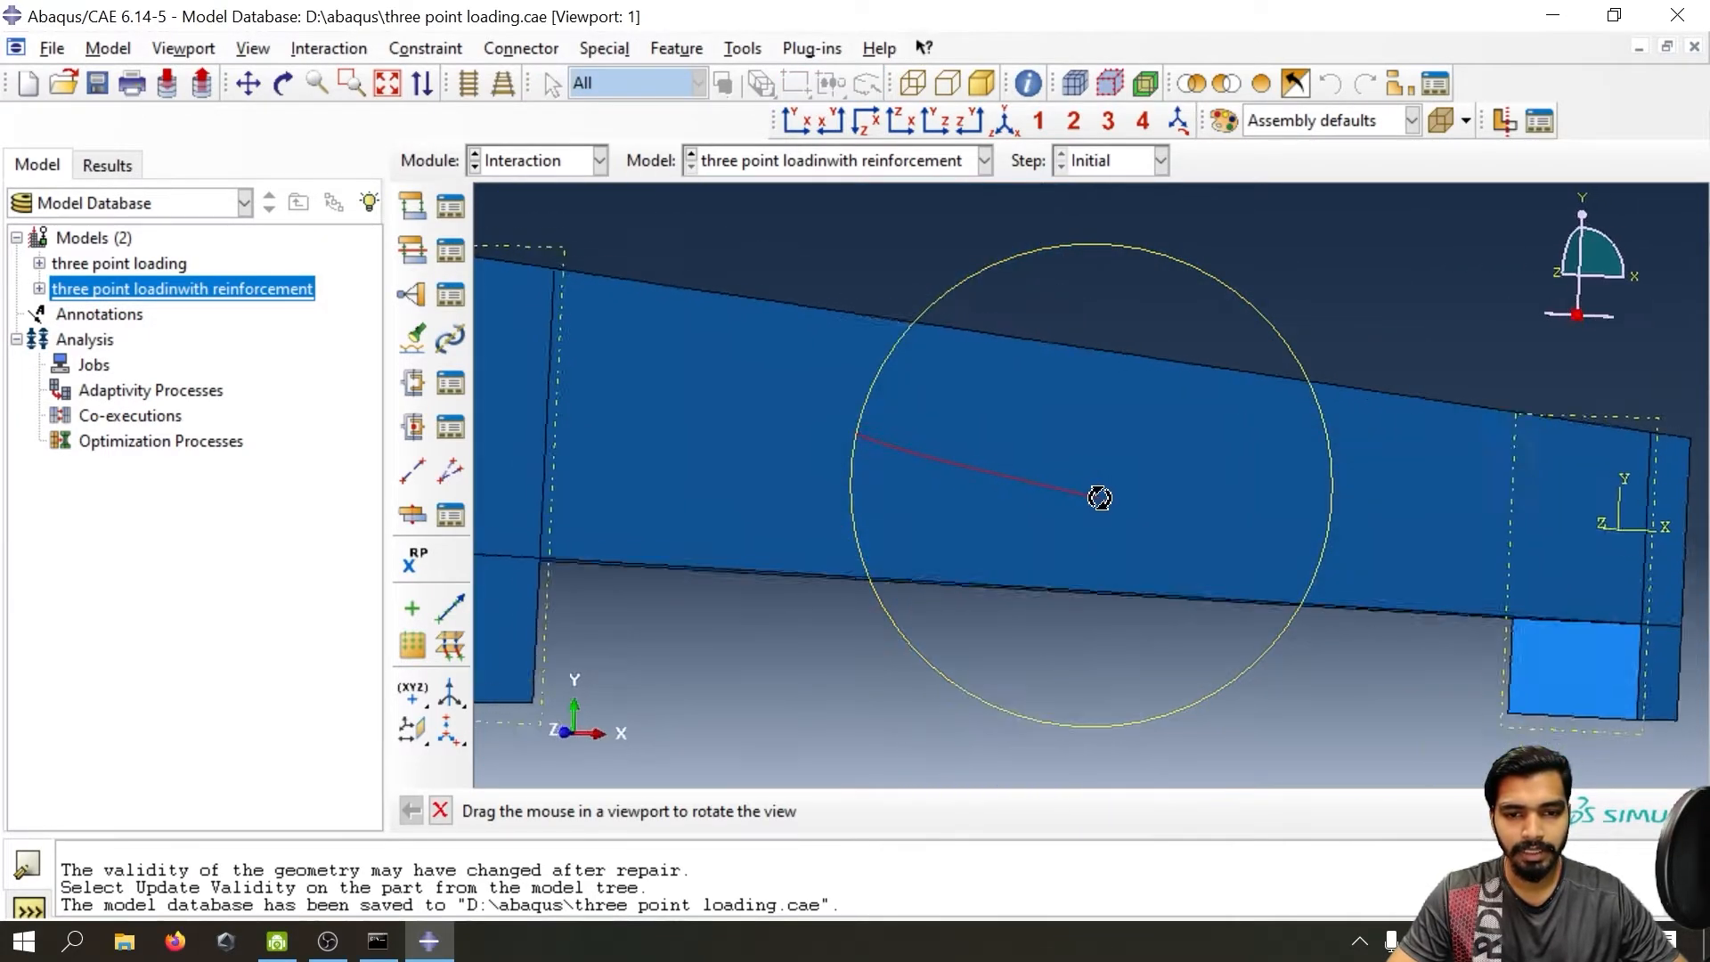
pyautogui.scroll(5, 542, 580)
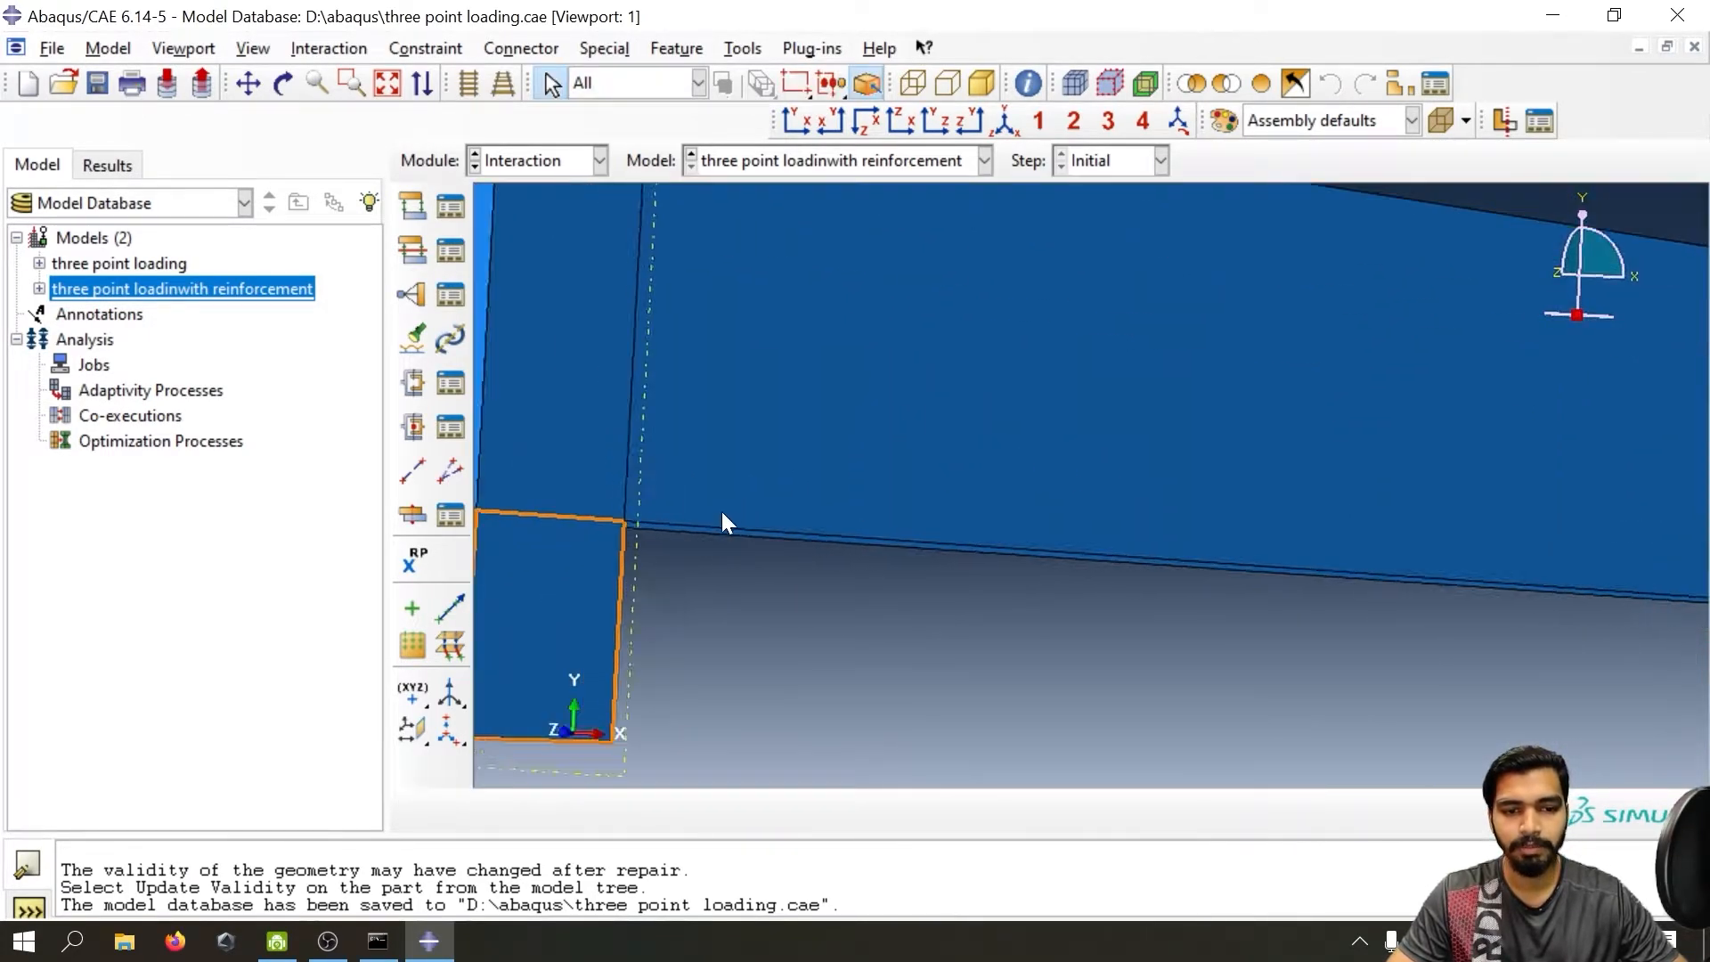
pyautogui.scroll(-5, 717, 517)
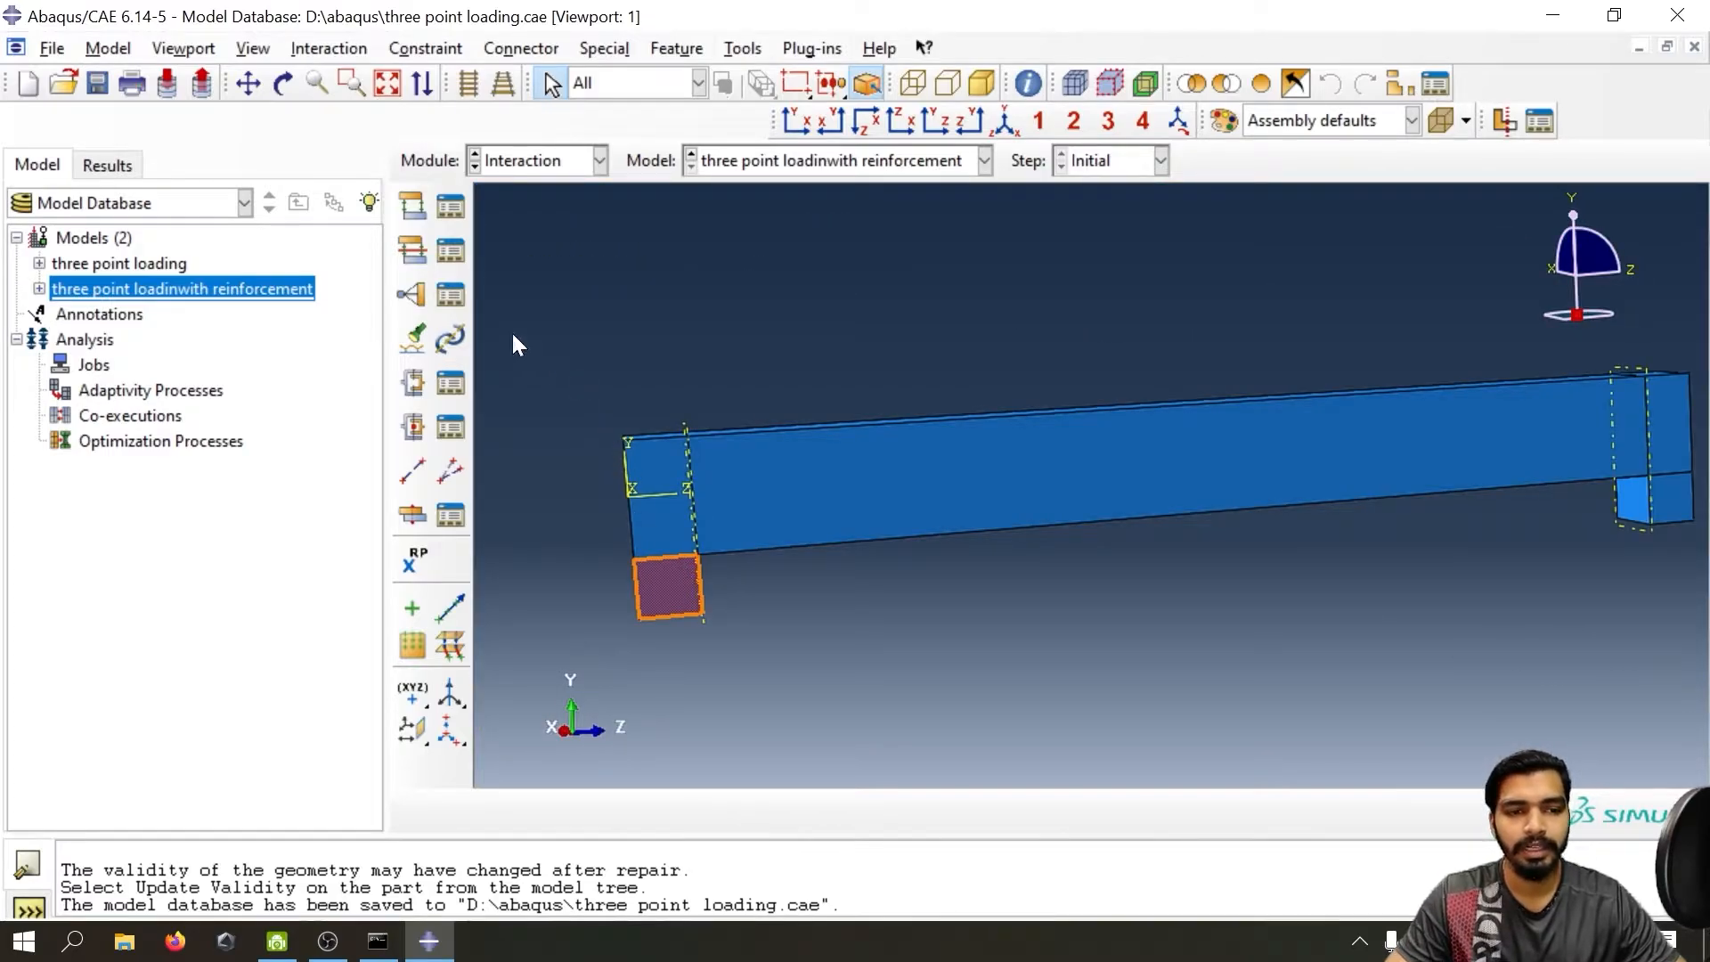
pyautogui.click(449, 206)
pyautogui.moveTo(278, 143); pyautogui.dragTo(777, 211)
pyautogui.click(579, 522)
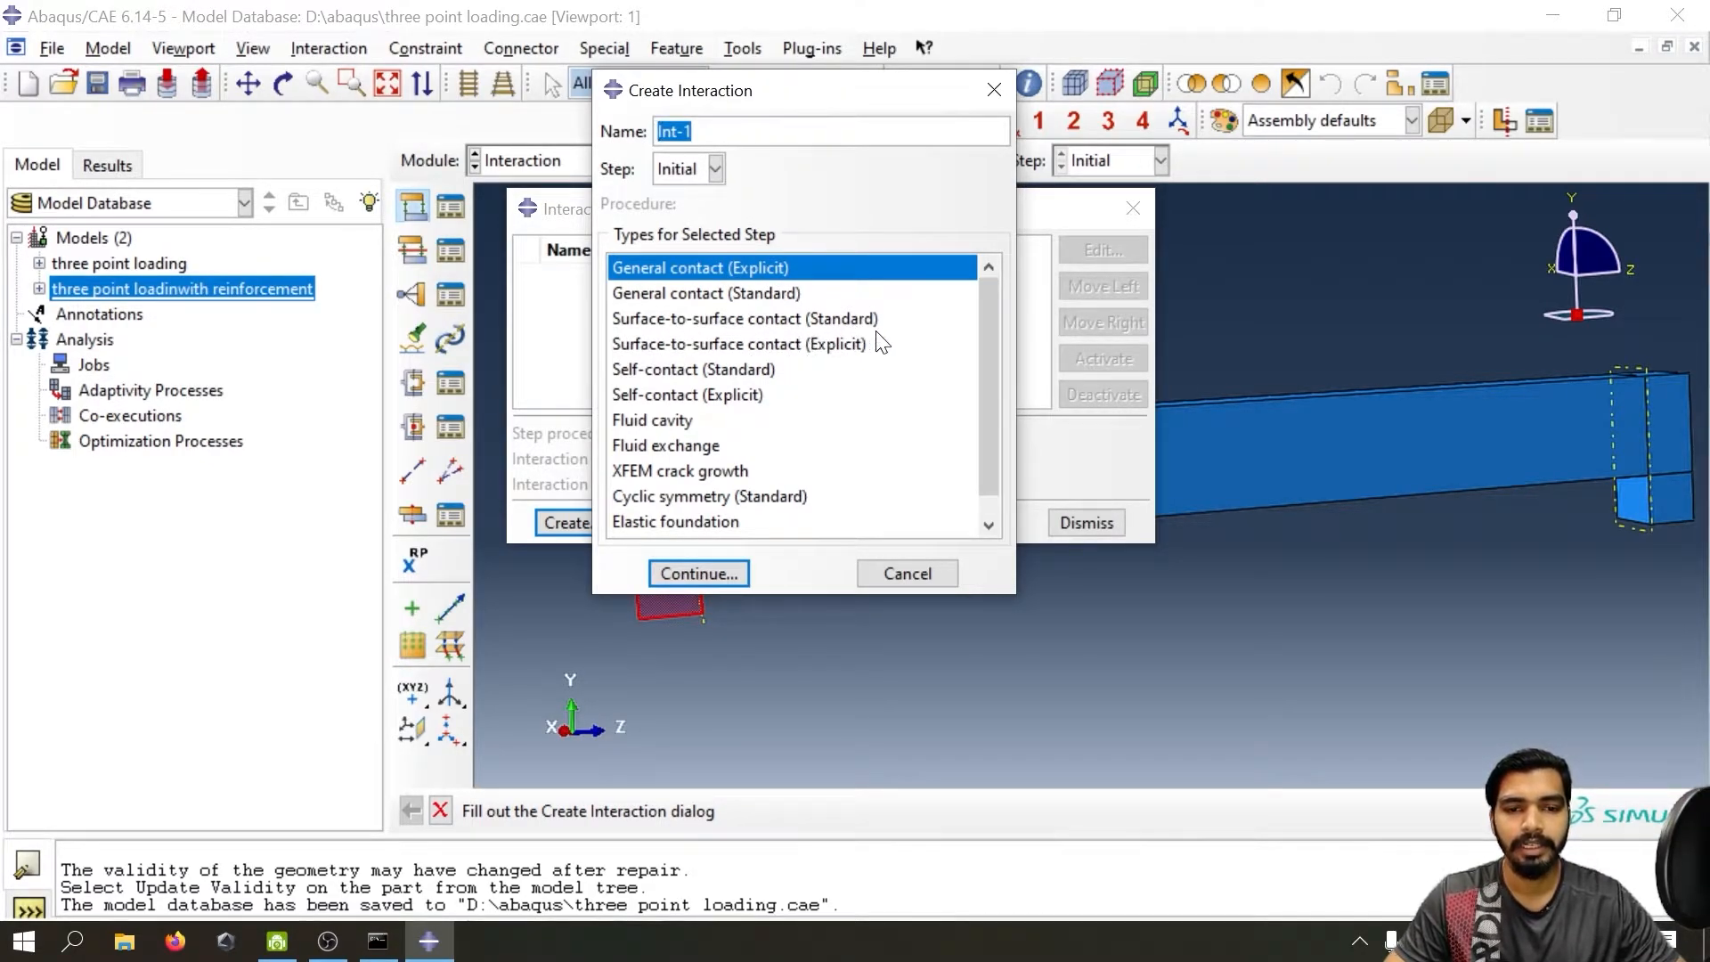
pyautogui.click(819, 319)
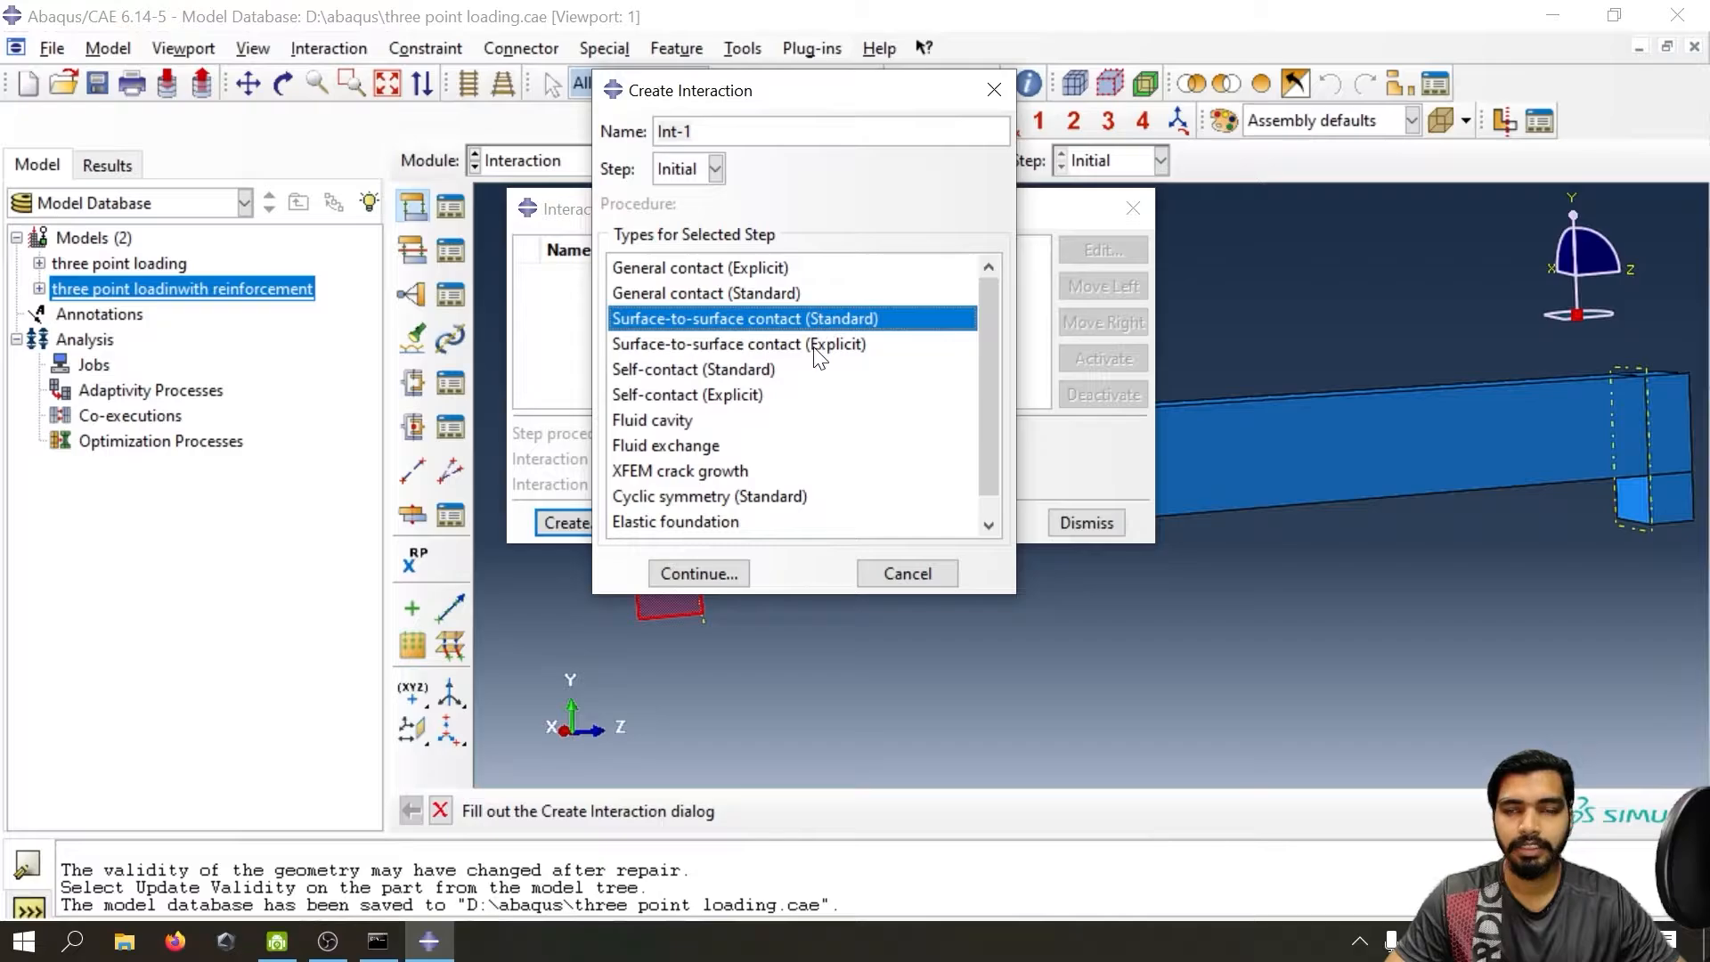
pyautogui.click(718, 563)
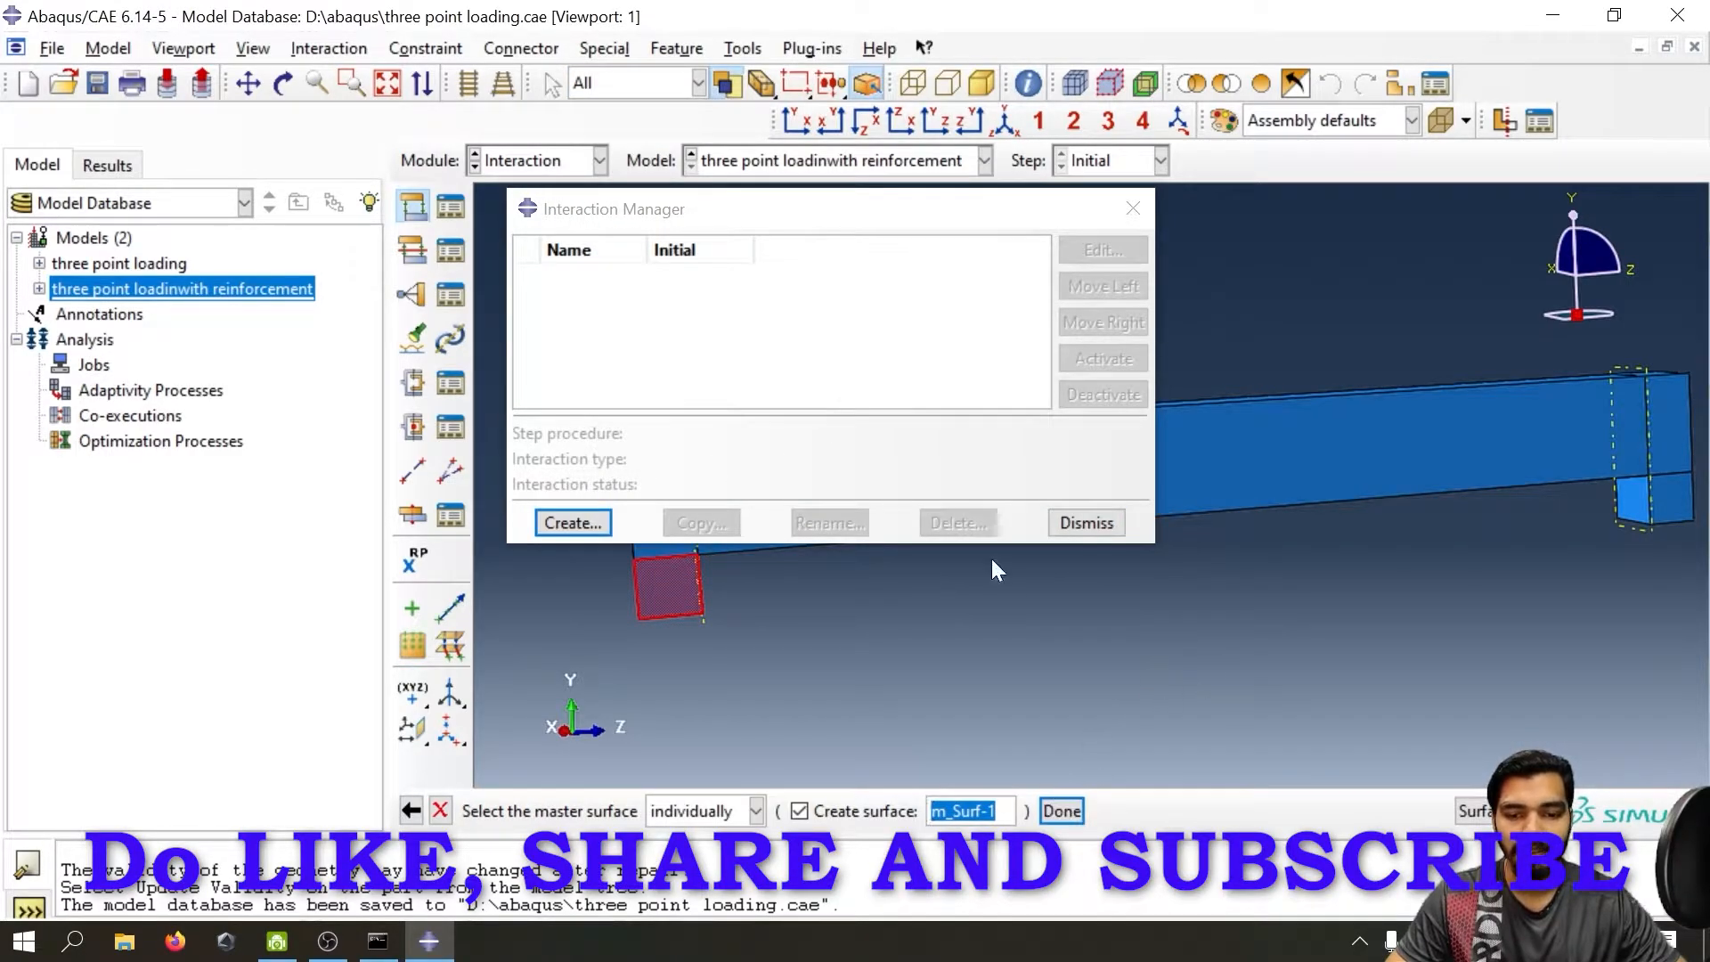
pyautogui.moveTo(926, 219); pyautogui.dragTo(530, 167)
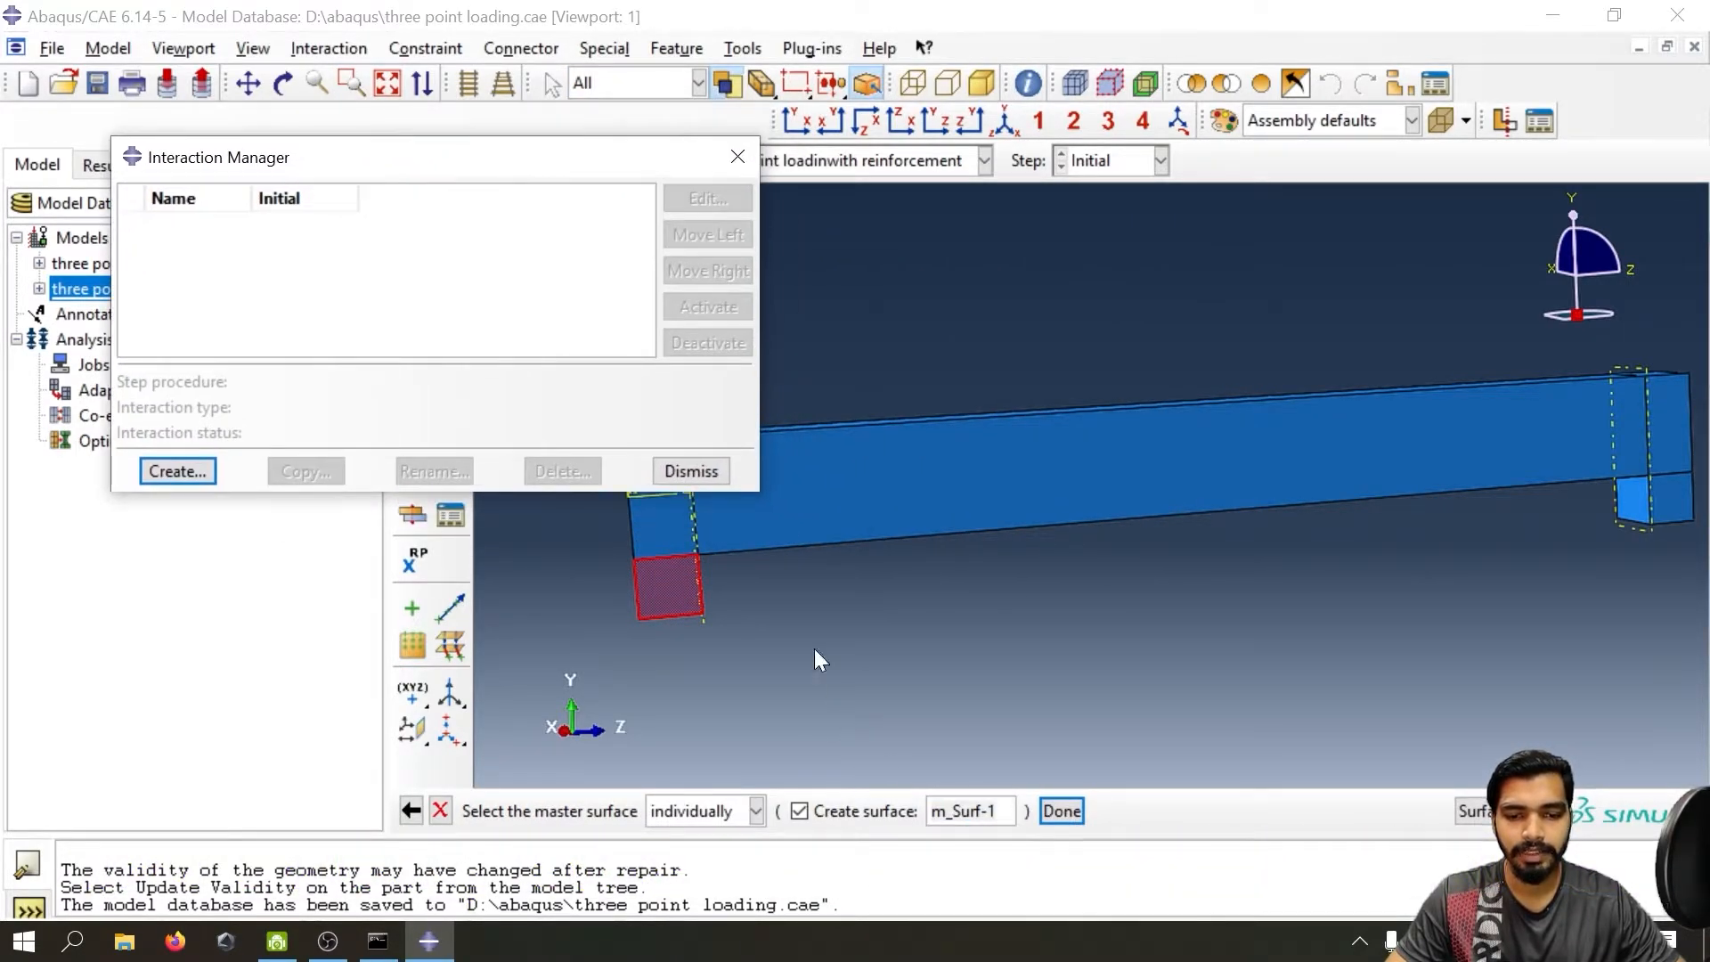
pyautogui.scroll(-2, 736, 615)
pyautogui.keyDown('ctrl'); pyautogui.keyDown('alt'); pyautogui.moveTo(869, 463); pyautogui.dragTo(1094, 430); pyautogui.keyUp('alt'); pyautogui.keyUp('ctrl')
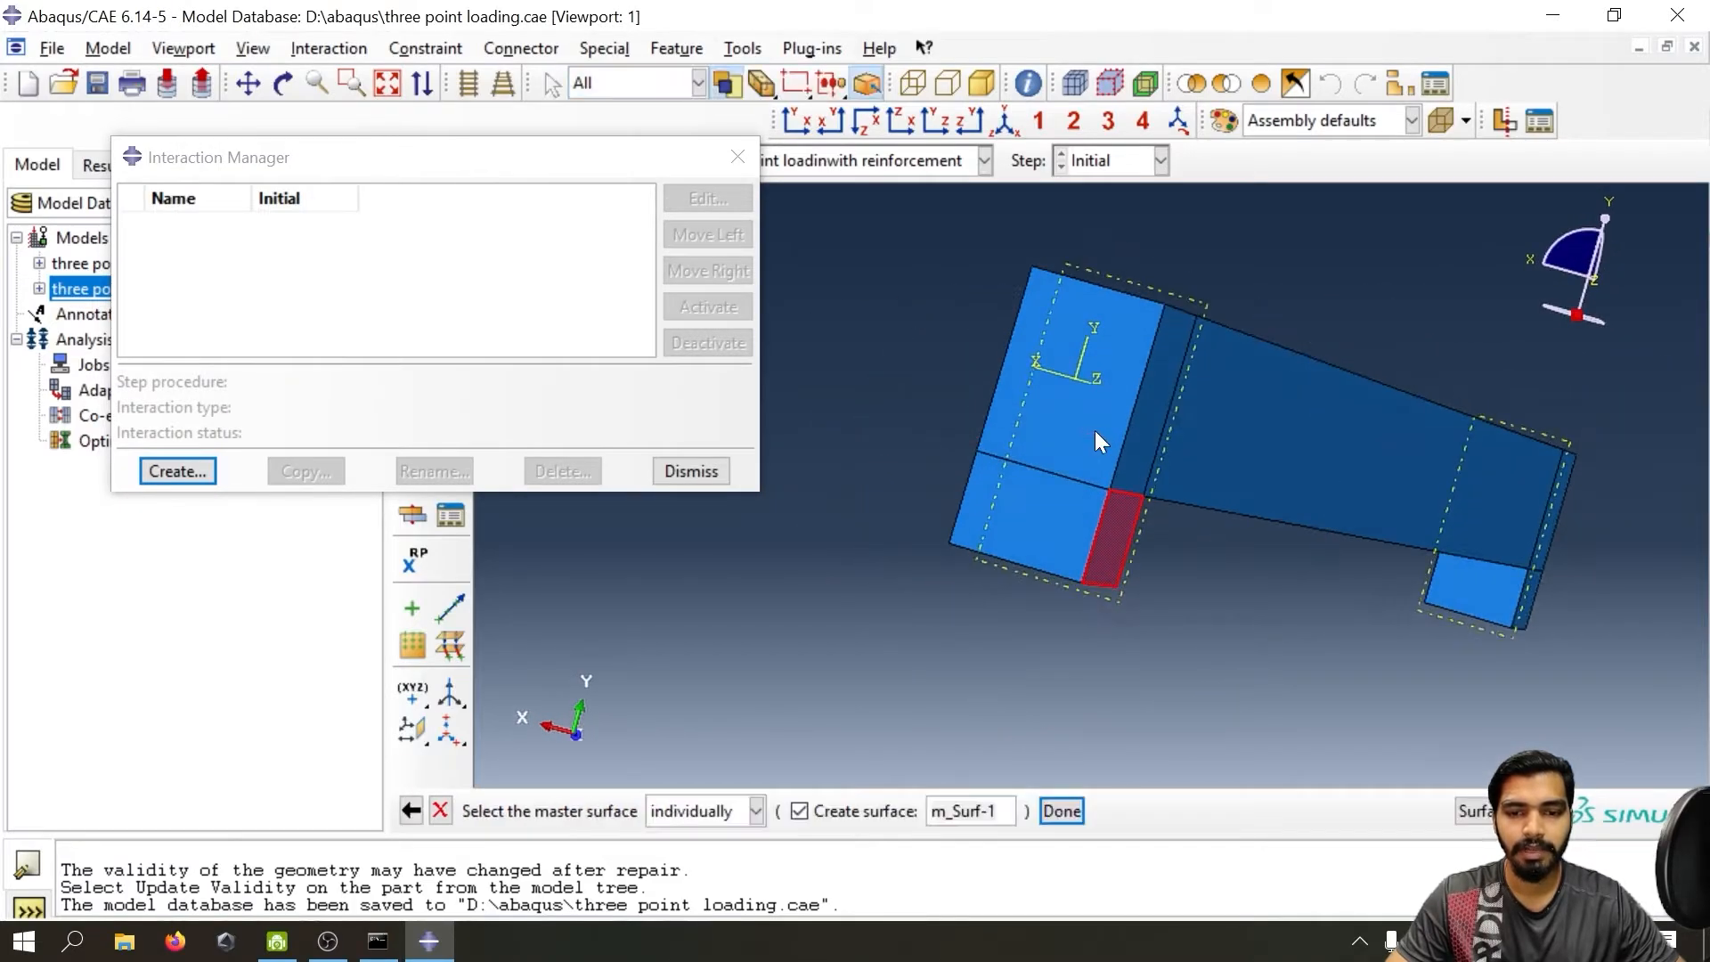
pyautogui.scroll(-2, 1094, 431)
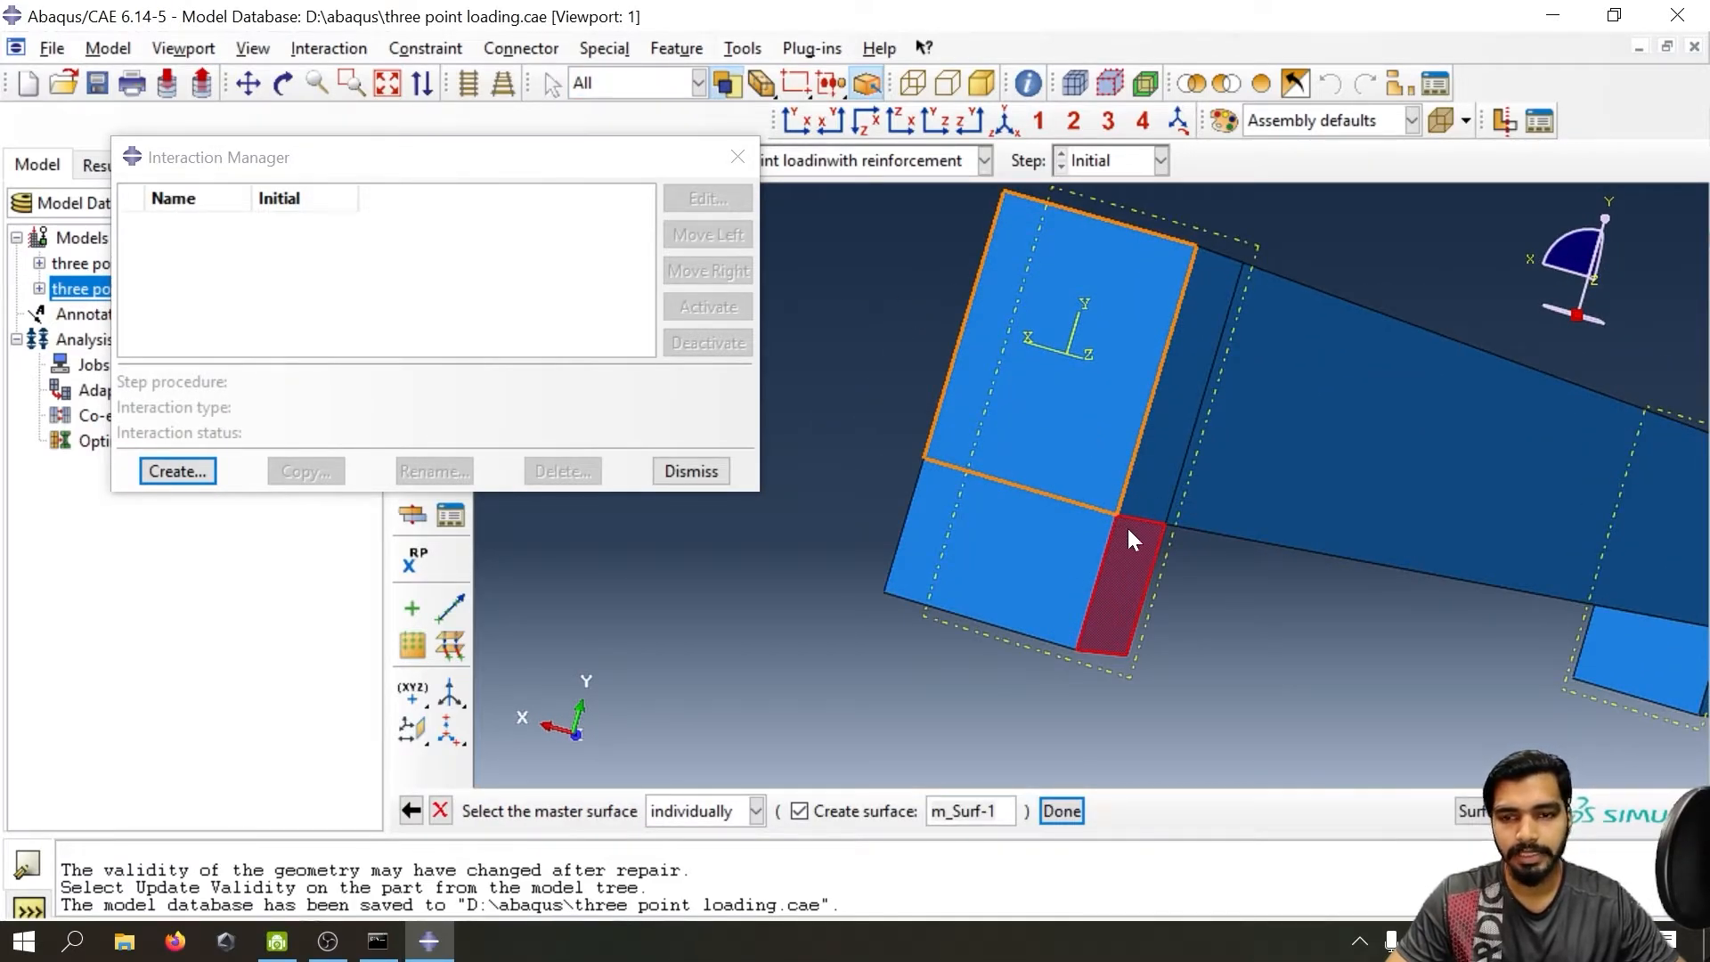
# - Remove the support-1 and support-2 part instances from the displayed assembly using a display group
pyautogui.click(1403, 84)
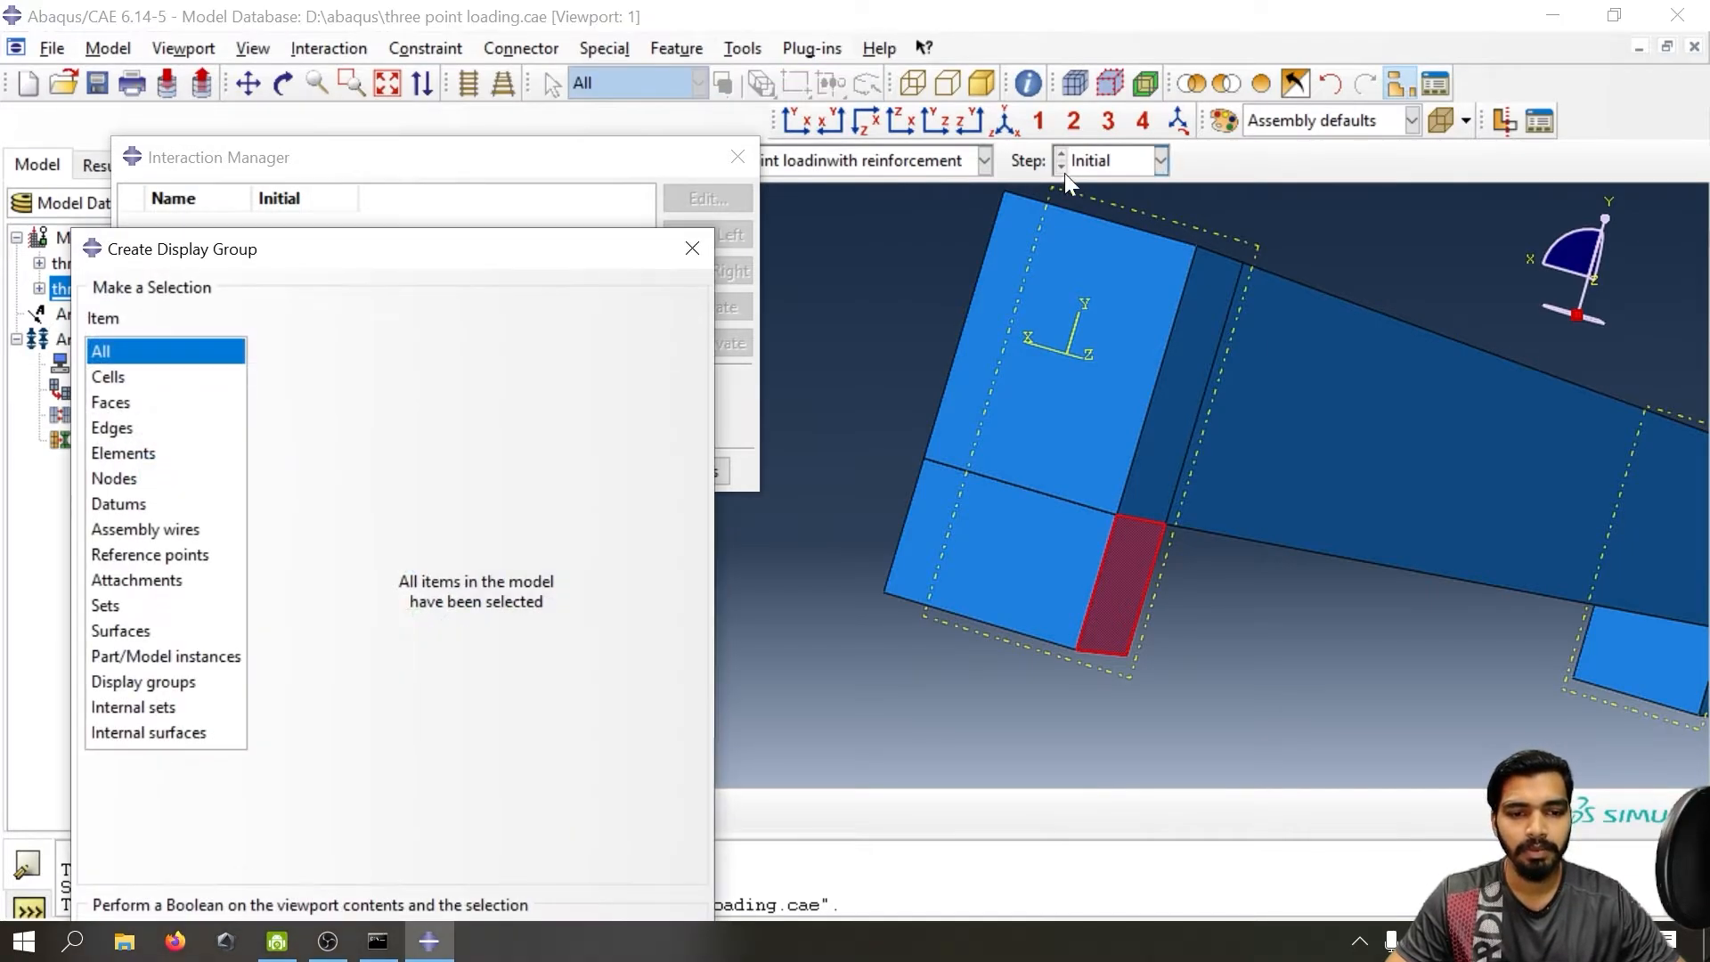
pyautogui.click(141, 657)
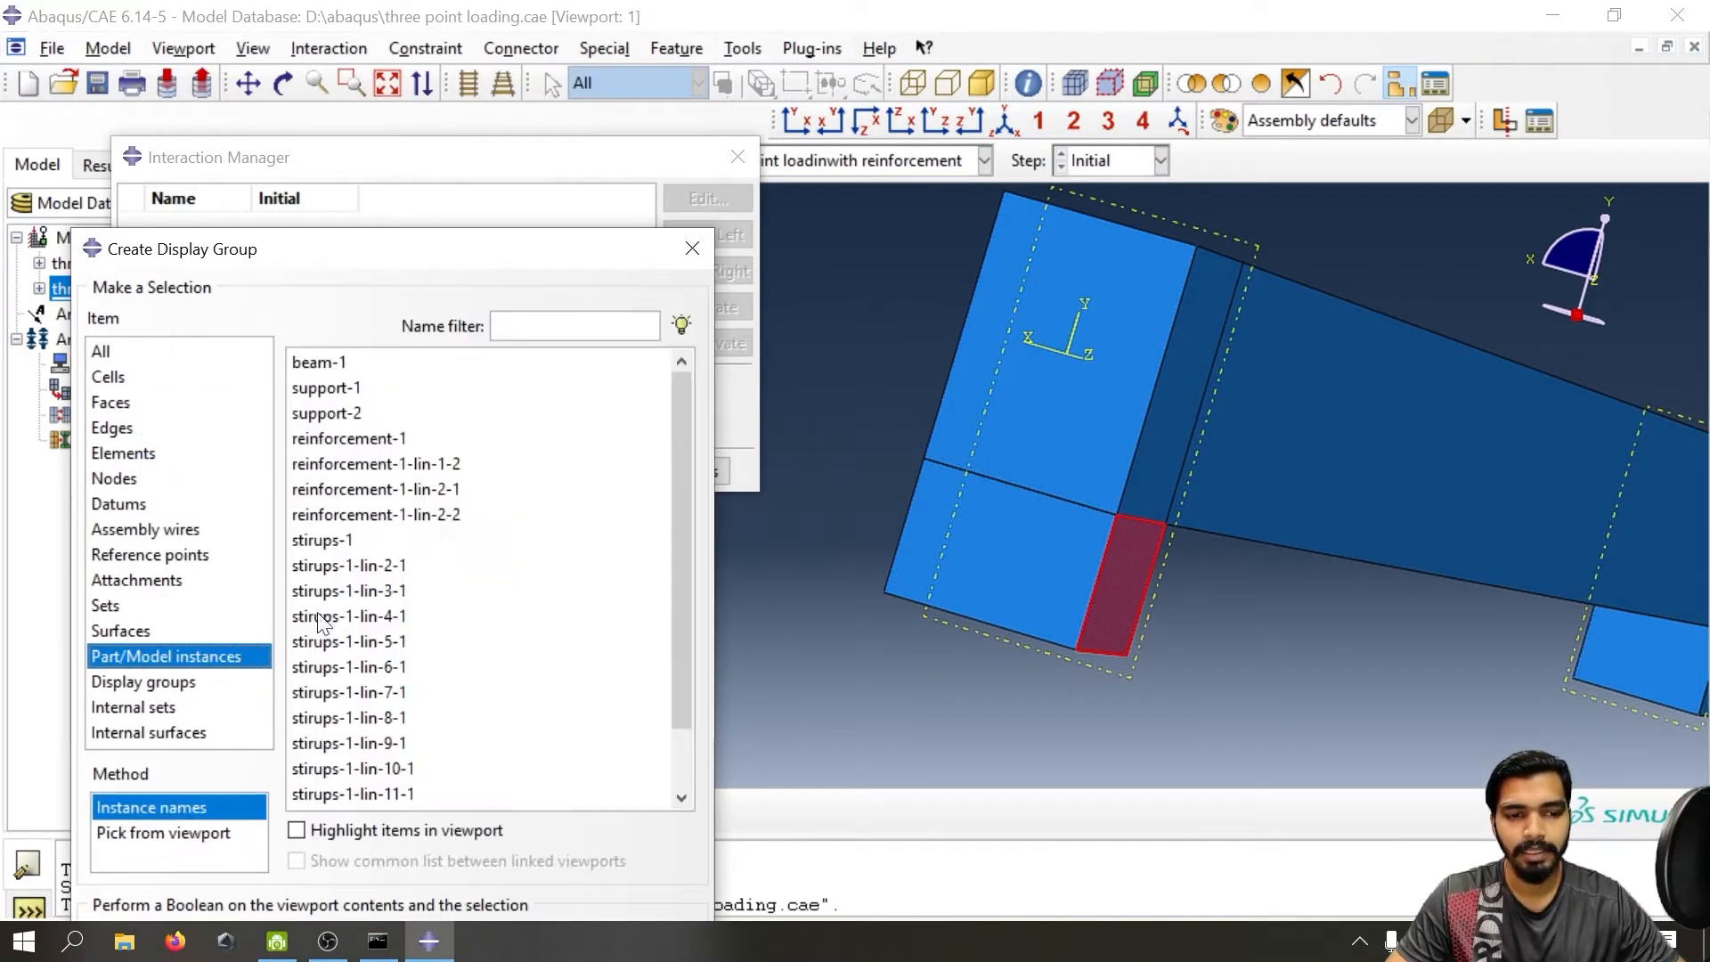
pyautogui.scroll(-1, 465, 623)
pyautogui.scroll(1, 465, 624)
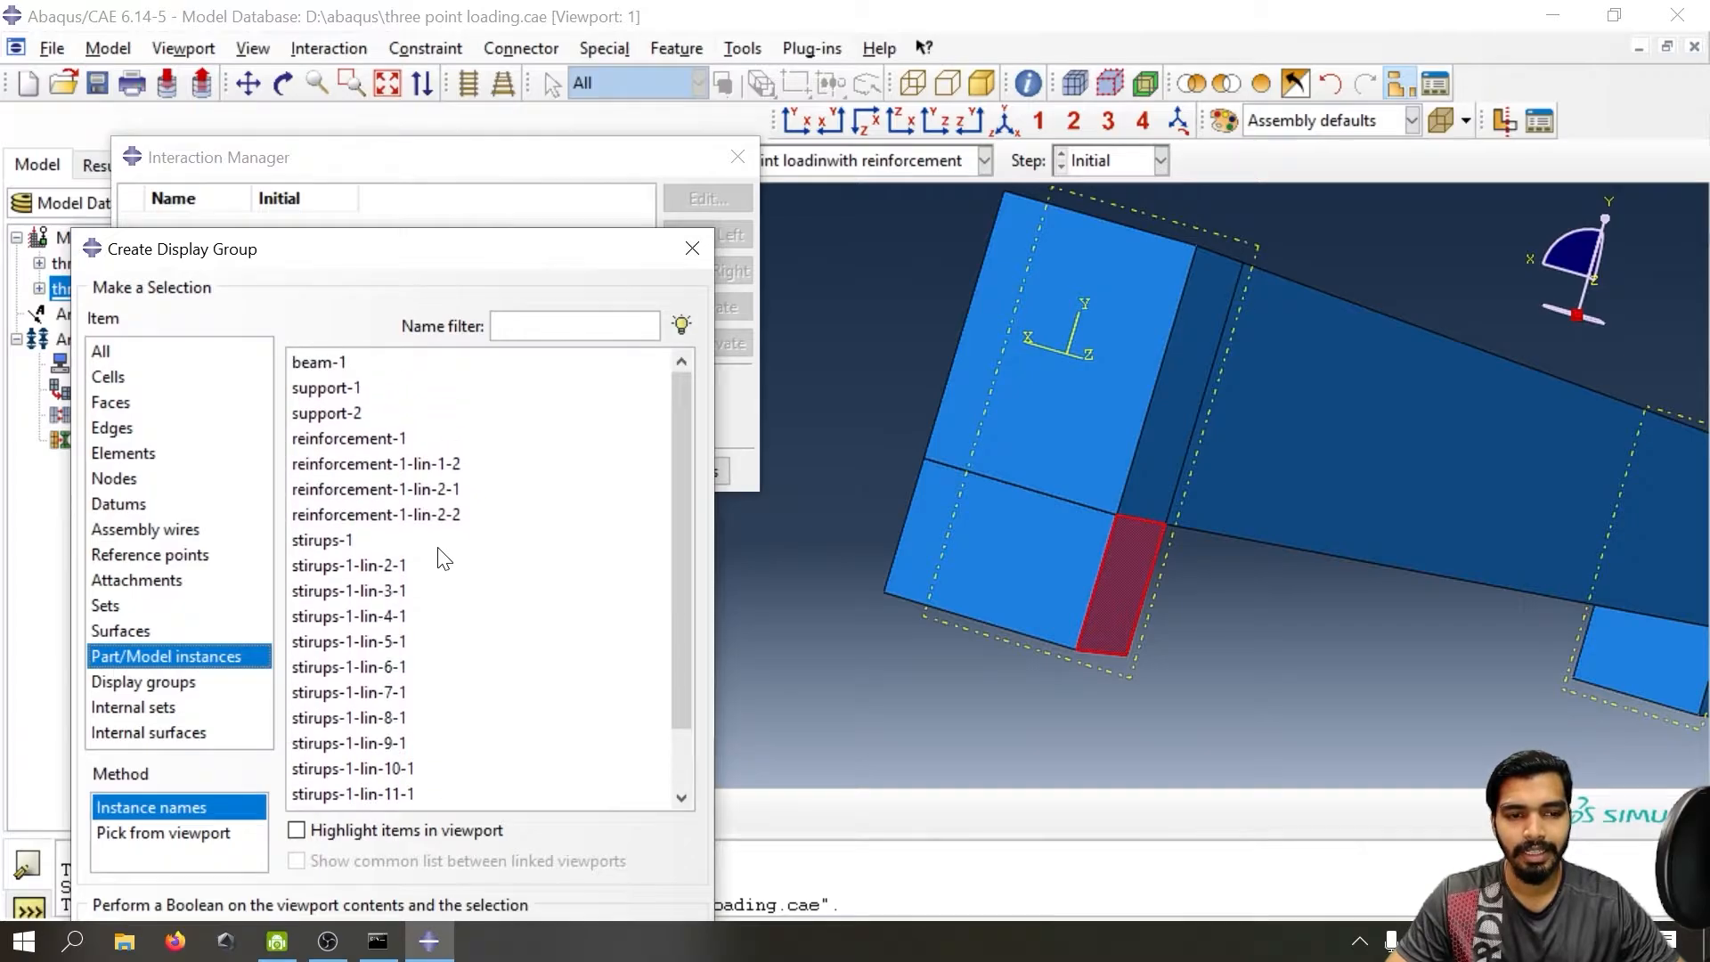
pyautogui.click(376, 389)
pyautogui.keyDown('shift'); pyautogui.click(355, 413); pyautogui.keyUp('shift')
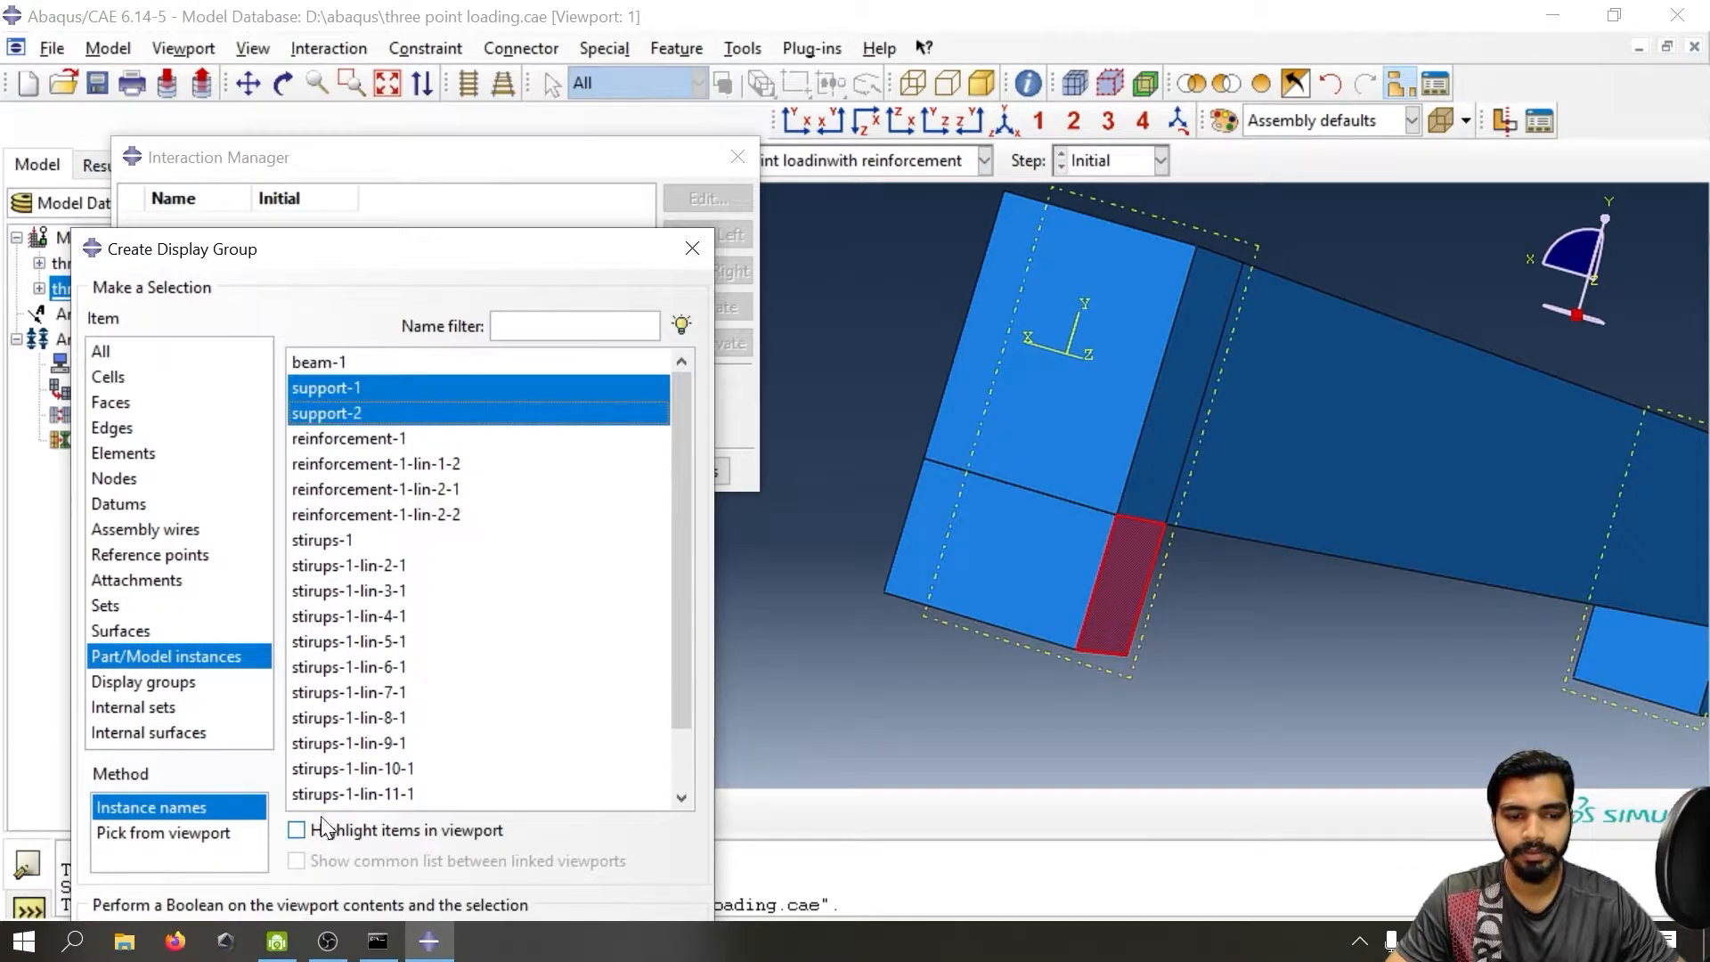
pyautogui.scroll(-1, 372, 613)
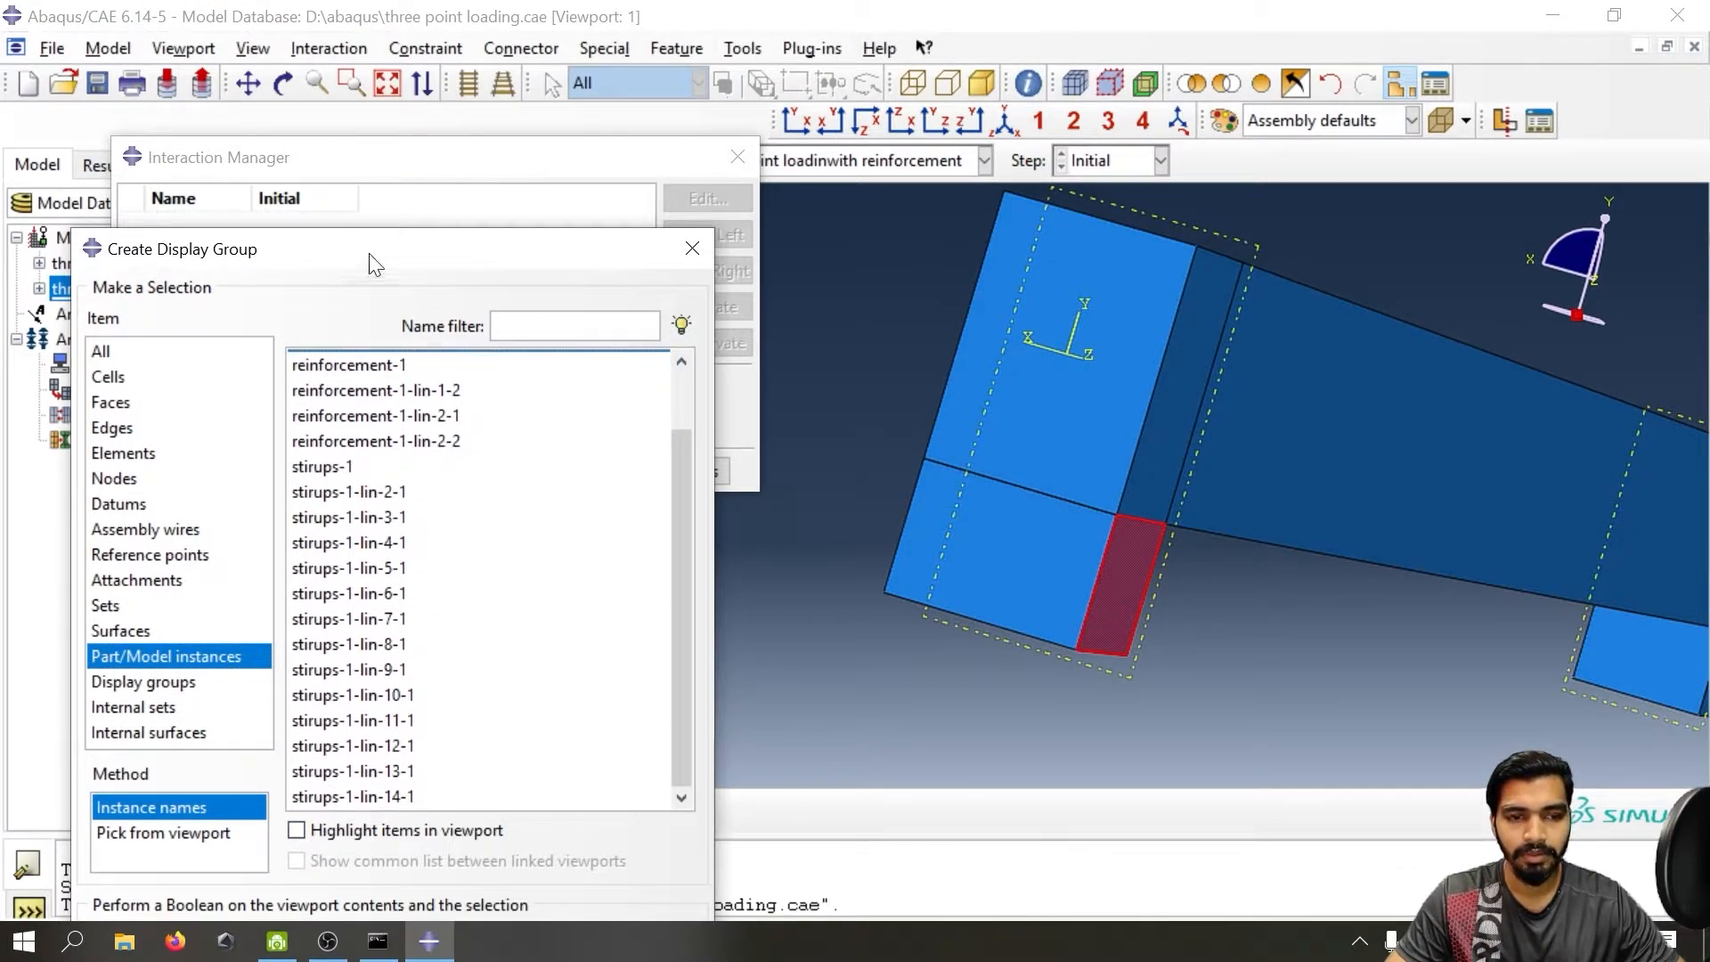
pyautogui.moveTo(361, 252); pyautogui.dragTo(477, 96)
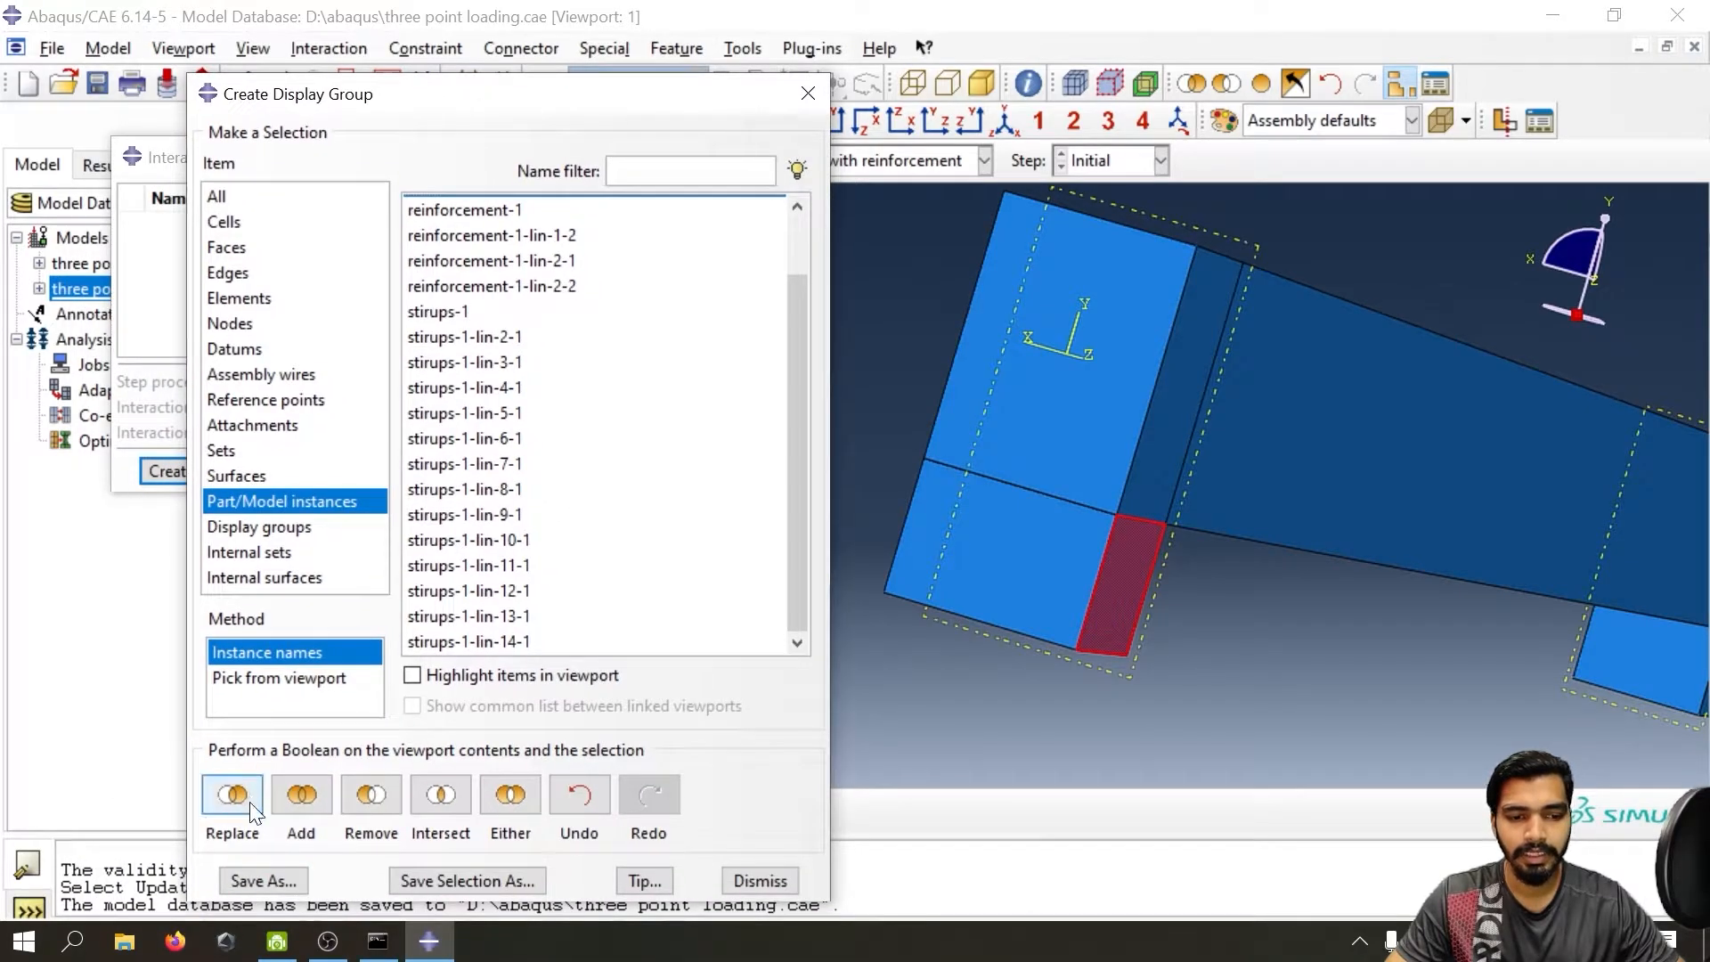
pyautogui.click(370, 795)
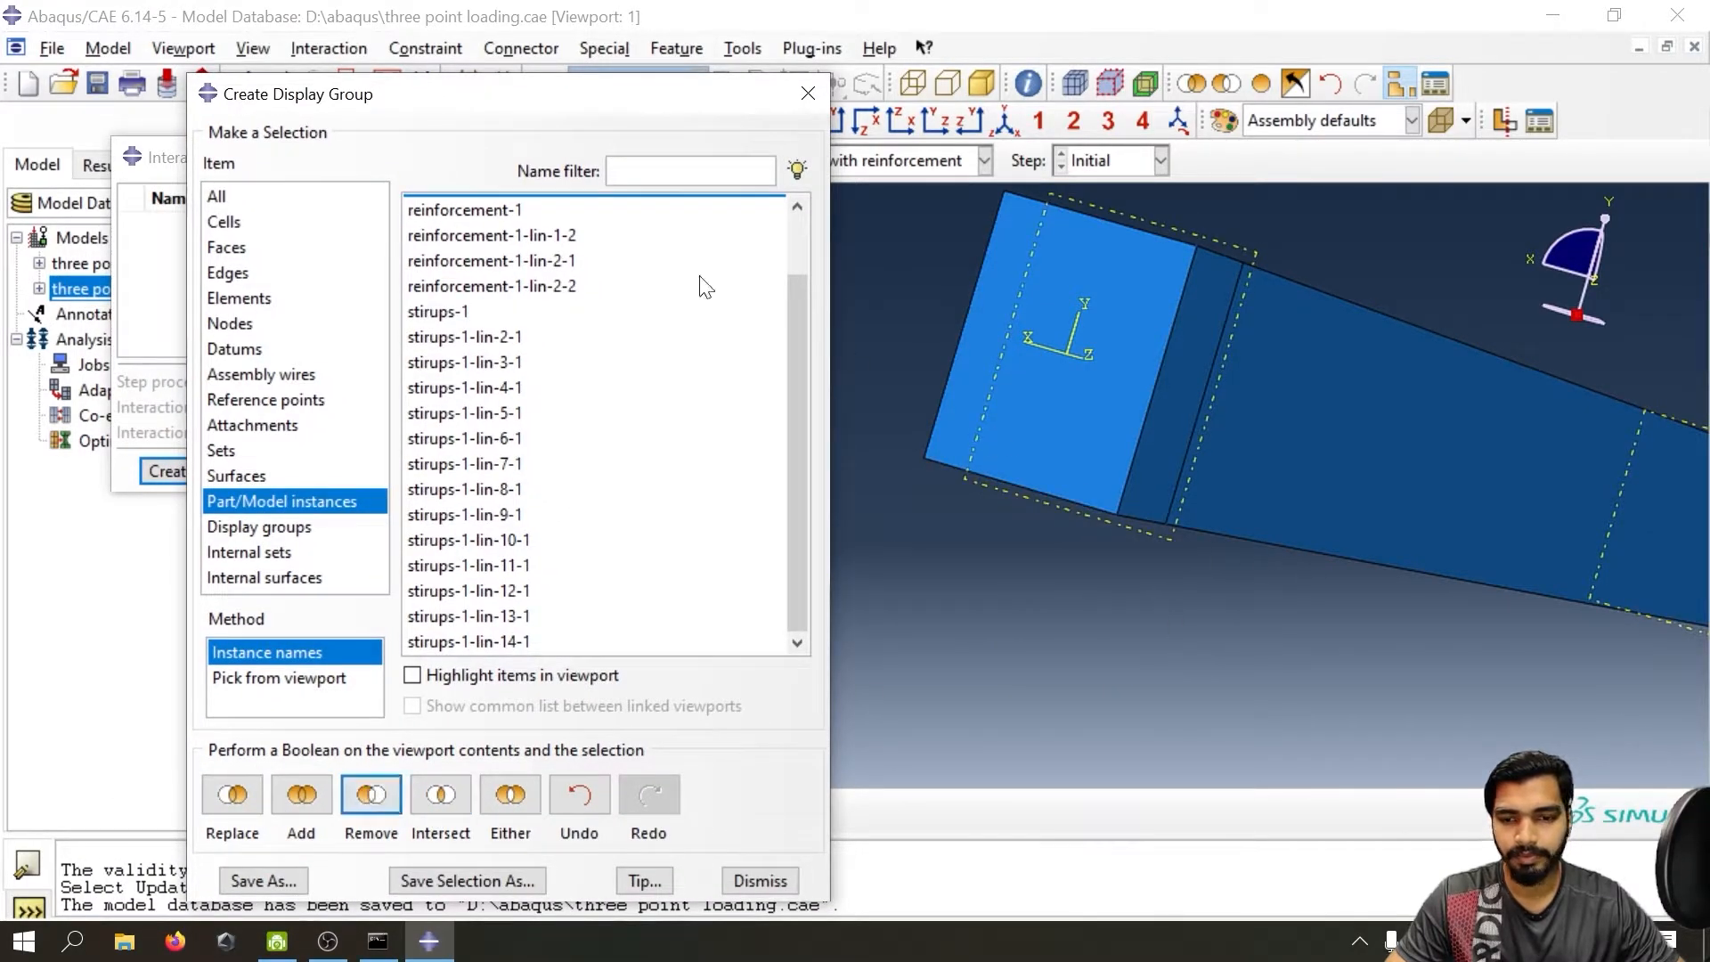
pyautogui.click(808, 94)
# - Cancel the contact interaction being defined and close the Interaction Manager
pyautogui.keyDown('ctrl'); pyautogui.keyDown('alt'); pyautogui.moveTo(1575, 466); pyautogui.dragTo(1324, 479); pyautogui.keyUp('alt'); pyautogui.keyUp('ctrl')
pyautogui.middleClick(1324, 480)
pyautogui.scroll(-5, 1332, 487)
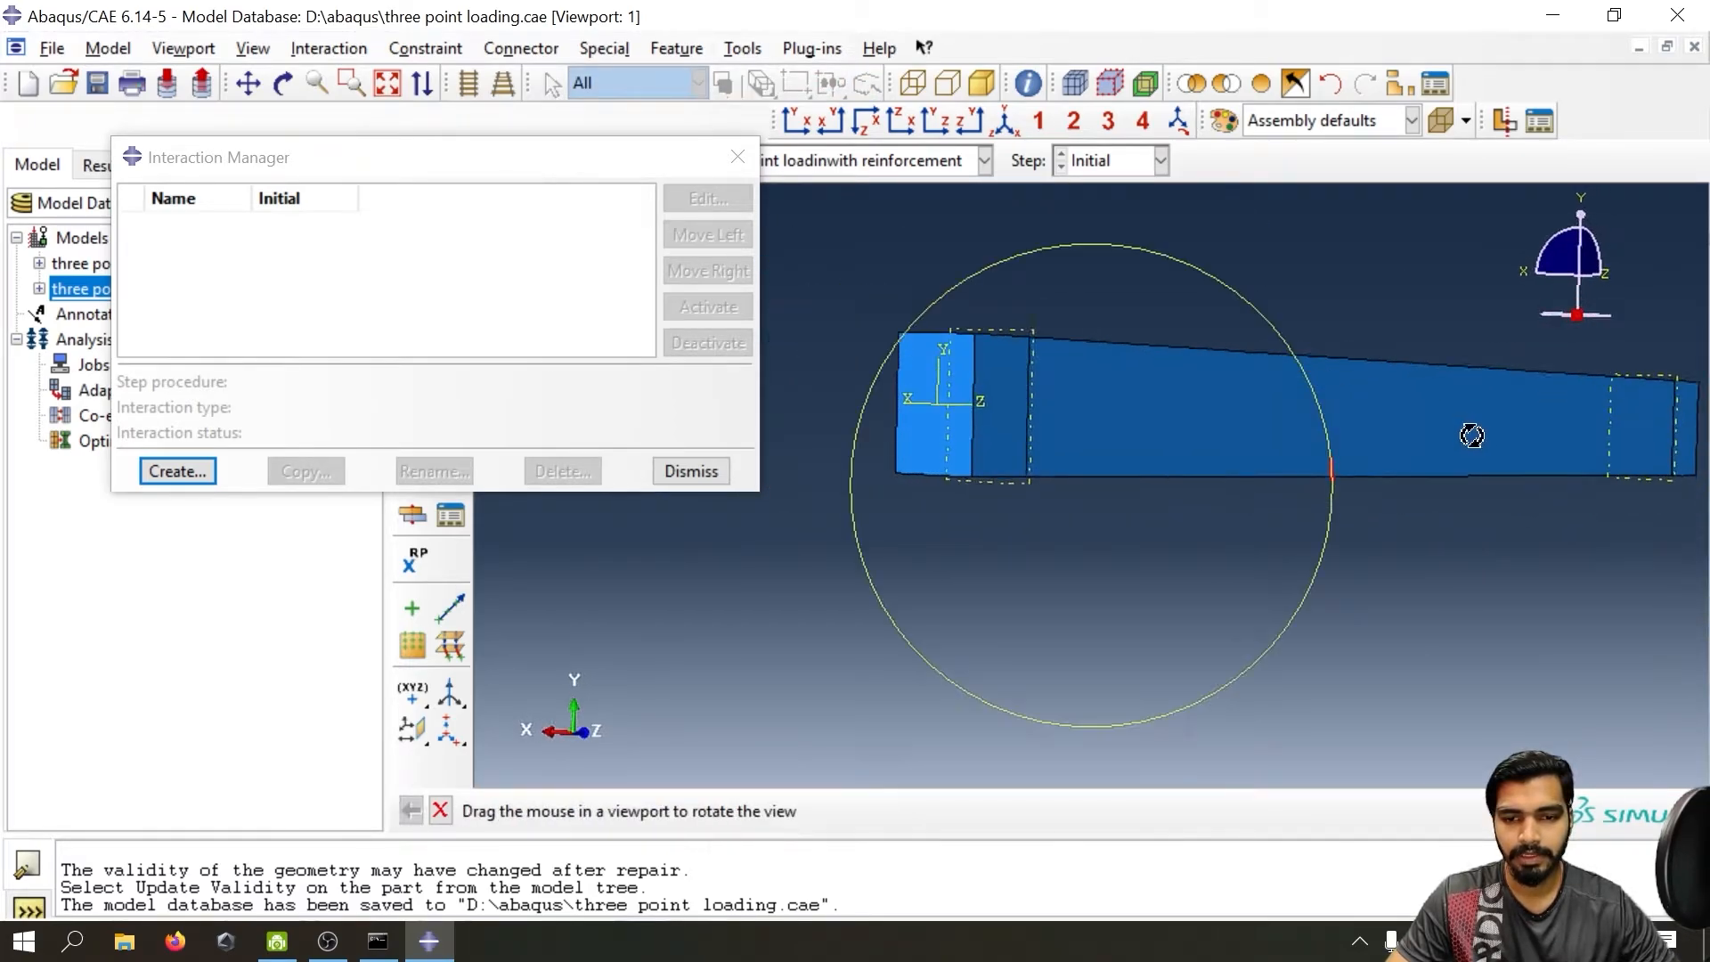
pyautogui.keyDown('ctrl'); pyautogui.keyDown('alt'); pyautogui.moveTo(1470, 431); pyautogui.dragTo(1211, 349); pyautogui.keyUp('alt'); pyautogui.keyUp('ctrl')
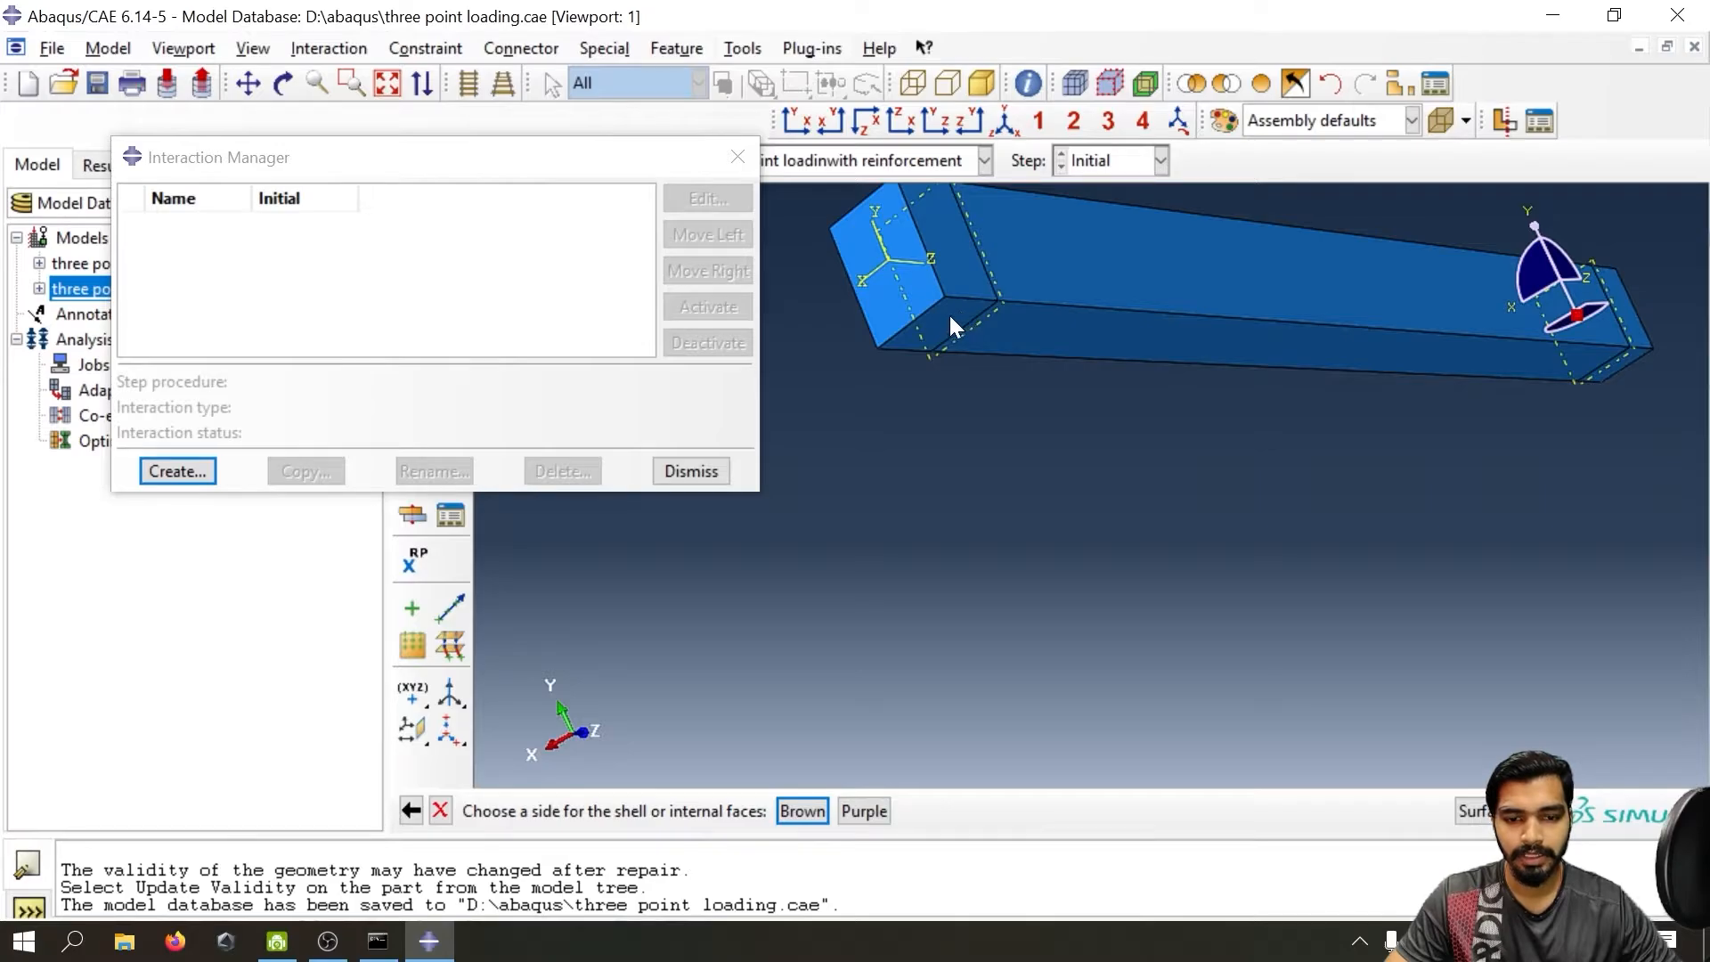
pyautogui.click(442, 813)
pyautogui.click(737, 157)
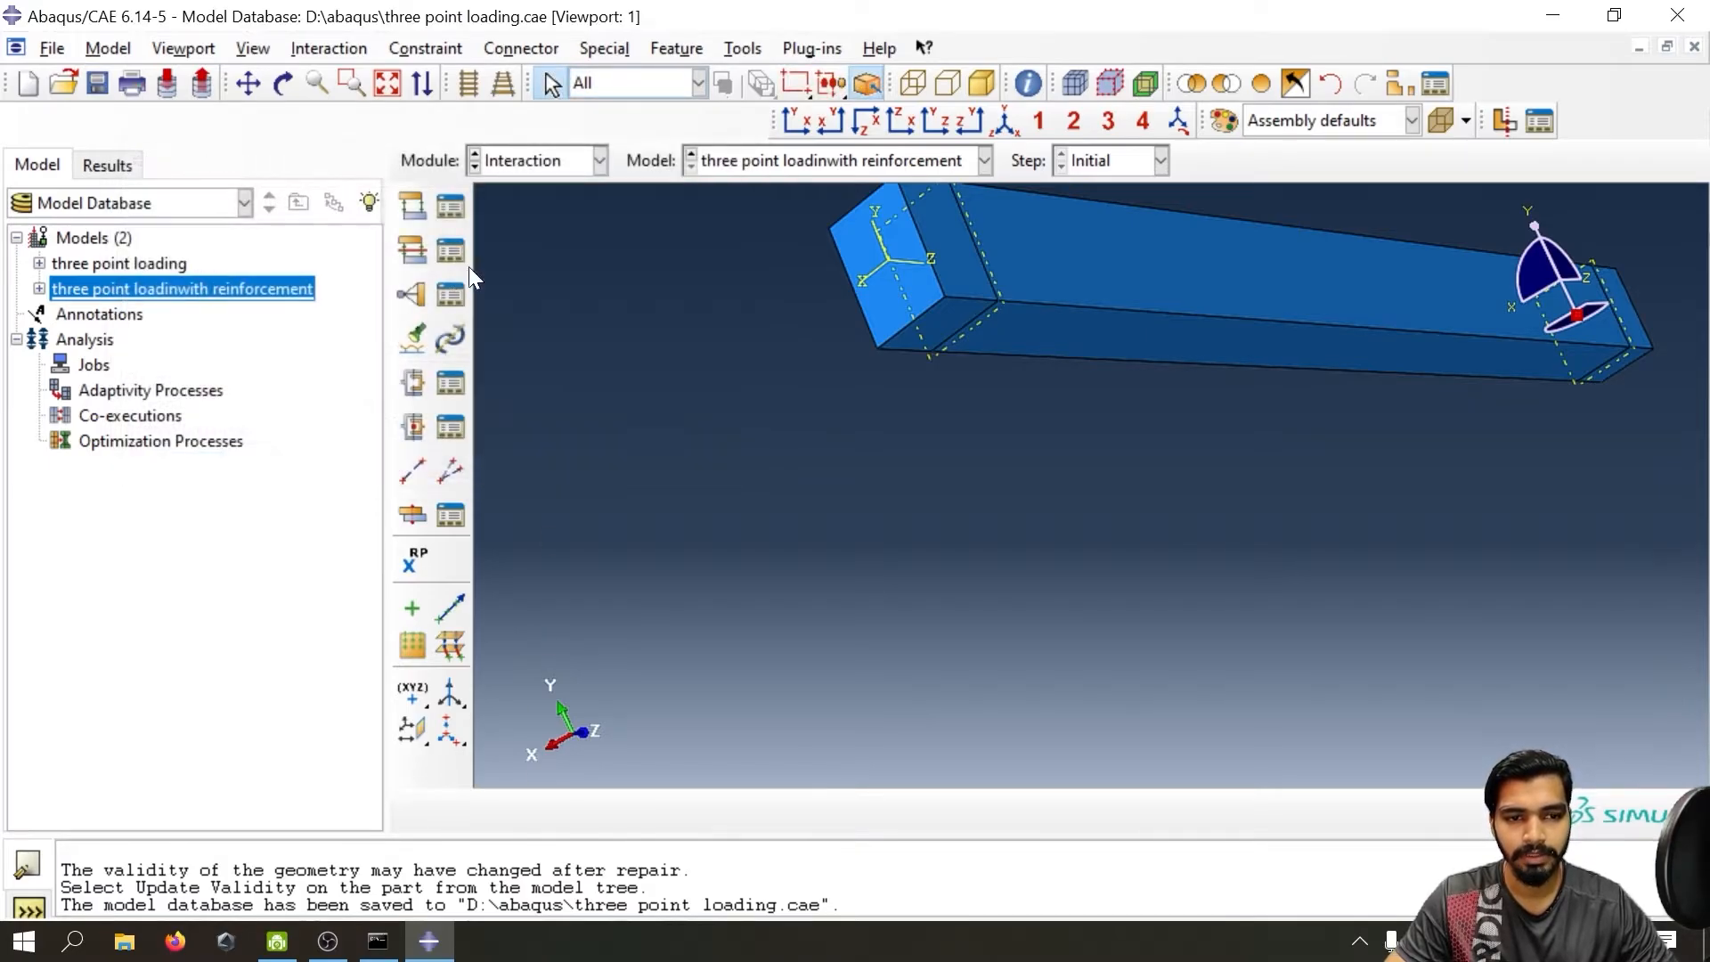
# - Start a Surface-to-surface contact (Standard) interaction in the Initial step, with the bottom faces of both beam end segments as master and no named surface created
pyautogui.click(415, 208)
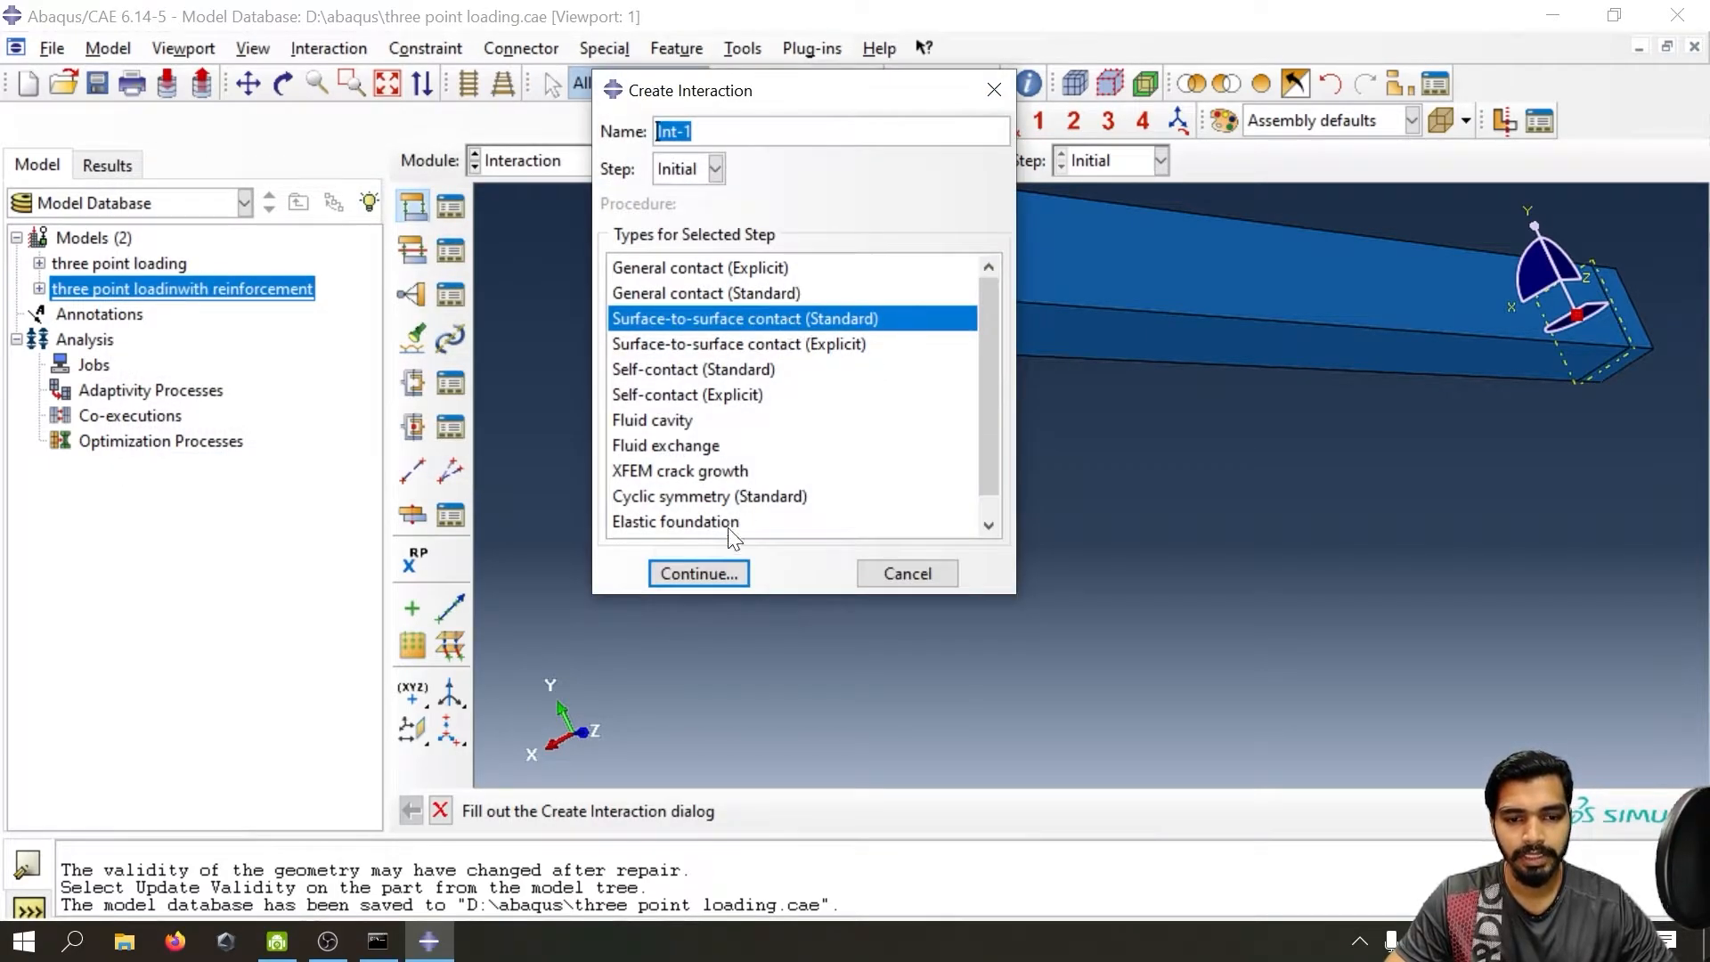
pyautogui.click(703, 573)
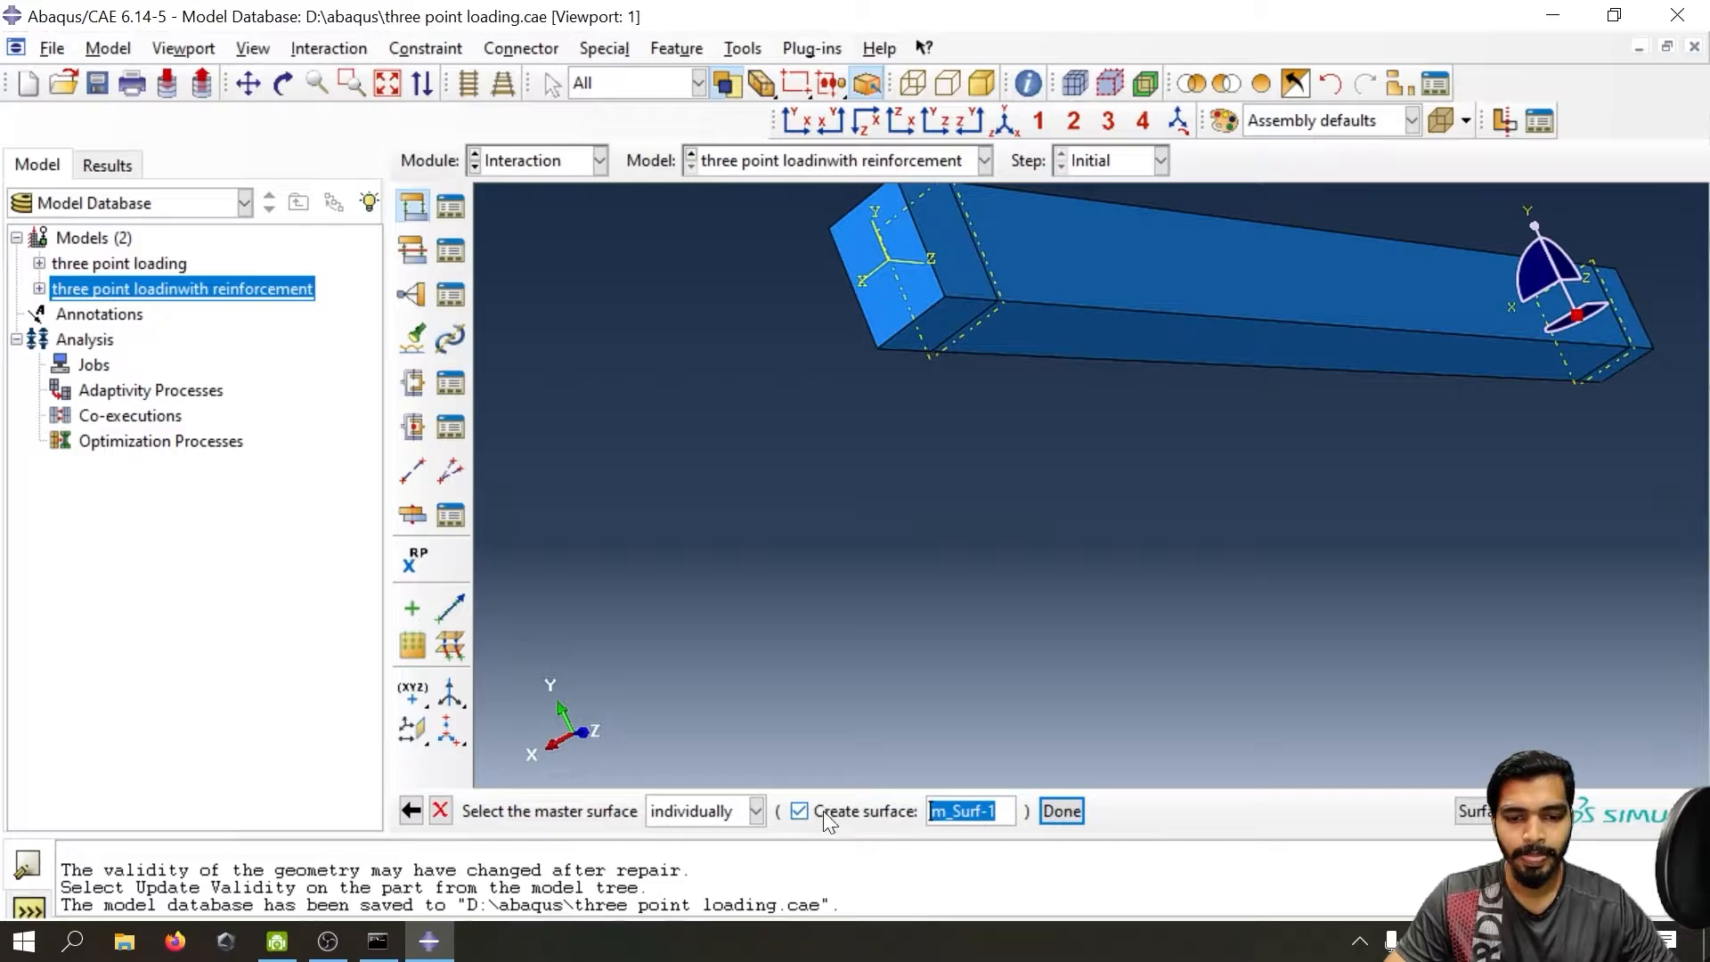
pyautogui.click(953, 328)
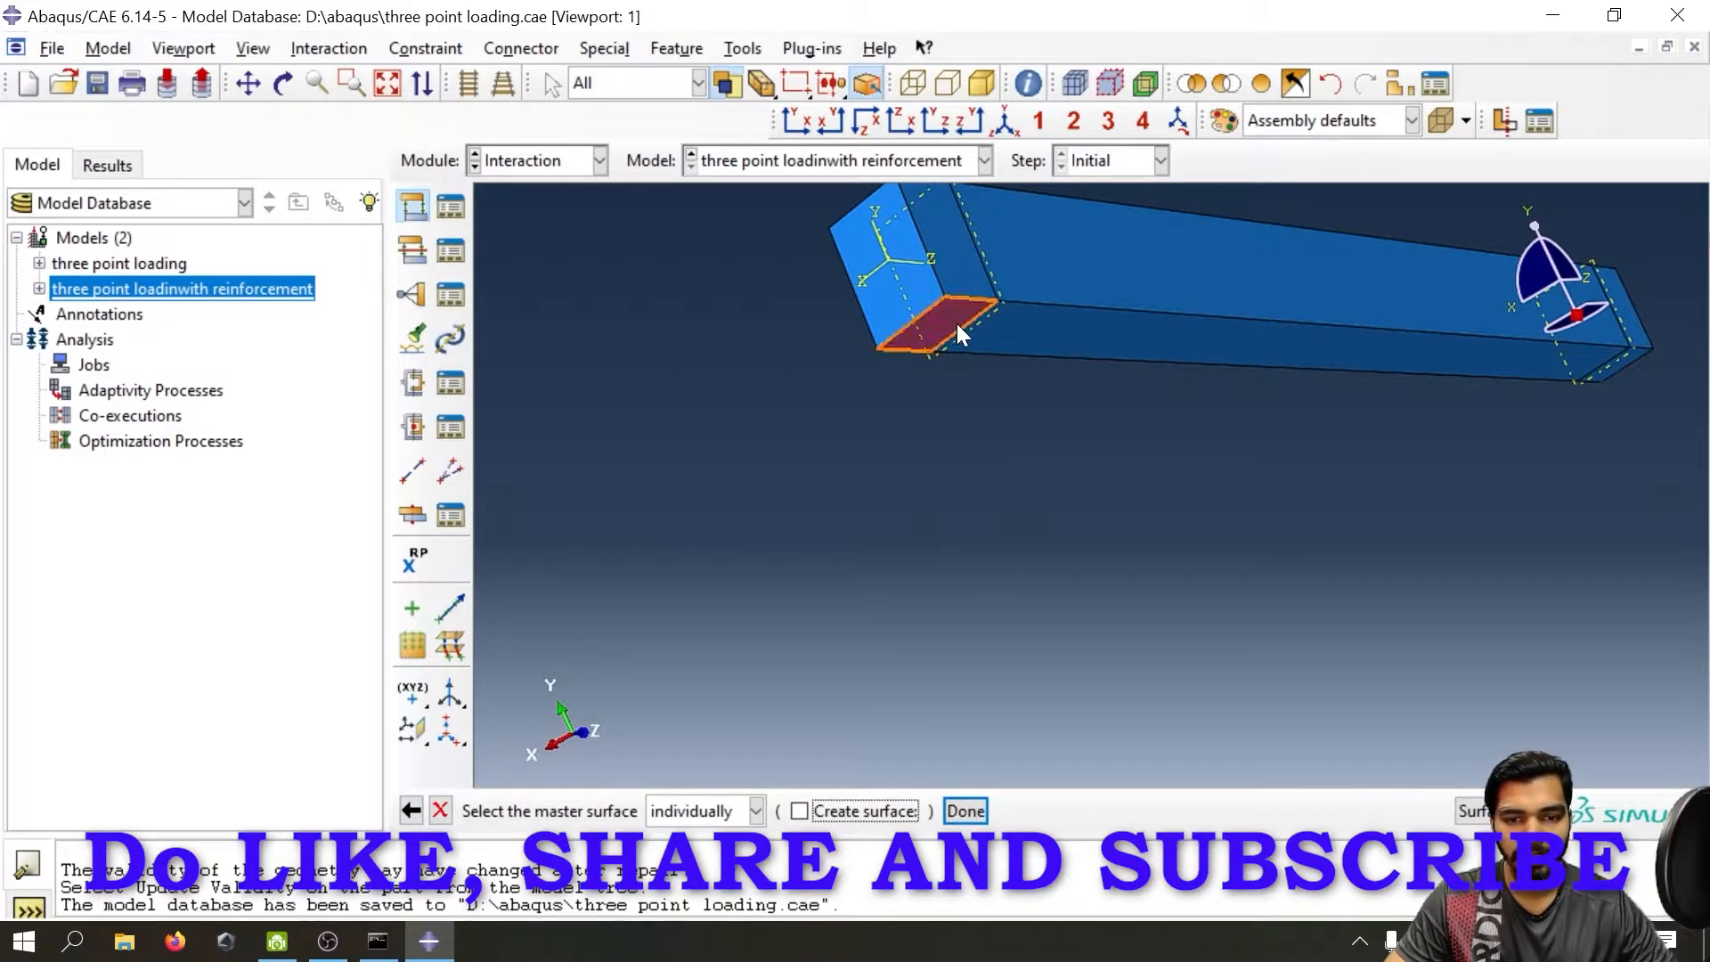
pyautogui.click(1612, 370)
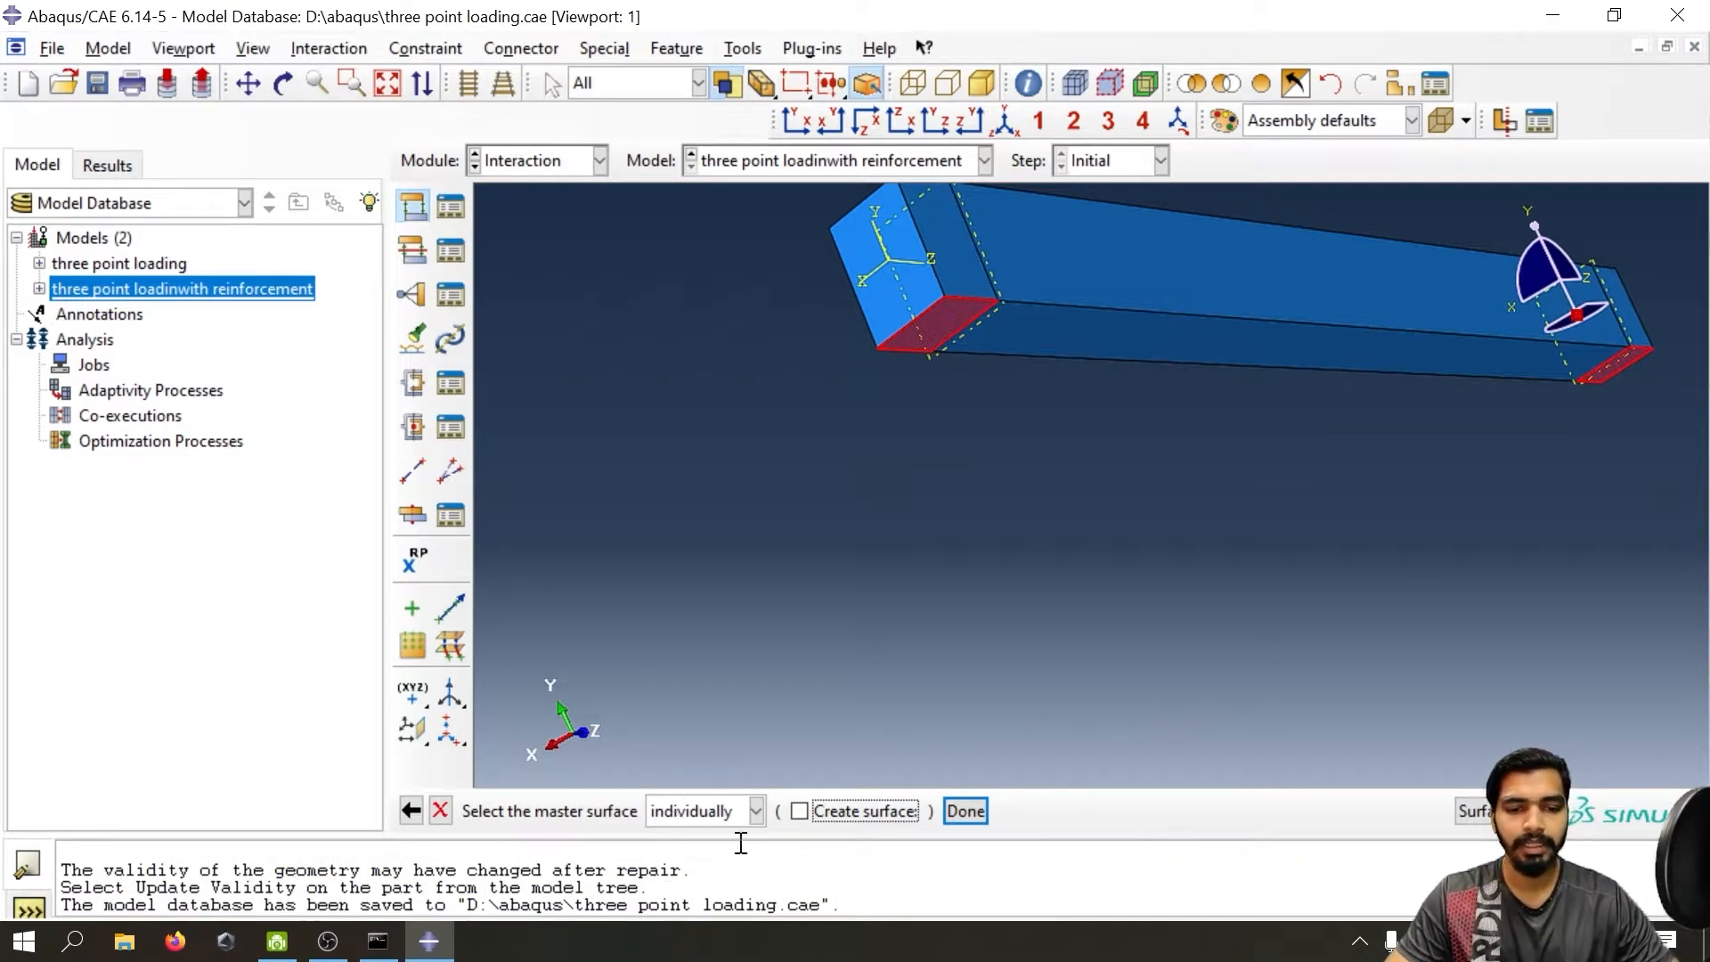
pyautogui.click(965, 811)
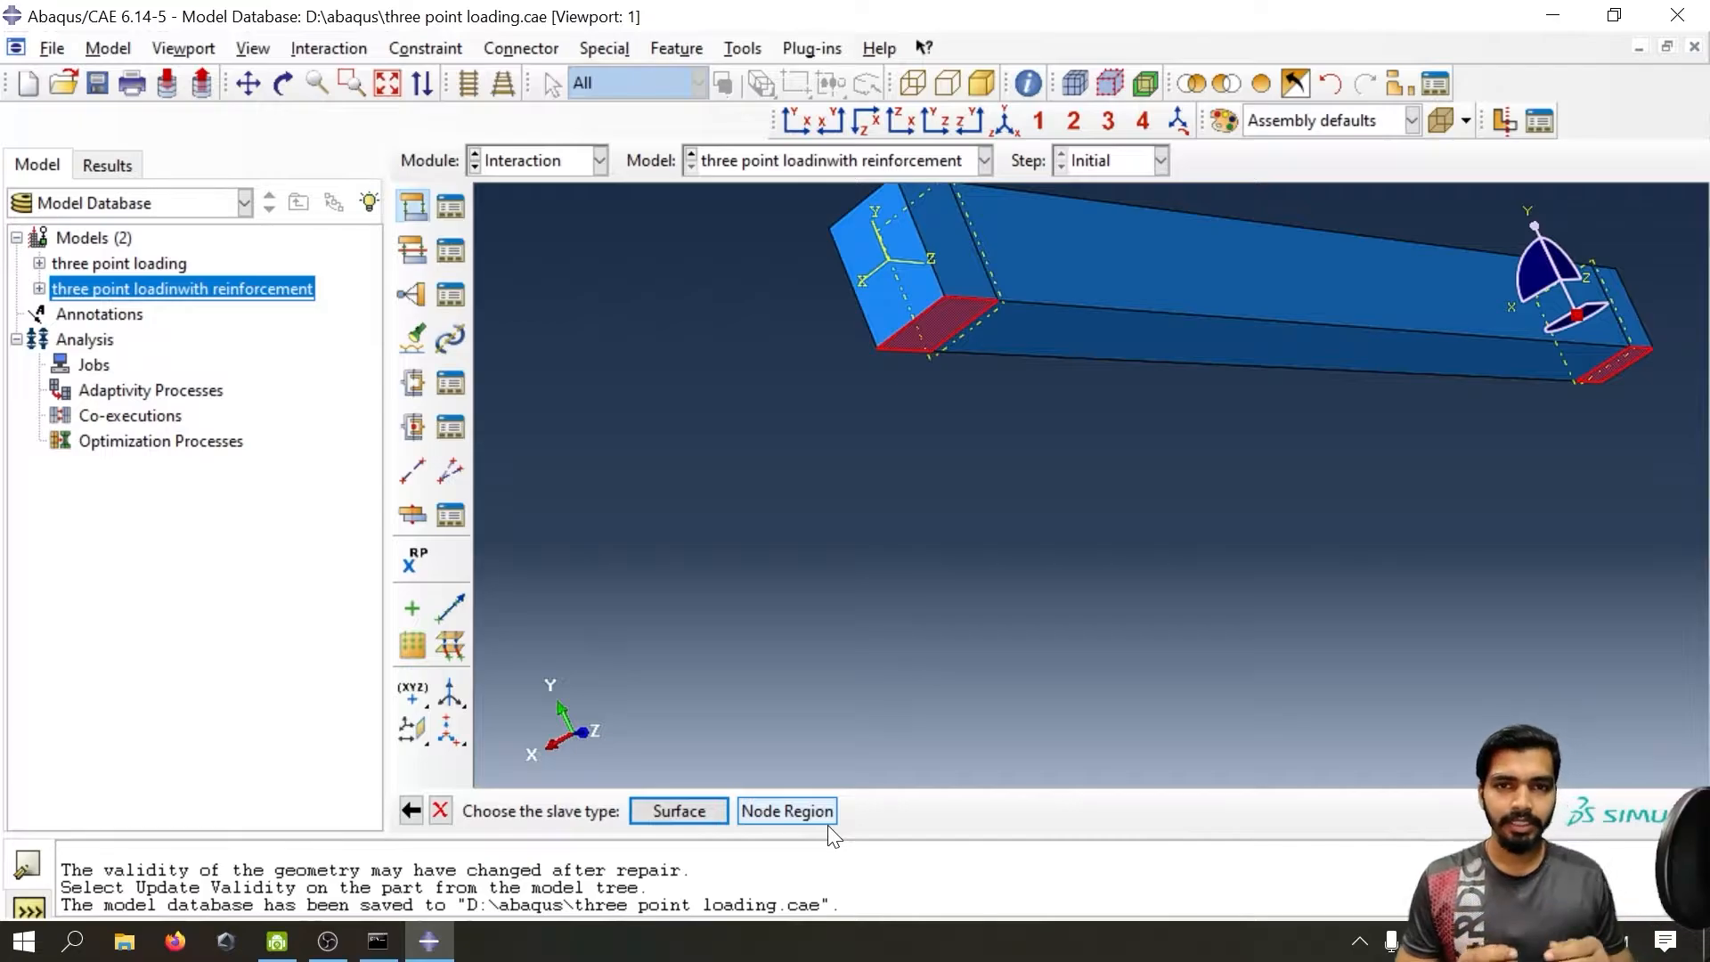
# - Choose a surface as the slave type and display only the support-1 and support-2 instances using a display group
pyautogui.click(679, 811)
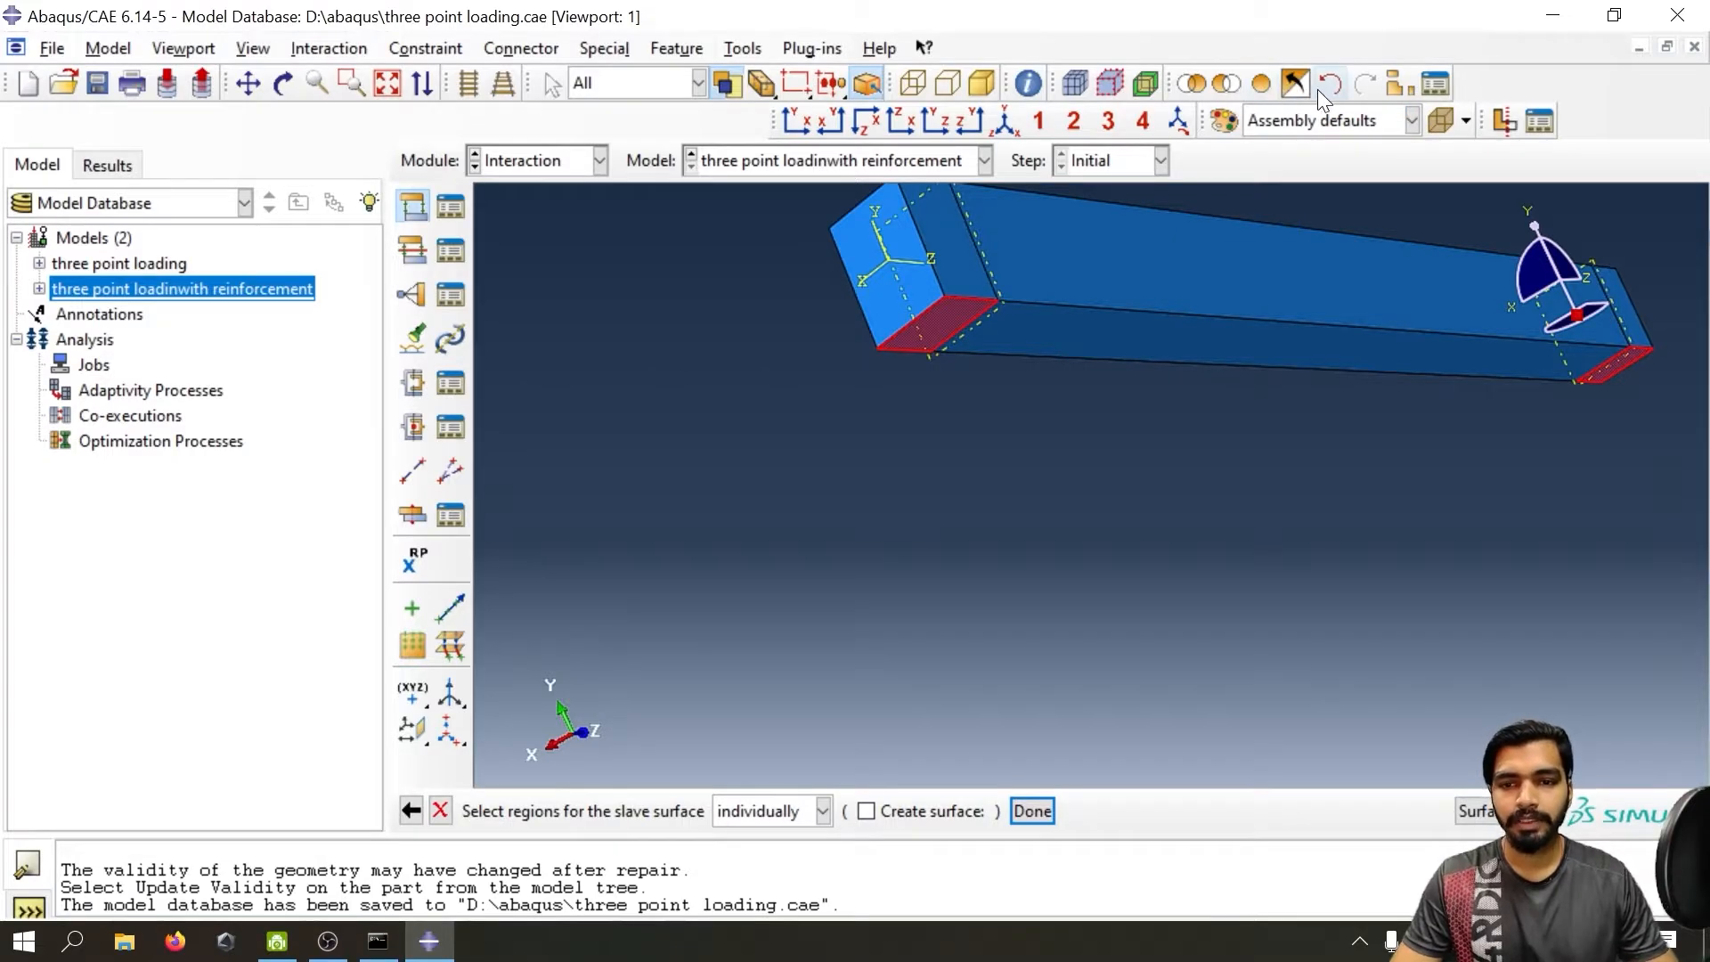
pyautogui.click(1397, 82)
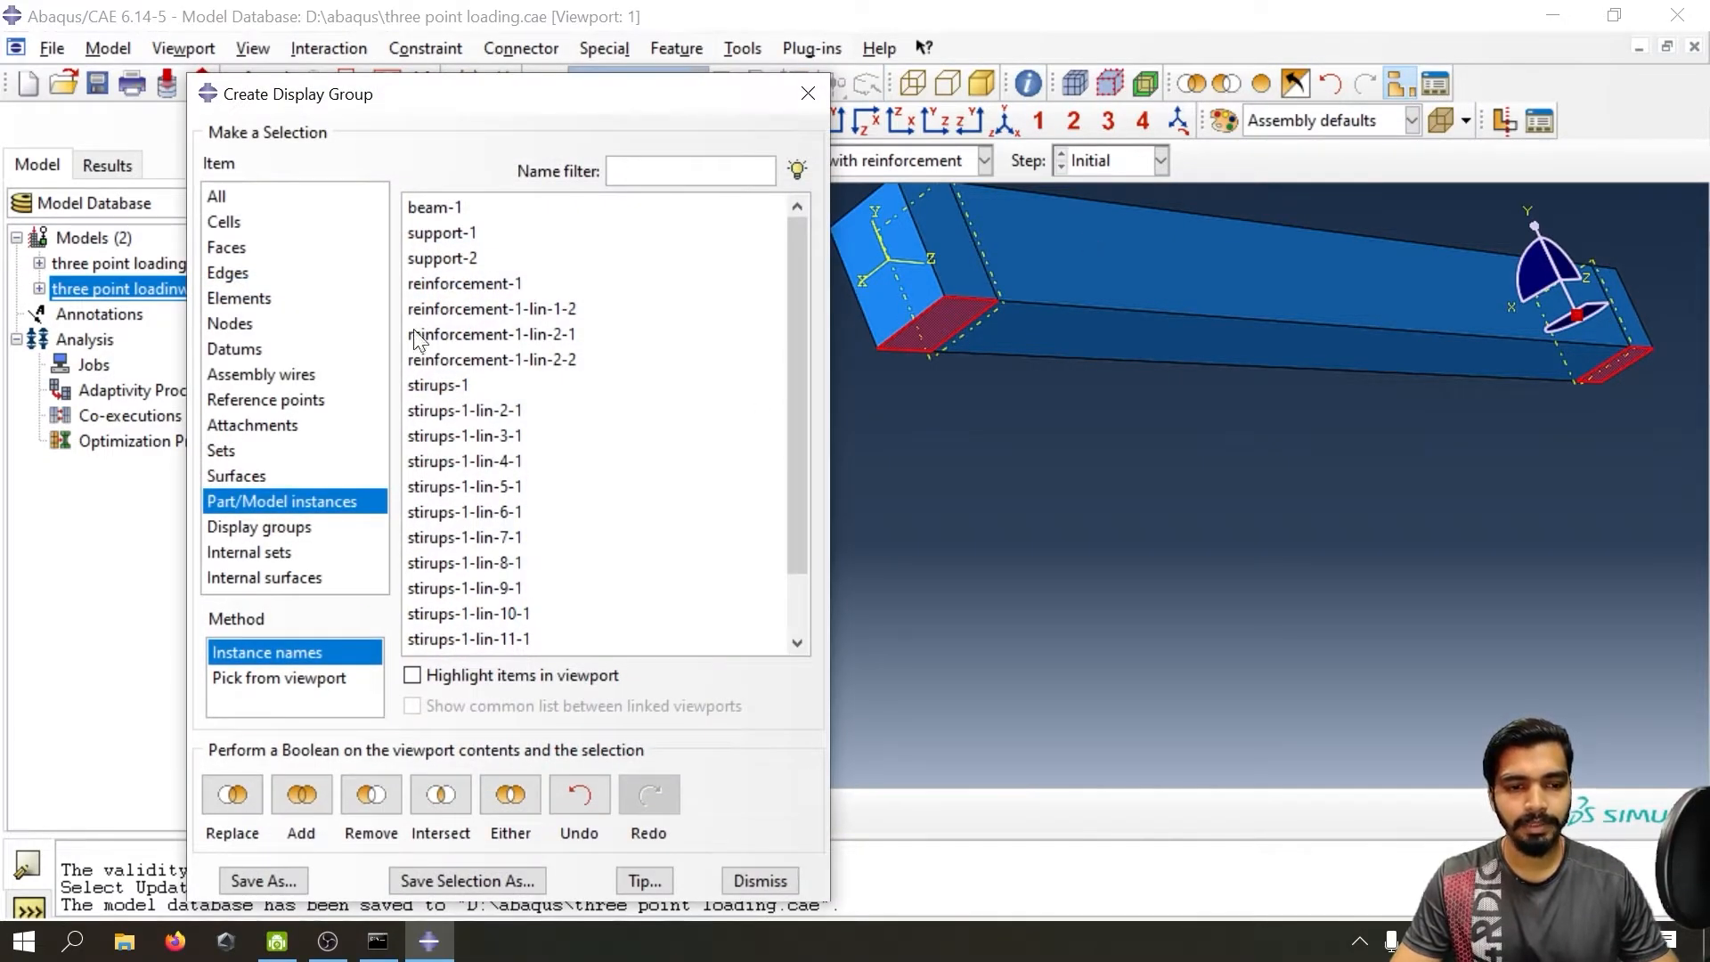
pyautogui.click(445, 213)
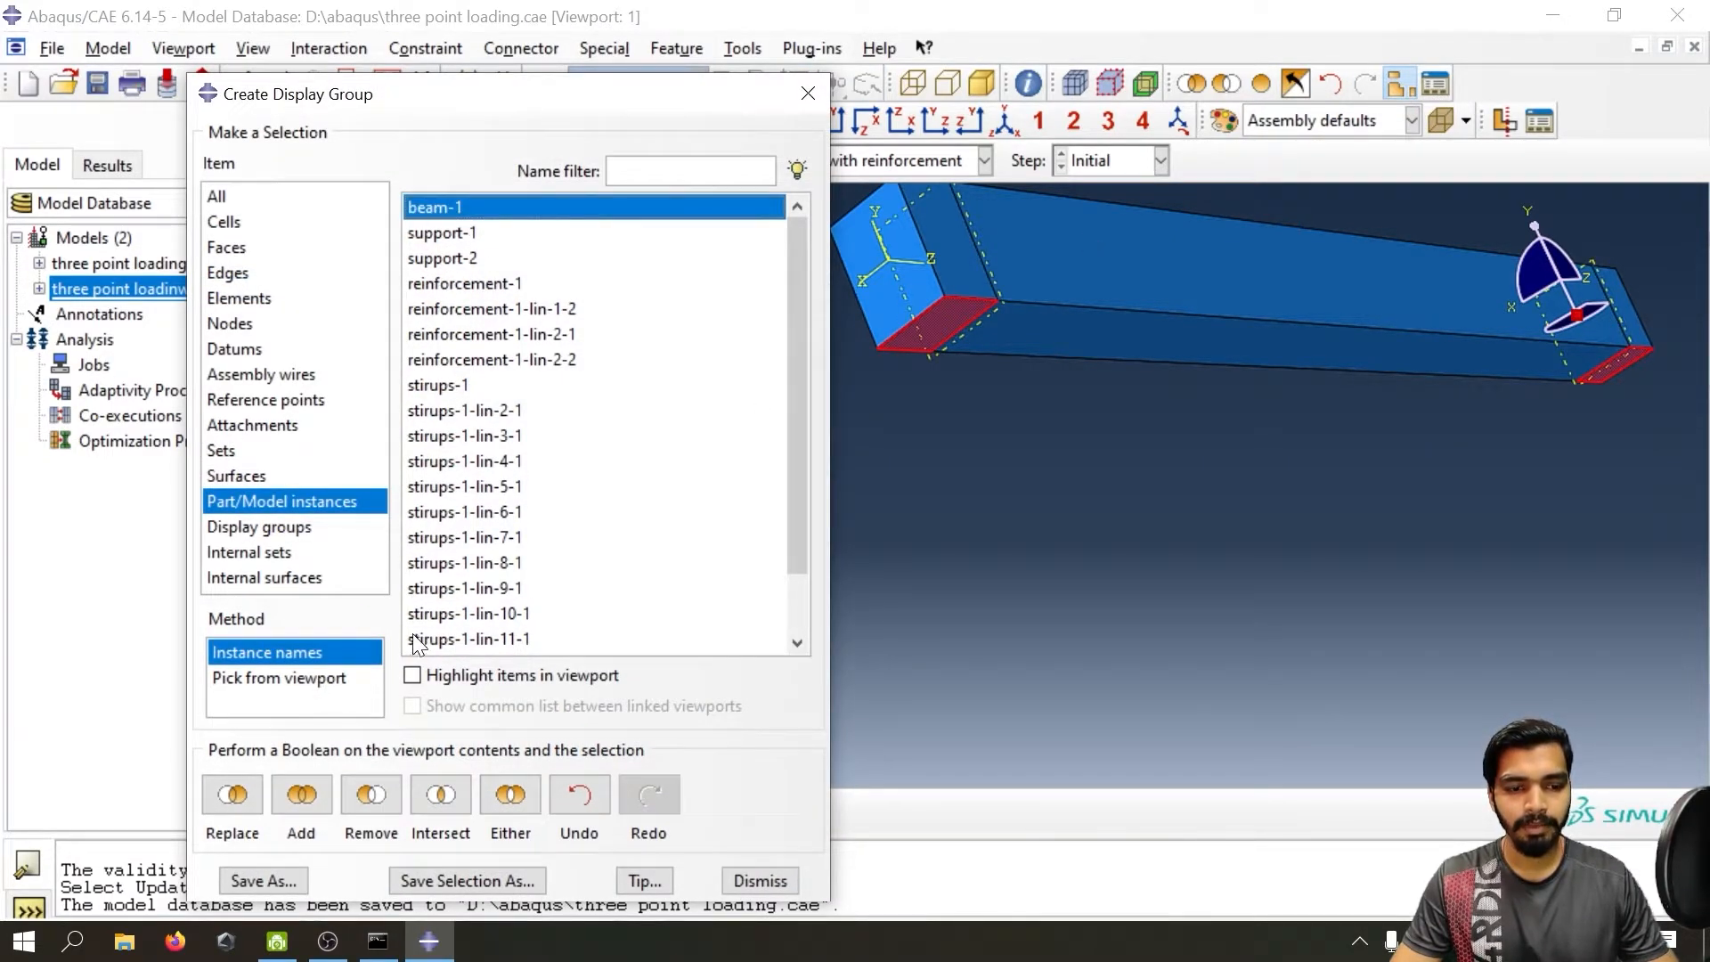
pyautogui.click(364, 794)
pyautogui.moveTo(446, 233); pyautogui.dragTo(460, 264)
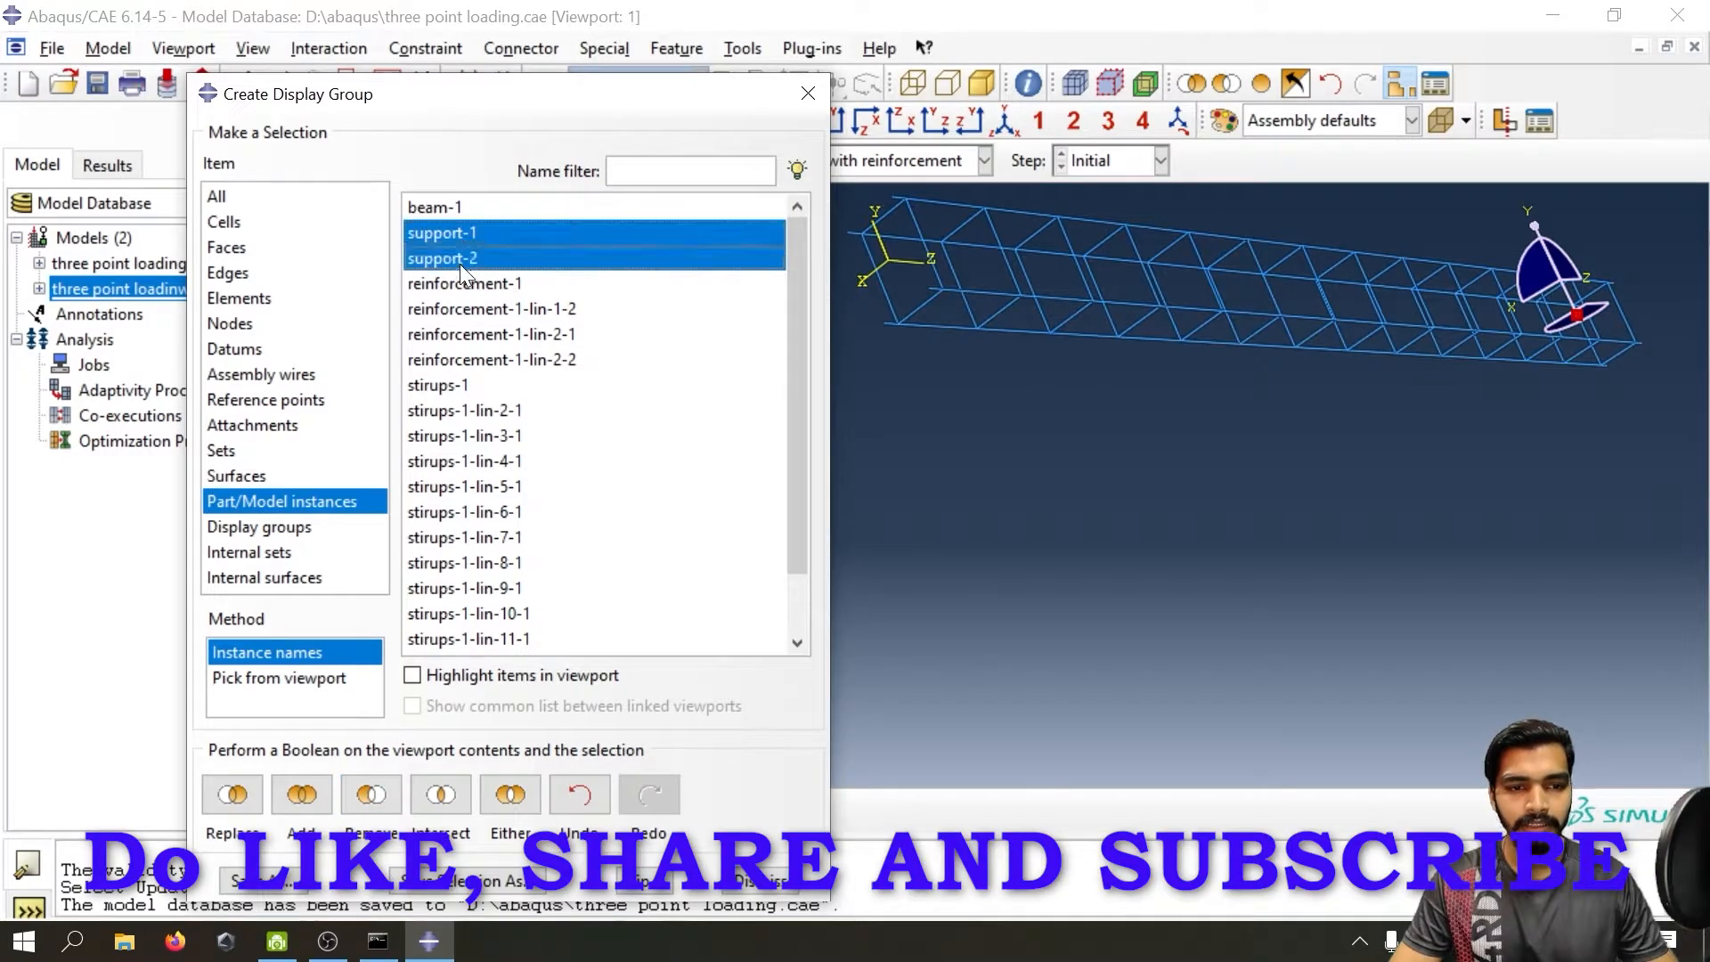
pyautogui.click(241, 789)
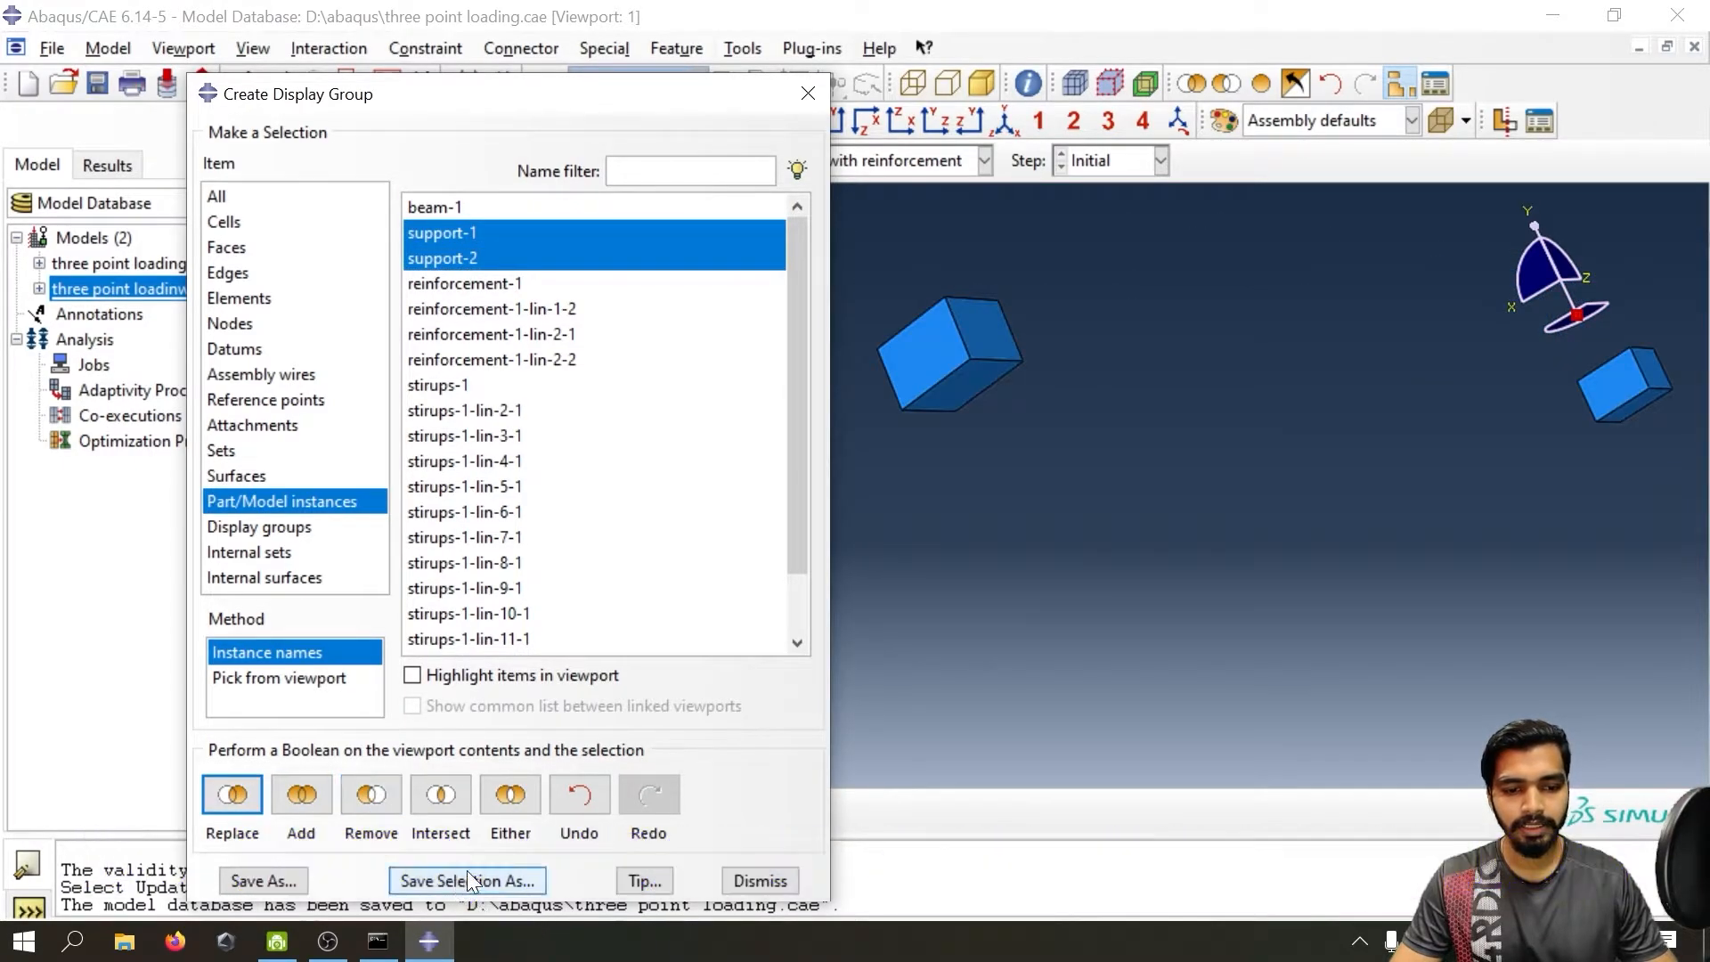
pyautogui.click(760, 881)
# - Define the slave surface from the top faces of both supports, accepting the brown side and creating no named surface
pyautogui.keyDown('ctrl'); pyautogui.keyDown('alt'); pyautogui.moveTo(1225, 419); pyautogui.dragTo(1220, 630); pyautogui.keyUp('alt'); pyautogui.keyUp('ctrl')
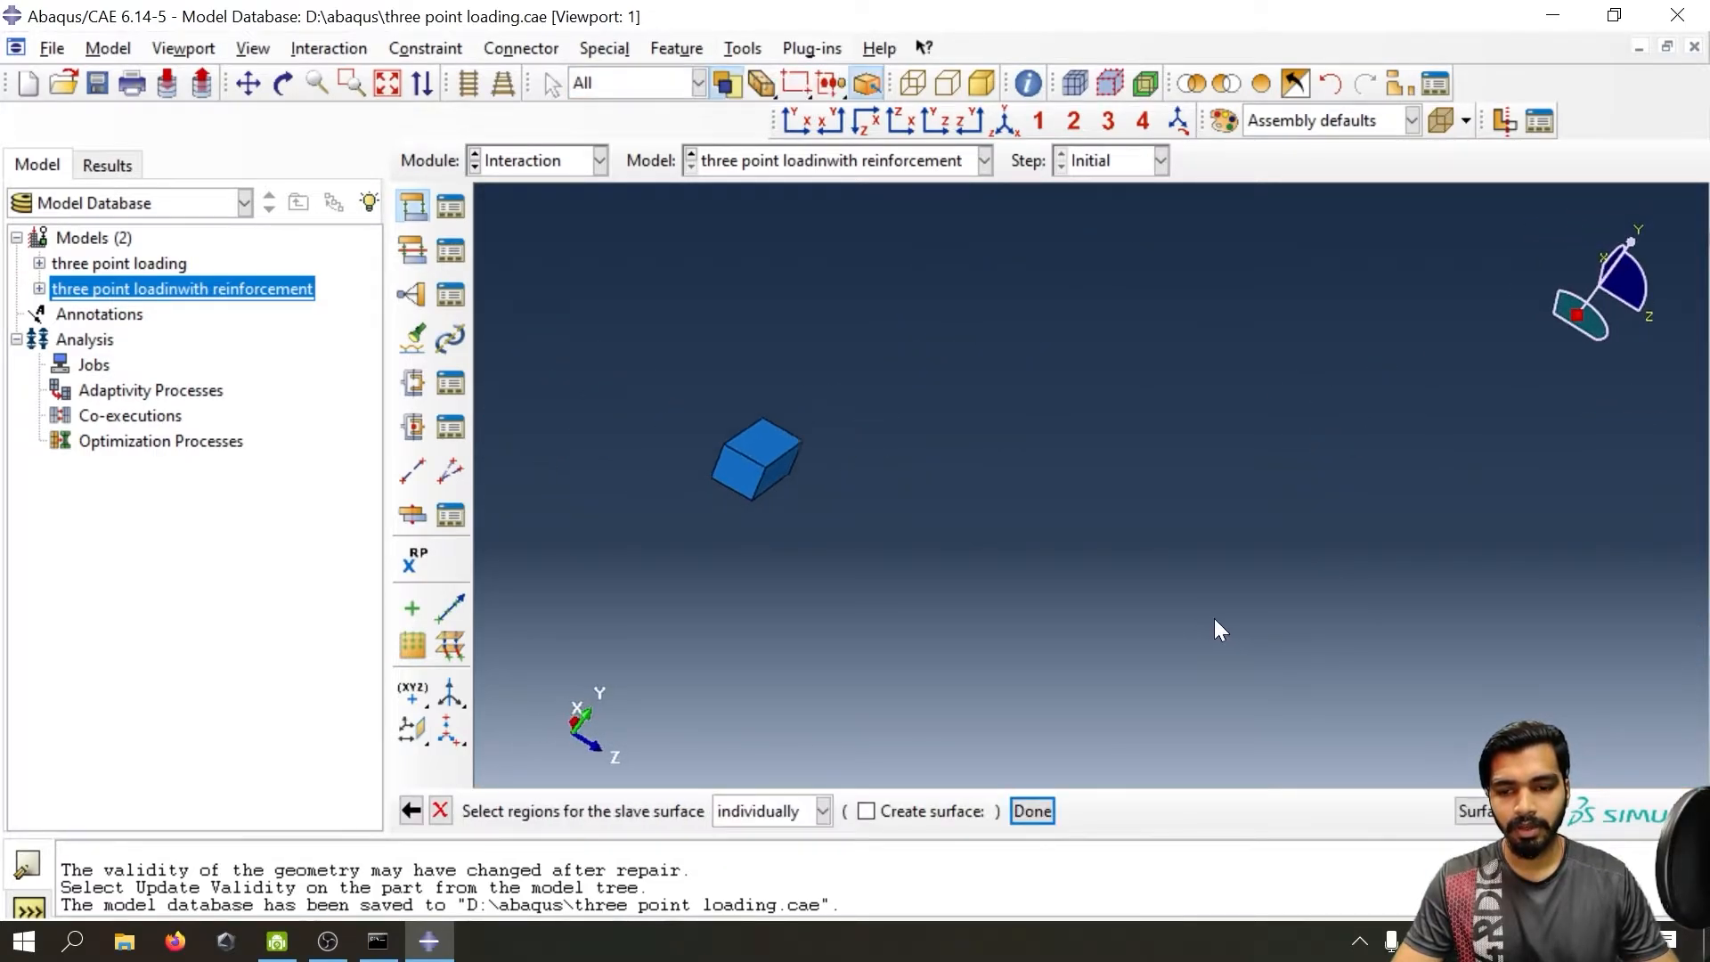
pyautogui.keyDown('ctrl'); pyautogui.keyDown('alt'); pyautogui.moveTo(1588, 650); pyautogui.dragTo(1500, 500); pyautogui.keyUp('alt'); pyautogui.keyUp('ctrl')
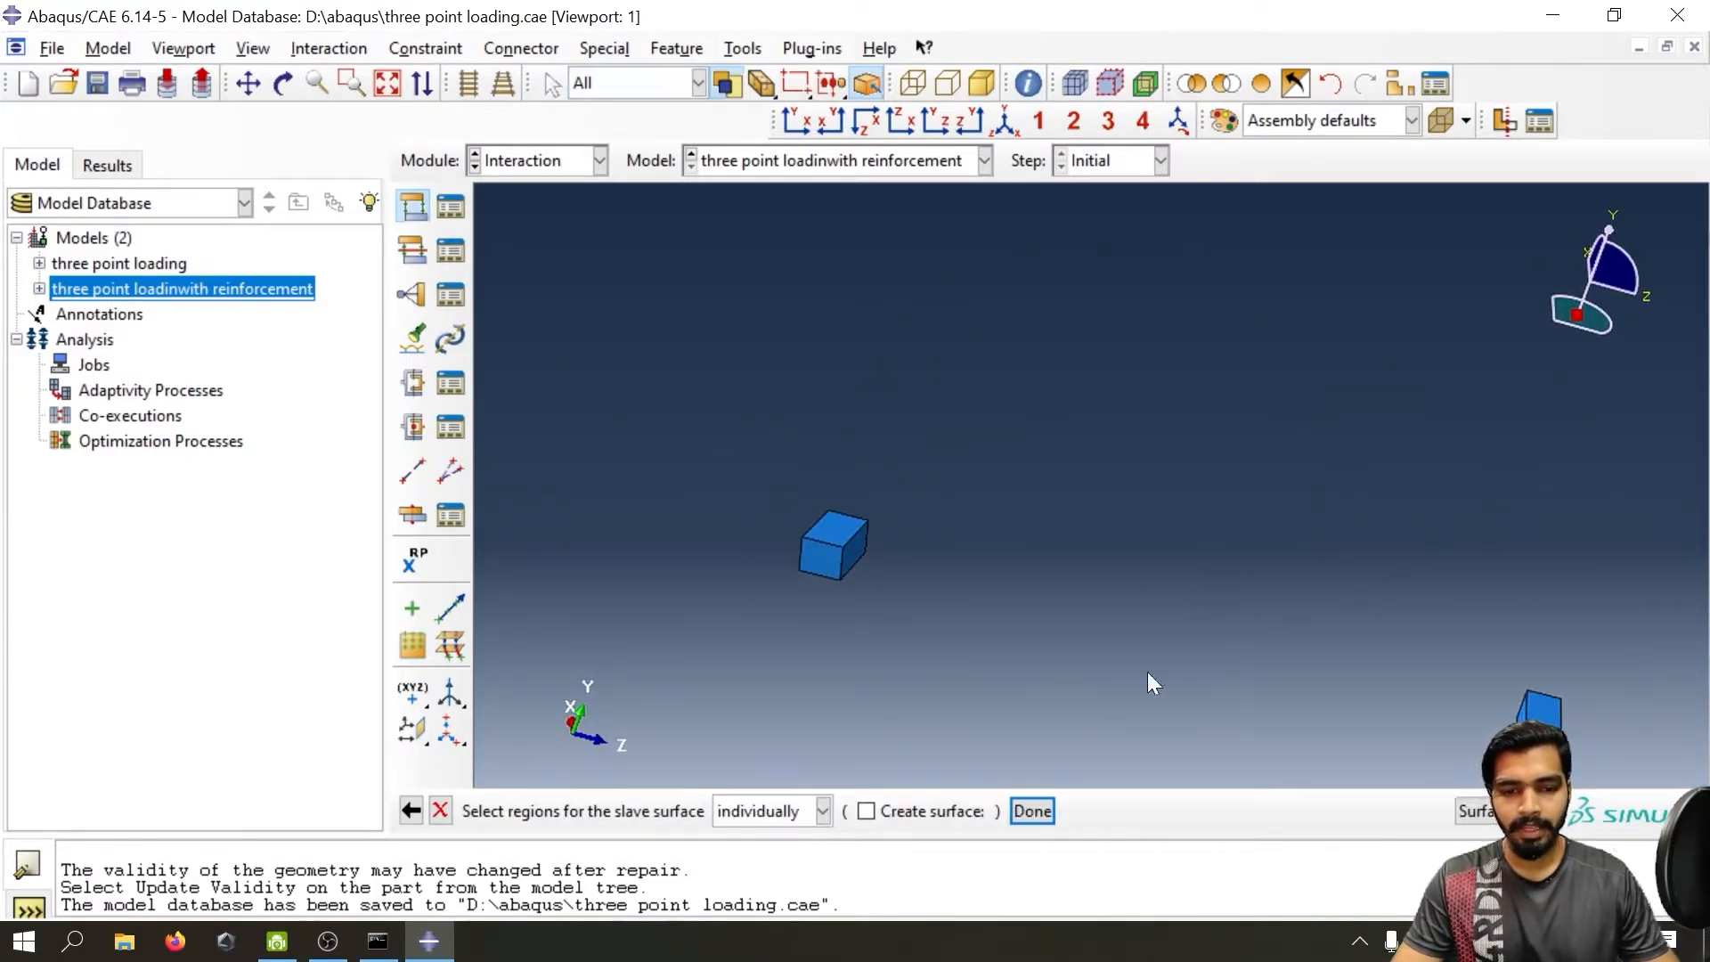
pyautogui.click(840, 533)
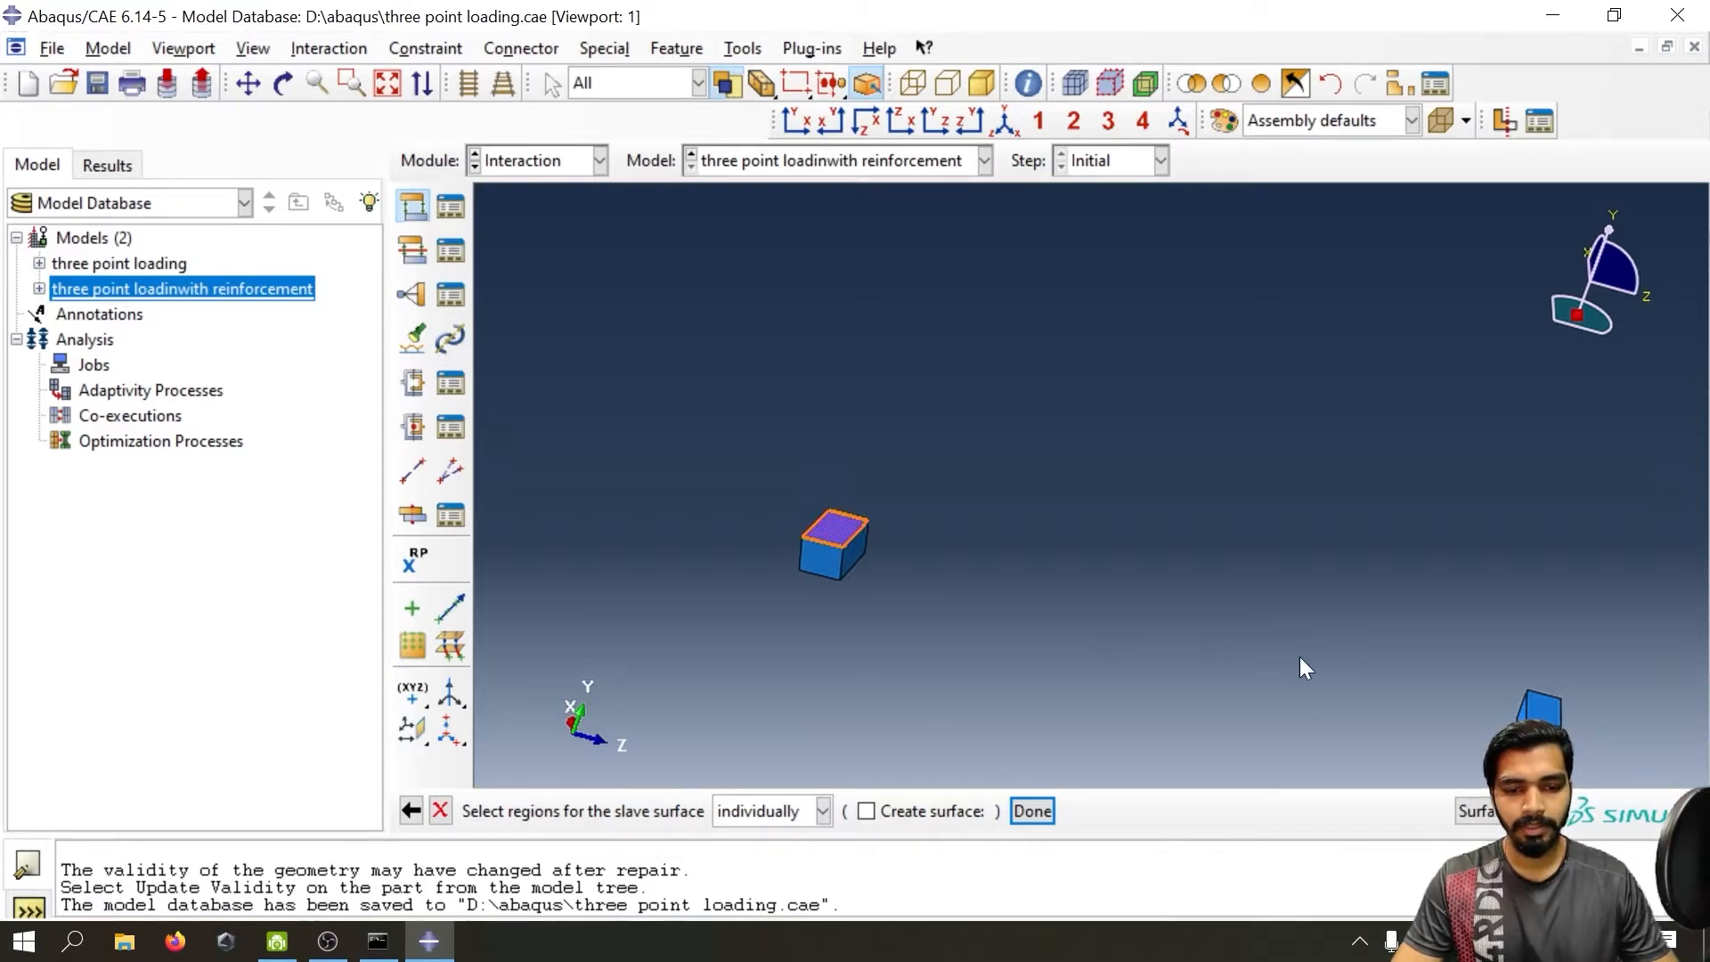
pyautogui.click(1549, 710)
pyautogui.click(1029, 812)
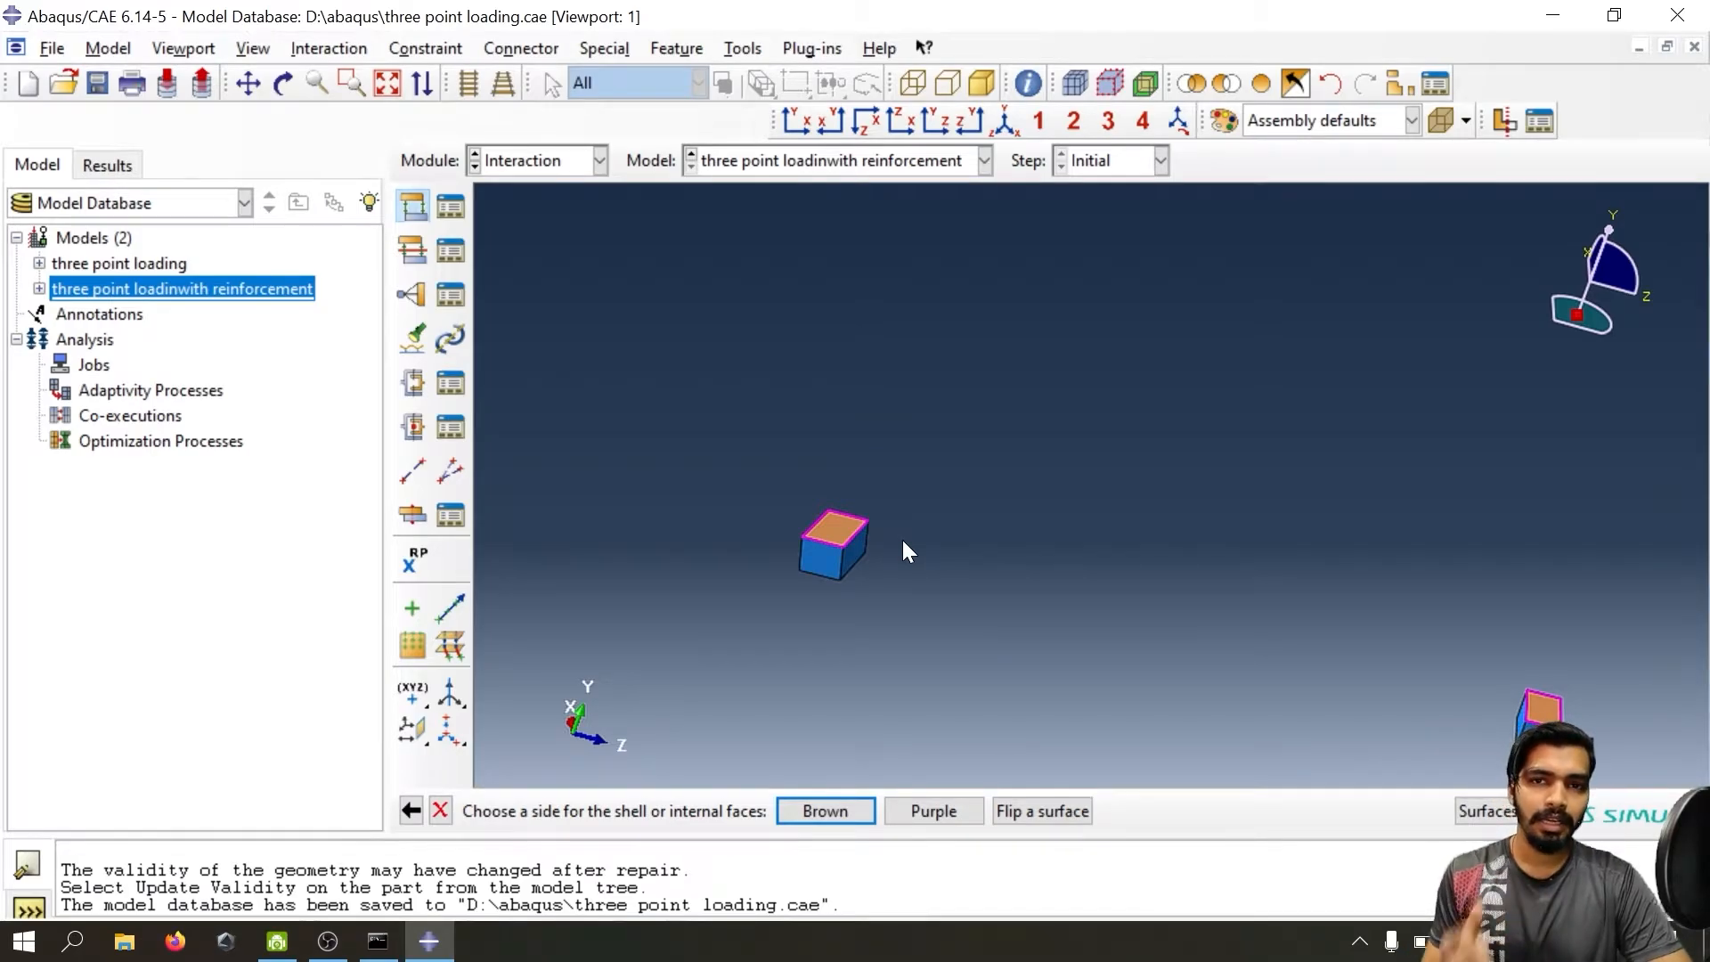
pyautogui.middleClick(857, 537)
pyautogui.click(1238, 18)
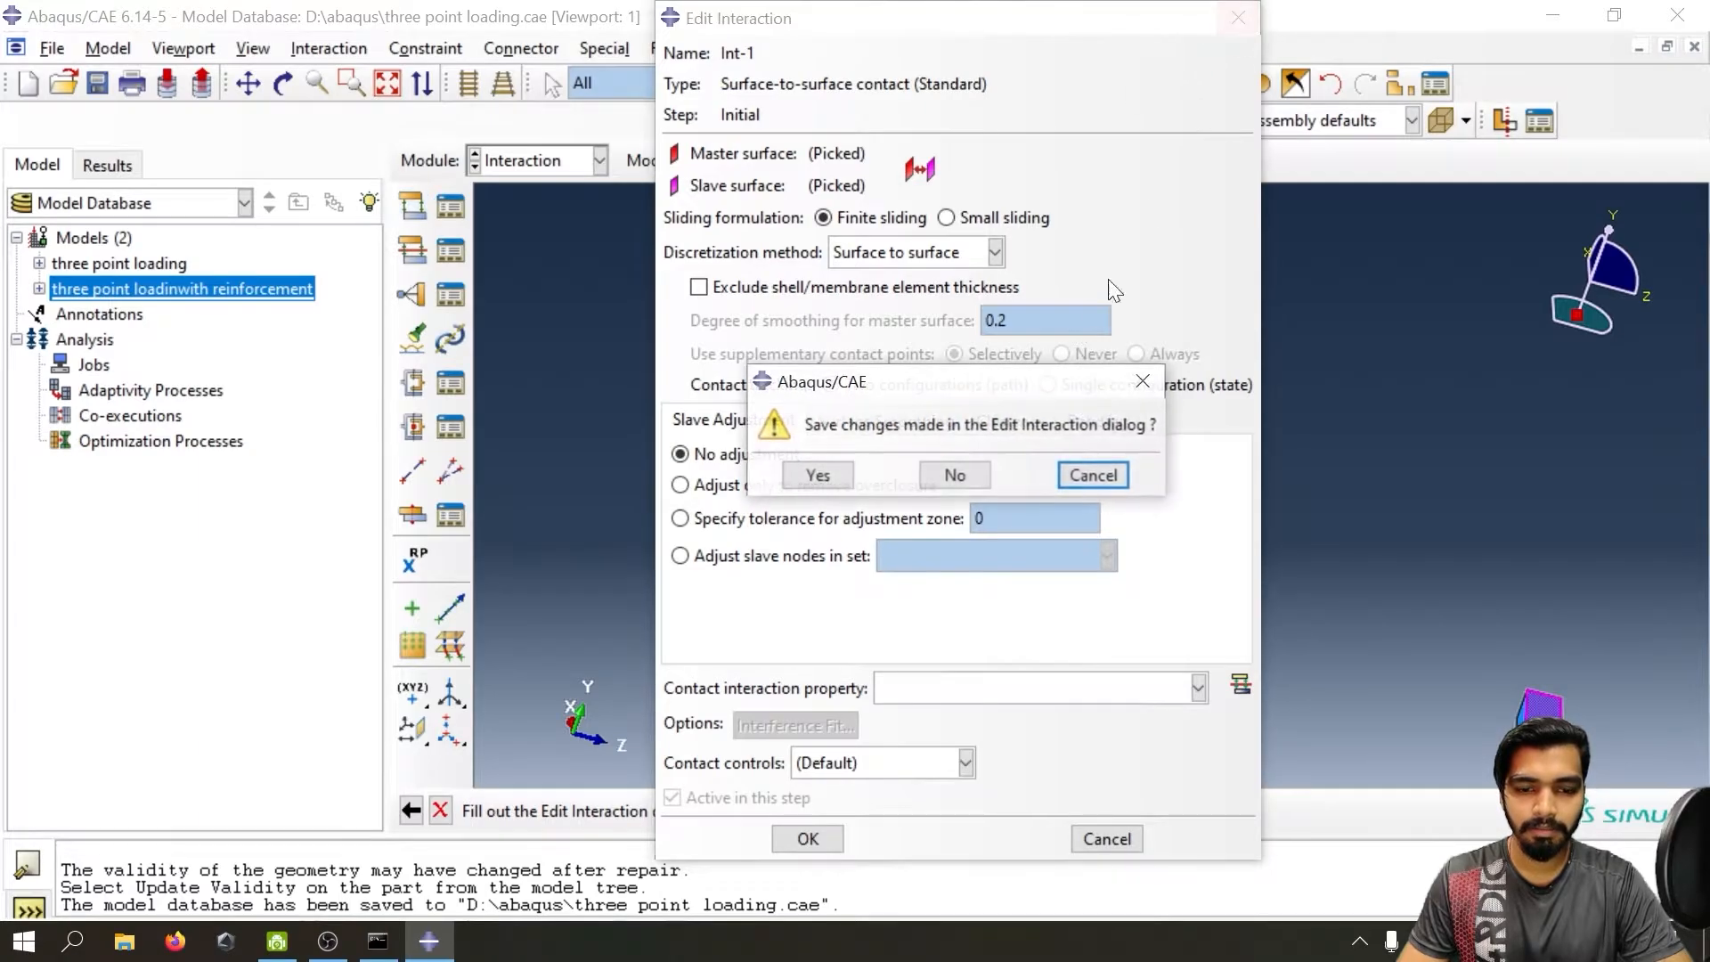
pyautogui.click(1140, 382)
pyautogui.moveTo(915, 32); pyautogui.dragTo(1423, 55)
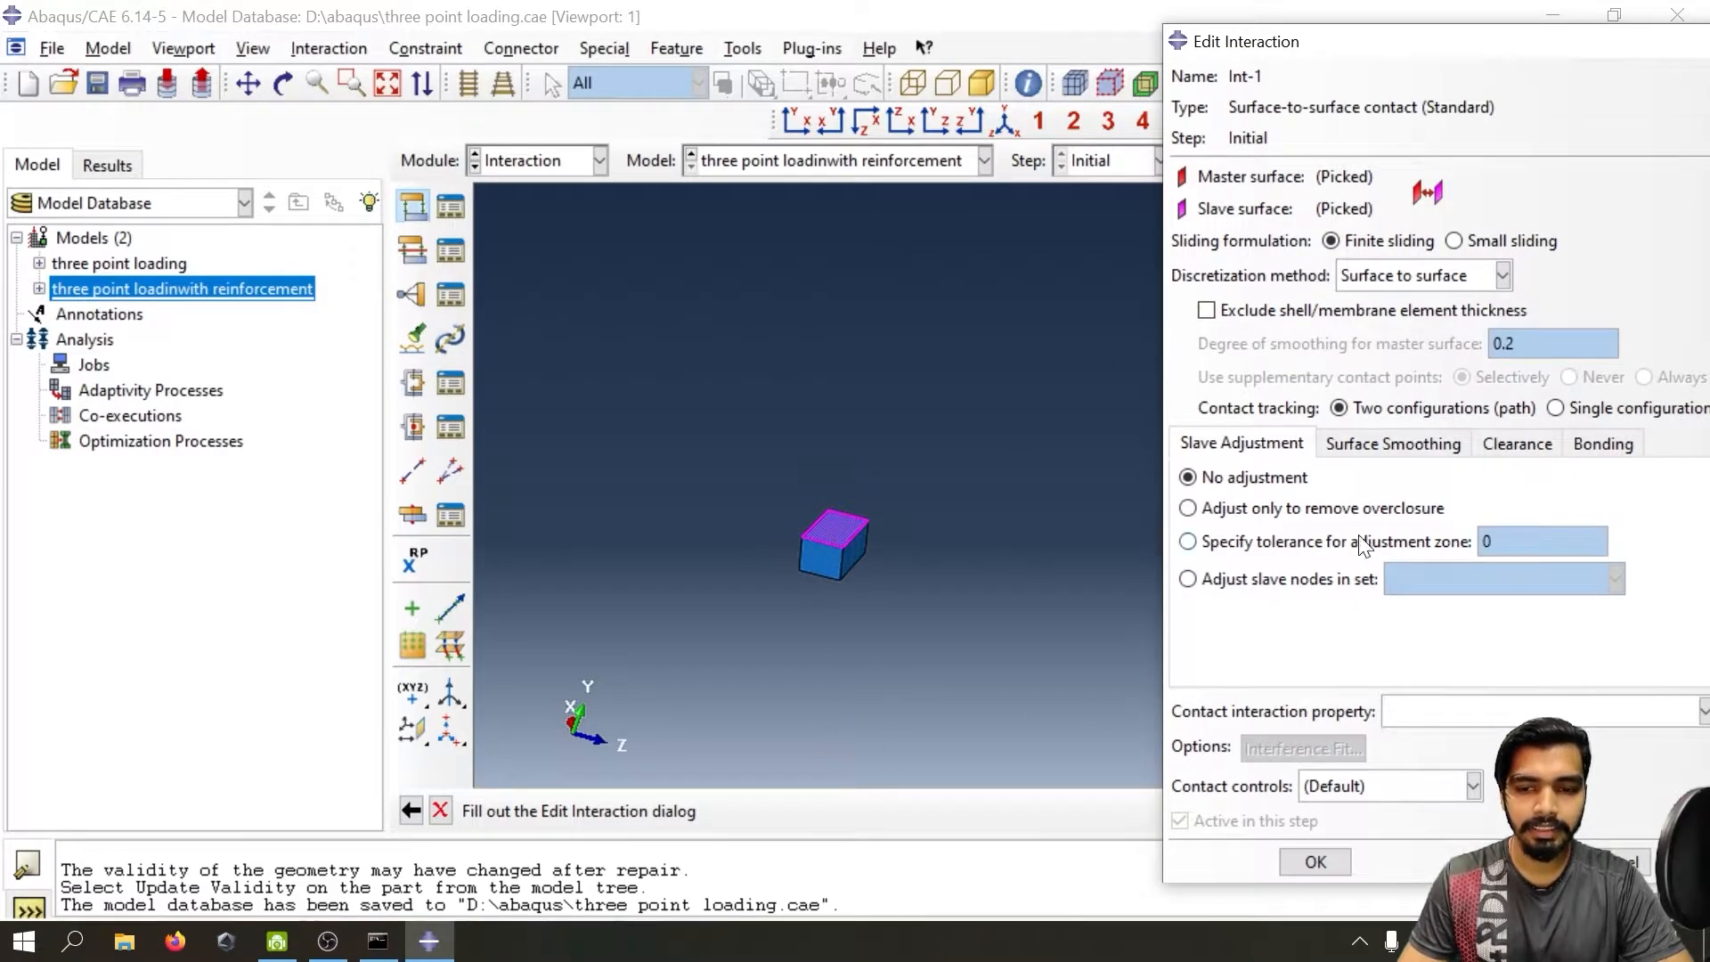
pyautogui.moveTo(1385, 44); pyautogui.dragTo(812, 24)
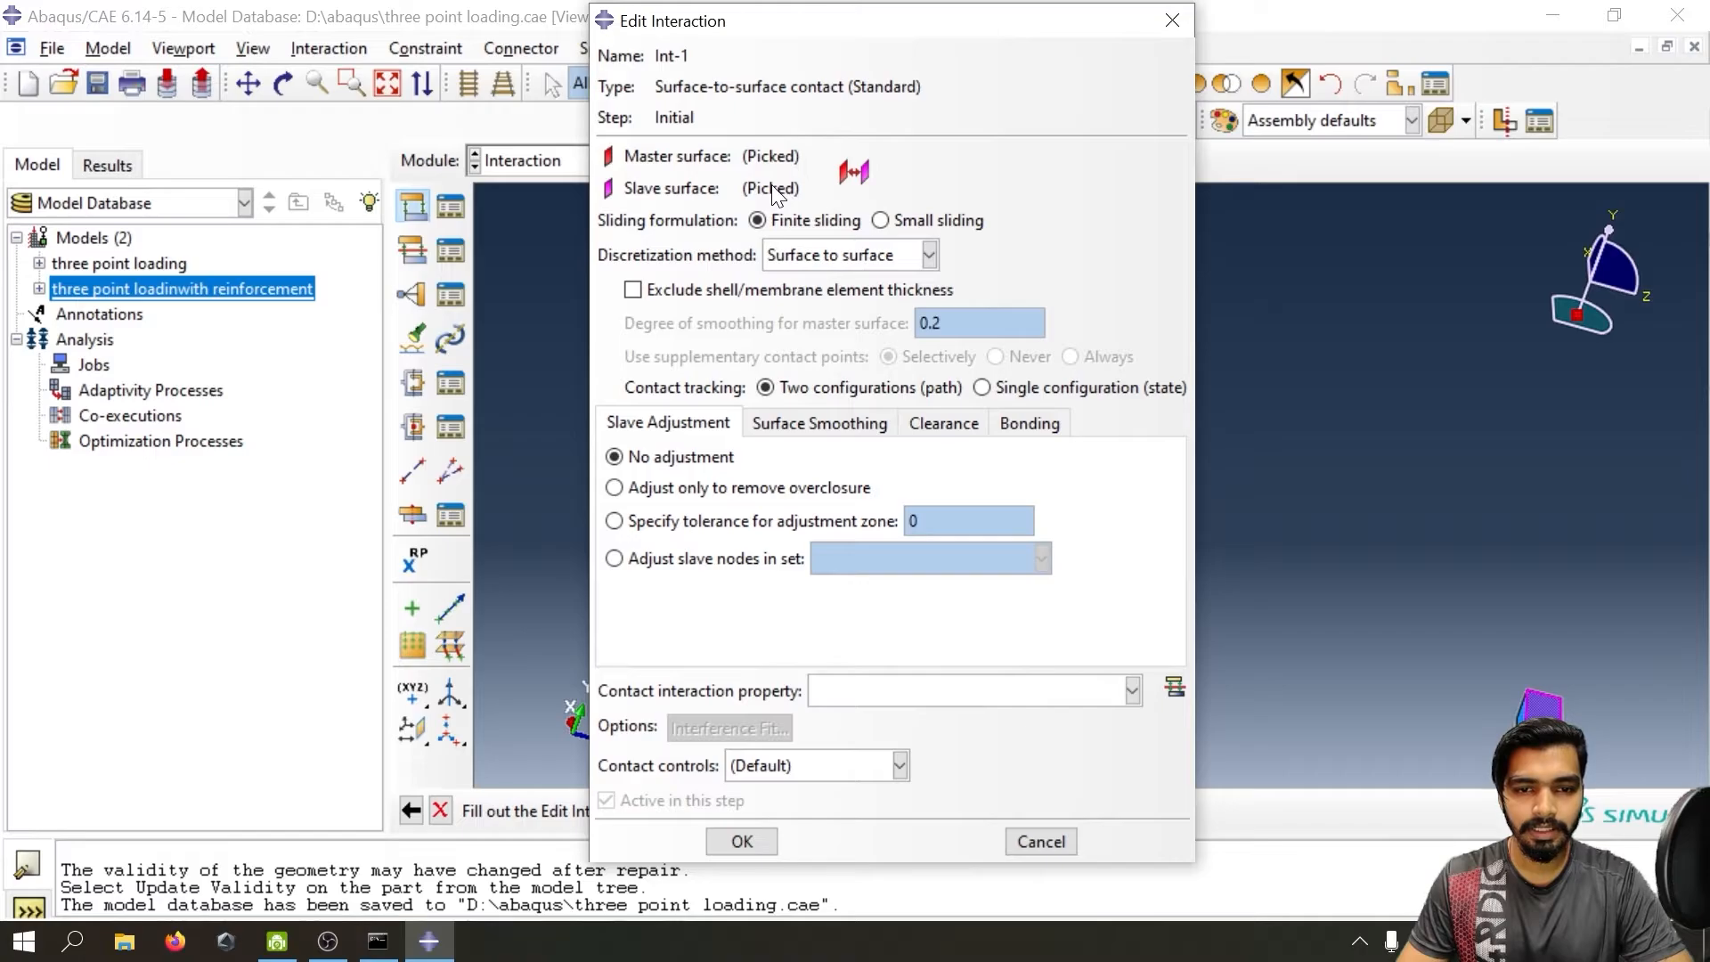
pyautogui.click(860, 257)
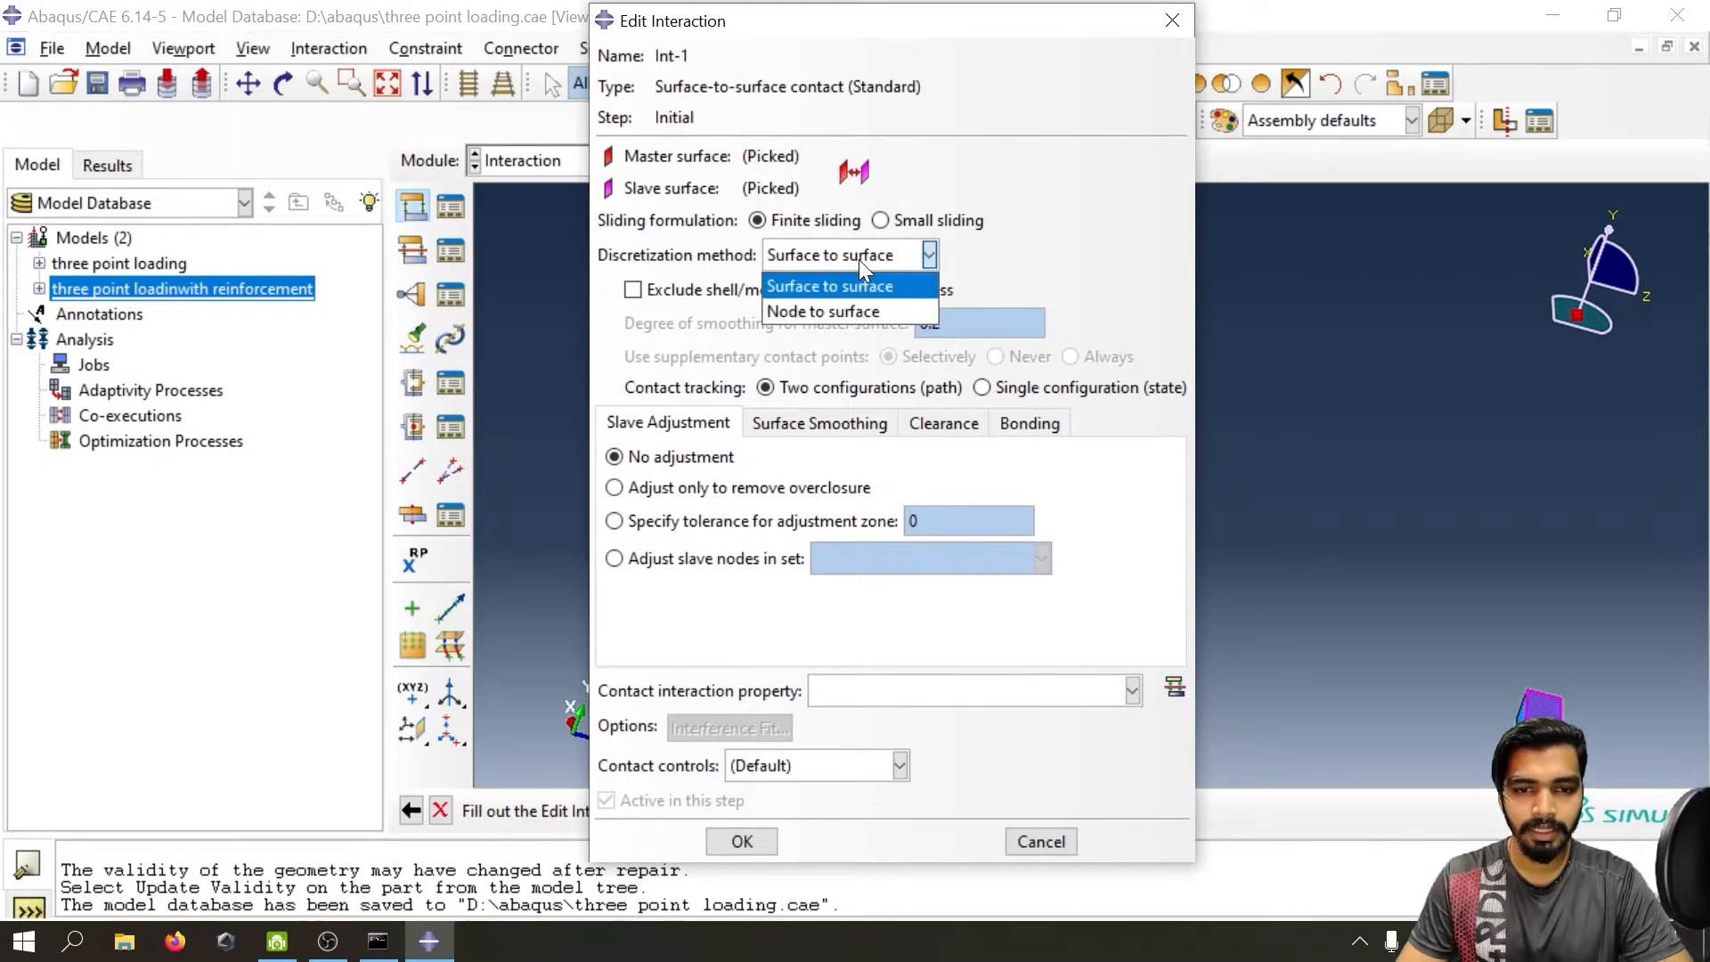
pyautogui.click(859, 259)
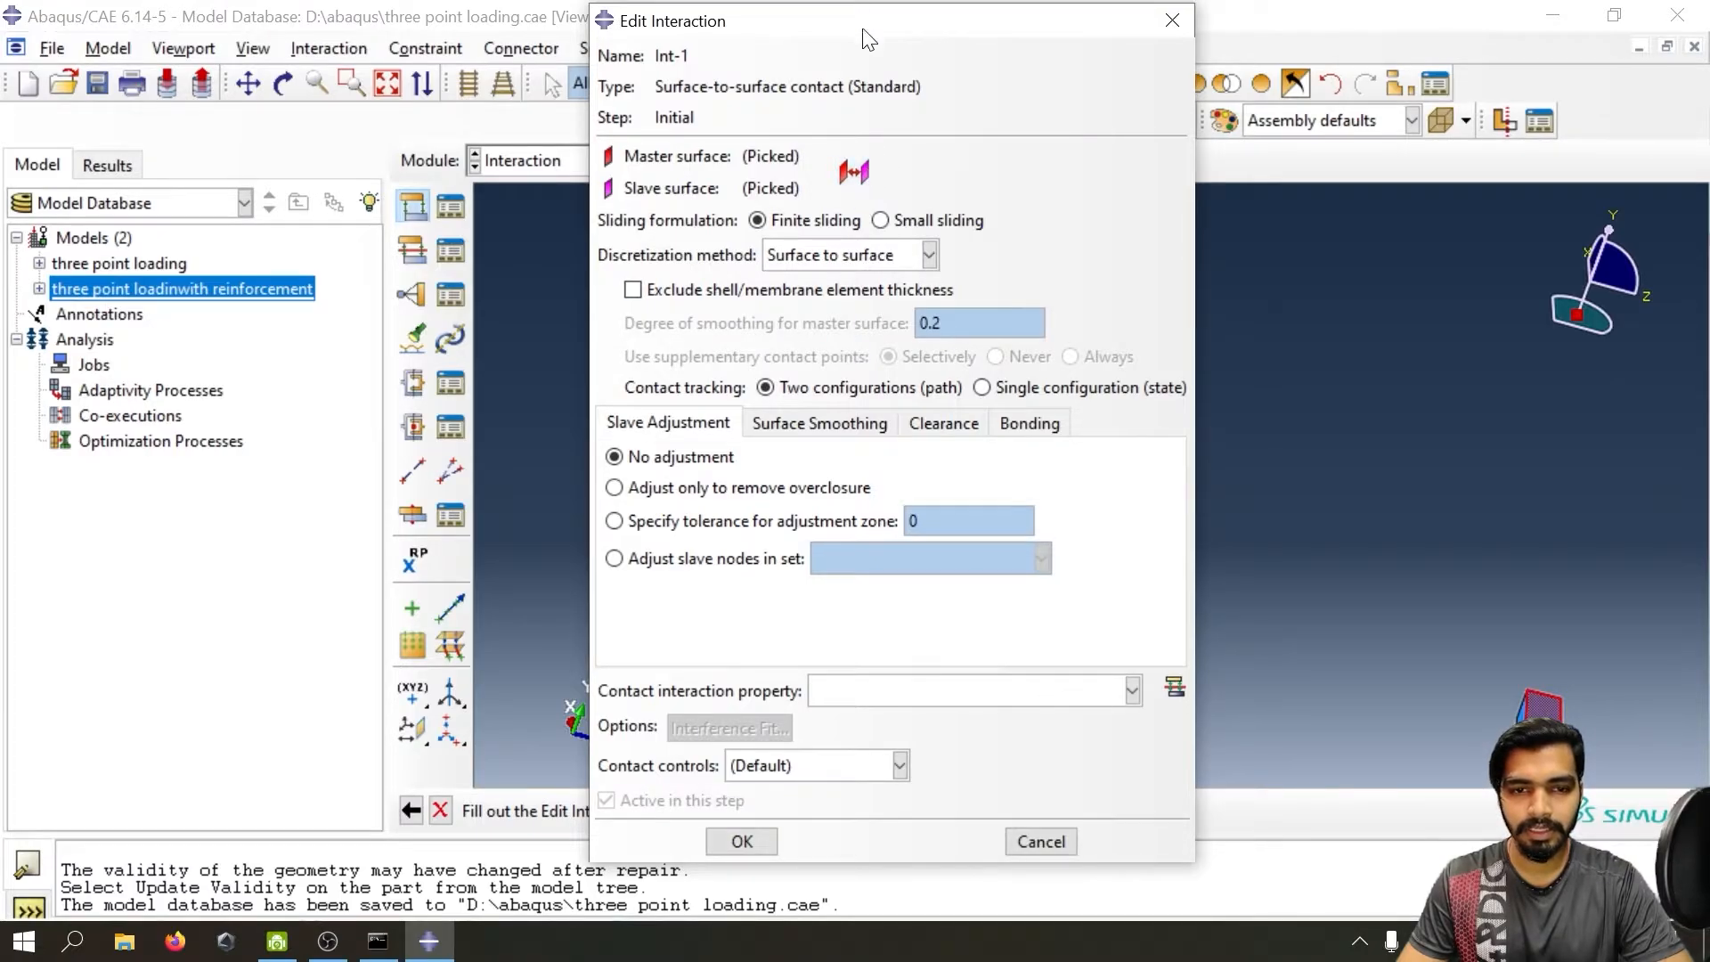
# - Restore the display of the whole assembly while keeping the contact interaction open for editing
pyautogui.moveTo(703, 34); pyautogui.dragTo(1224, 239)
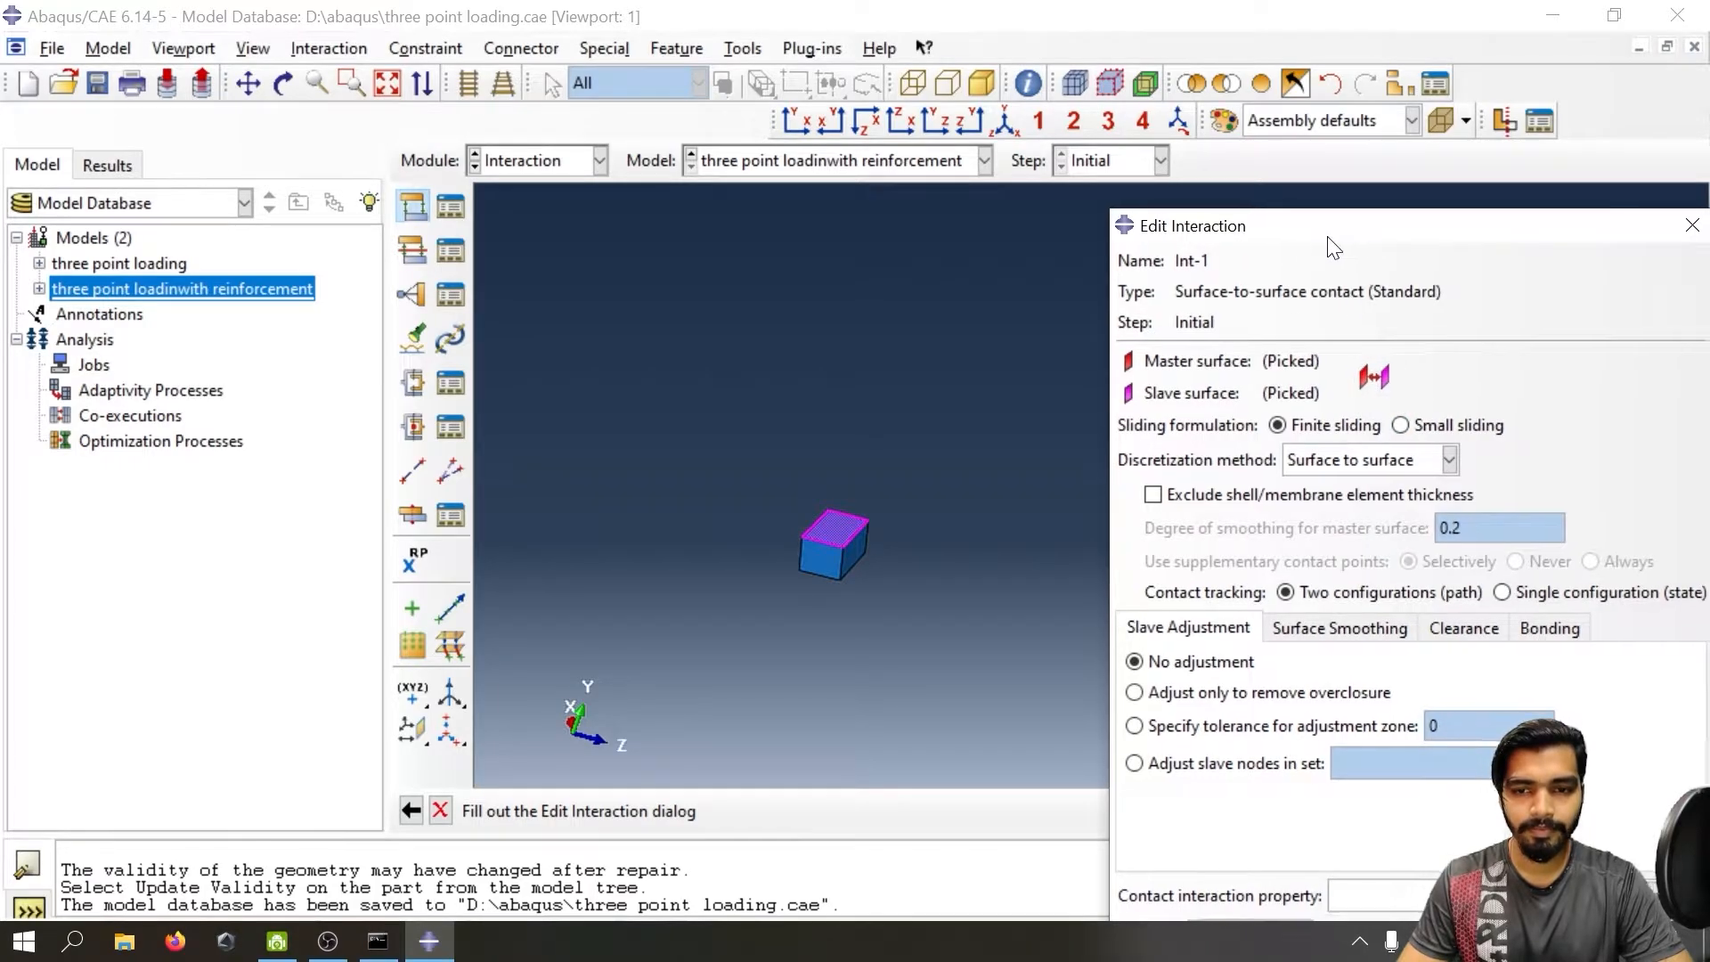
pyautogui.moveTo(1327, 237); pyautogui.dragTo(609, 94)
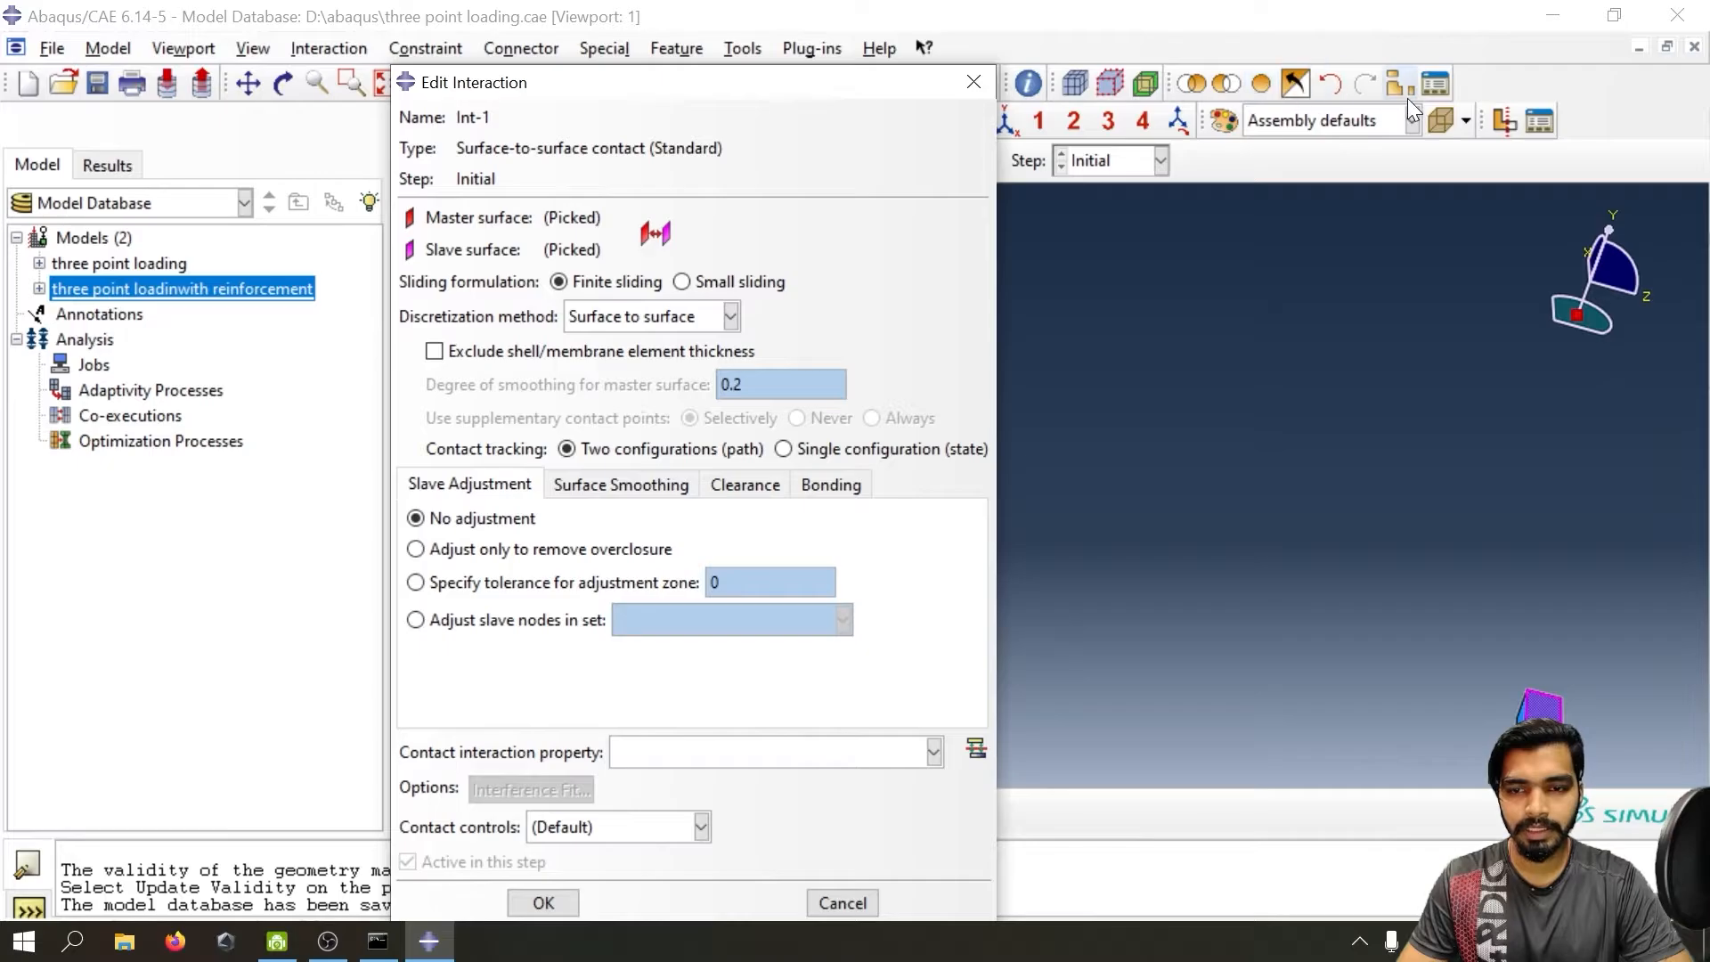
pyautogui.click(1260, 84)
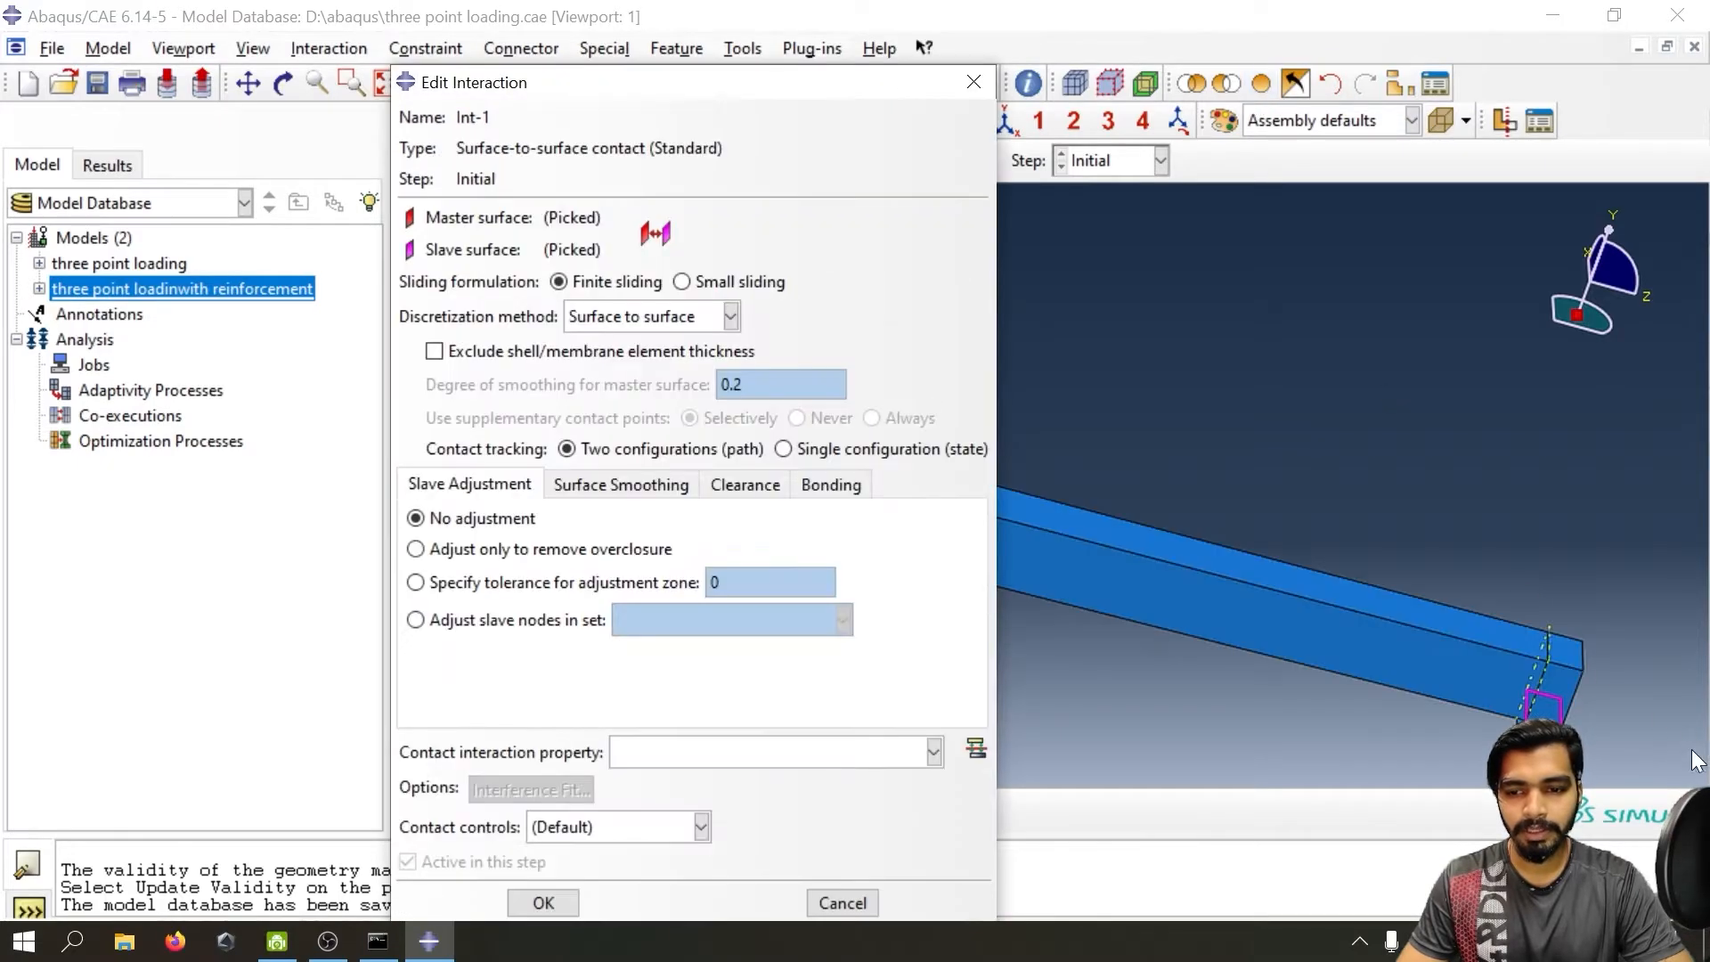
pyautogui.click(655, 235)
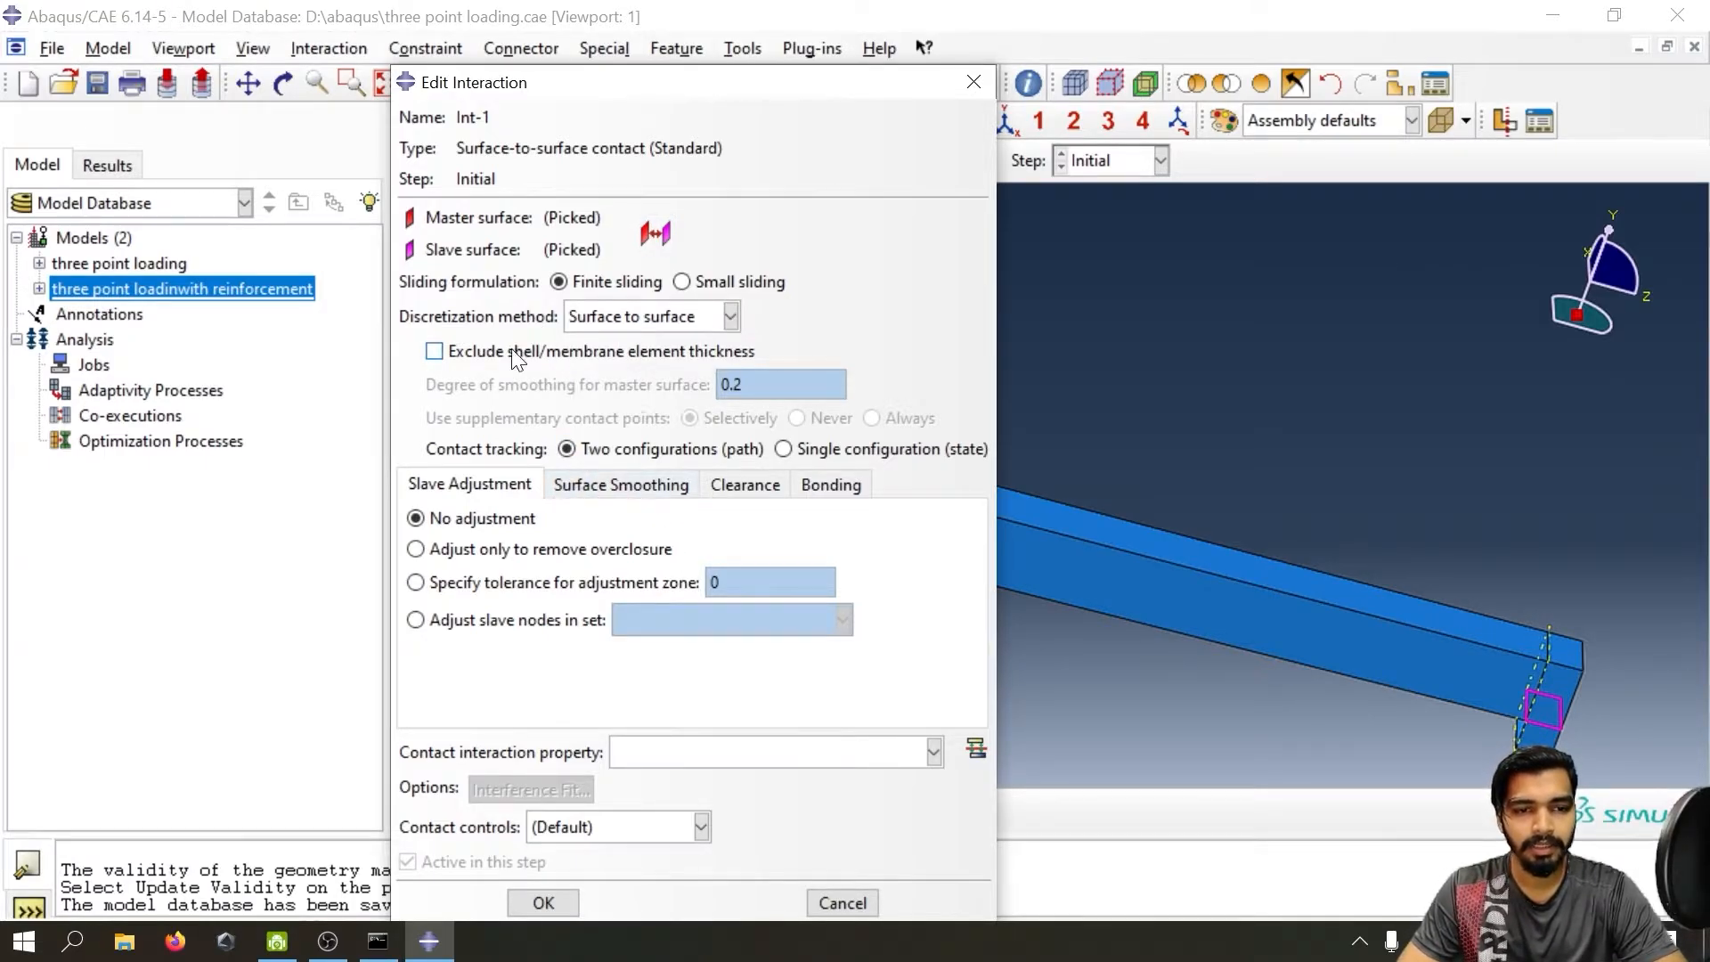
# - Start a new interaction property of type Contact named IntProp-1 for the interaction
pyautogui.click(934, 751)
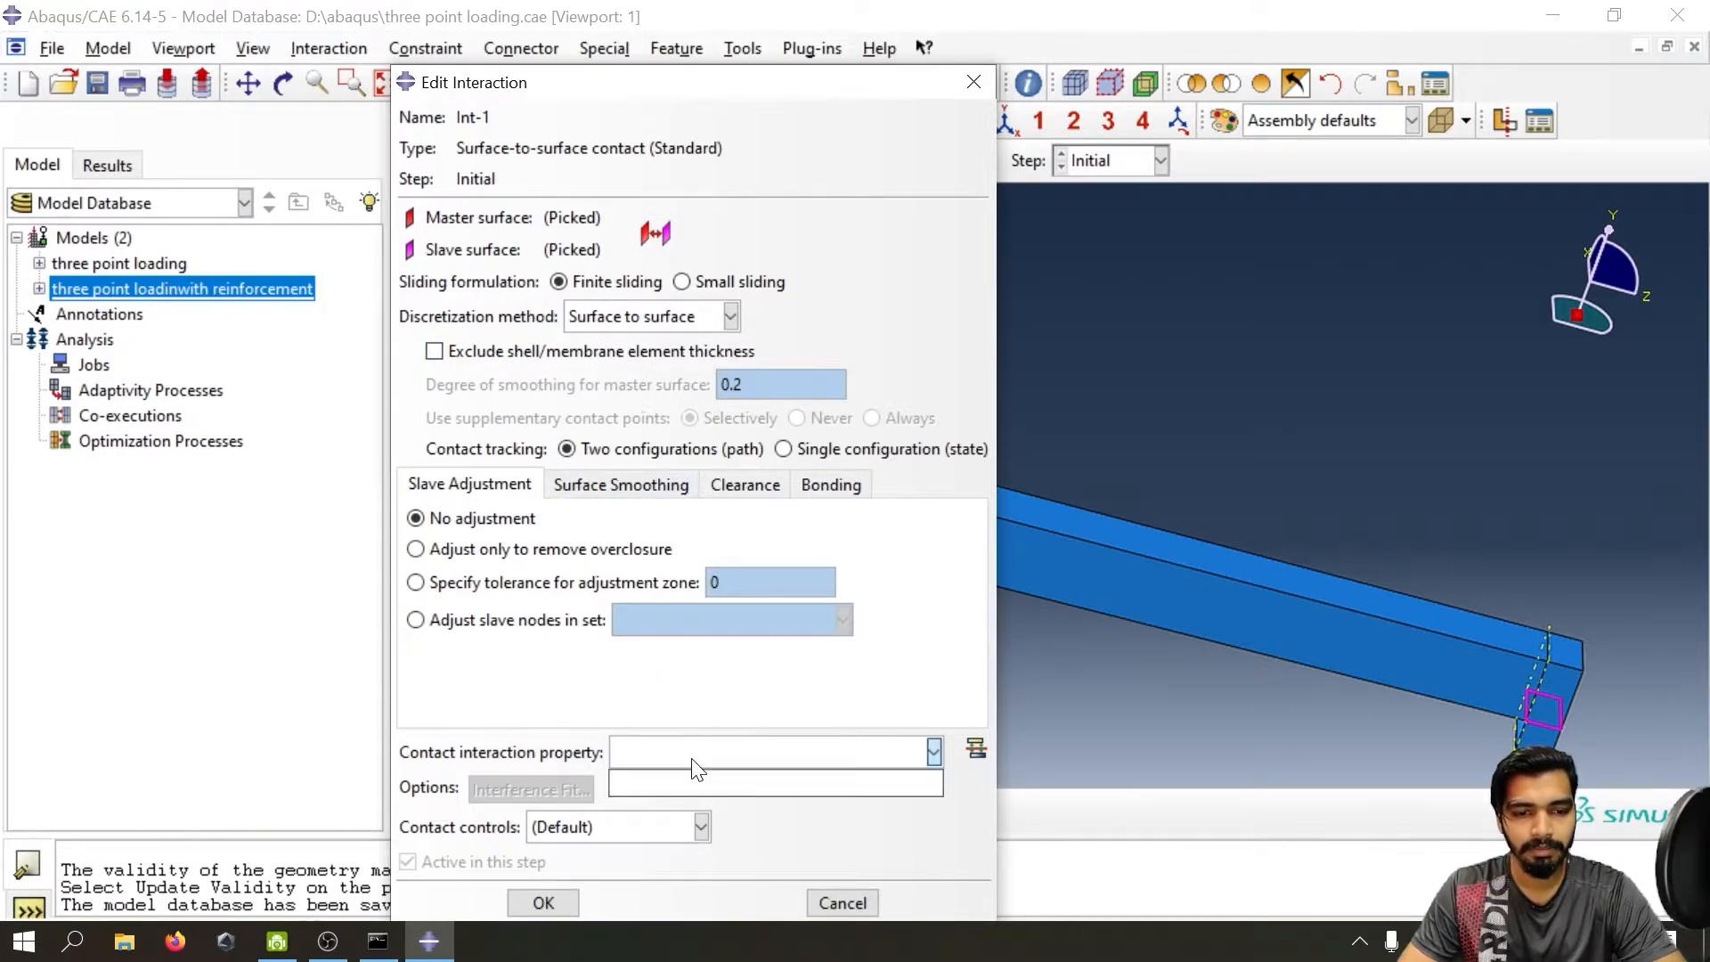
pyautogui.click(788, 764)
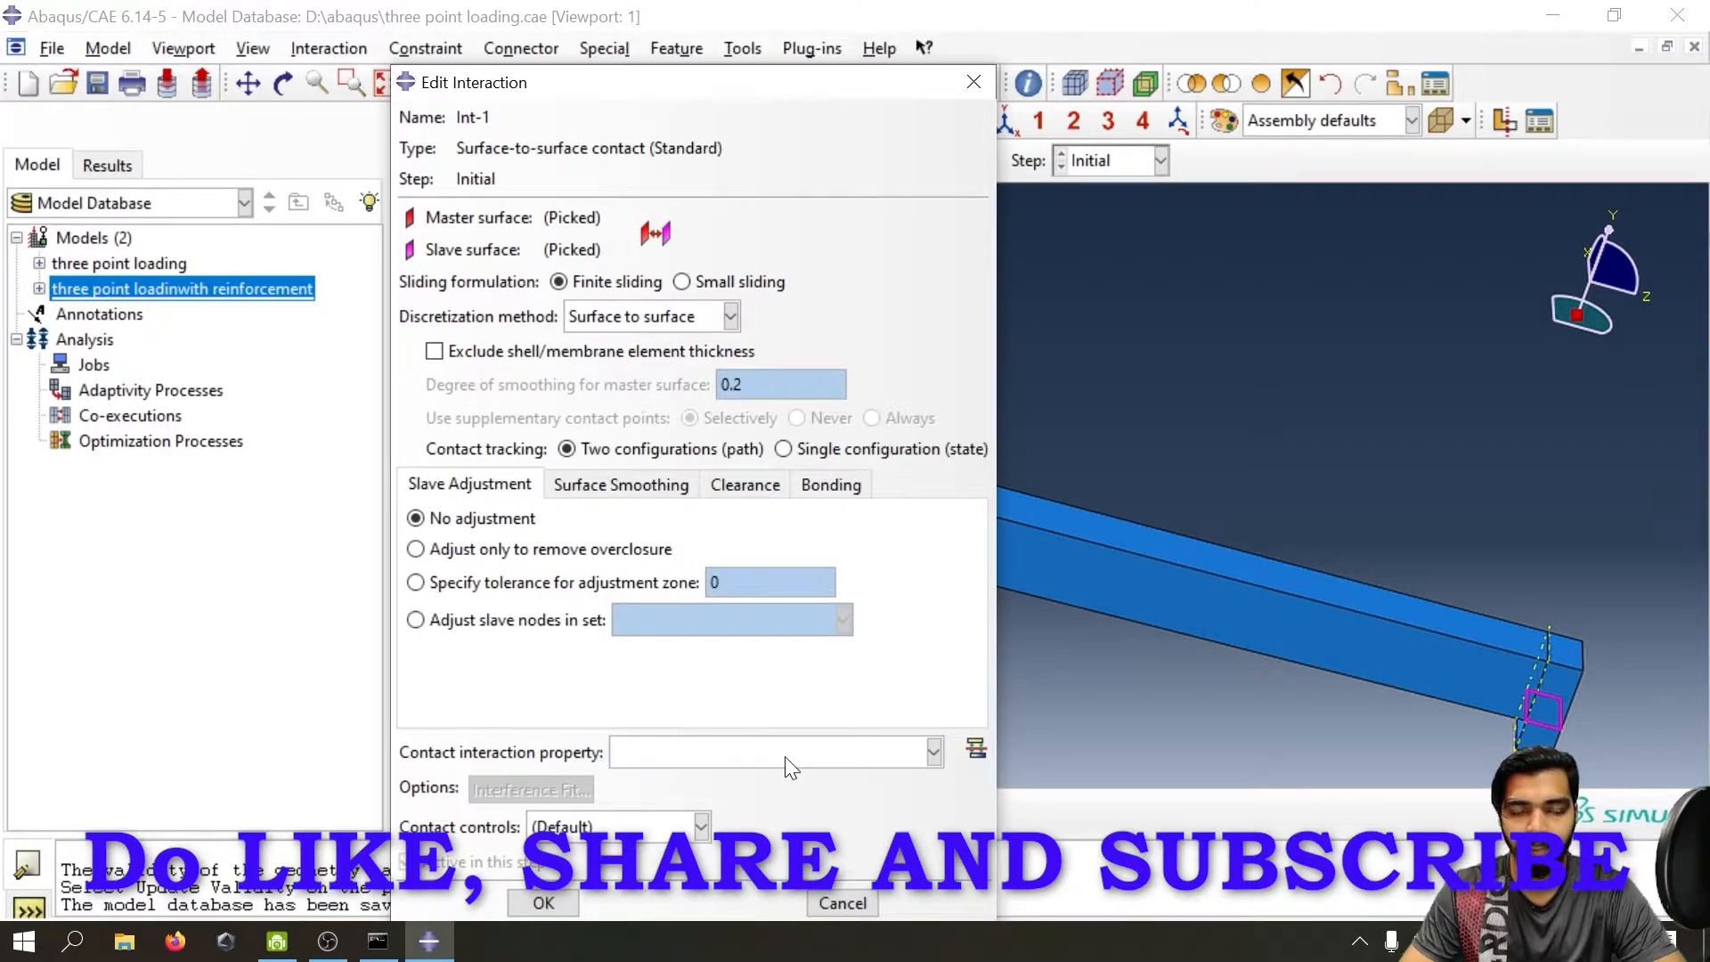
pyautogui.click(977, 752)
pyautogui.scroll(-1, 901, 325)
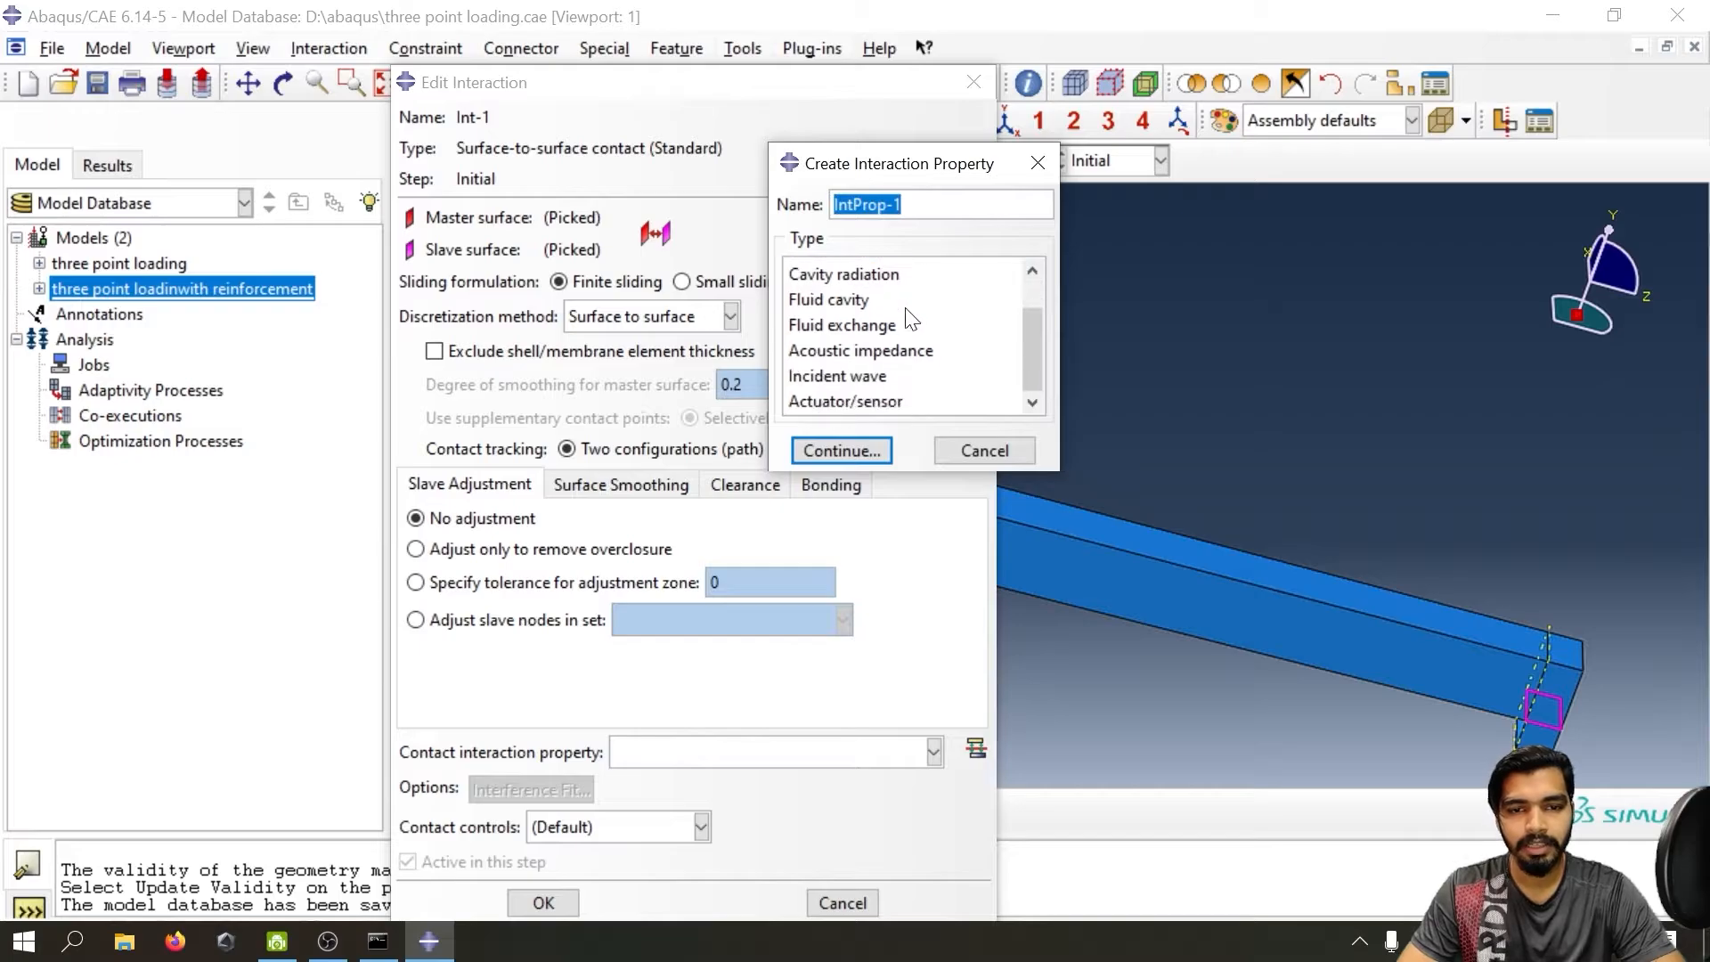
pyautogui.scroll(1, 901, 316)
pyautogui.click(862, 447)
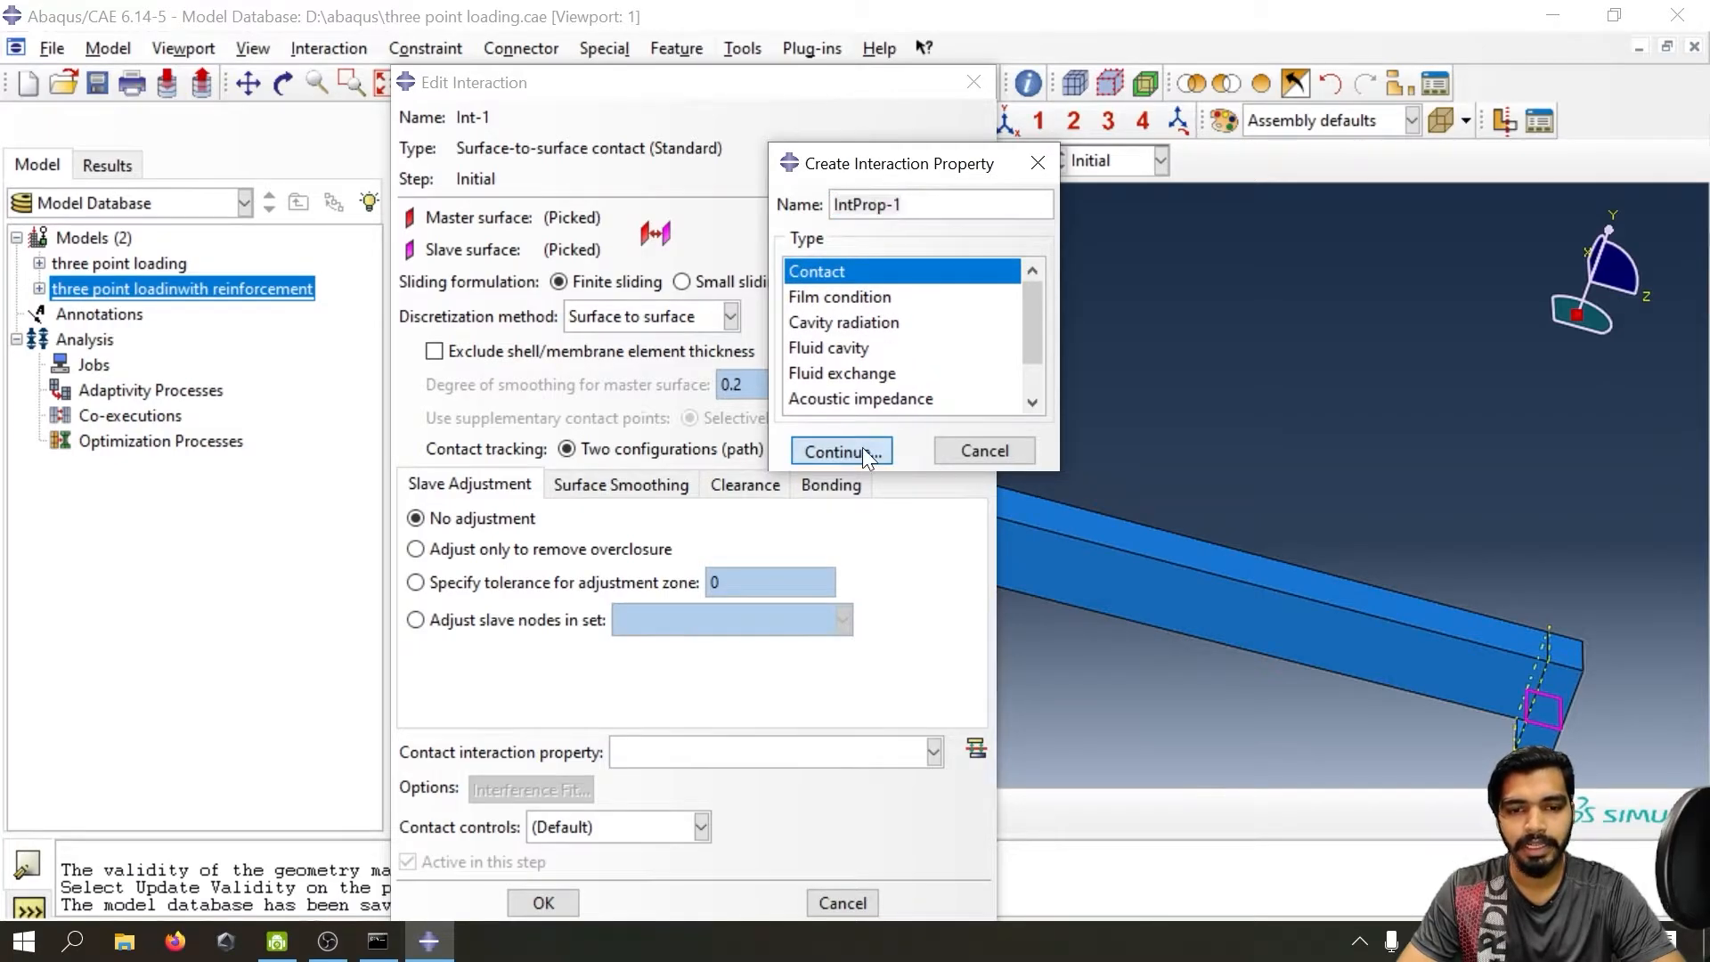
# - Add tangential behavior to the contact property with the Penalty friction formulation and a friction coefficient of 0.25
pyautogui.click(686, 266)
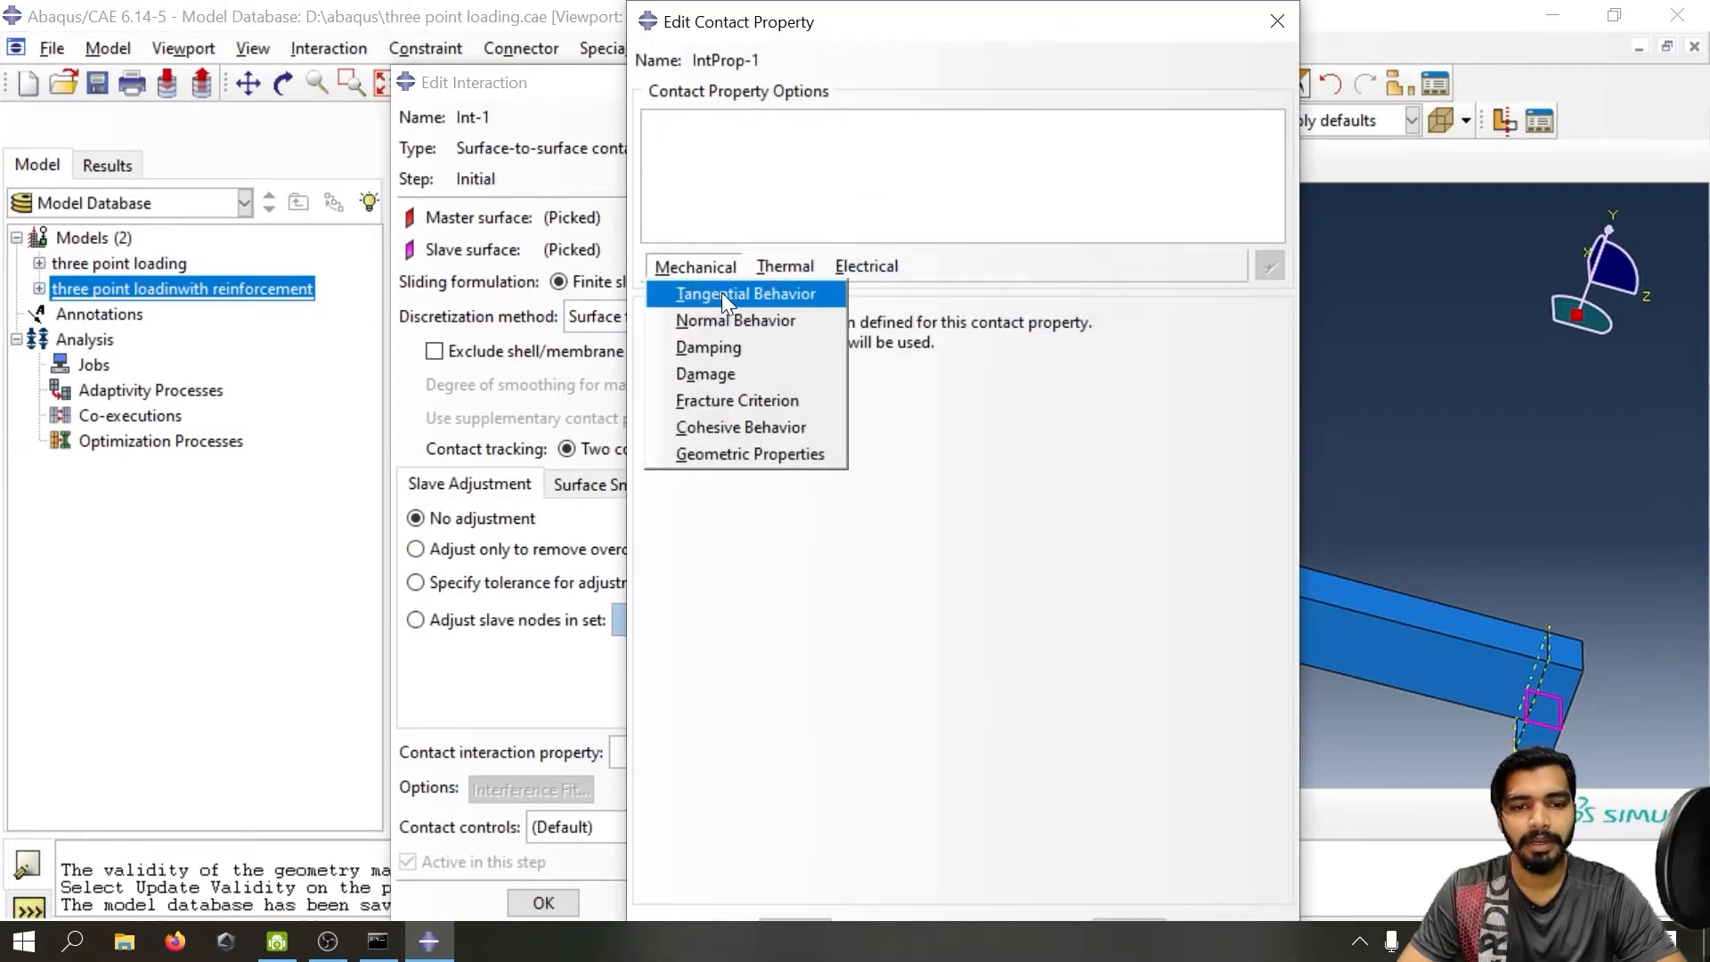
pyautogui.click(759, 290)
pyautogui.click(896, 356)
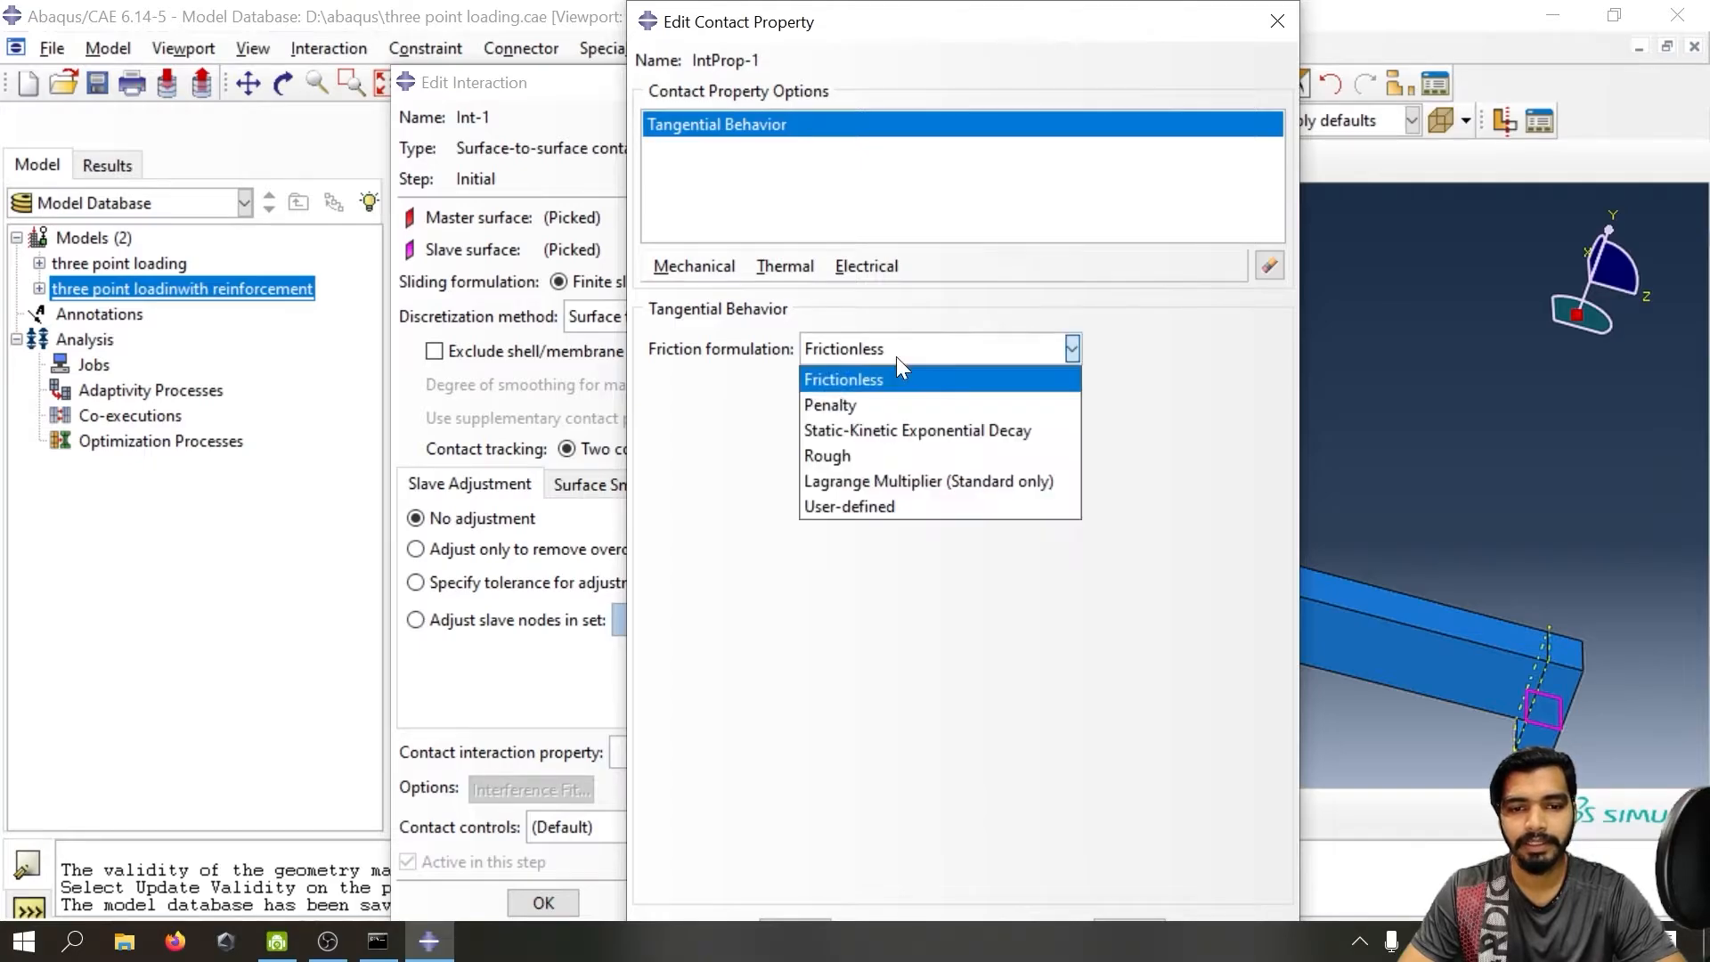
pyautogui.click(895, 404)
pyautogui.click(739, 626)
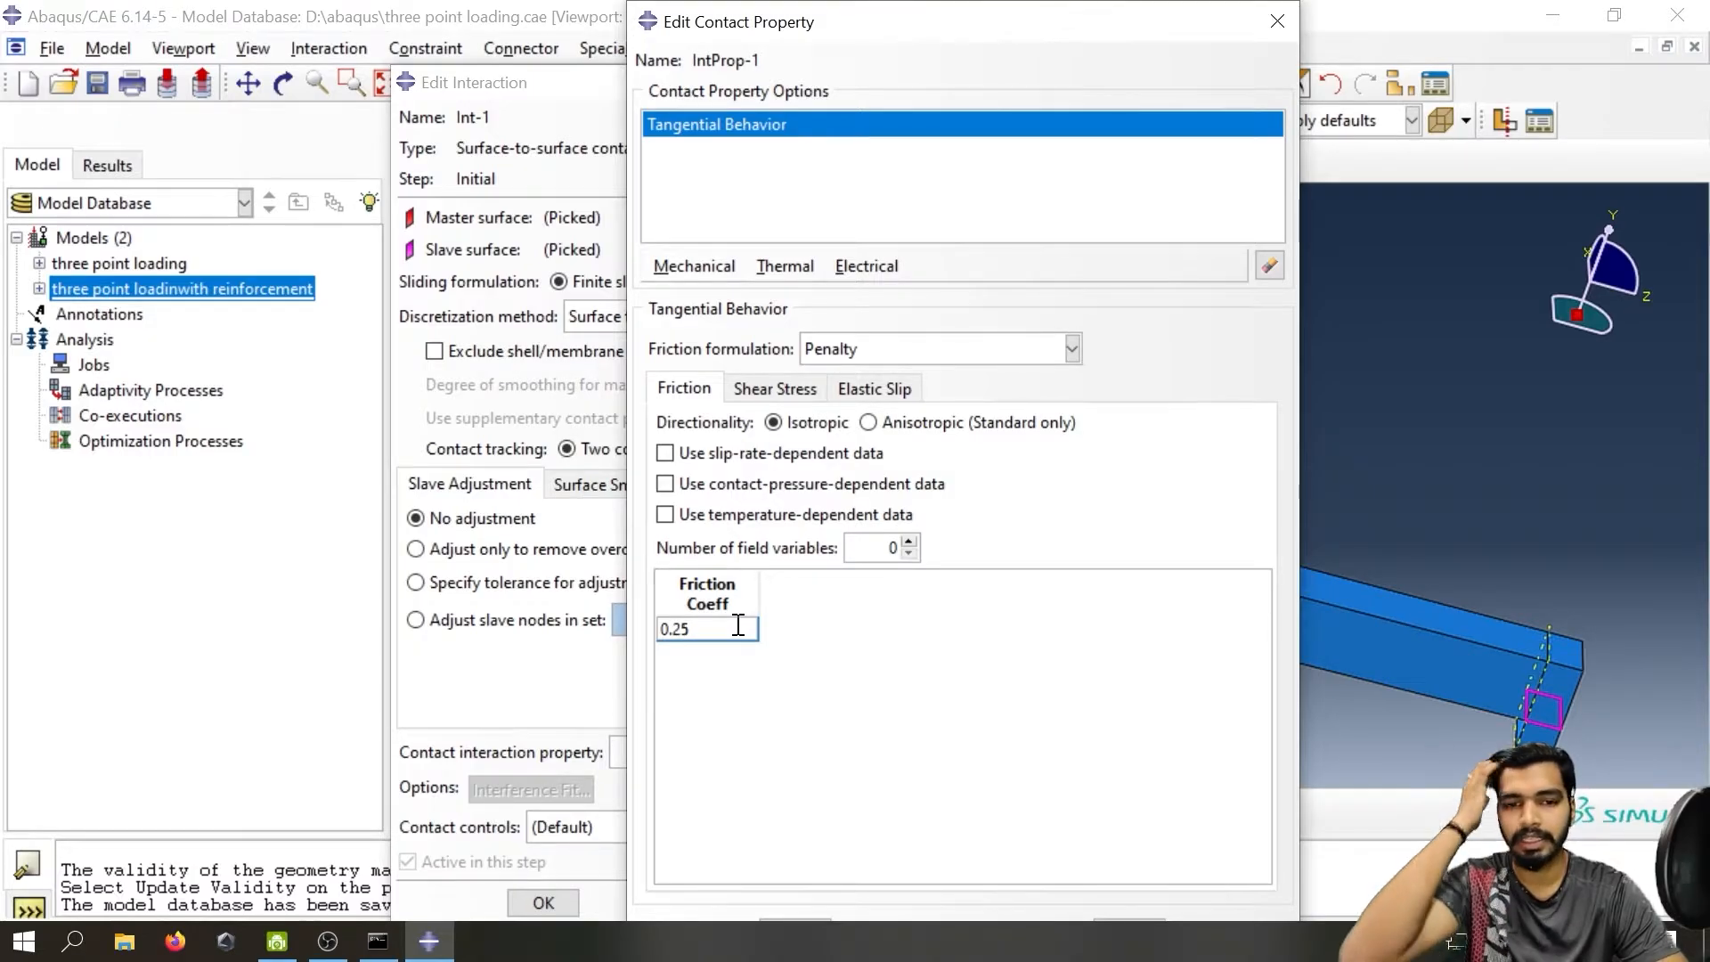
pyautogui.click(755, 393)
pyautogui.click(720, 386)
# - Add normal behavior with "Hard" Contact and separation allowed, and accept both the contact property and the interaction
pyautogui.click(695, 266)
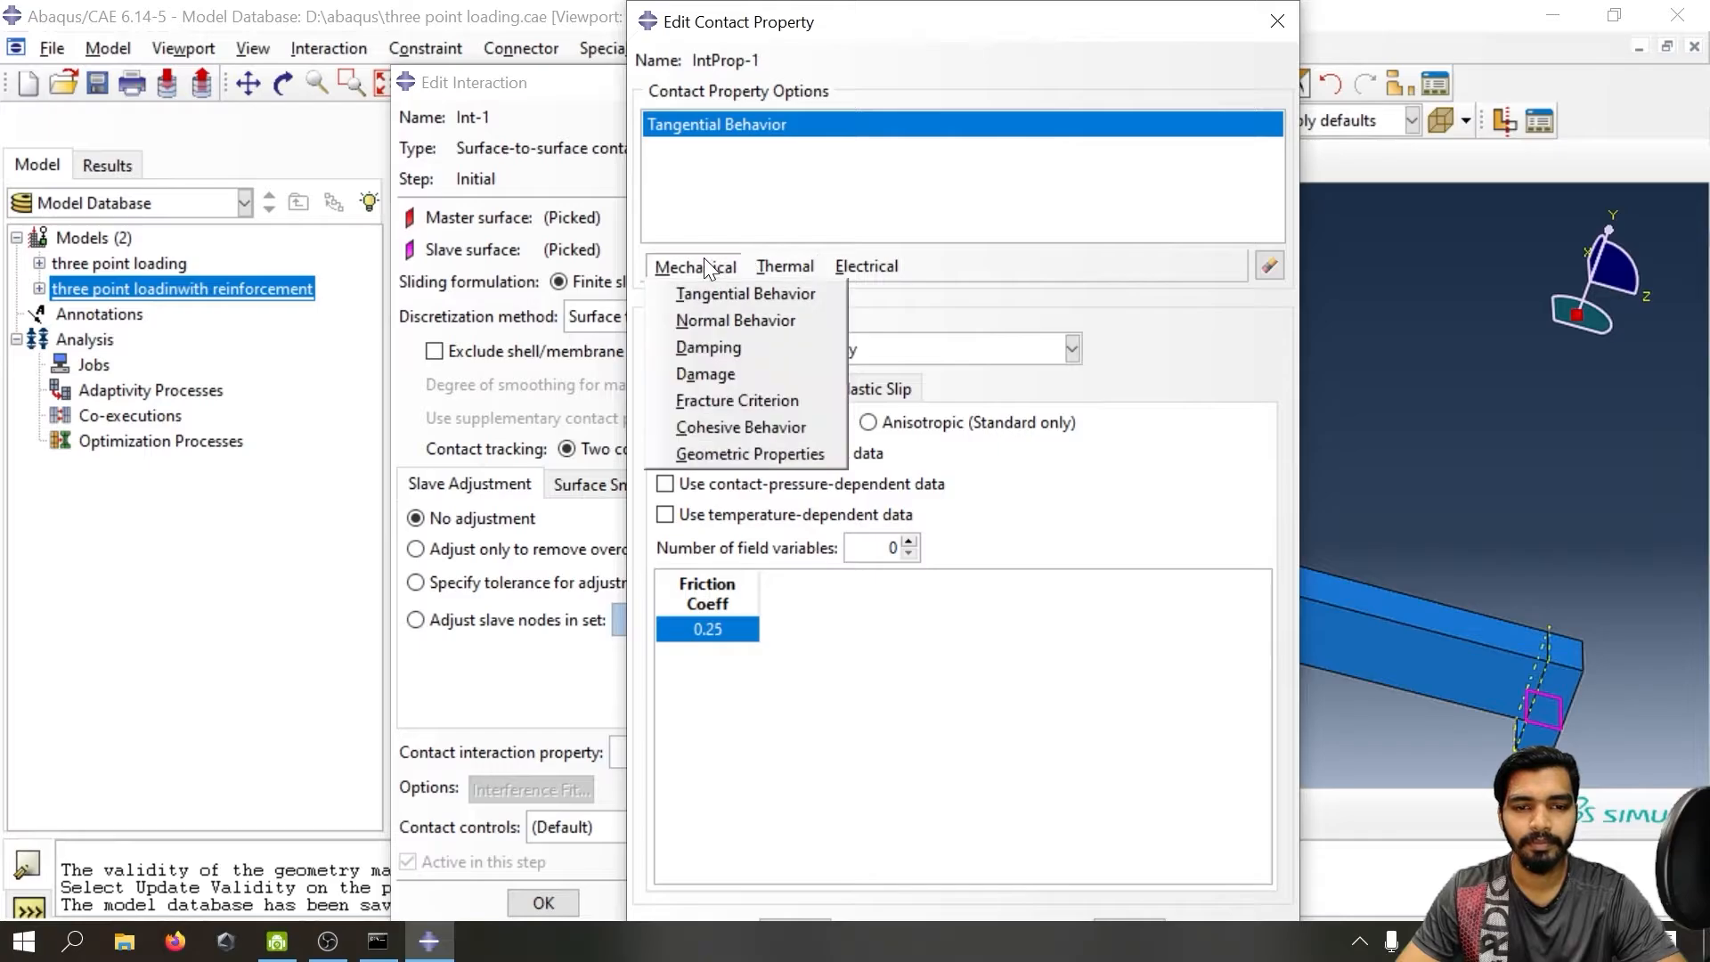
pyautogui.click(714, 322)
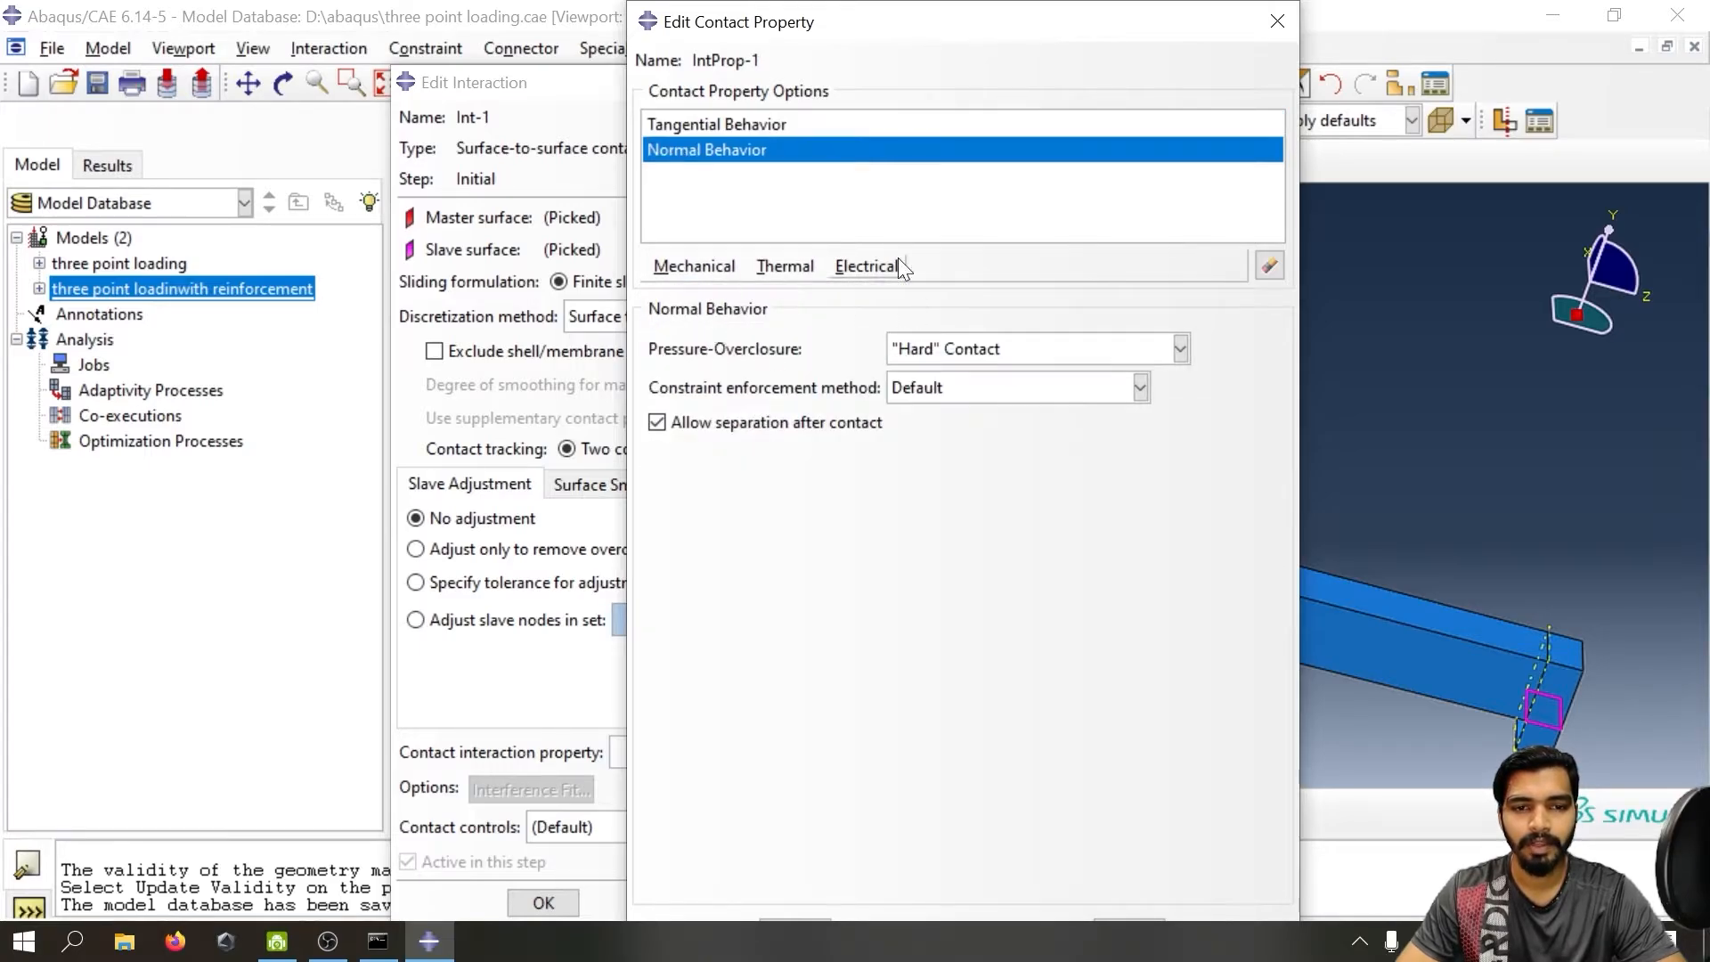
pyautogui.click(955, 345)
pyautogui.click(955, 345)
pyautogui.click(784, 267)
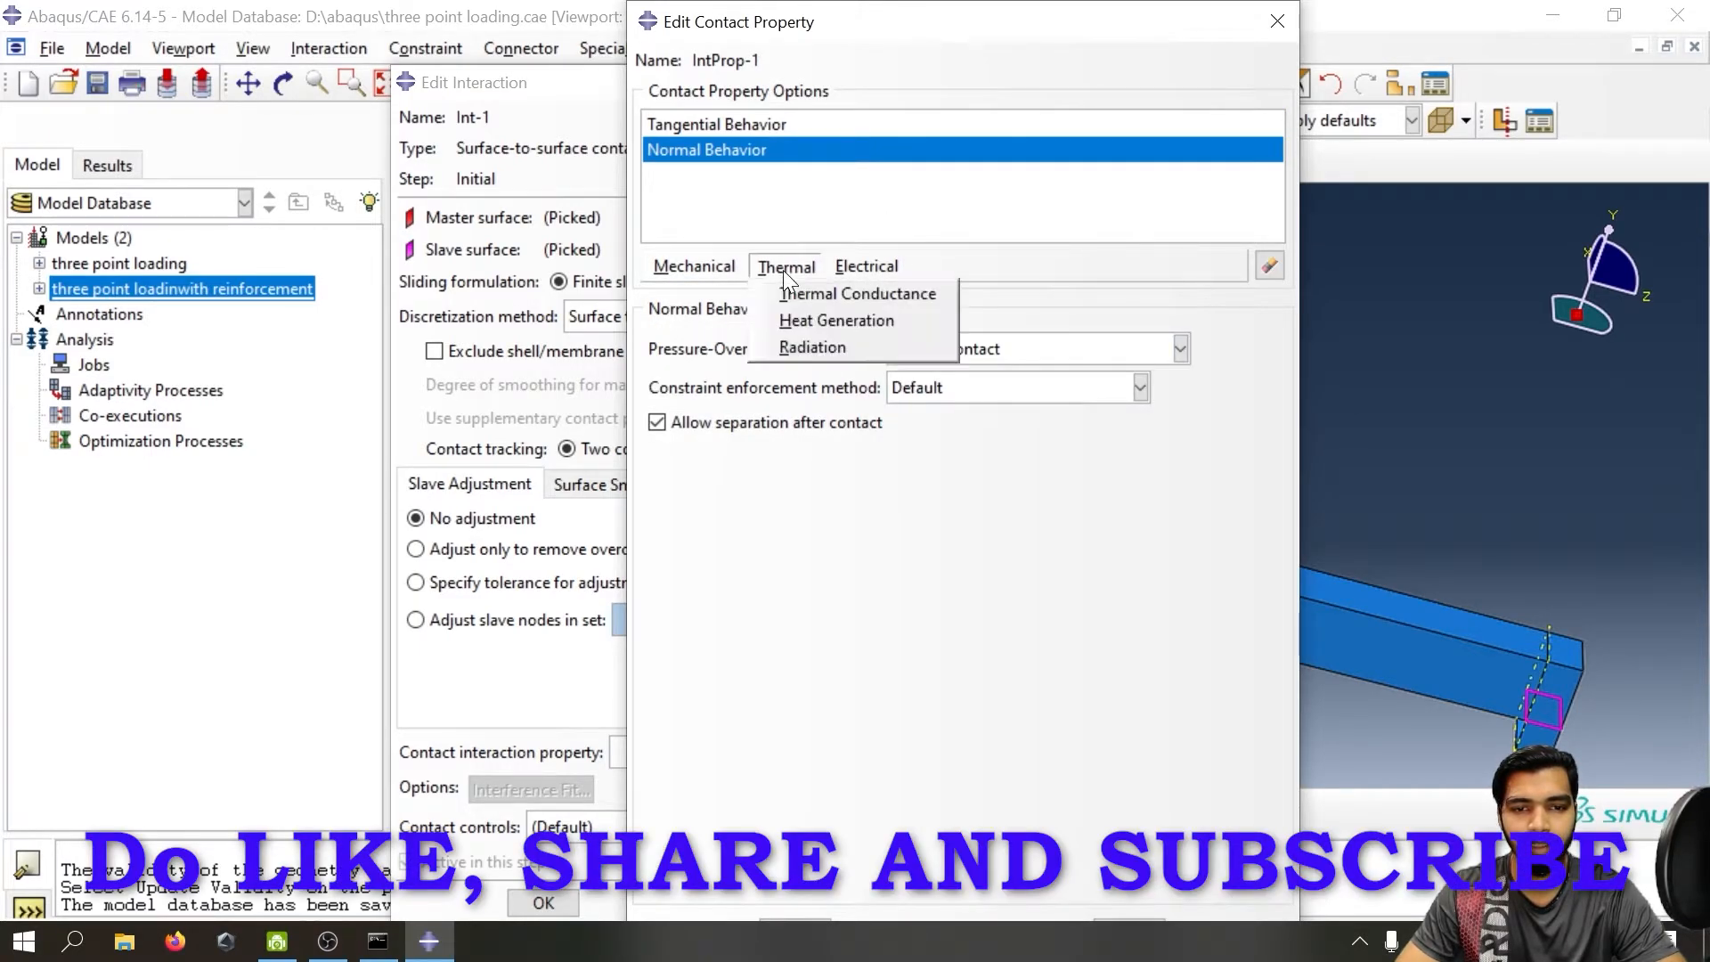
pyautogui.click(783, 266)
pyautogui.click(707, 267)
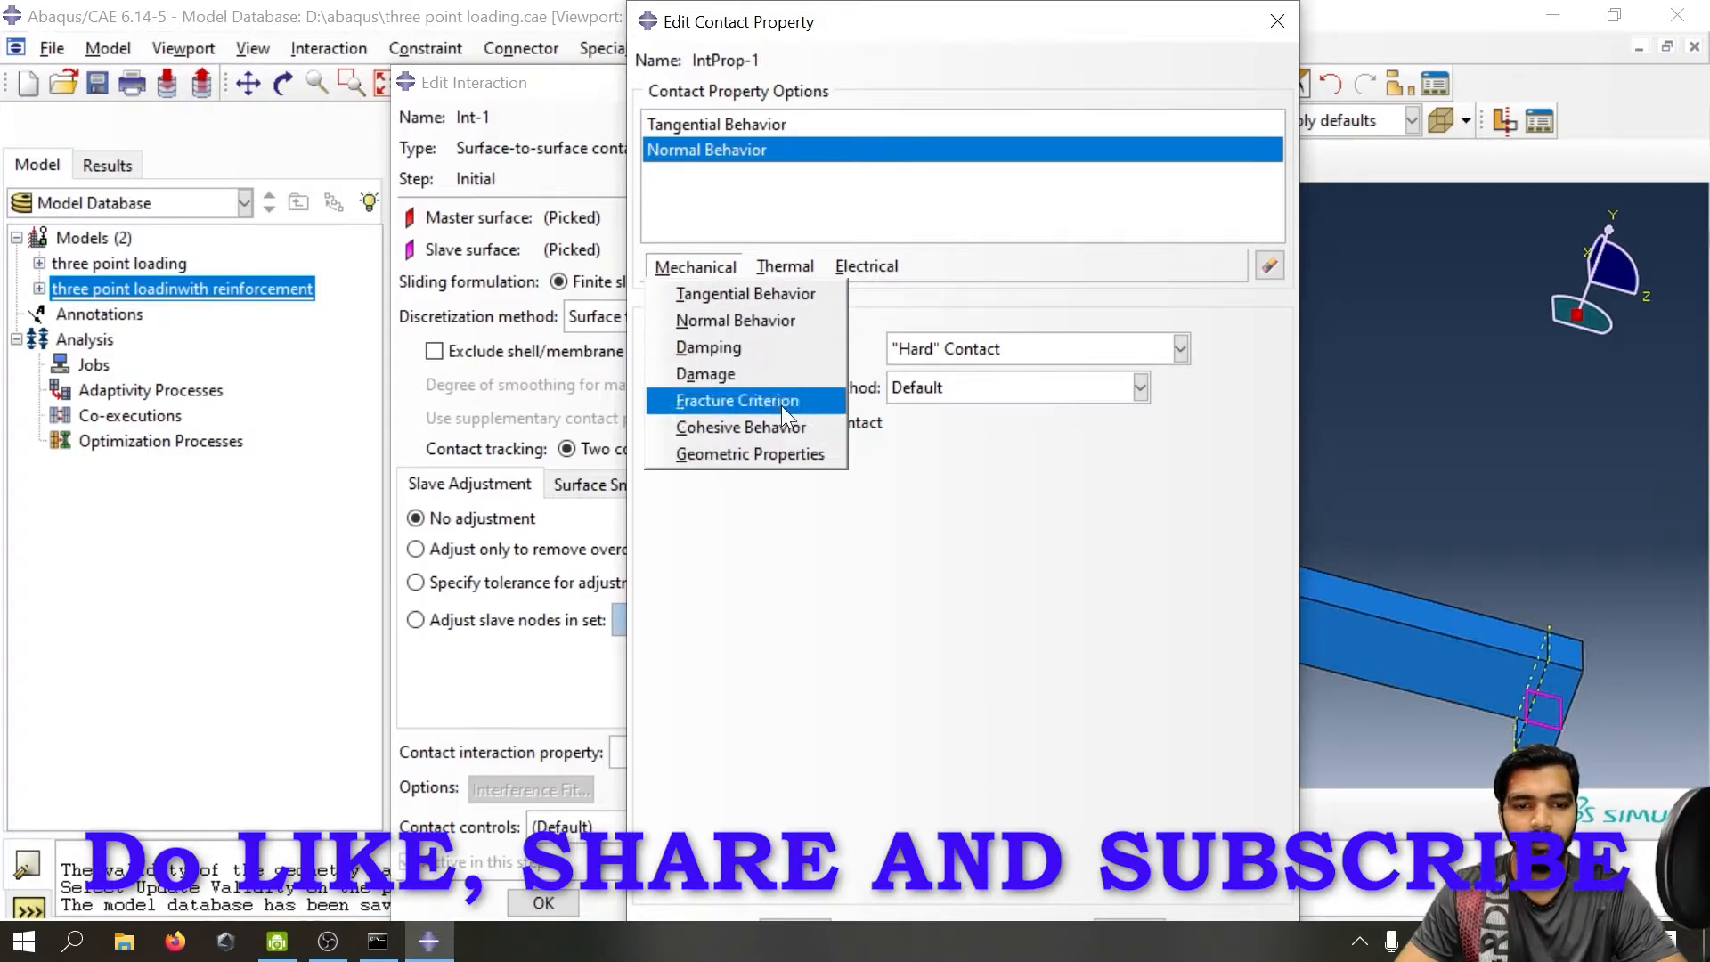
pyautogui.click(854, 569)
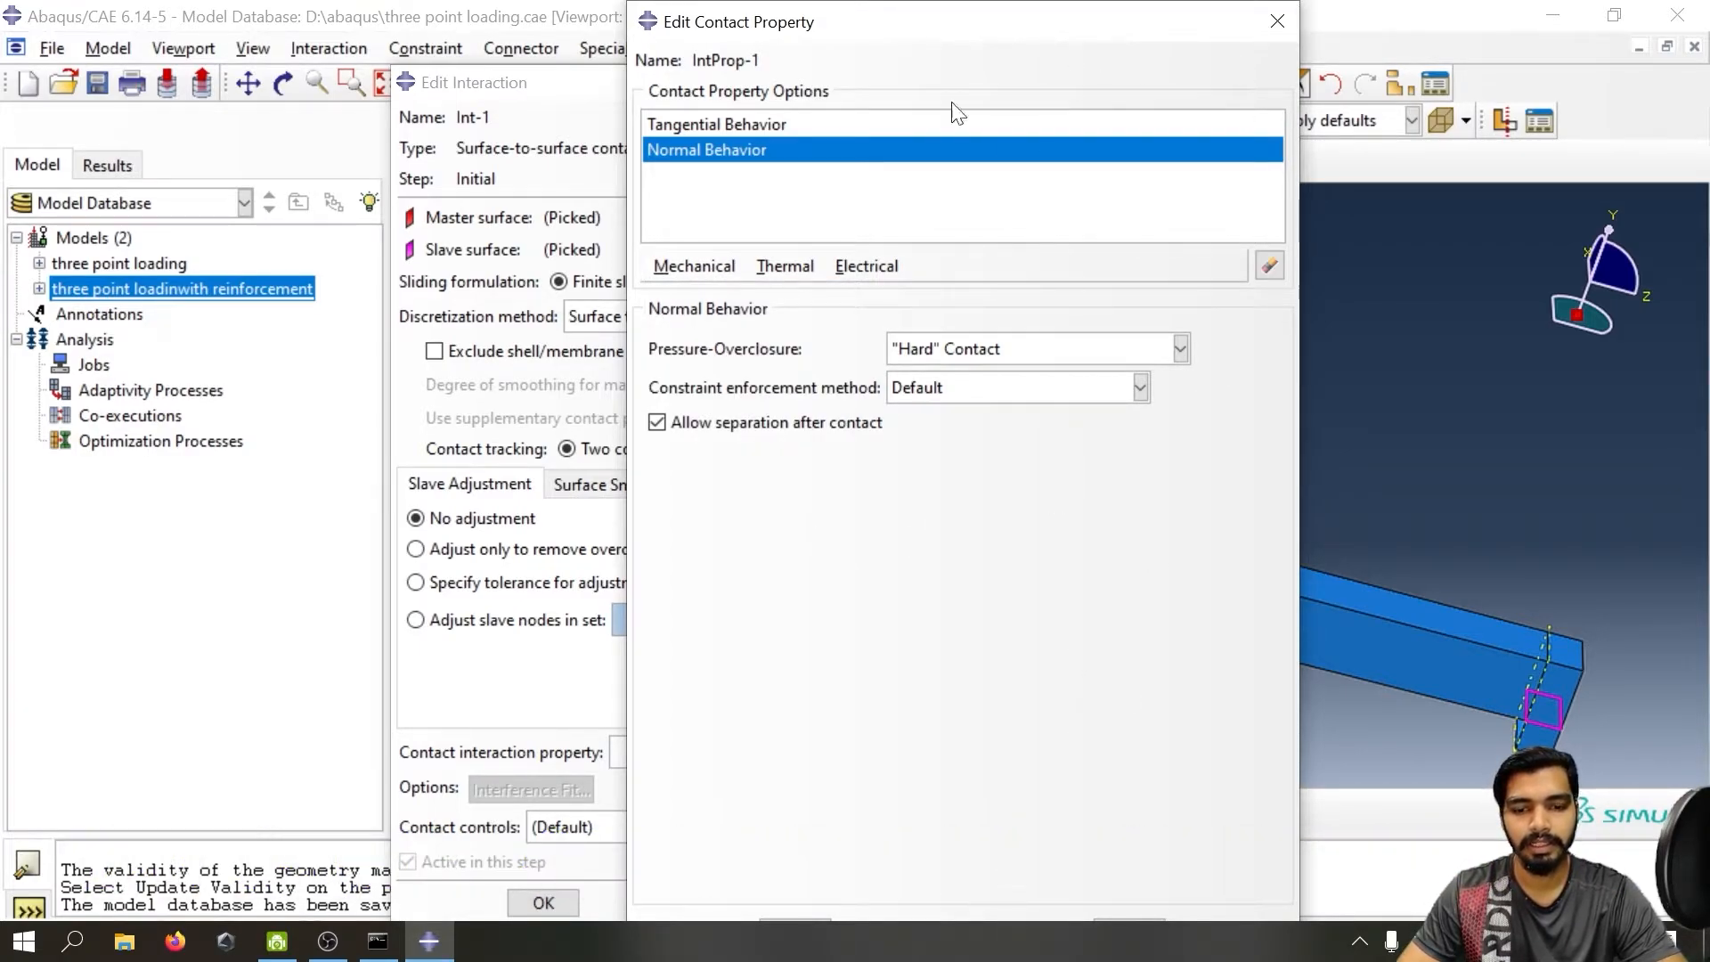
pyautogui.moveTo(905, 30); pyautogui.dragTo(918, 30)
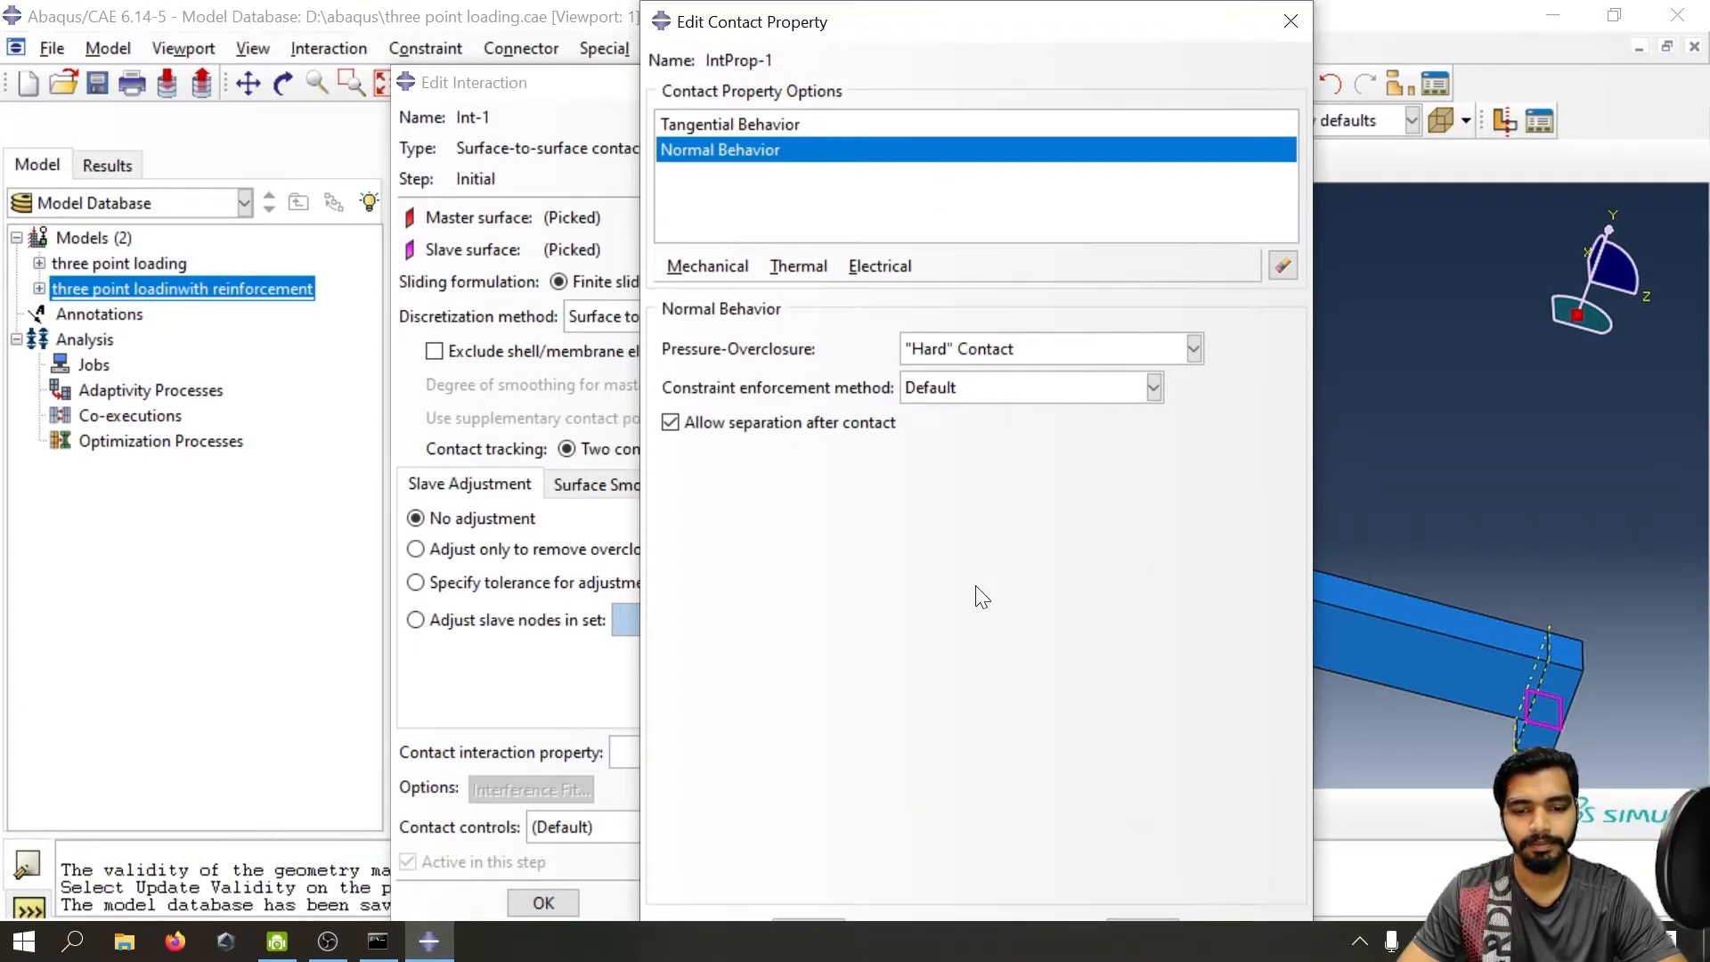
pyautogui.click(805, 918)
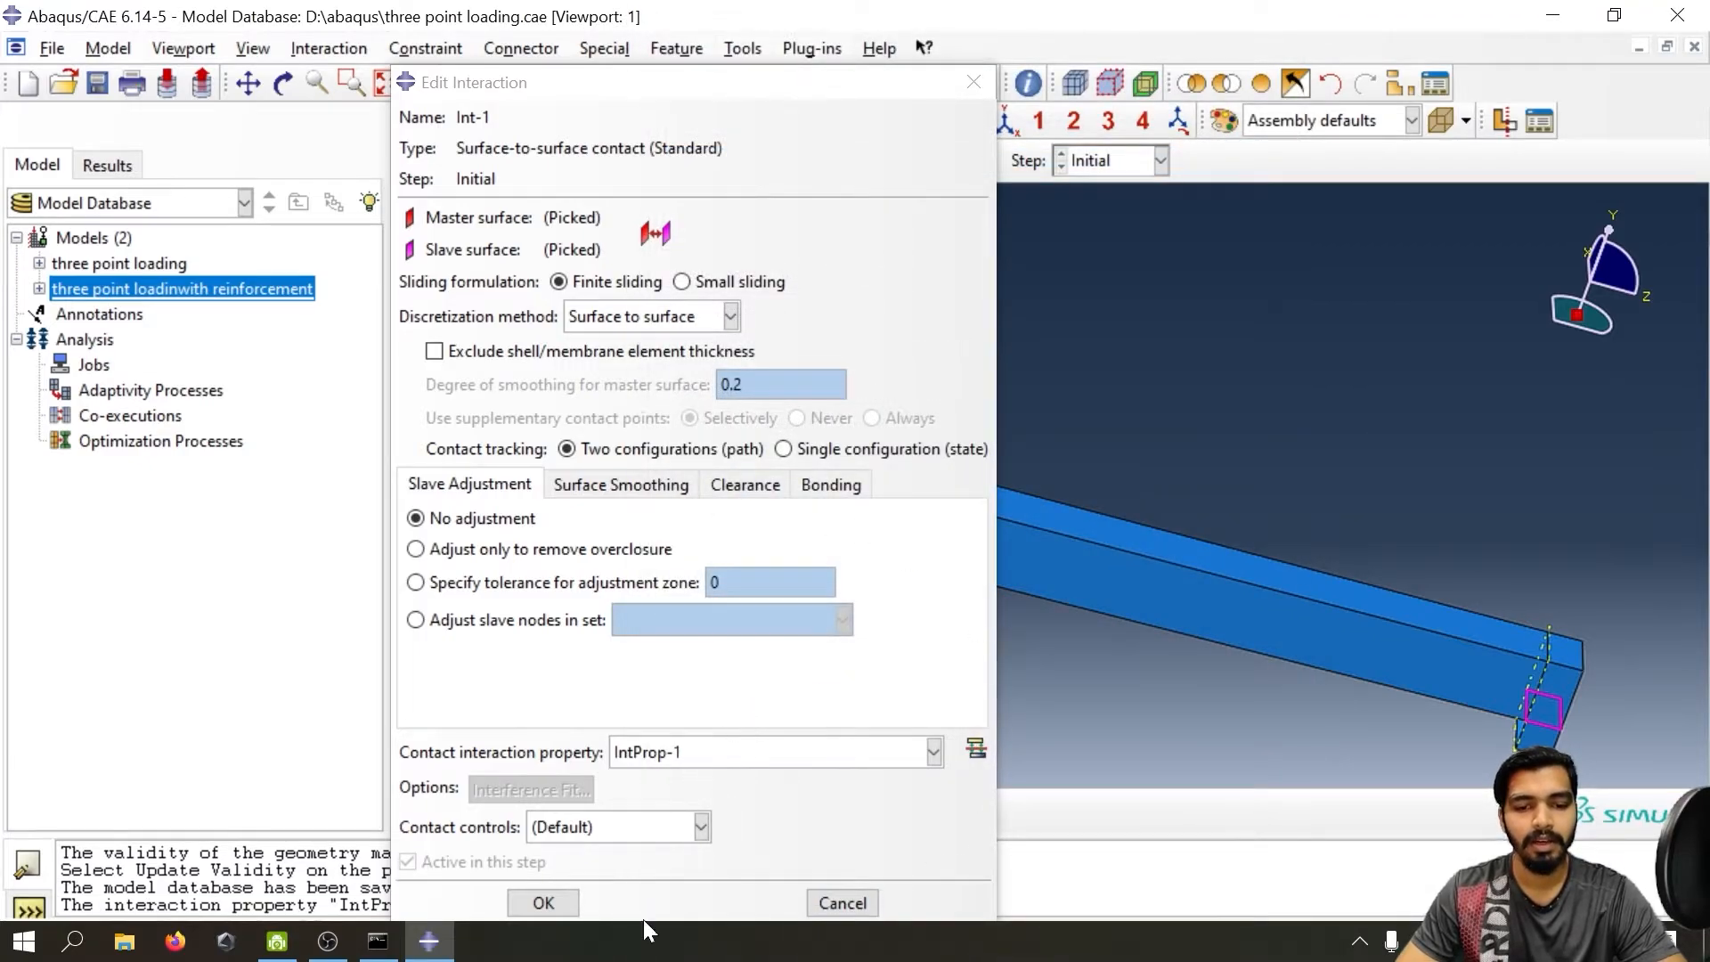
pyautogui.click(570, 903)
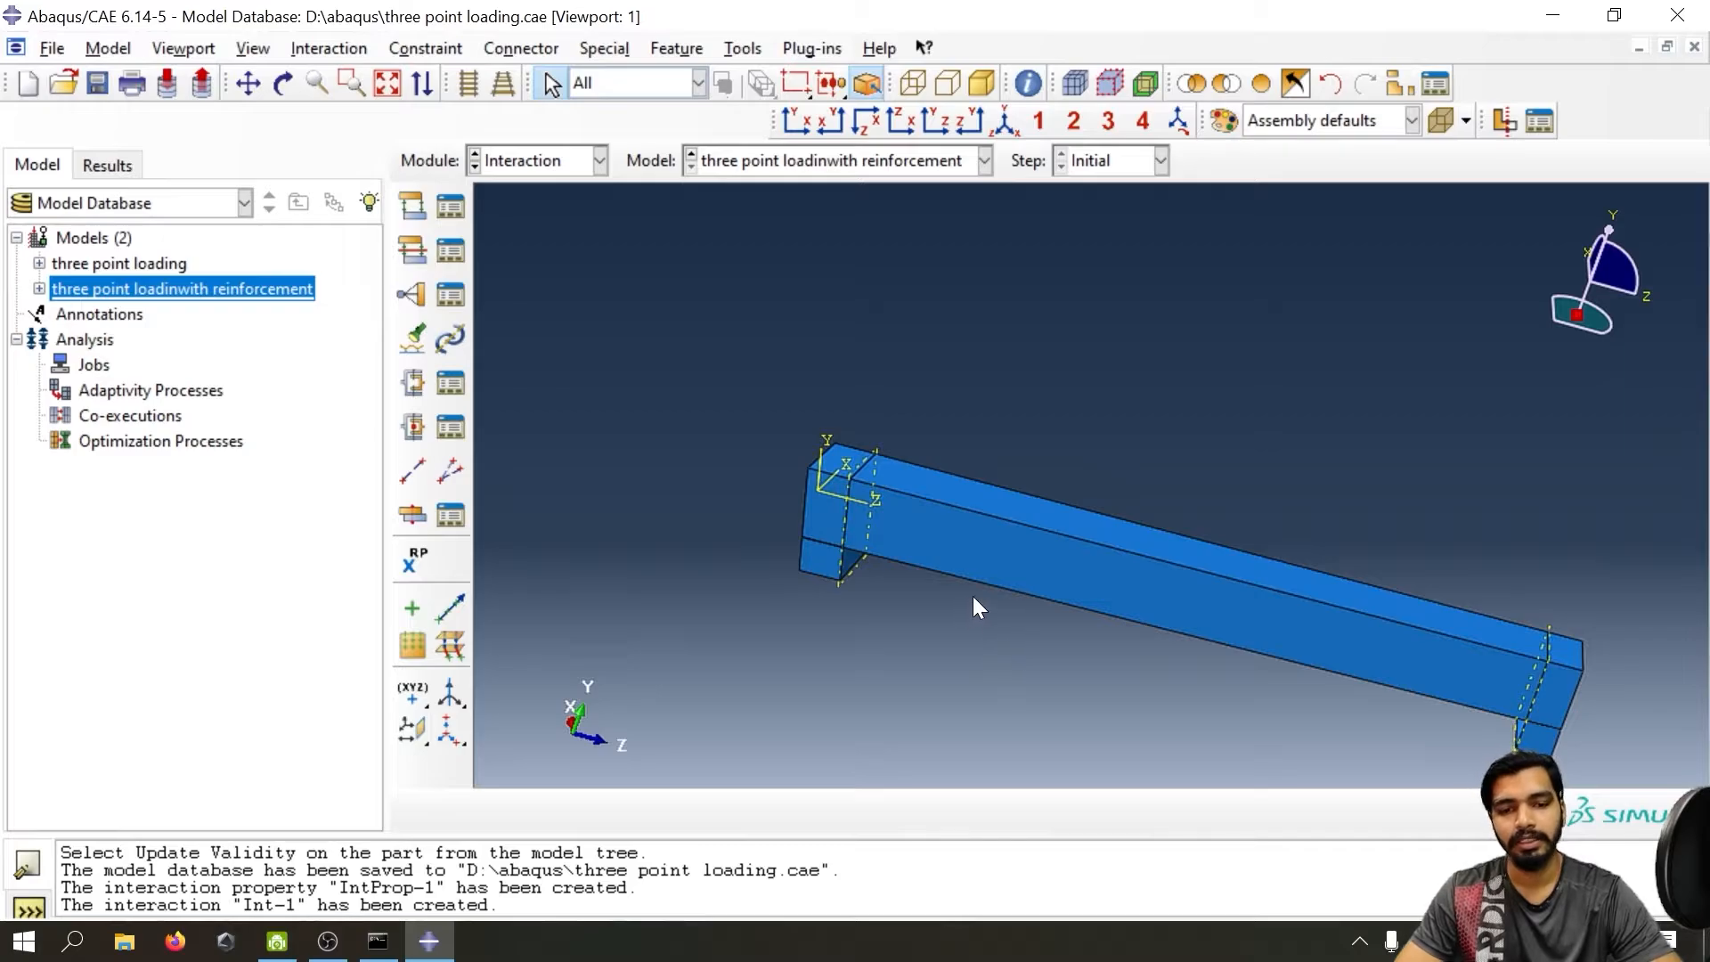
pyautogui.keyDown('ctrl'); pyautogui.keyDown('alt'); pyautogui.moveTo(973, 596); pyautogui.dragTo(1023, 496); pyautogui.keyUp('alt'); pyautogui.keyUp('ctrl')
pyautogui.scroll(5, 908, 523)
pyautogui.keyDown('ctrl'); pyautogui.keyDown('alt'); pyautogui.moveTo(807, 430); pyautogui.dragTo(1023, 454); pyautogui.keyUp('alt'); pyautogui.keyUp('ctrl')
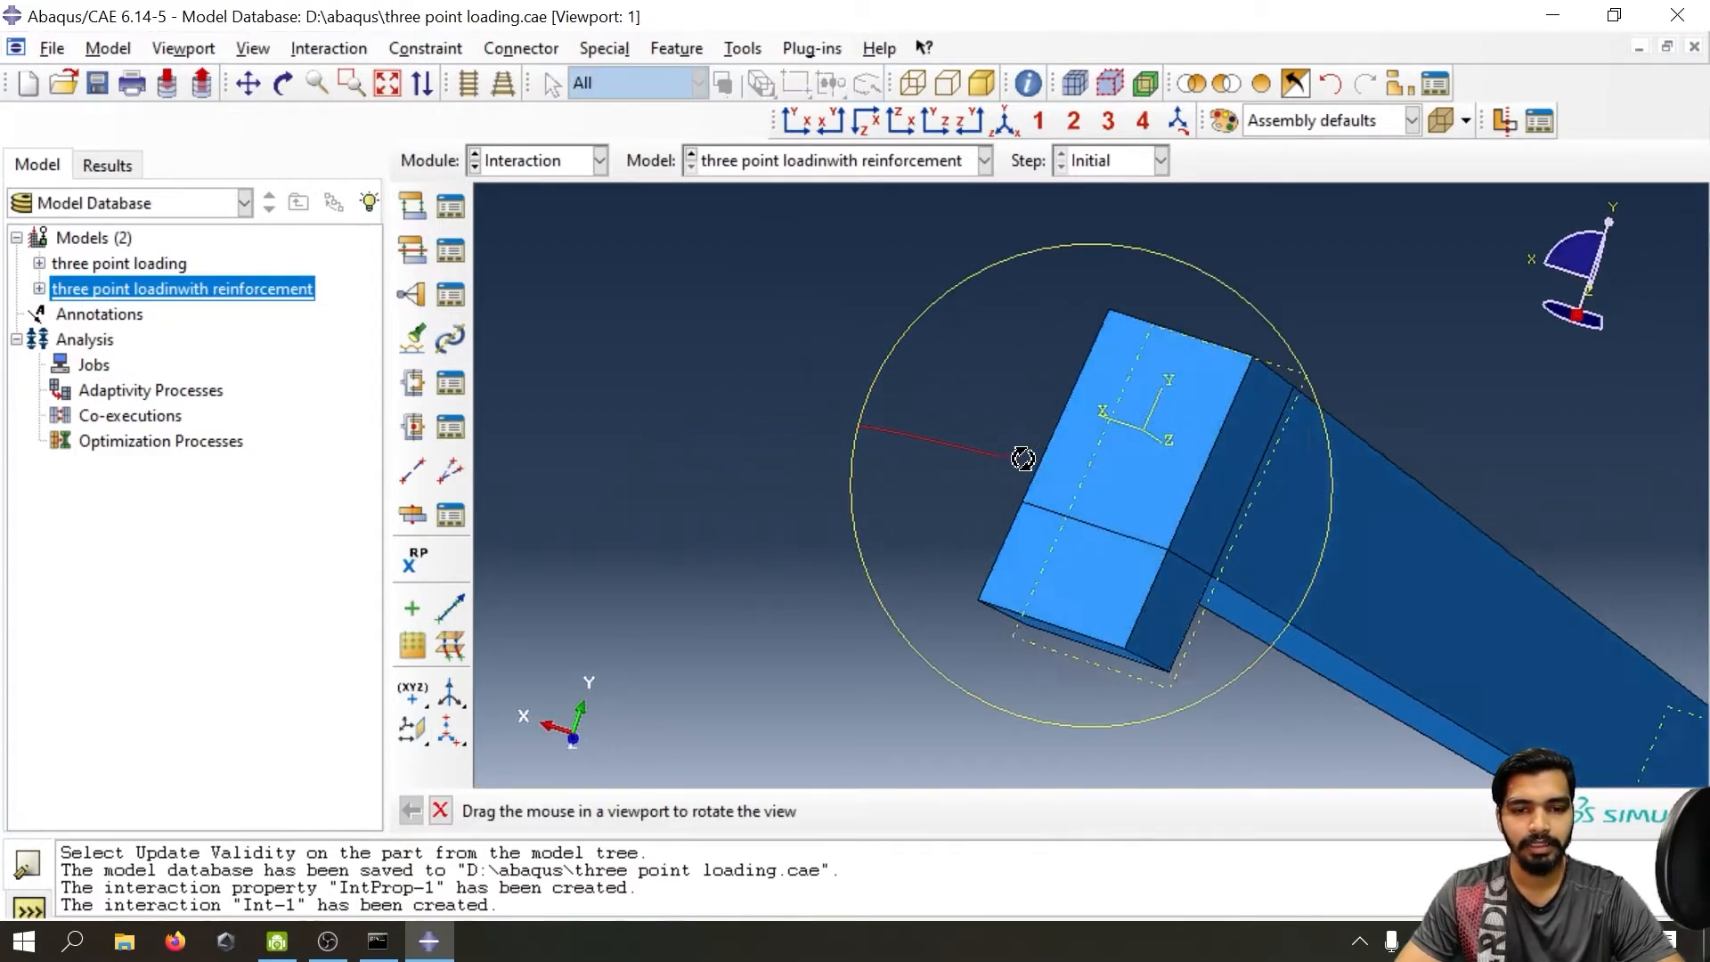
pyautogui.scroll(5, 1283, 660)
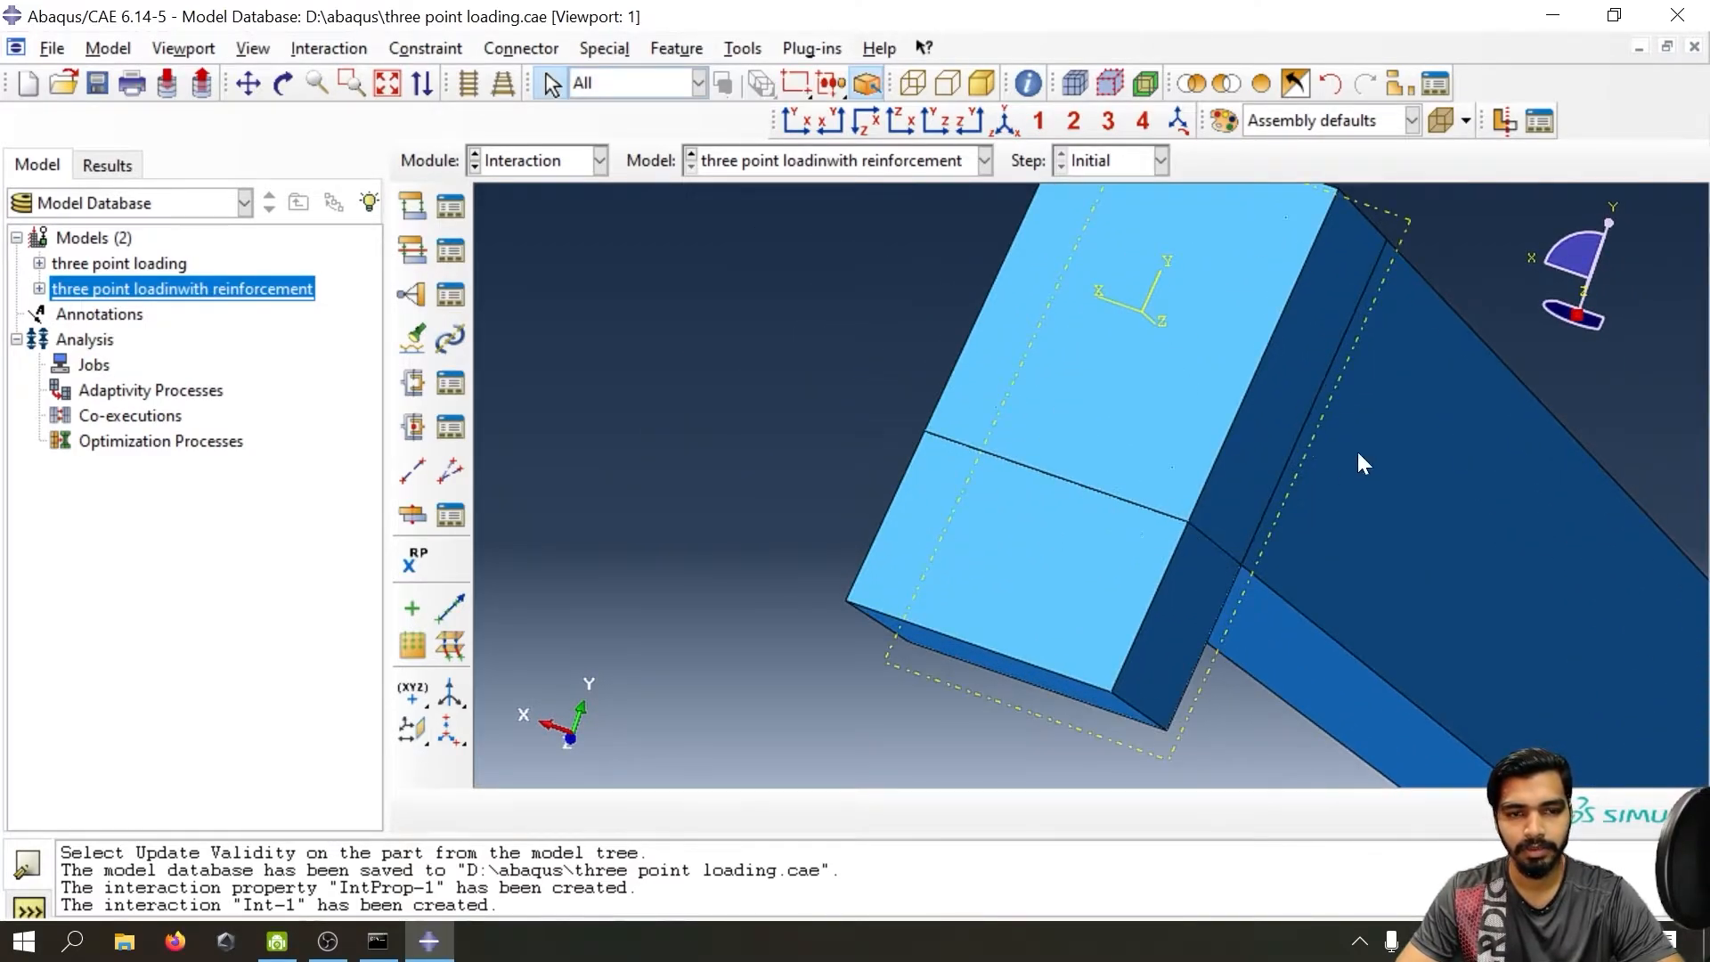
# - Remove beam-1, support-1 and support-2 from the displayed instances so only the reinforcement cage is shown
pyautogui.keyDown('ctrl'); pyautogui.keyDown('alt'); pyautogui.moveTo(1358, 452); pyautogui.dragTo(1230, 561); pyautogui.keyUp('alt'); pyautogui.keyUp('ctrl')
pyautogui.scroll(-3, 1229, 561)
pyautogui.scroll(-3, 1229, 563)
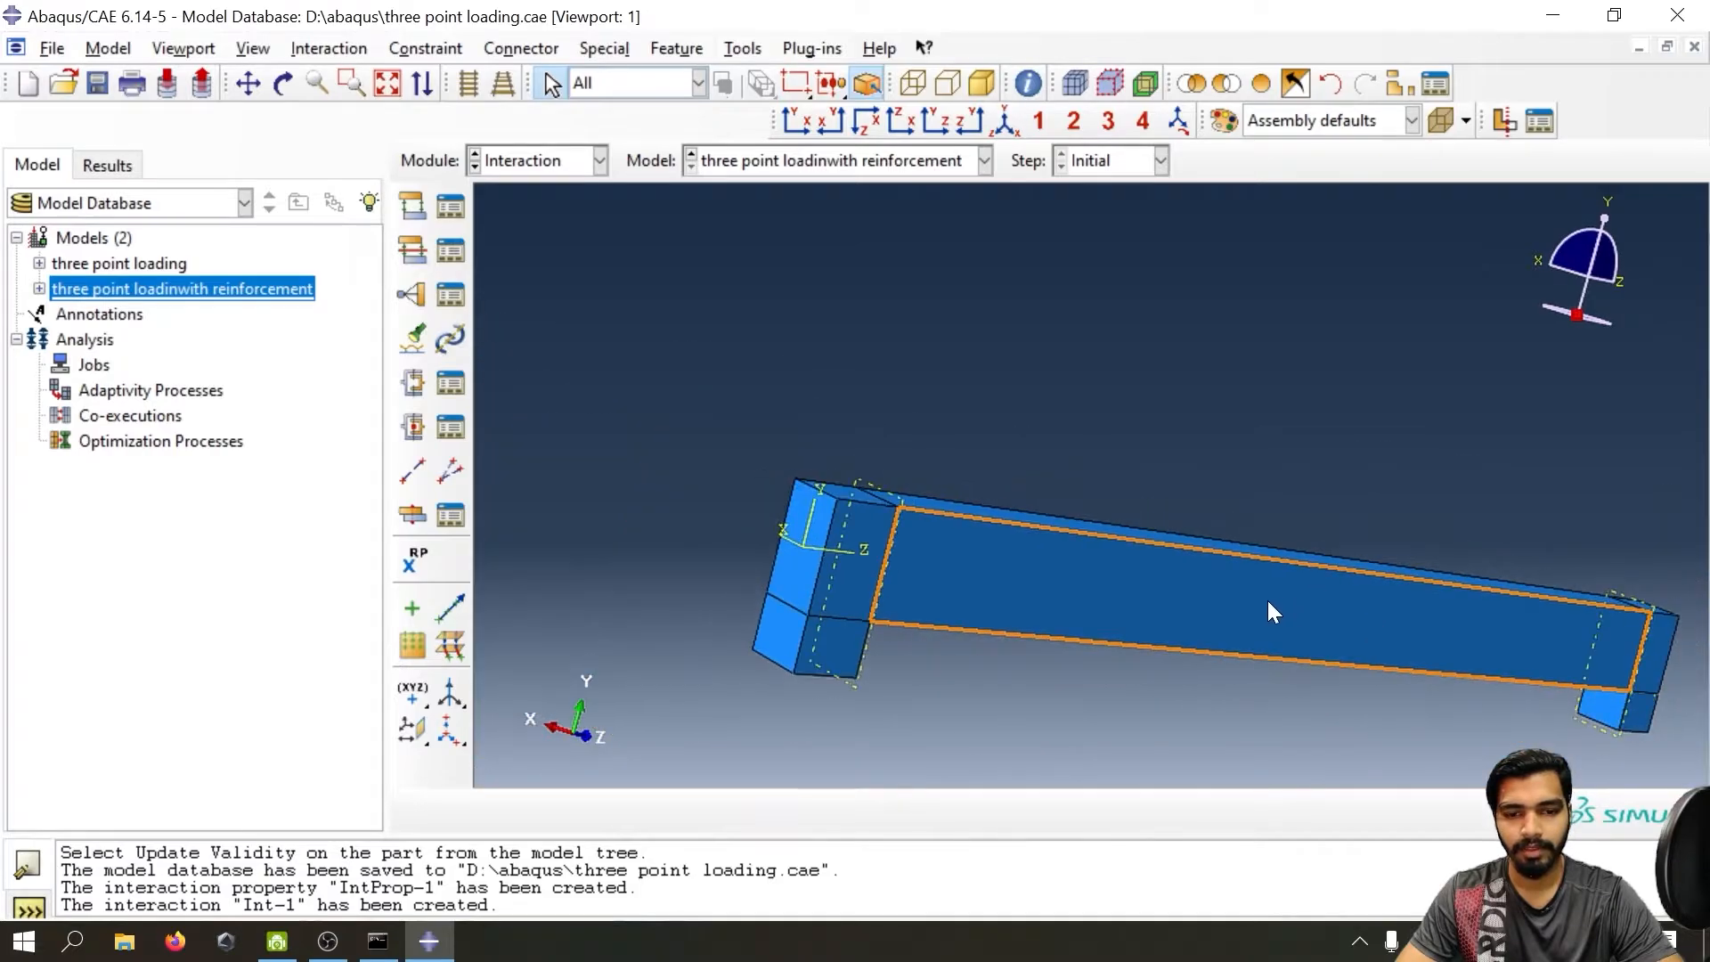
pyautogui.keyDown('ctrl'); pyautogui.keyDown('alt'); pyautogui.moveTo(1596, 679); pyautogui.dragTo(1461, 597); pyautogui.keyUp('alt'); pyautogui.keyUp('ctrl')
pyautogui.scroll(3, 1461, 597)
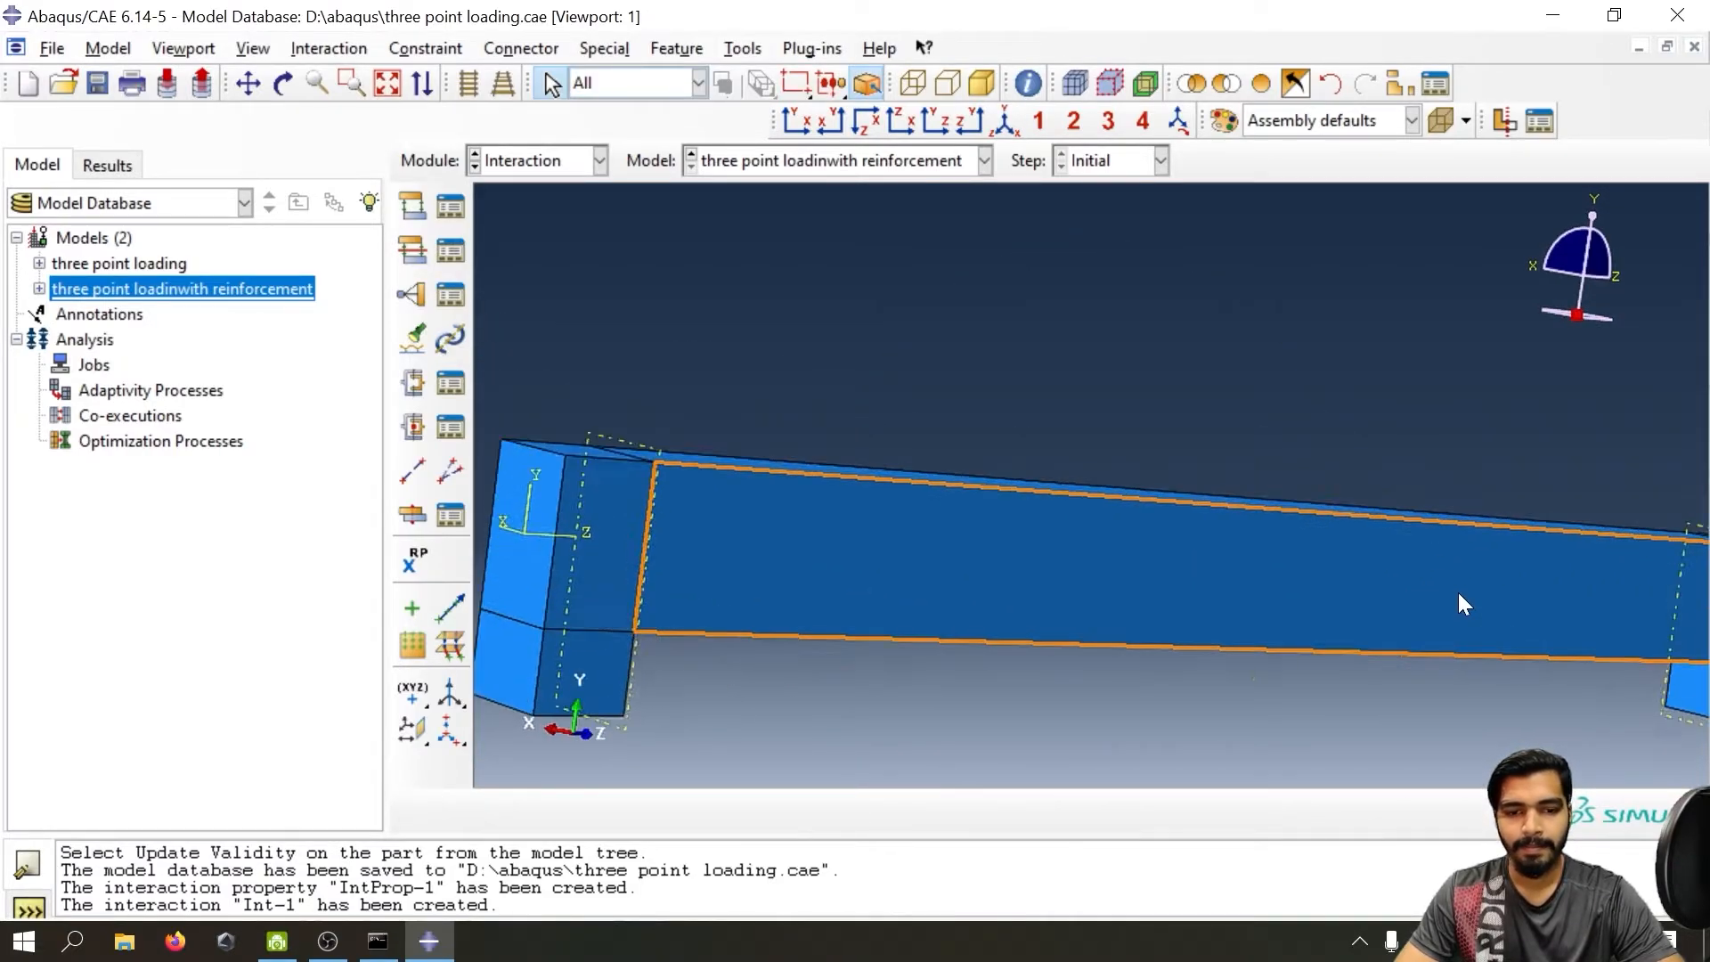
pyautogui.scroll(1, 1458, 591)
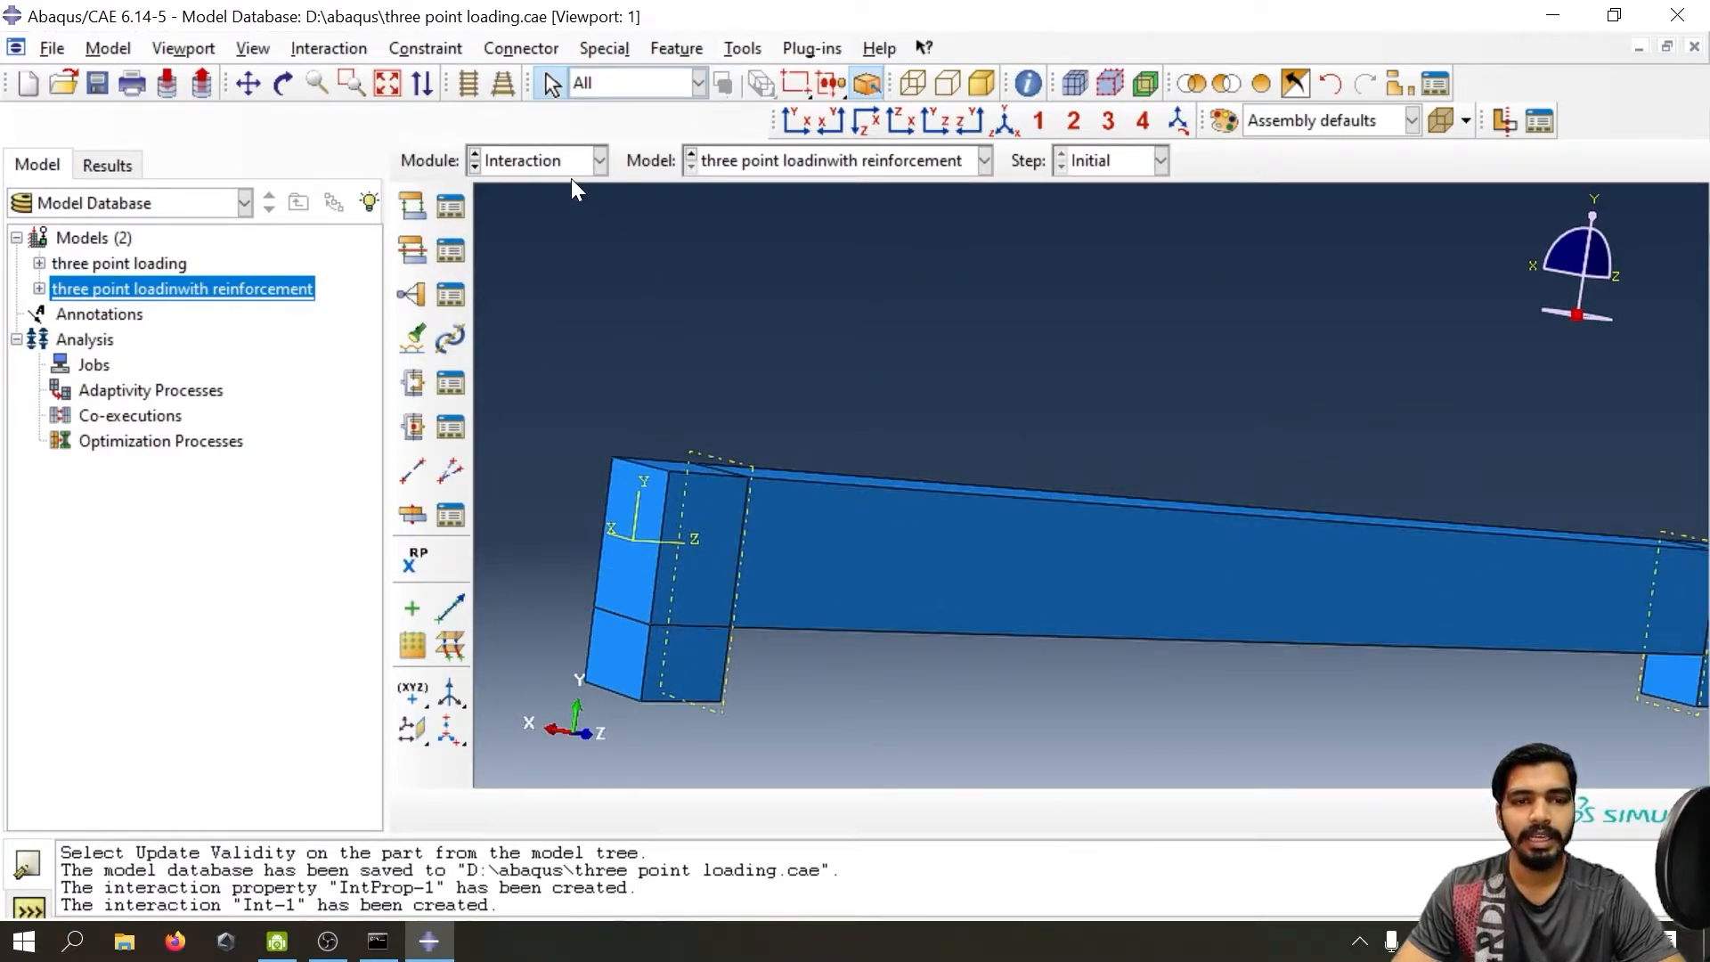
pyautogui.click(1400, 86)
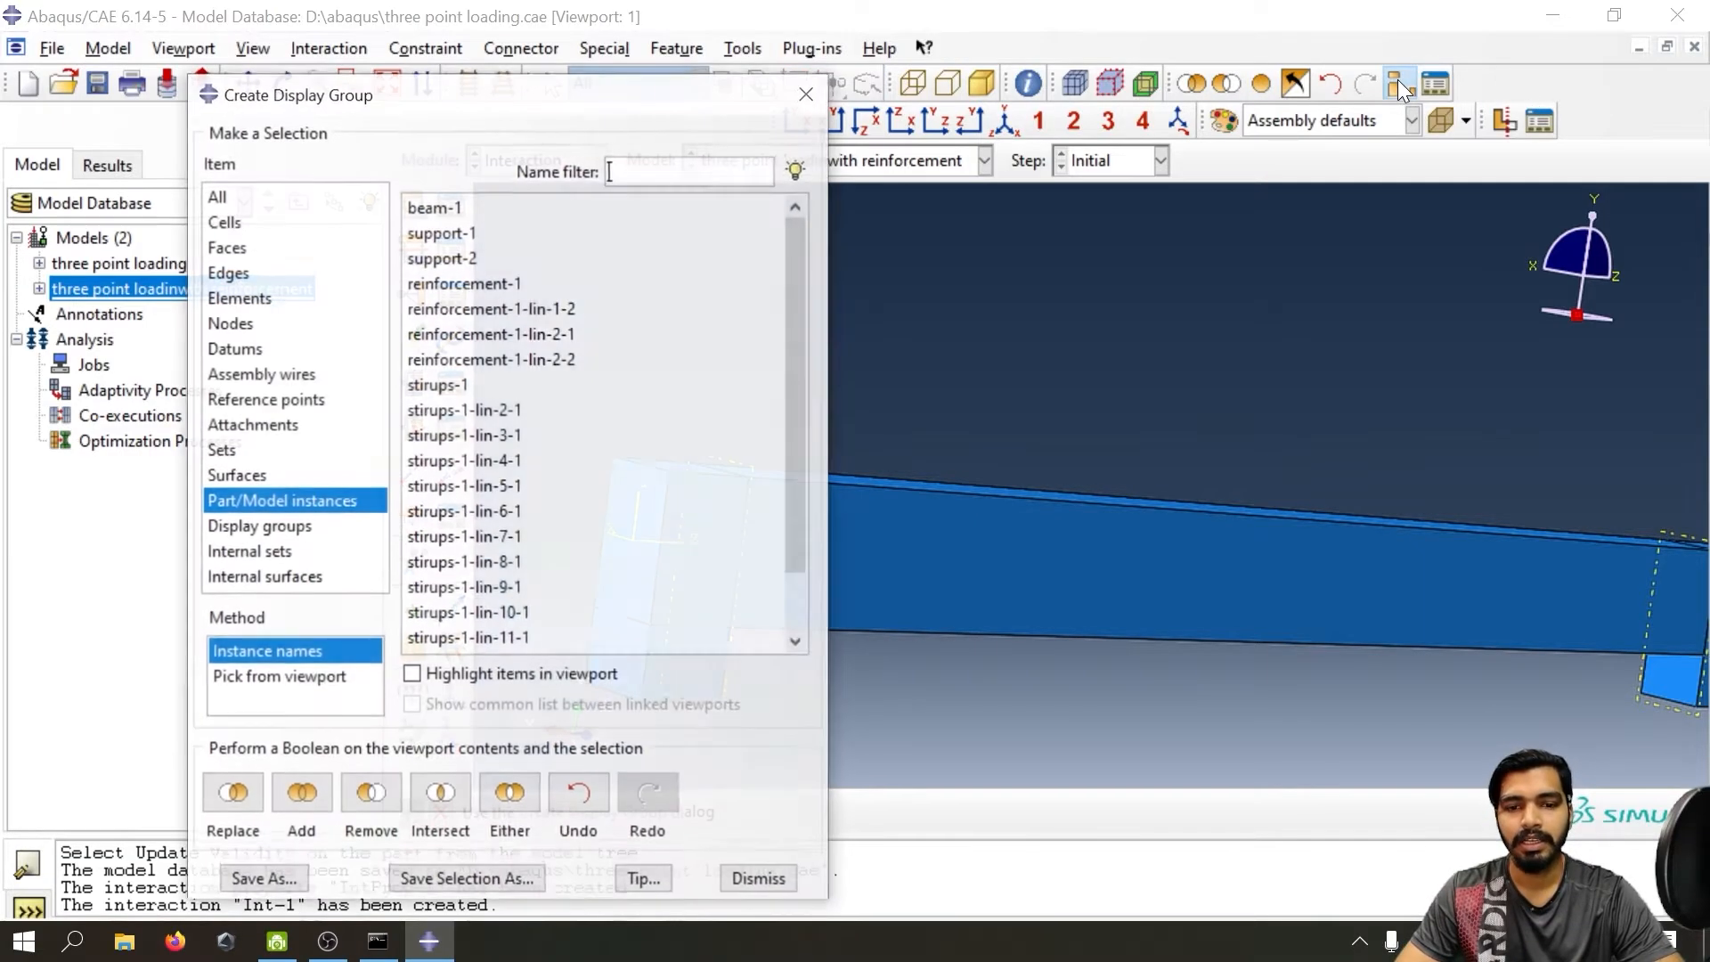
pyautogui.moveTo(495, 210); pyautogui.dragTo(489, 254)
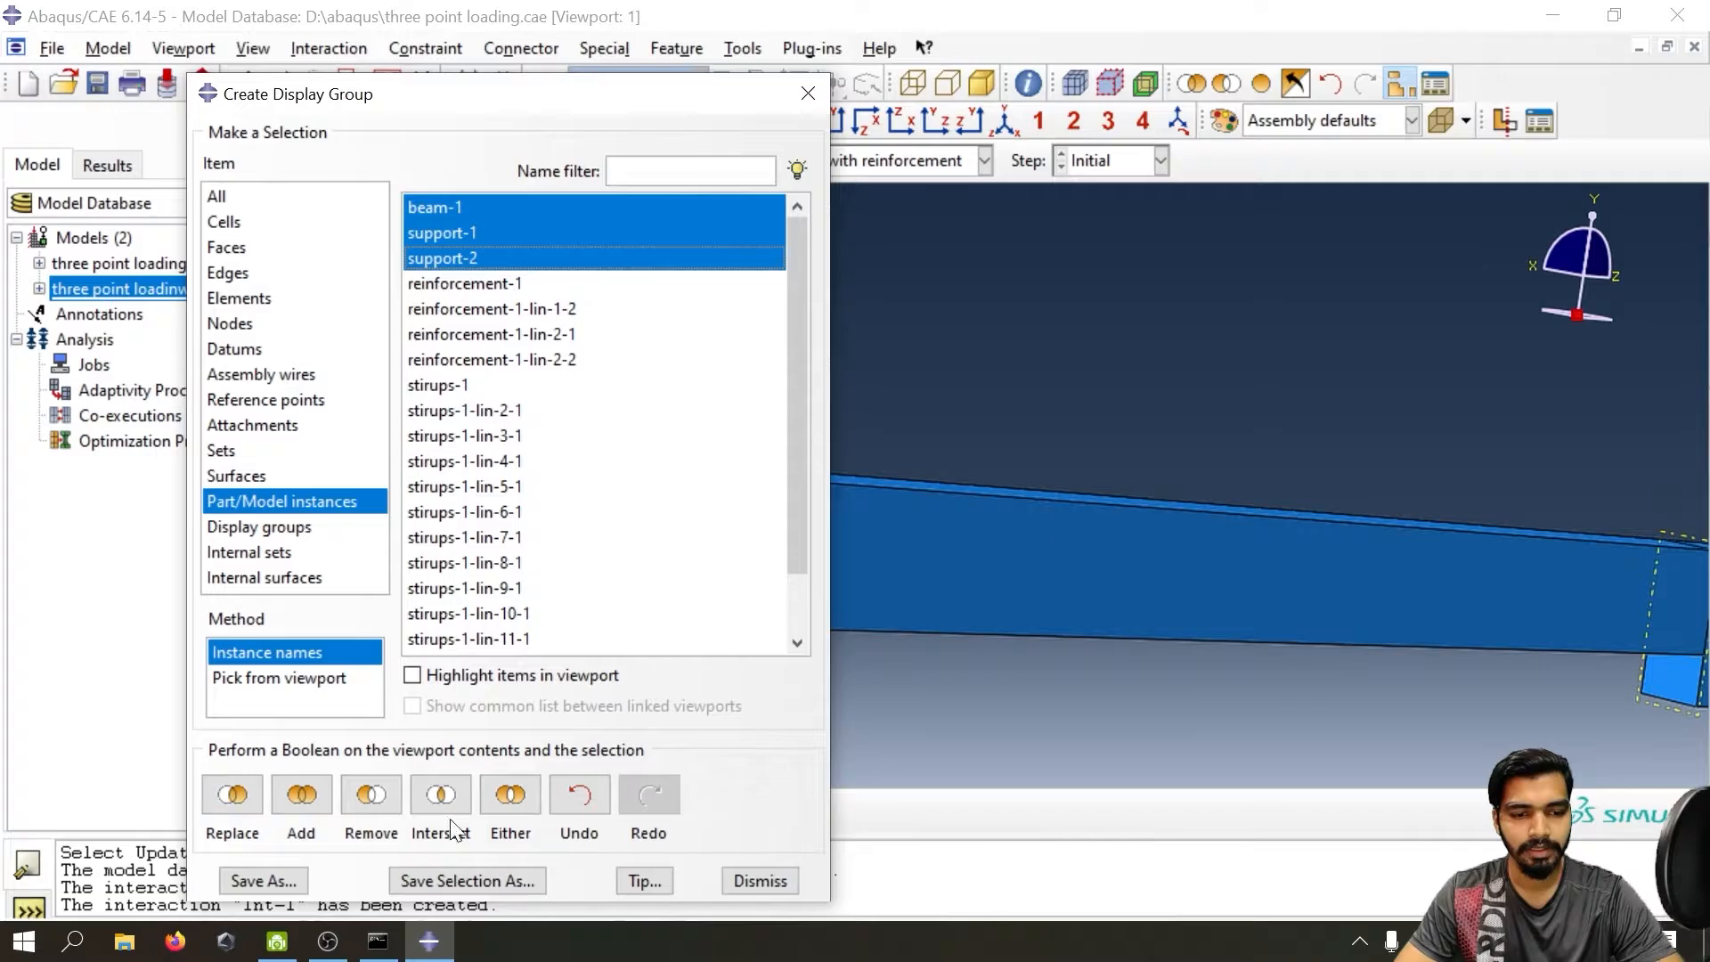
pyautogui.click(374, 796)
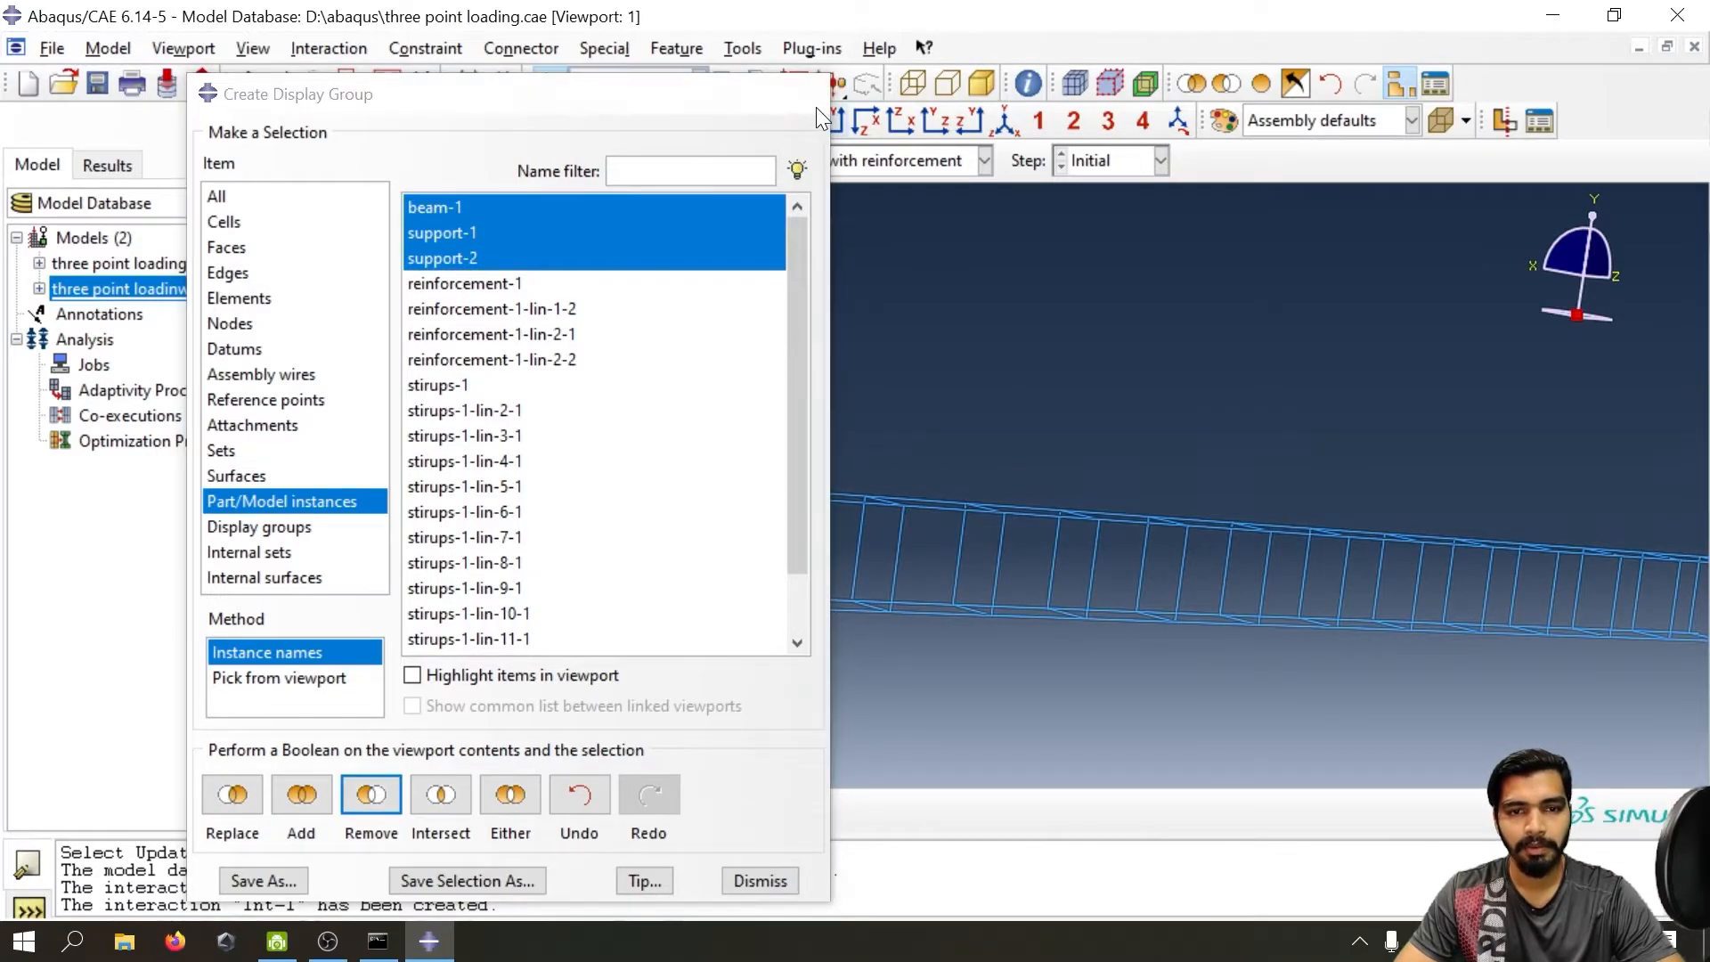
pyautogui.click(808, 93)
# - Create a geometry set named rf combination containing all the reinforcement bars and stirrups
pyautogui.scroll(-2, 1028, 606)
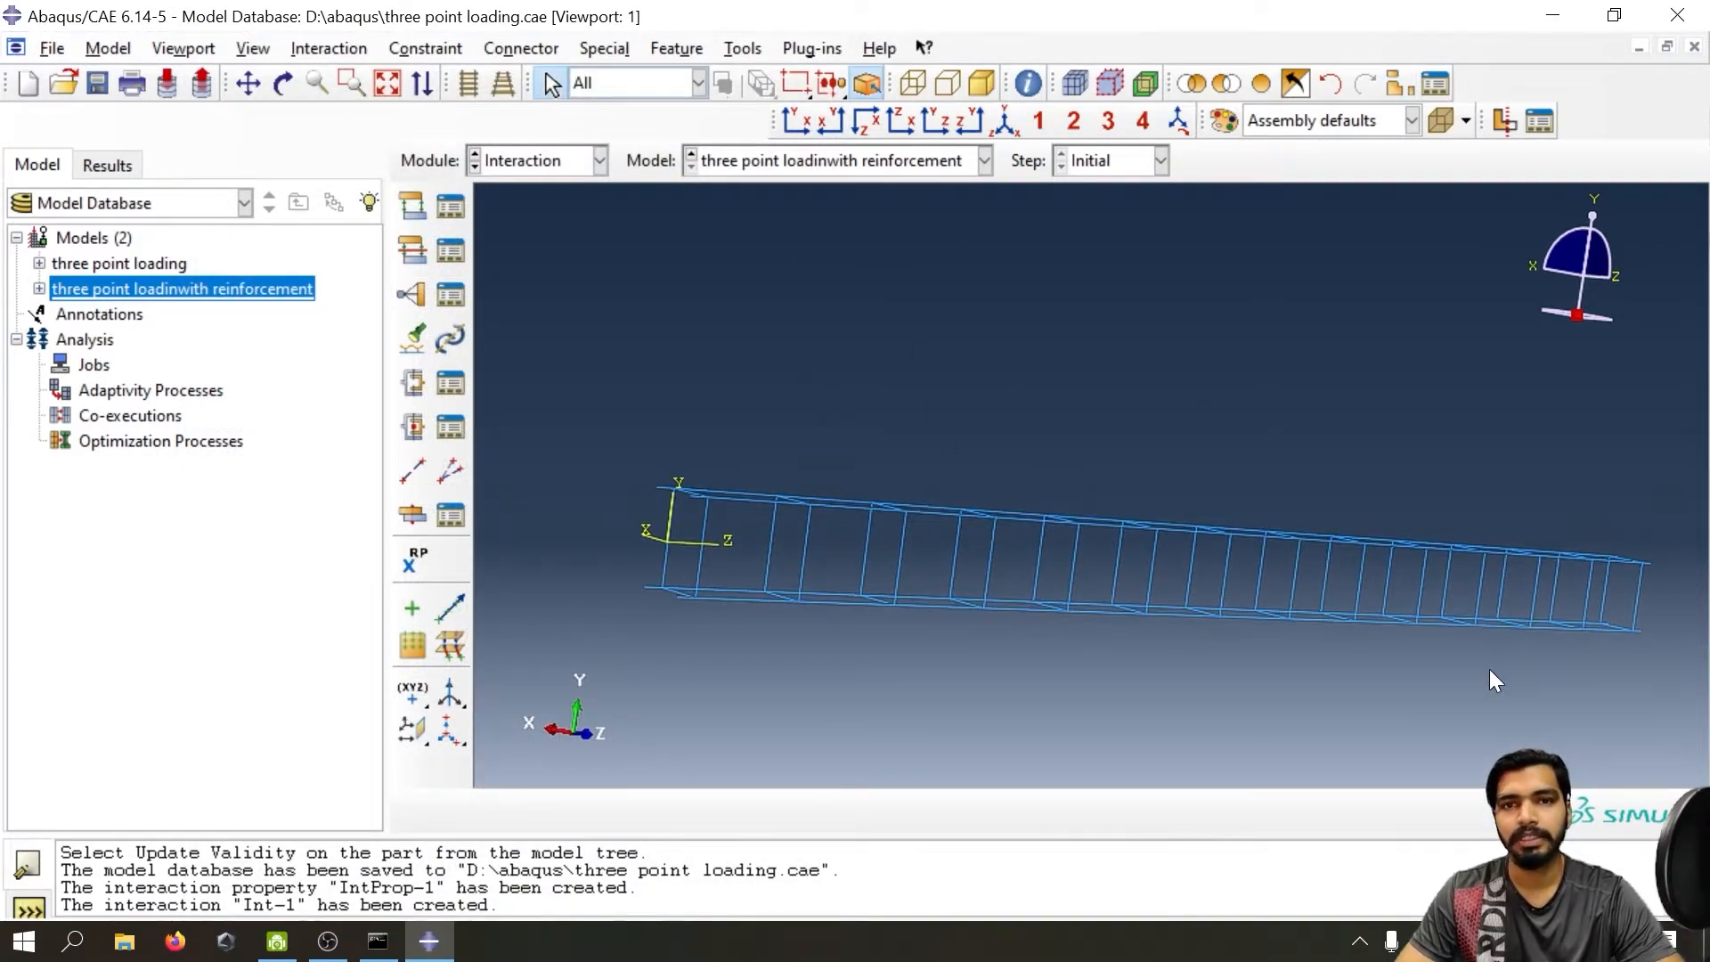
pyautogui.moveTo(1668, 519); pyautogui.dragTo(589, 655)
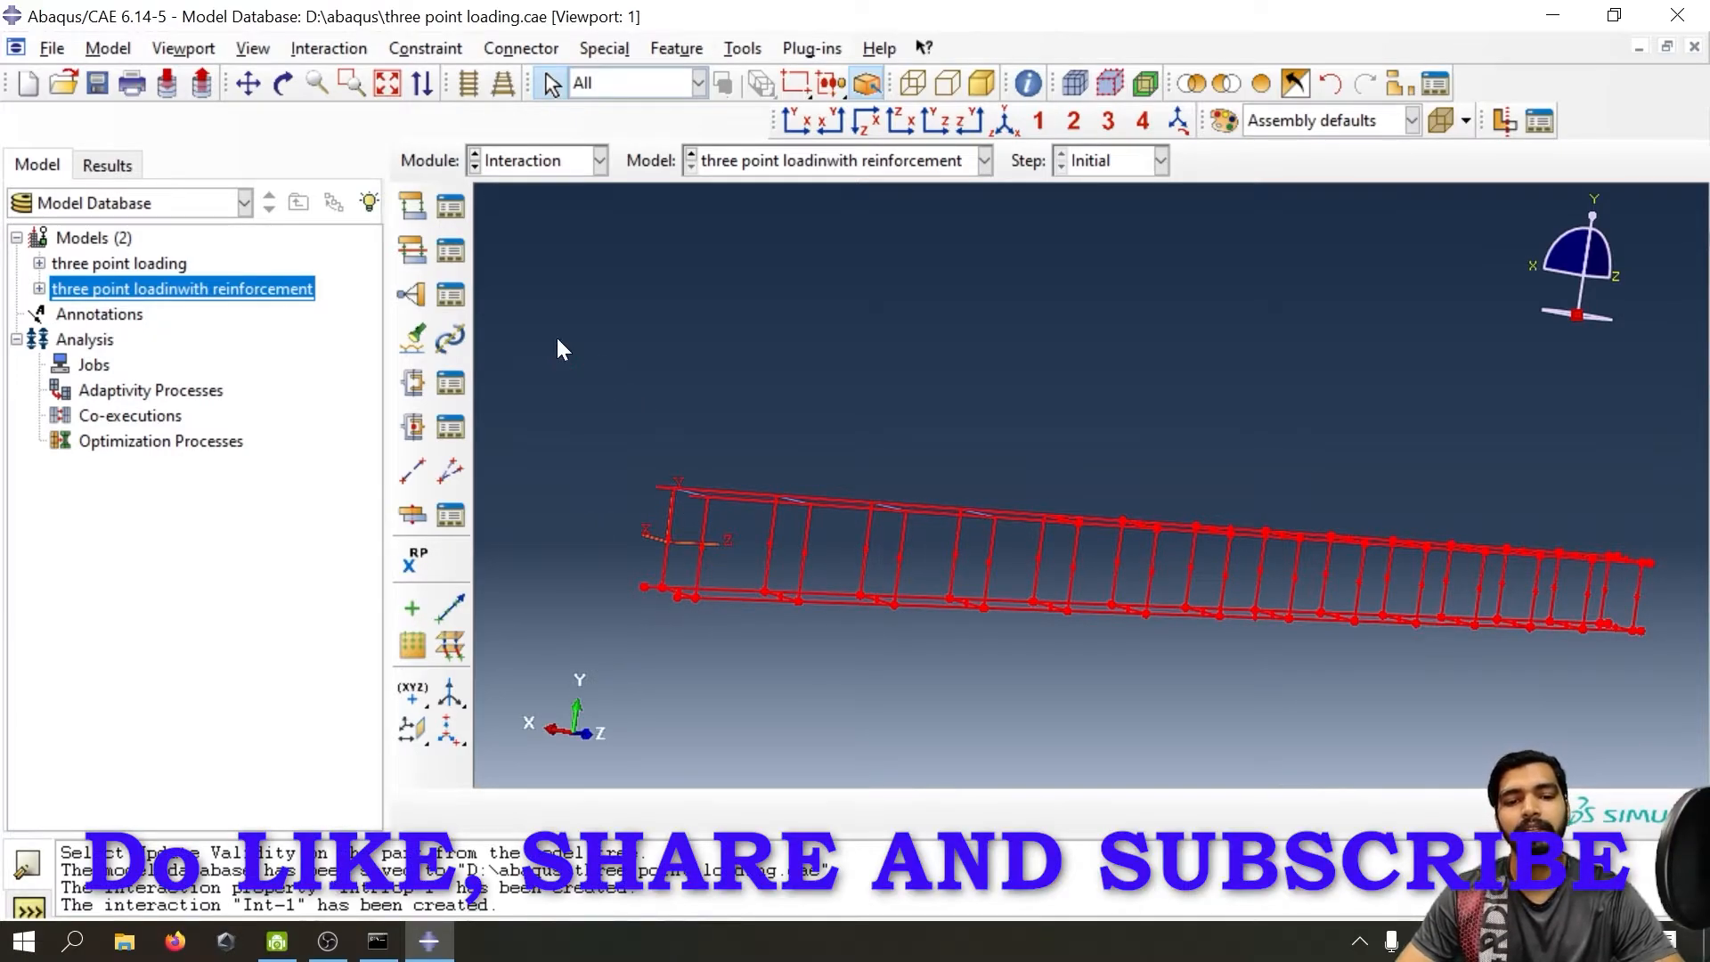
pyautogui.moveTo(558, 344); pyautogui.dragTo(1697, 768)
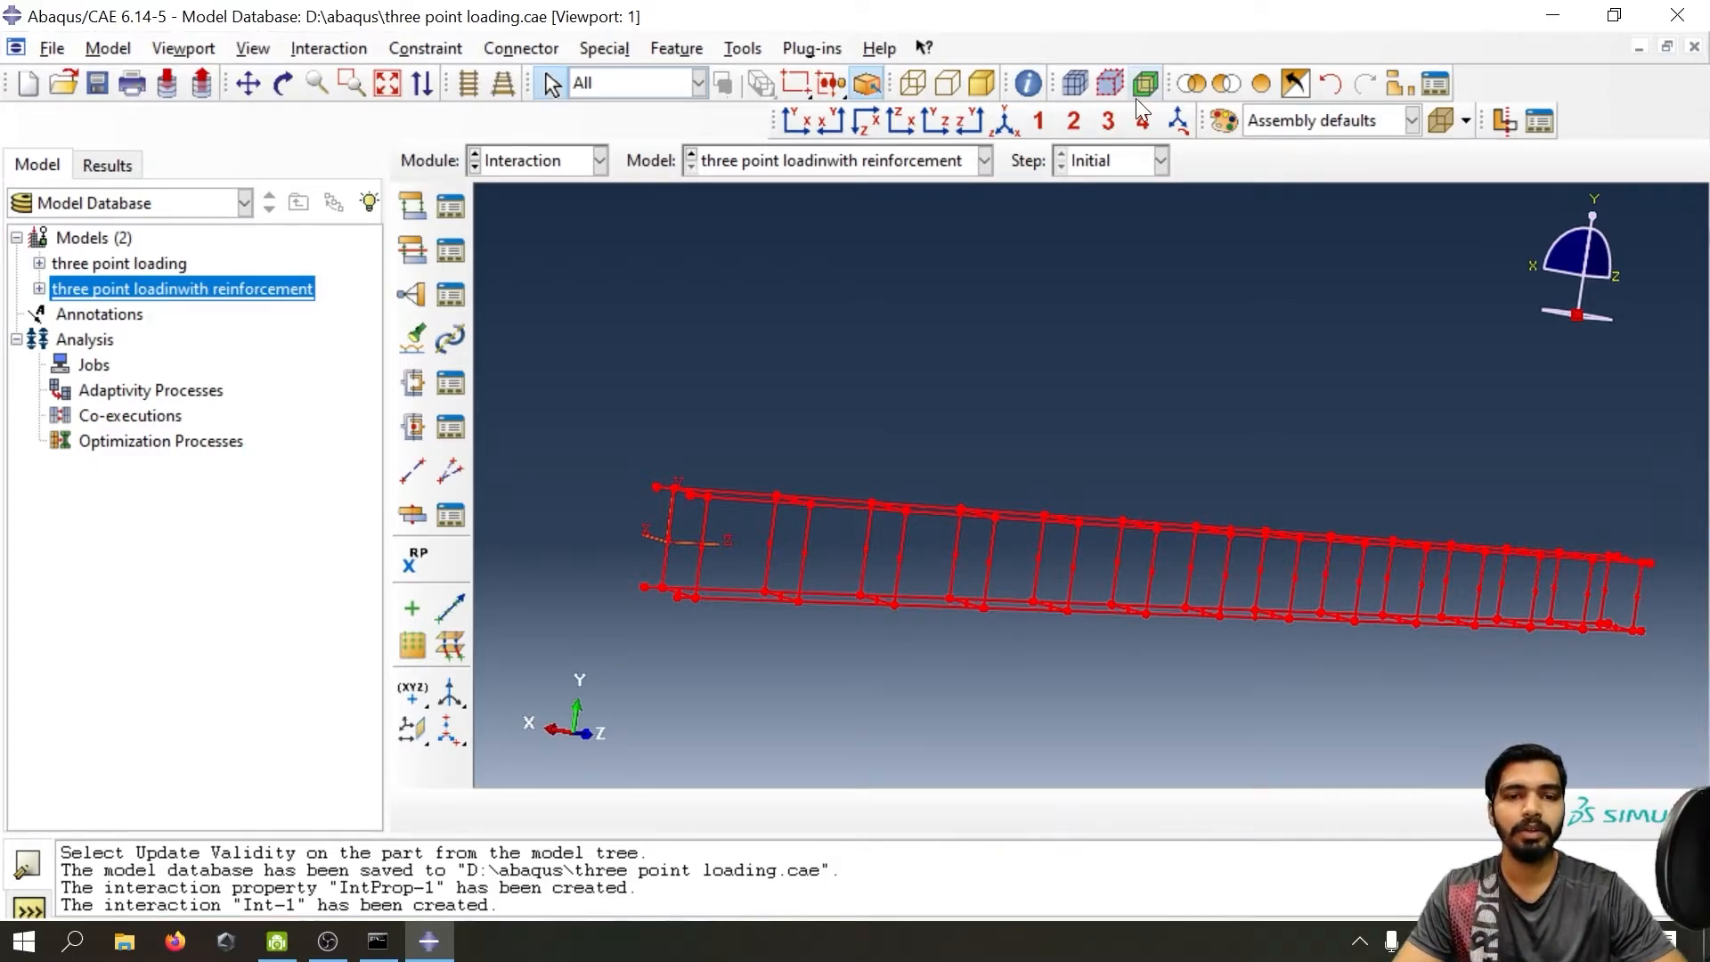
pyautogui.click(737, 50)
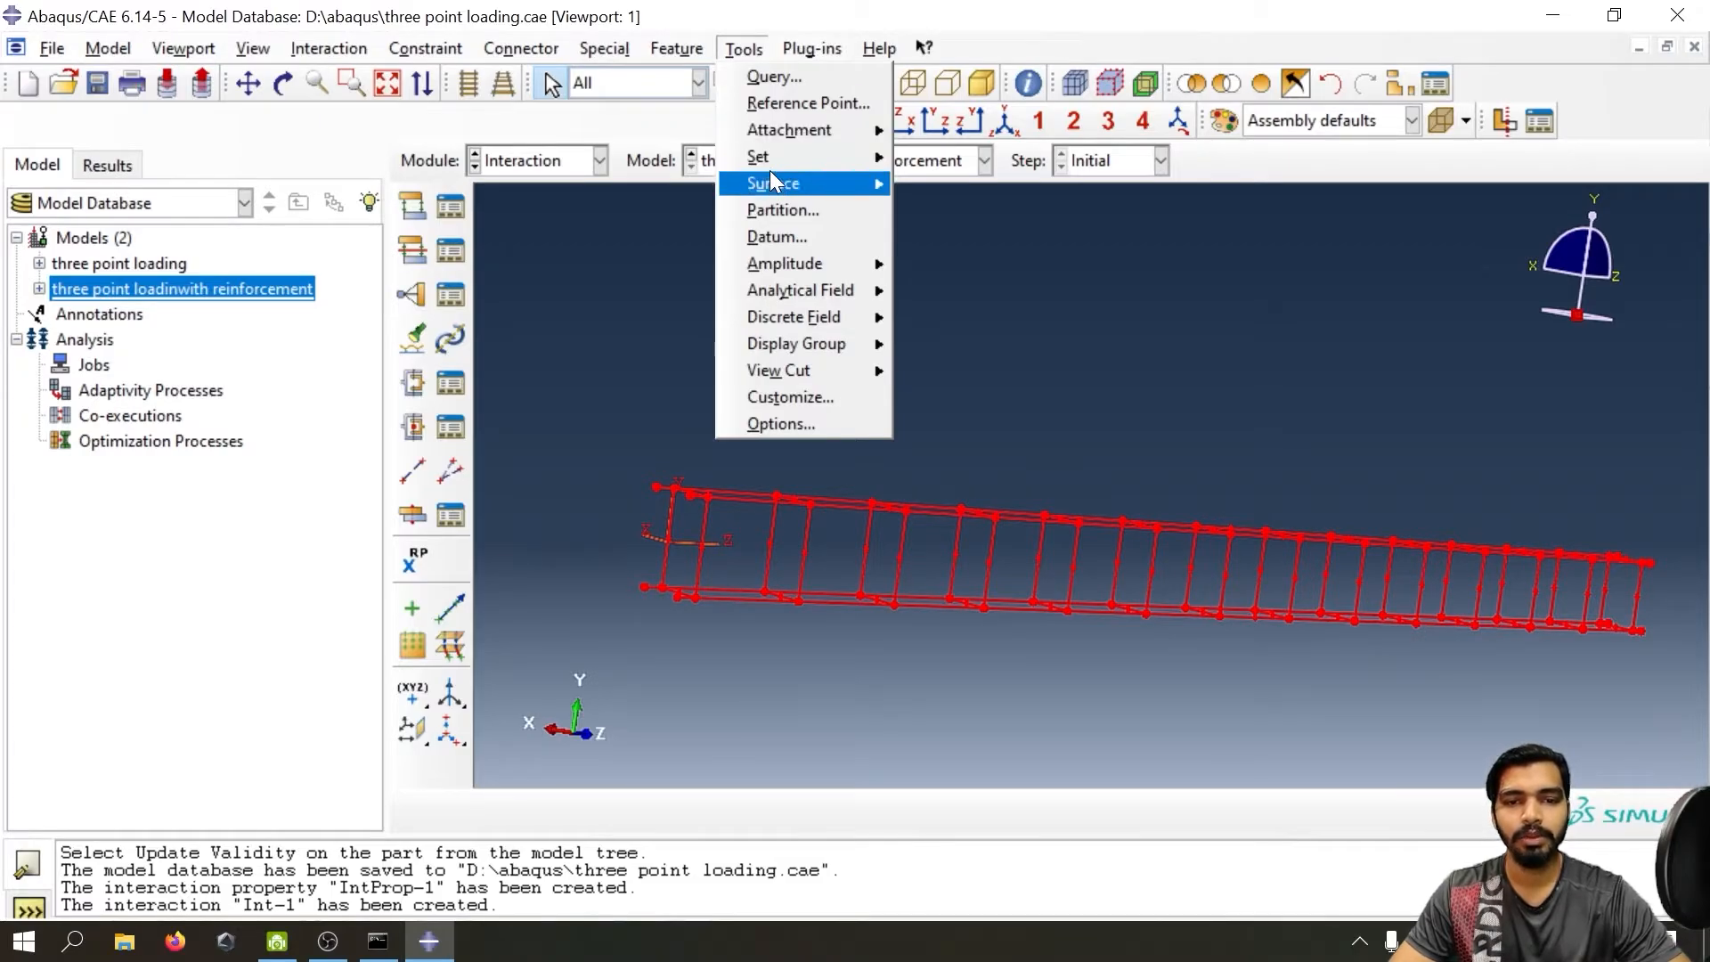
pyautogui.moveTo(805, 163)
pyautogui.click(948, 185)
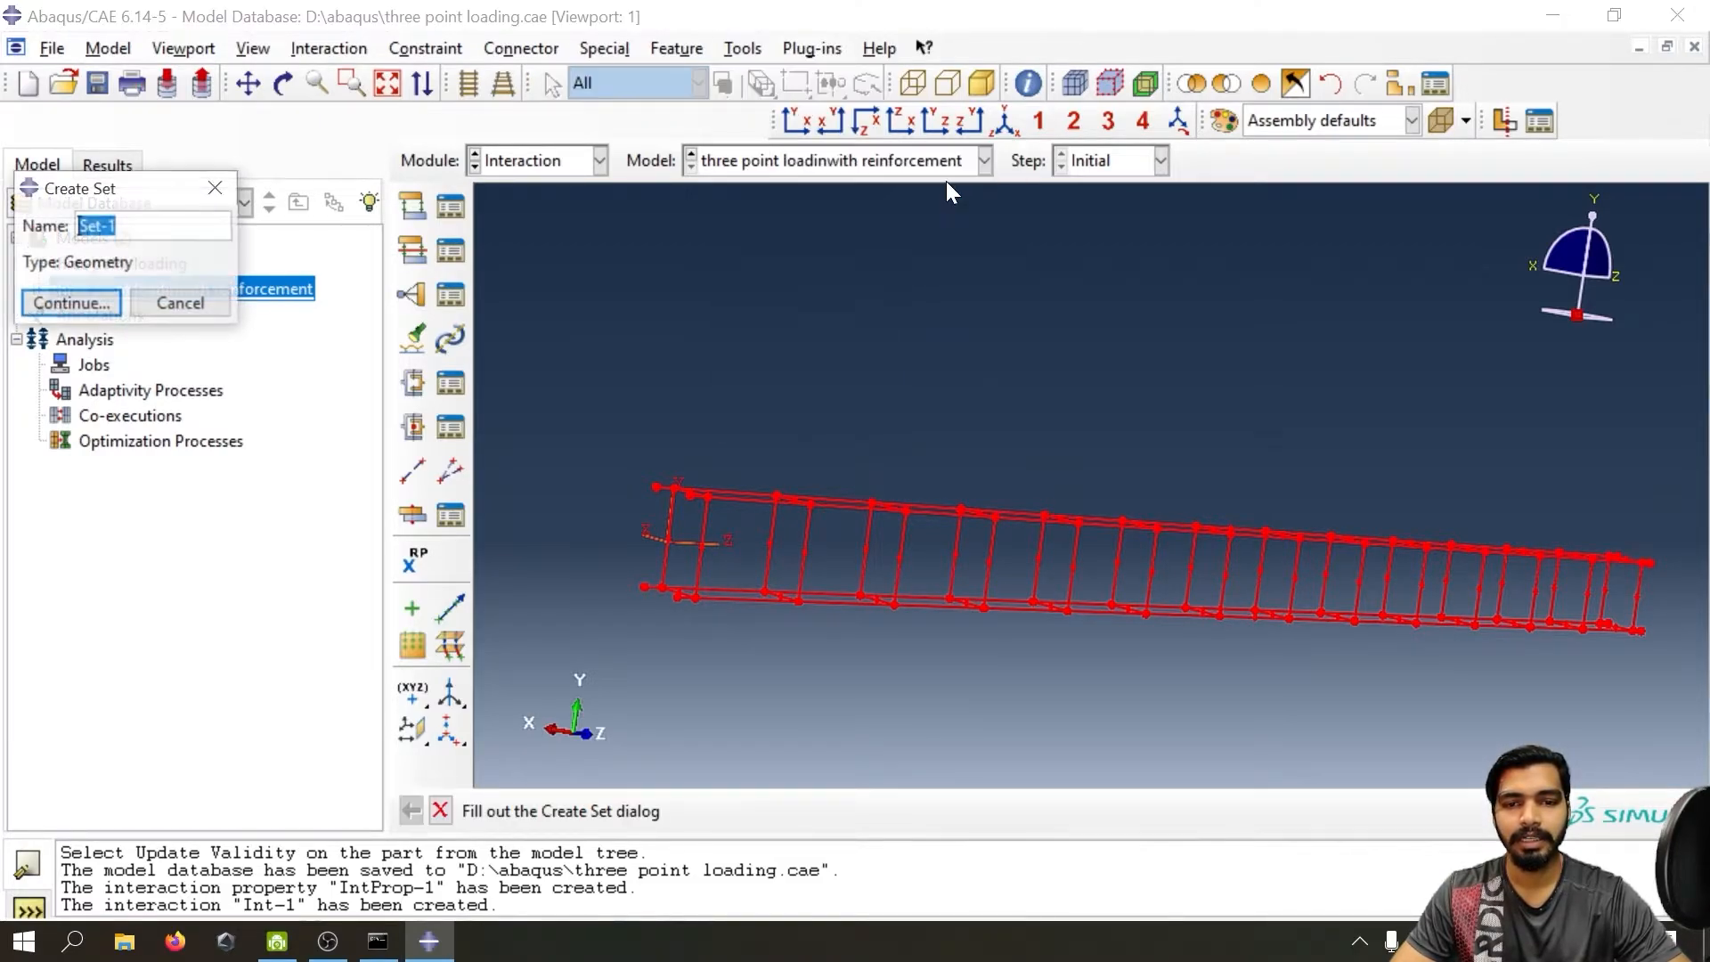
pyautogui.moveTo(172, 203); pyautogui.dragTo(741, 238)
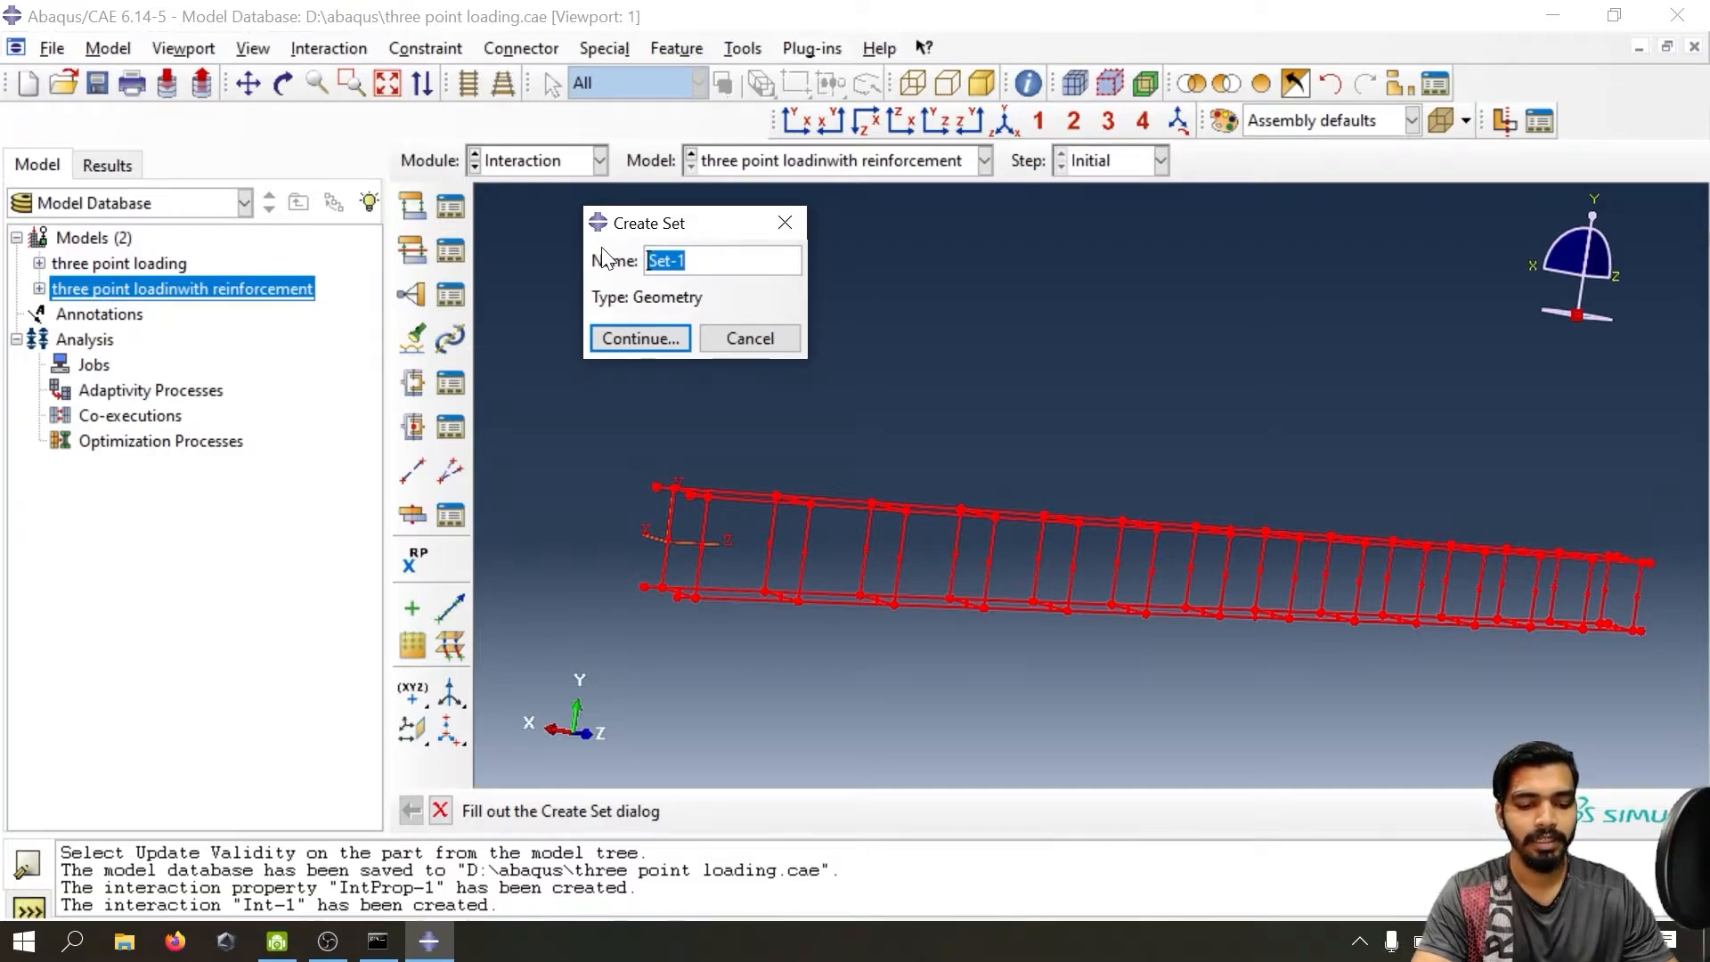
pyautogui.write('re')
pyautogui.press('BackSpace')
pyautogui.press('BackSpace')
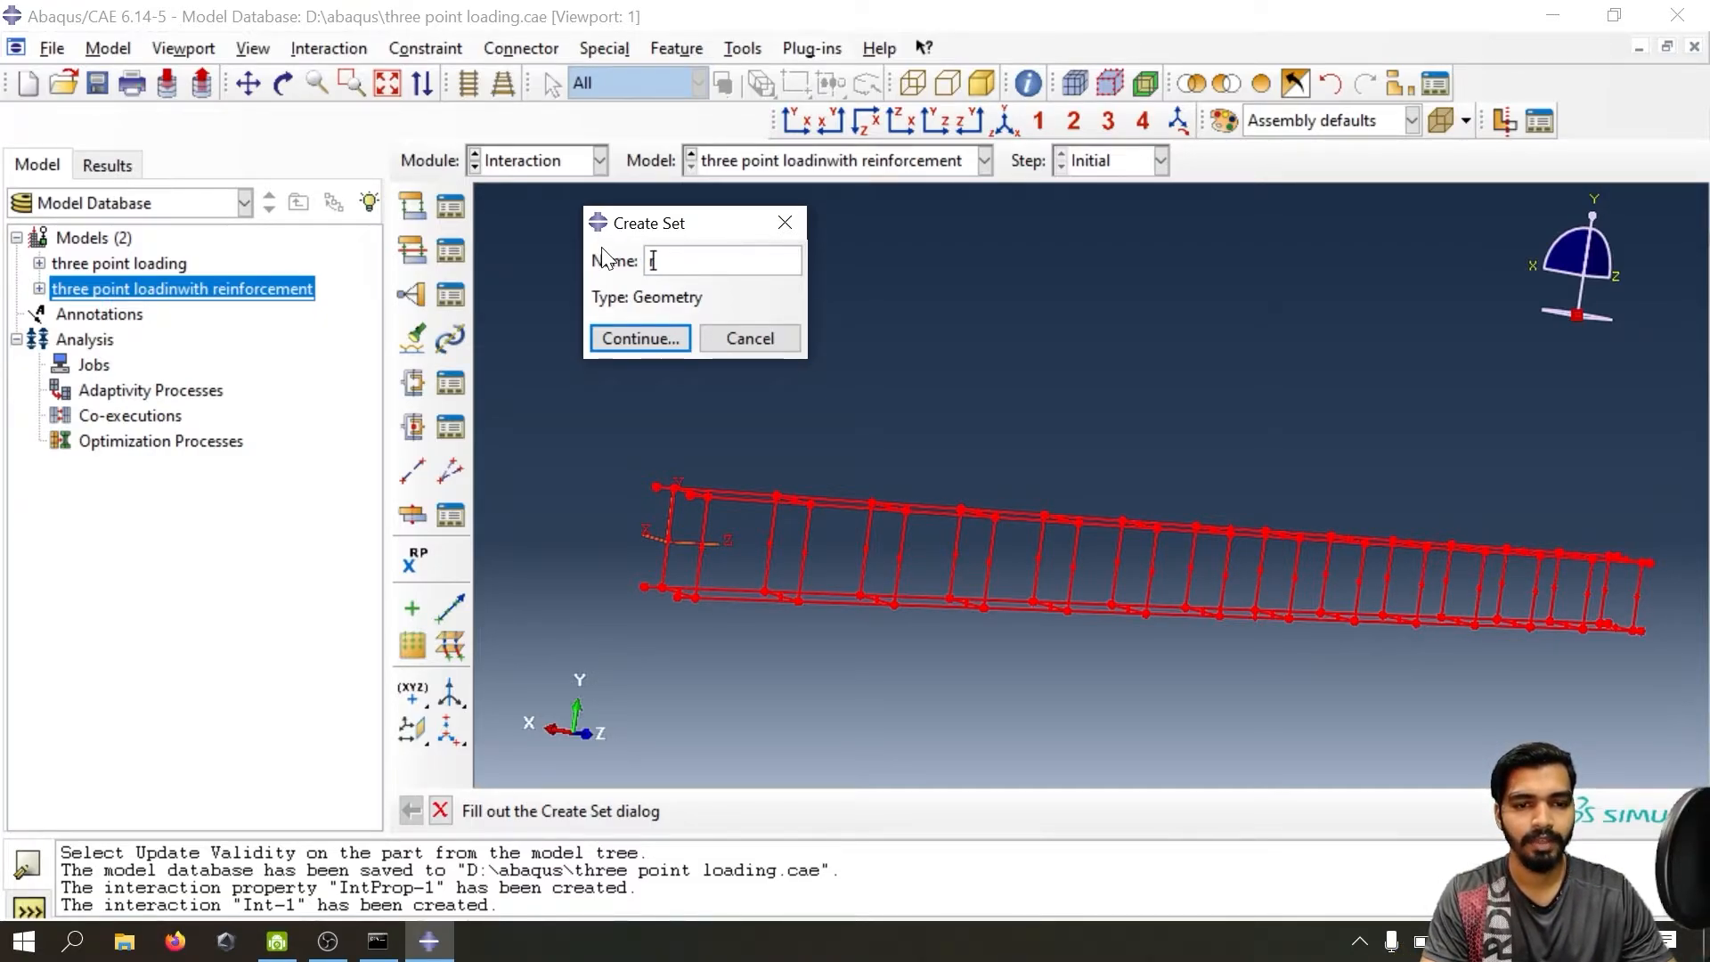
pyautogui.write('rf')
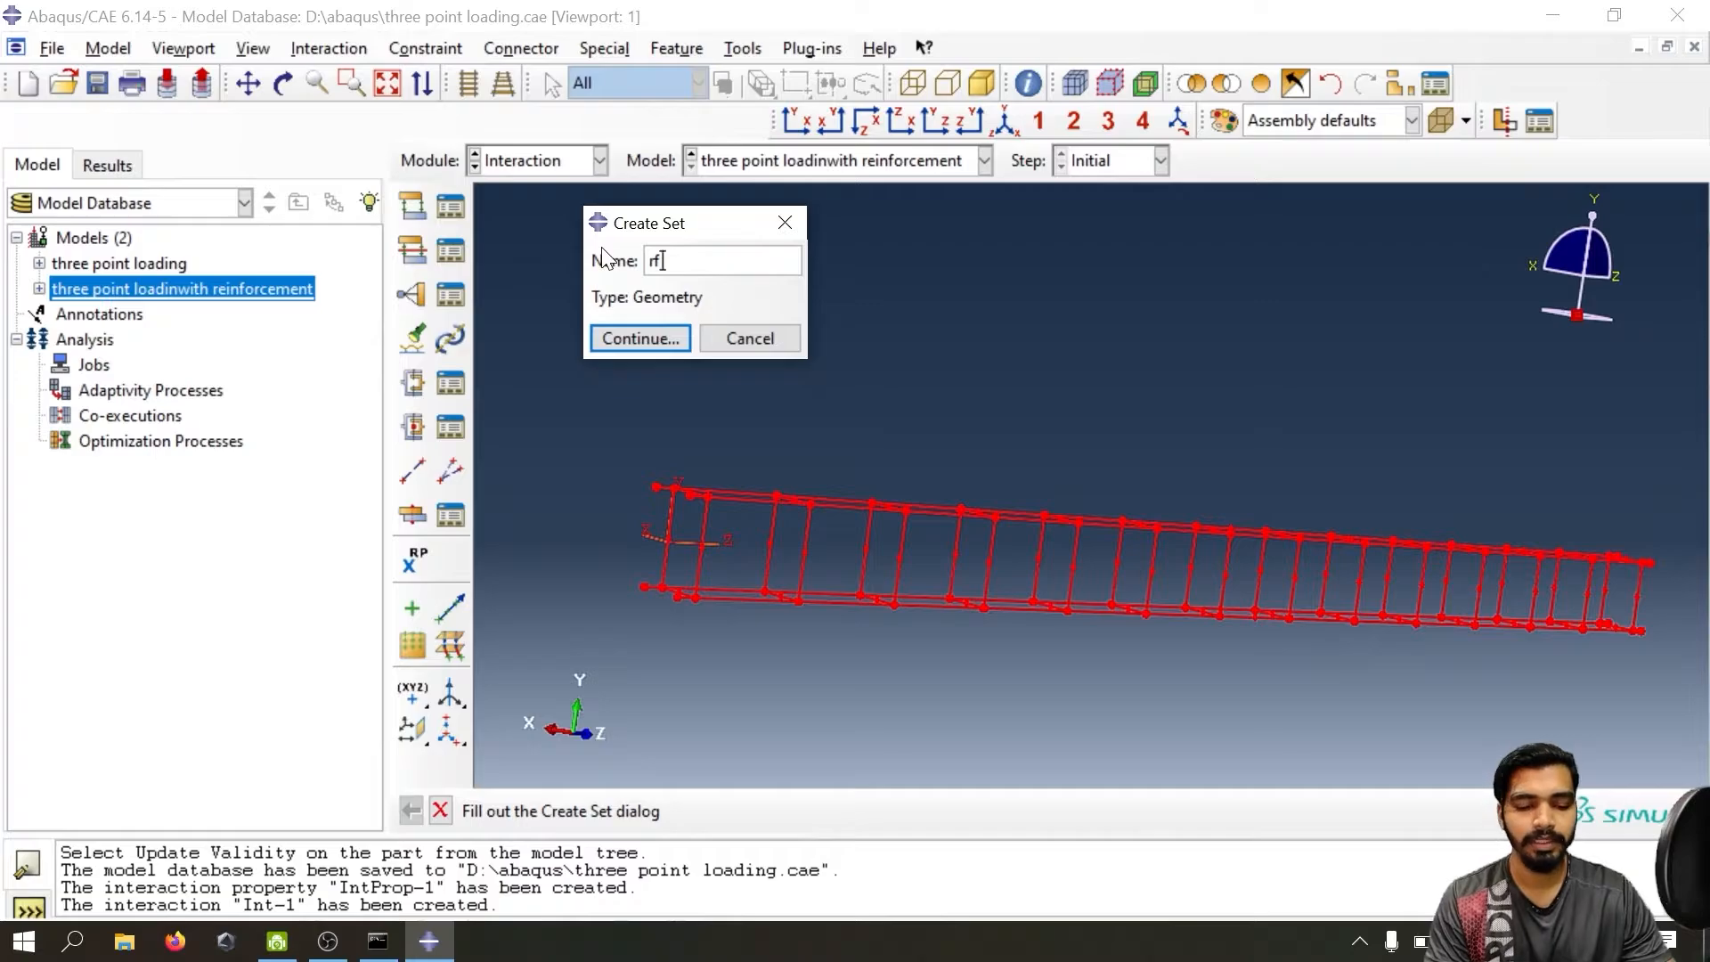
pyautogui.write(' comb')
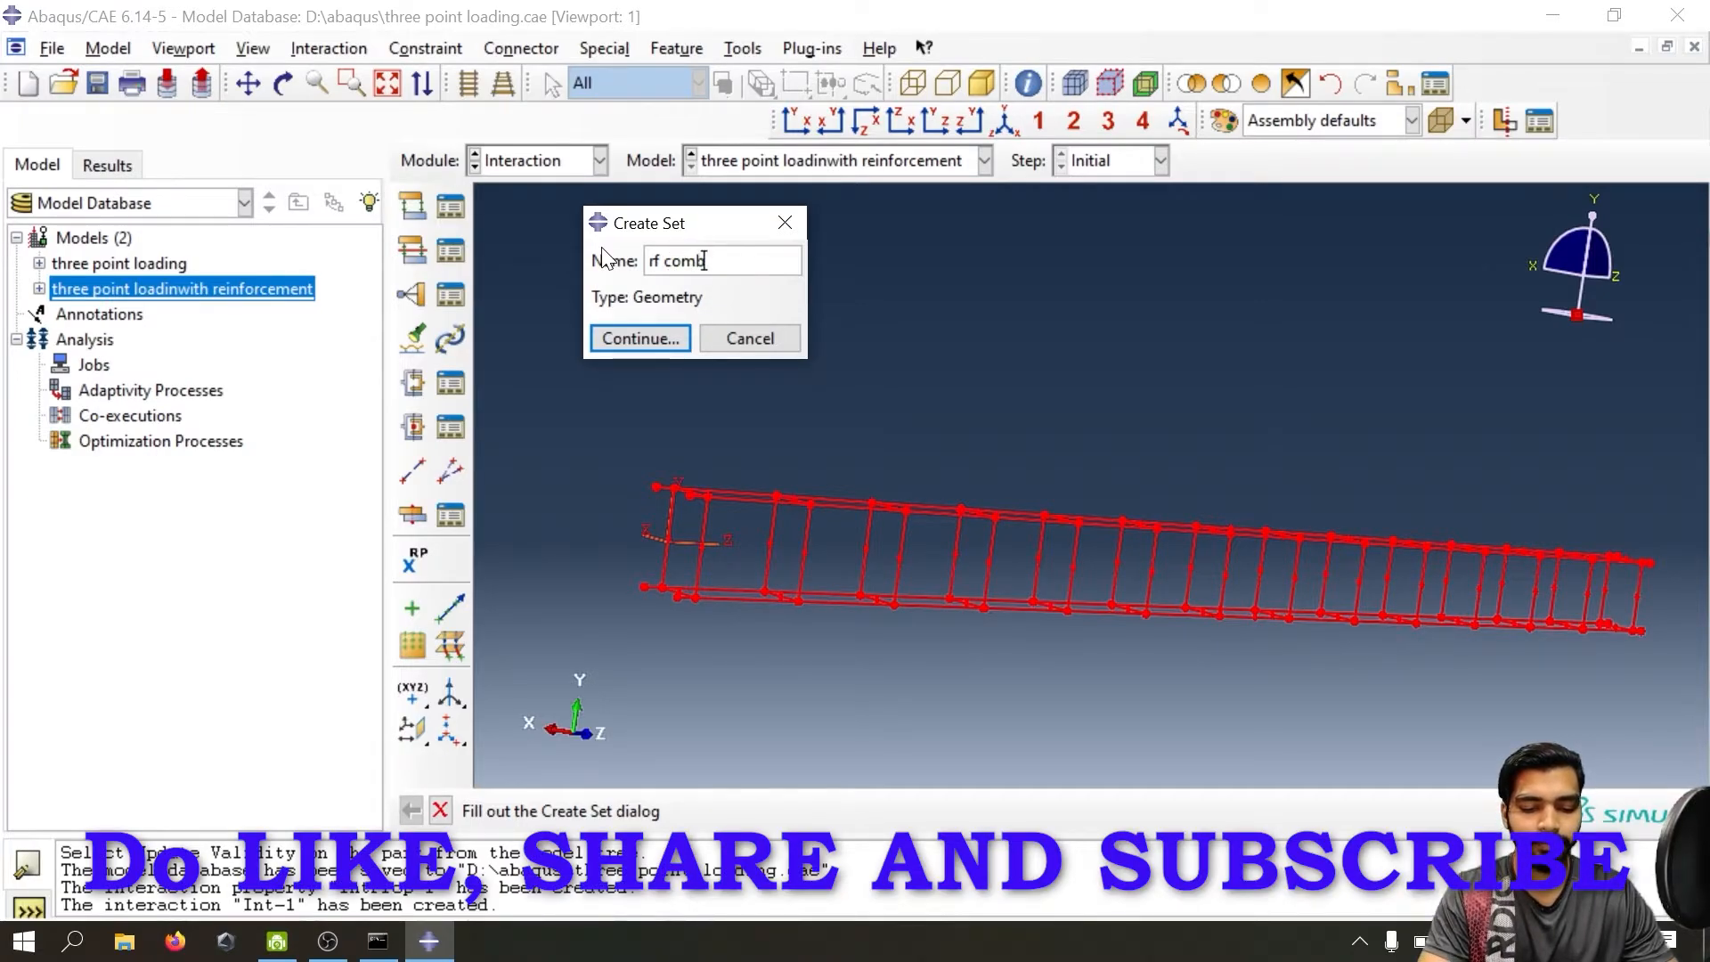
pyautogui.write('ination')
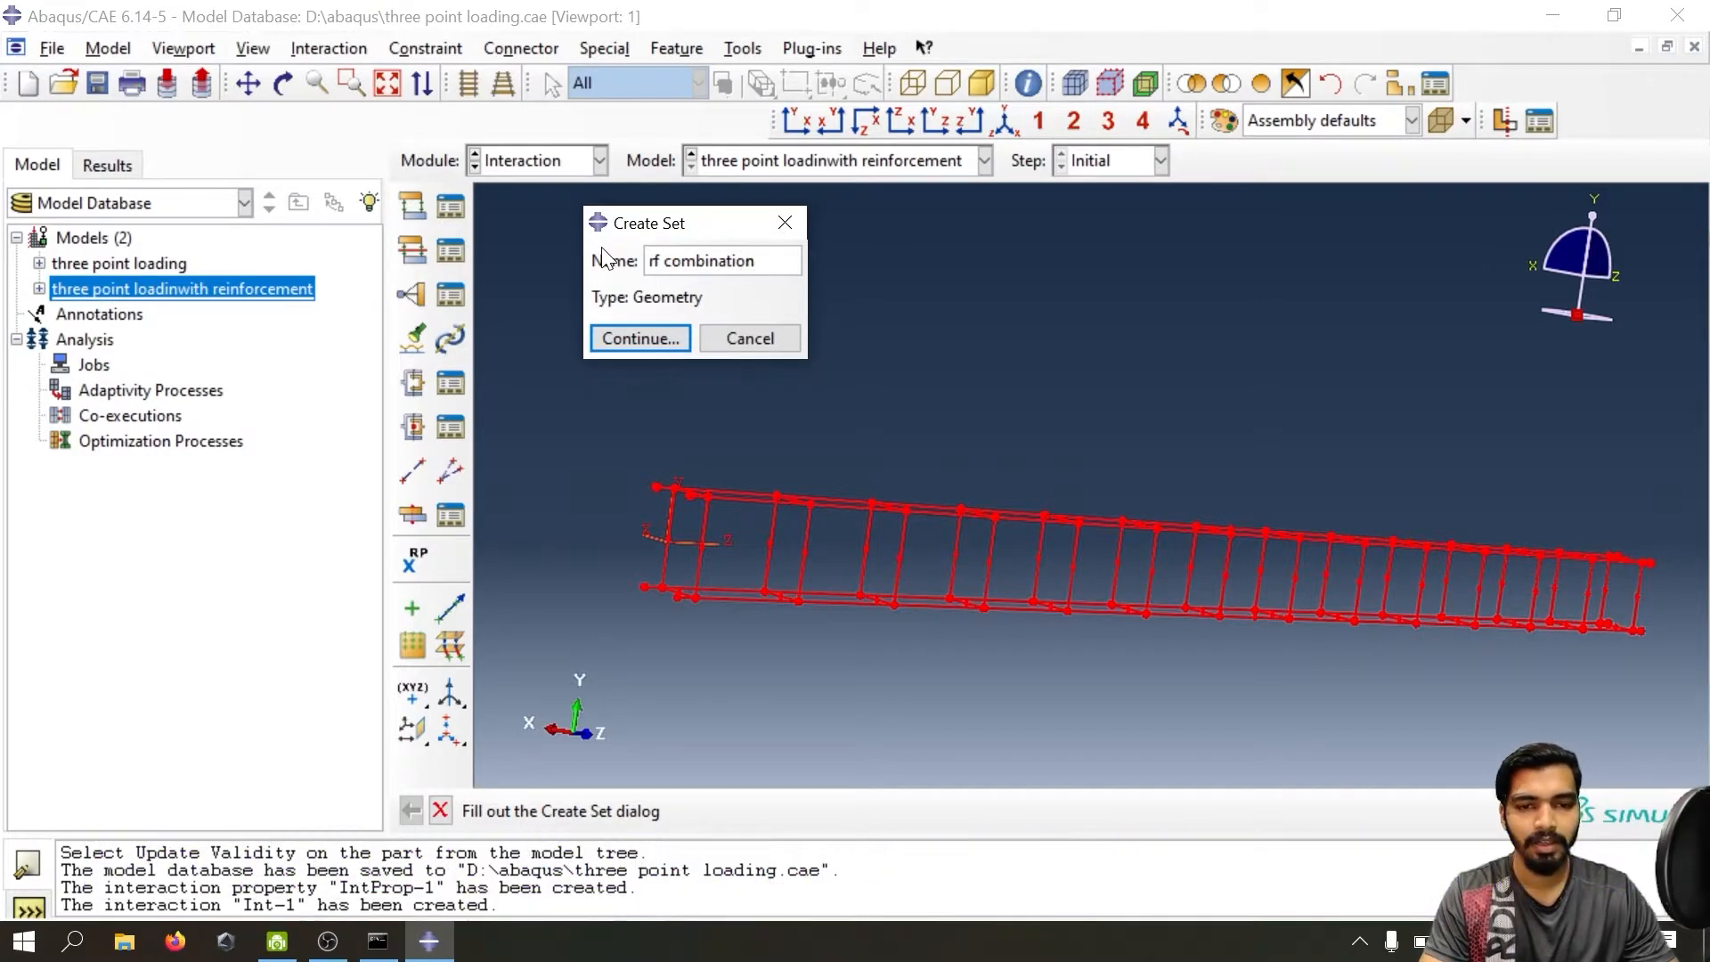
pyautogui.click(668, 339)
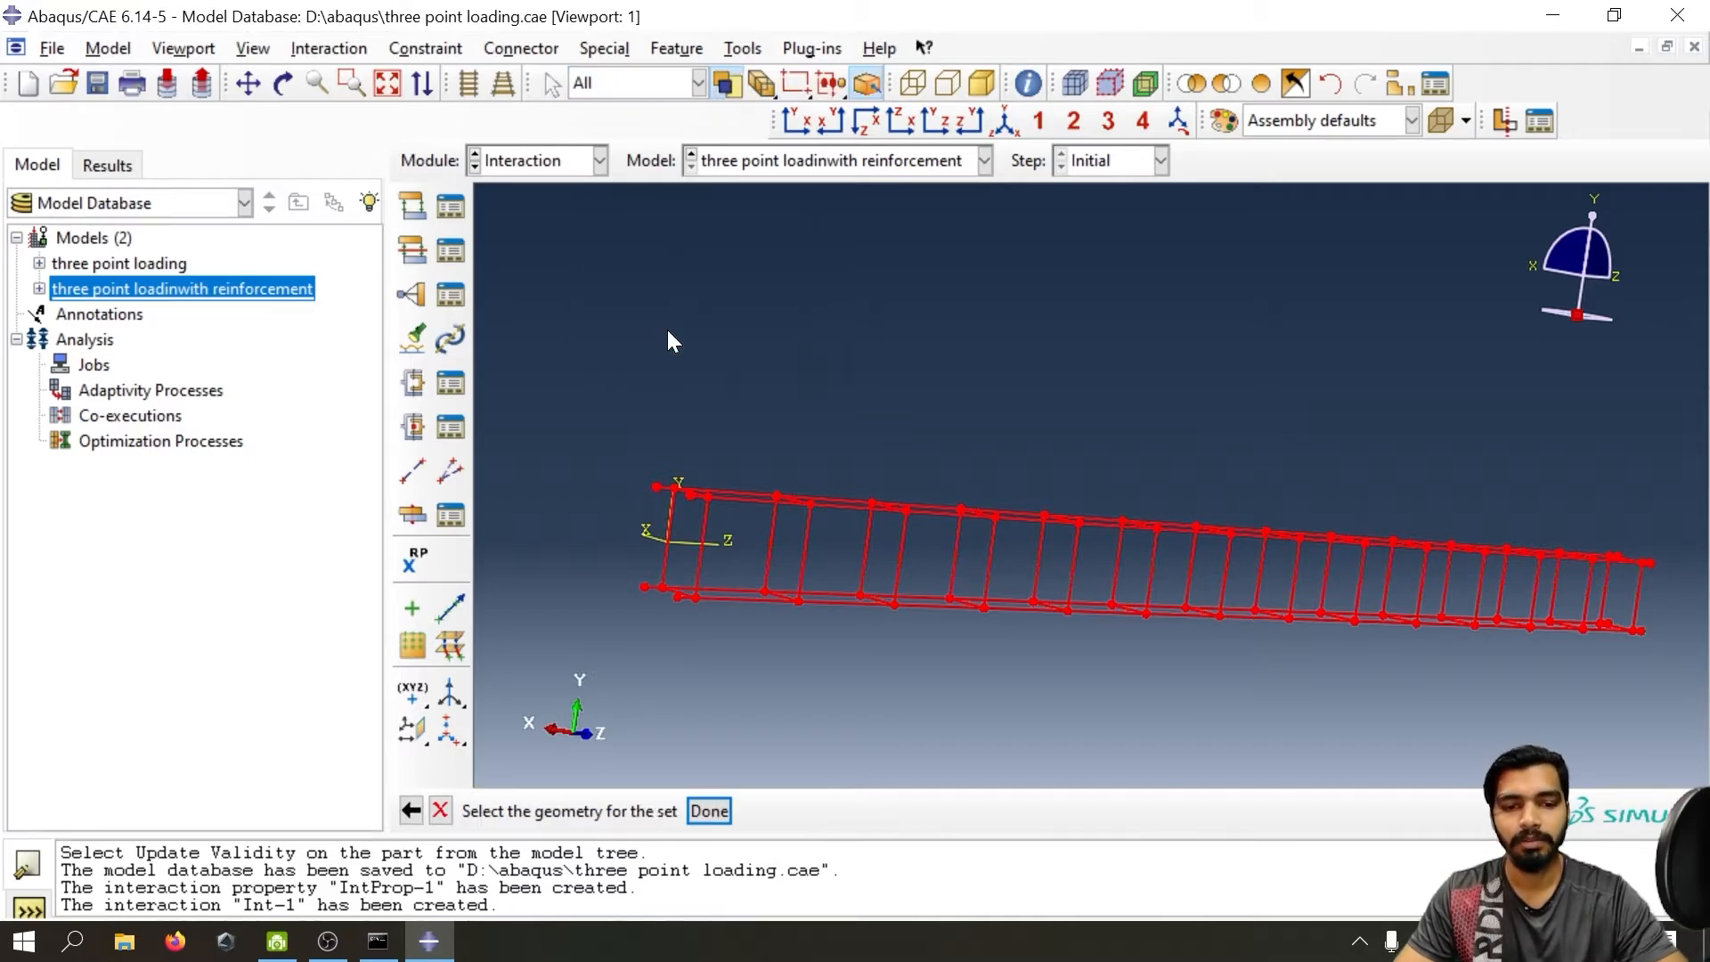
pyautogui.click(704, 814)
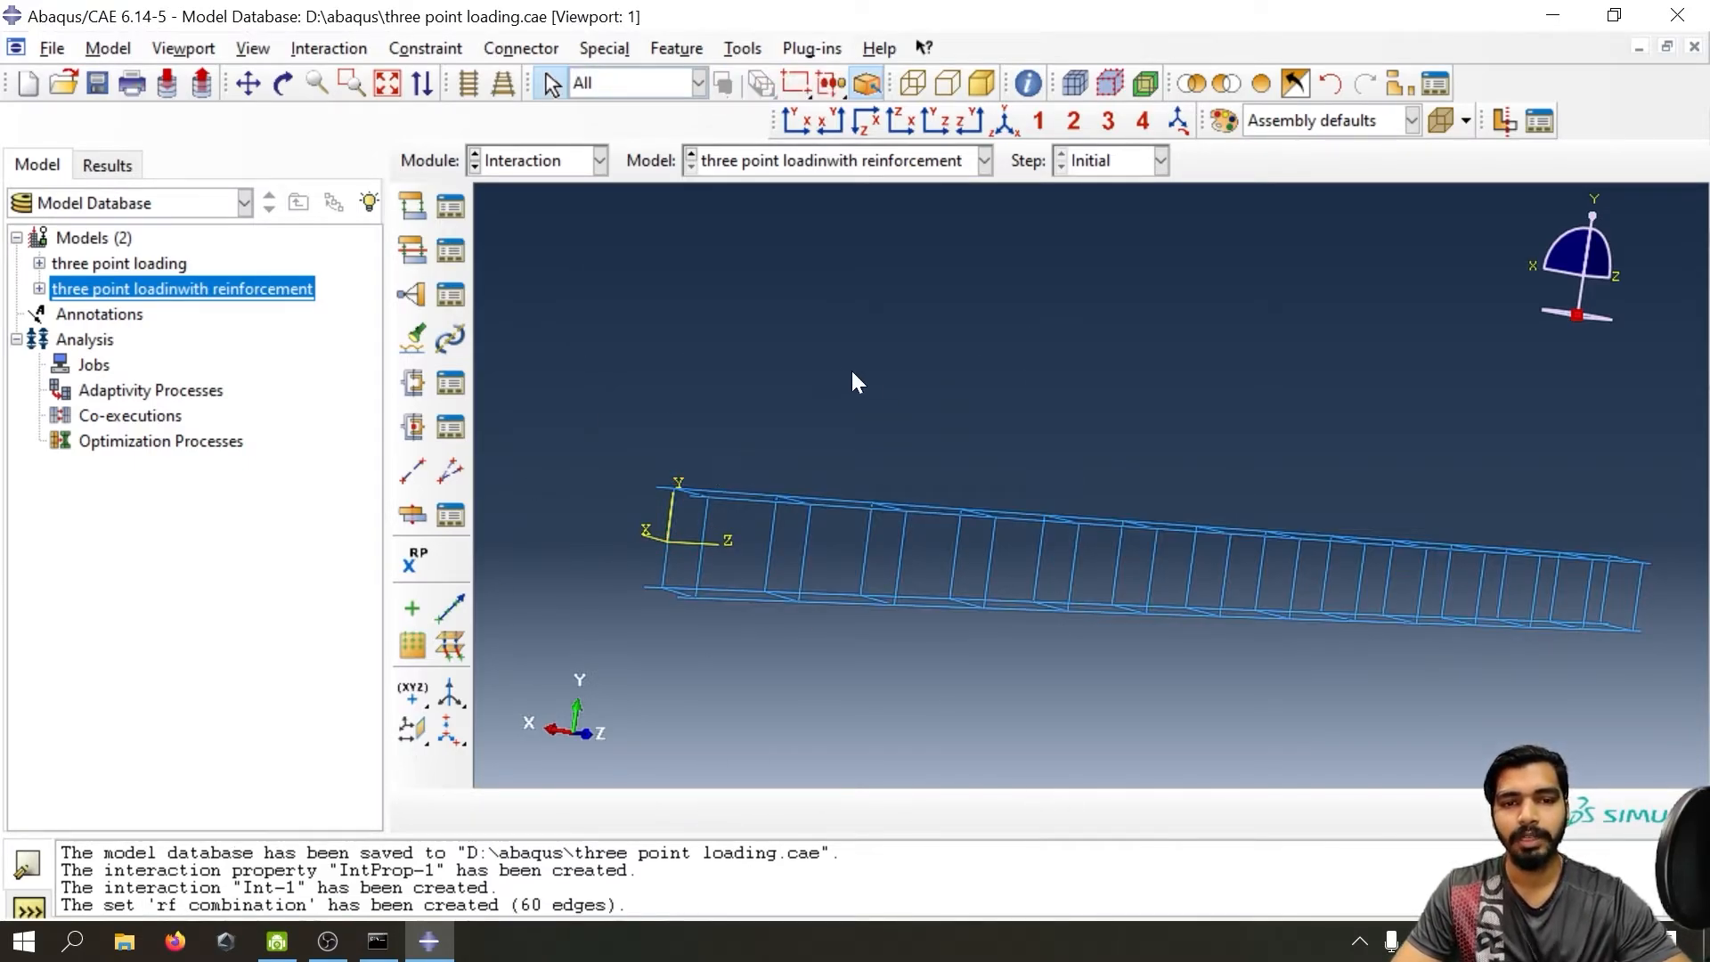
# - Open the rf combination set from the set manager to check its member geometry, and close the manager
pyautogui.click(743, 48)
pyautogui.moveTo(800, 160)
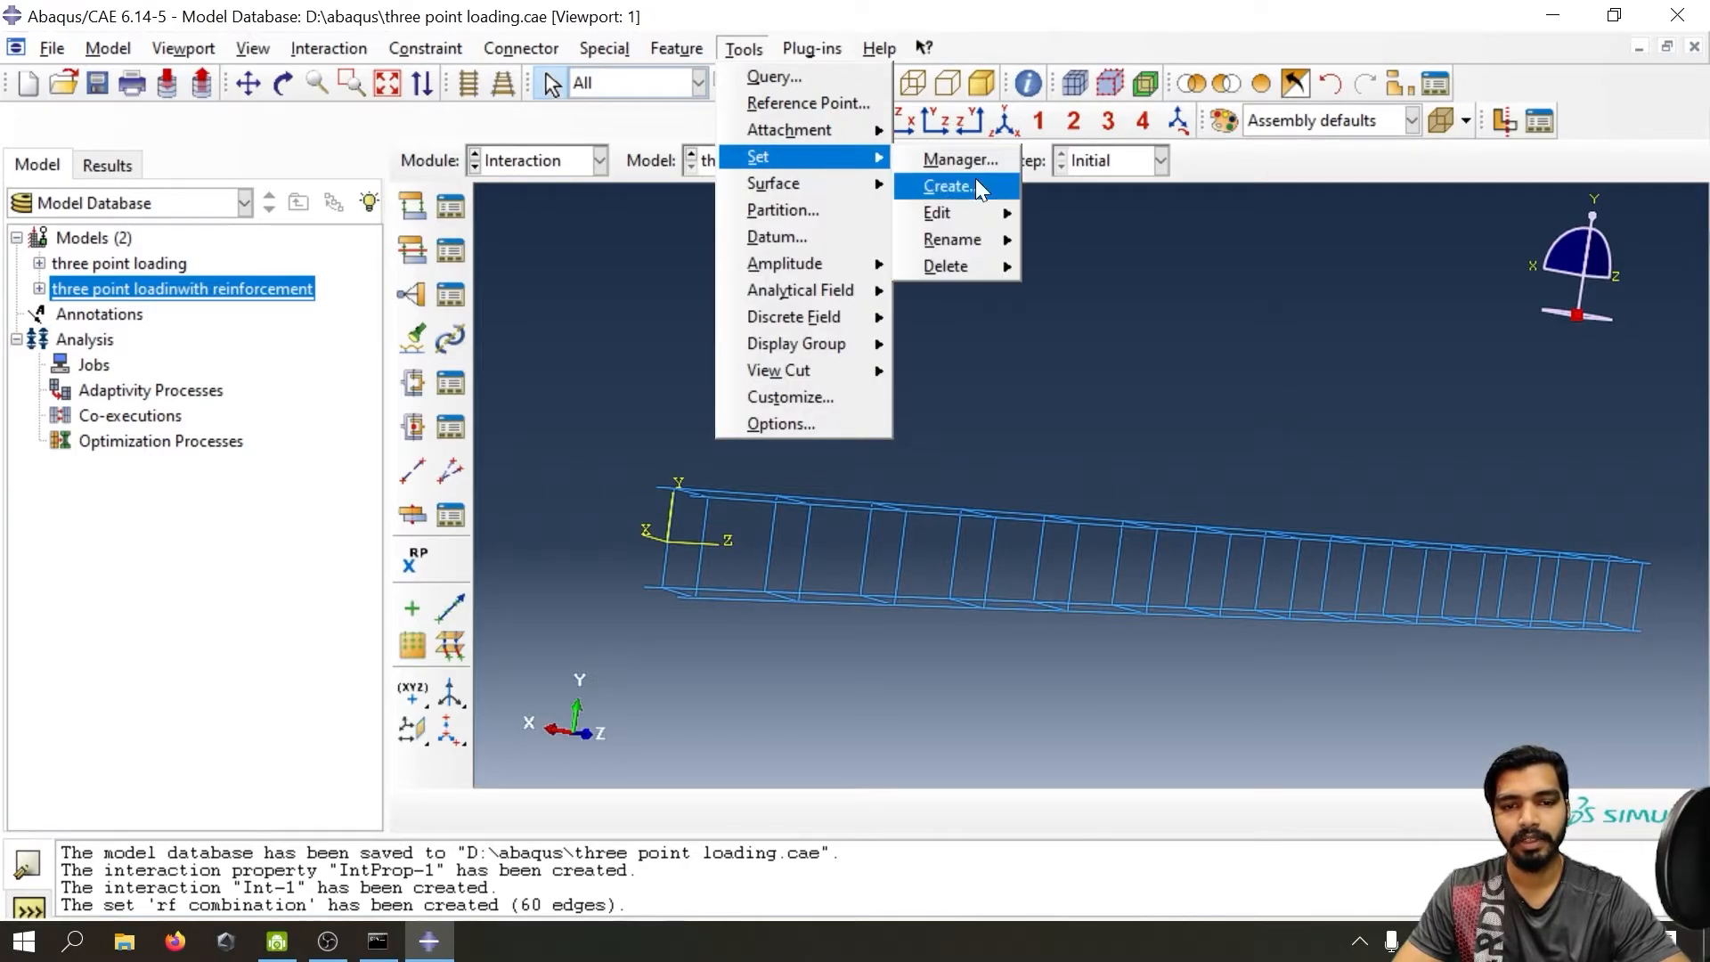
pyautogui.click(960, 160)
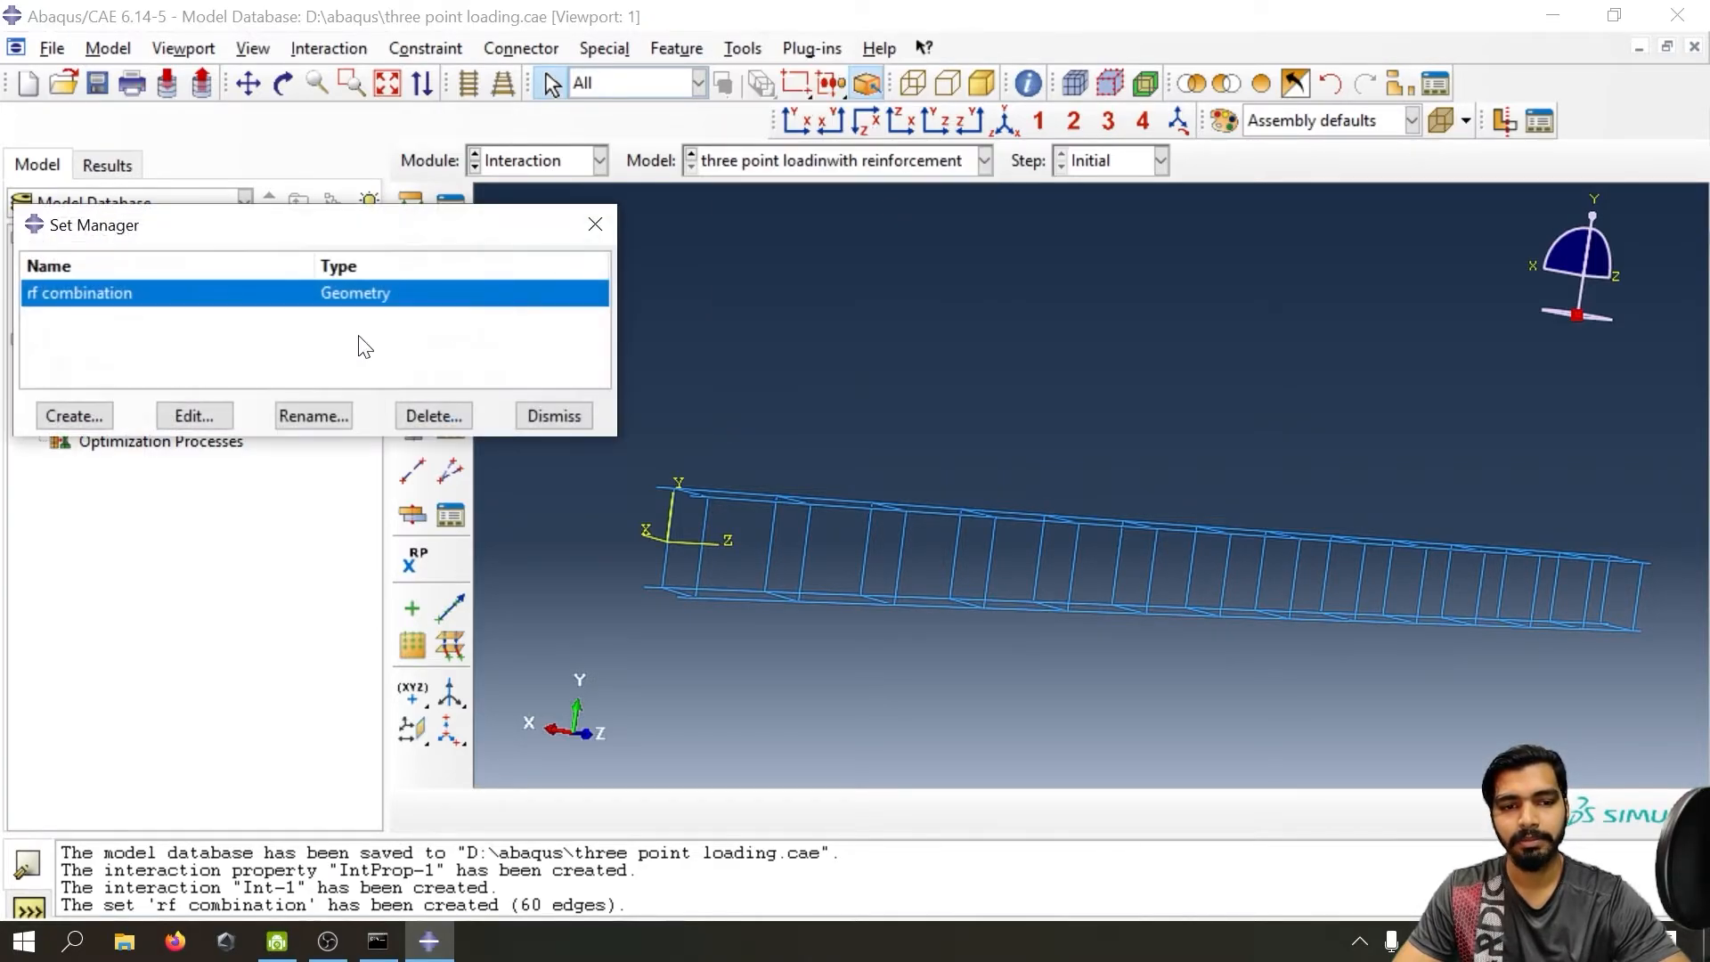
pyautogui.doubleClick(256, 305)
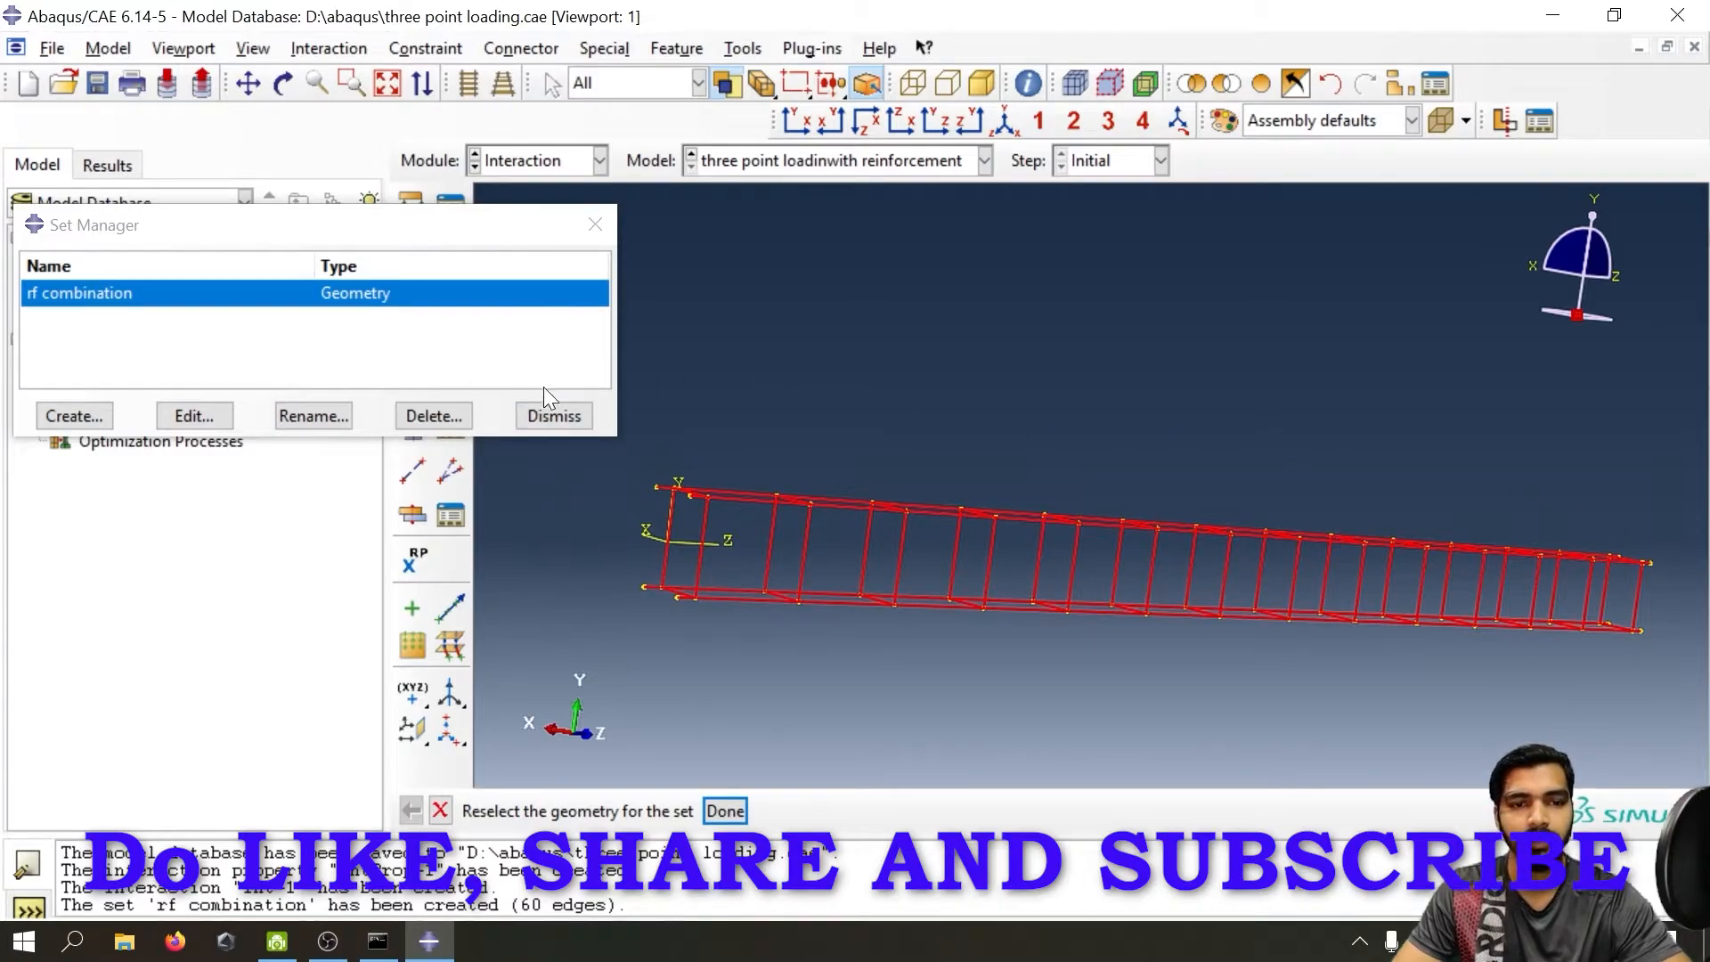
pyautogui.click(595, 226)
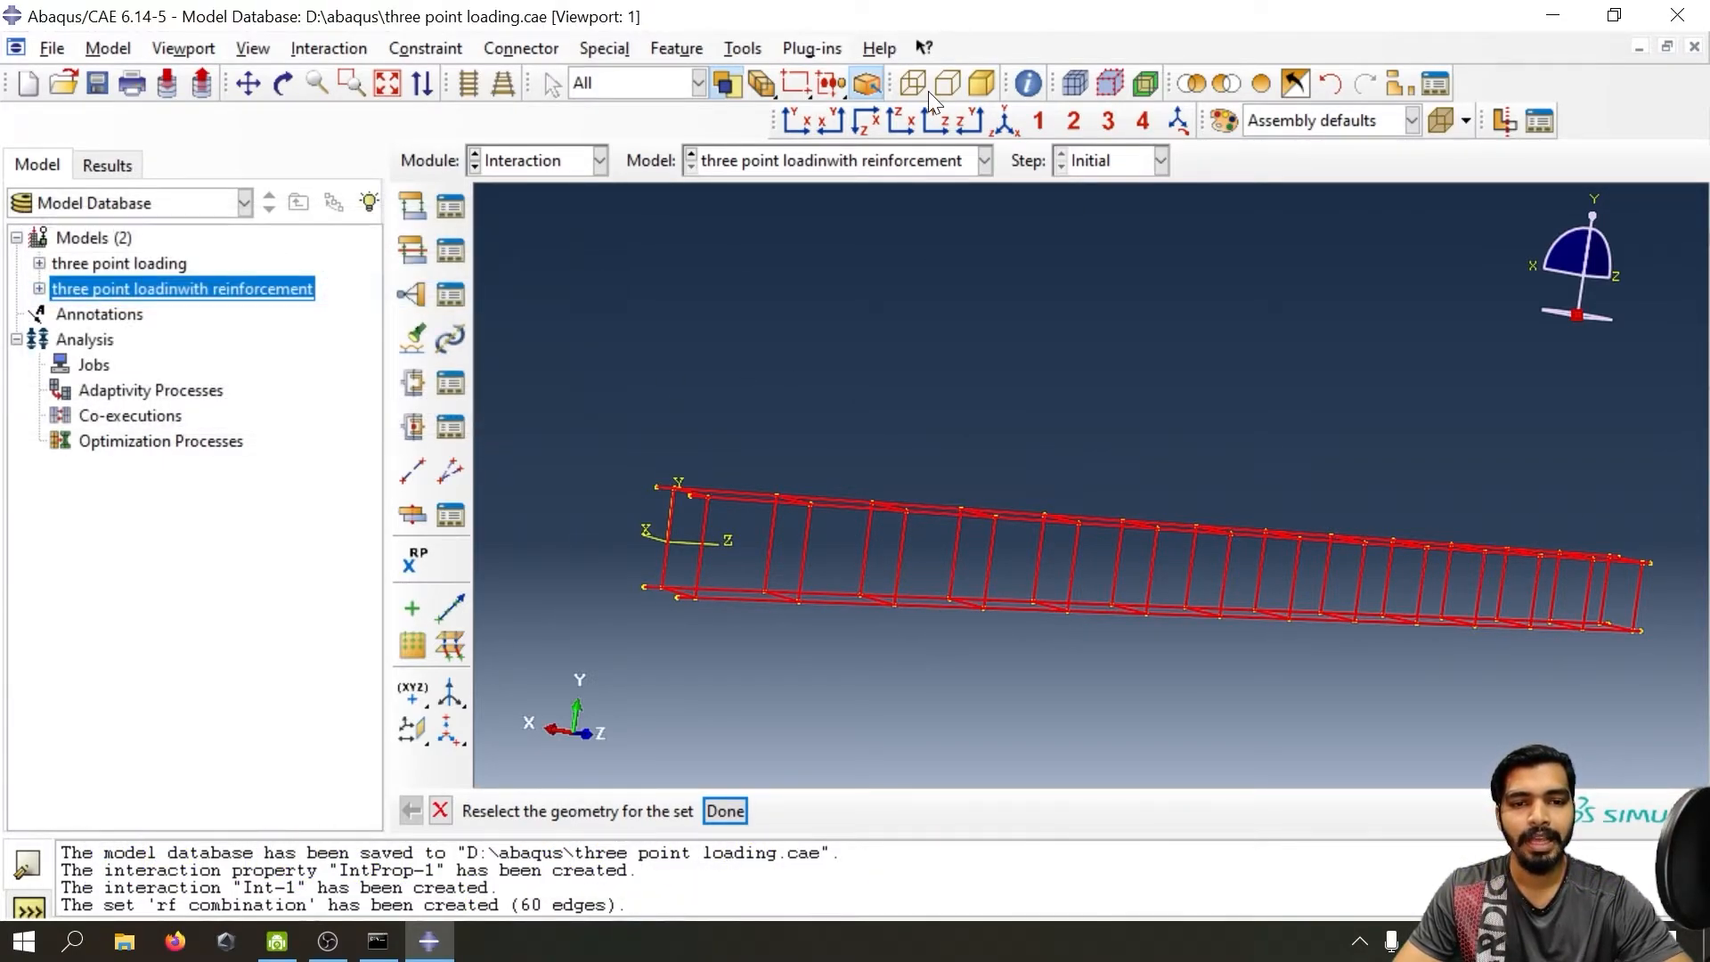
# - Start a new constraint of type Embedded region from the constraint manager
pyautogui.click(451, 295)
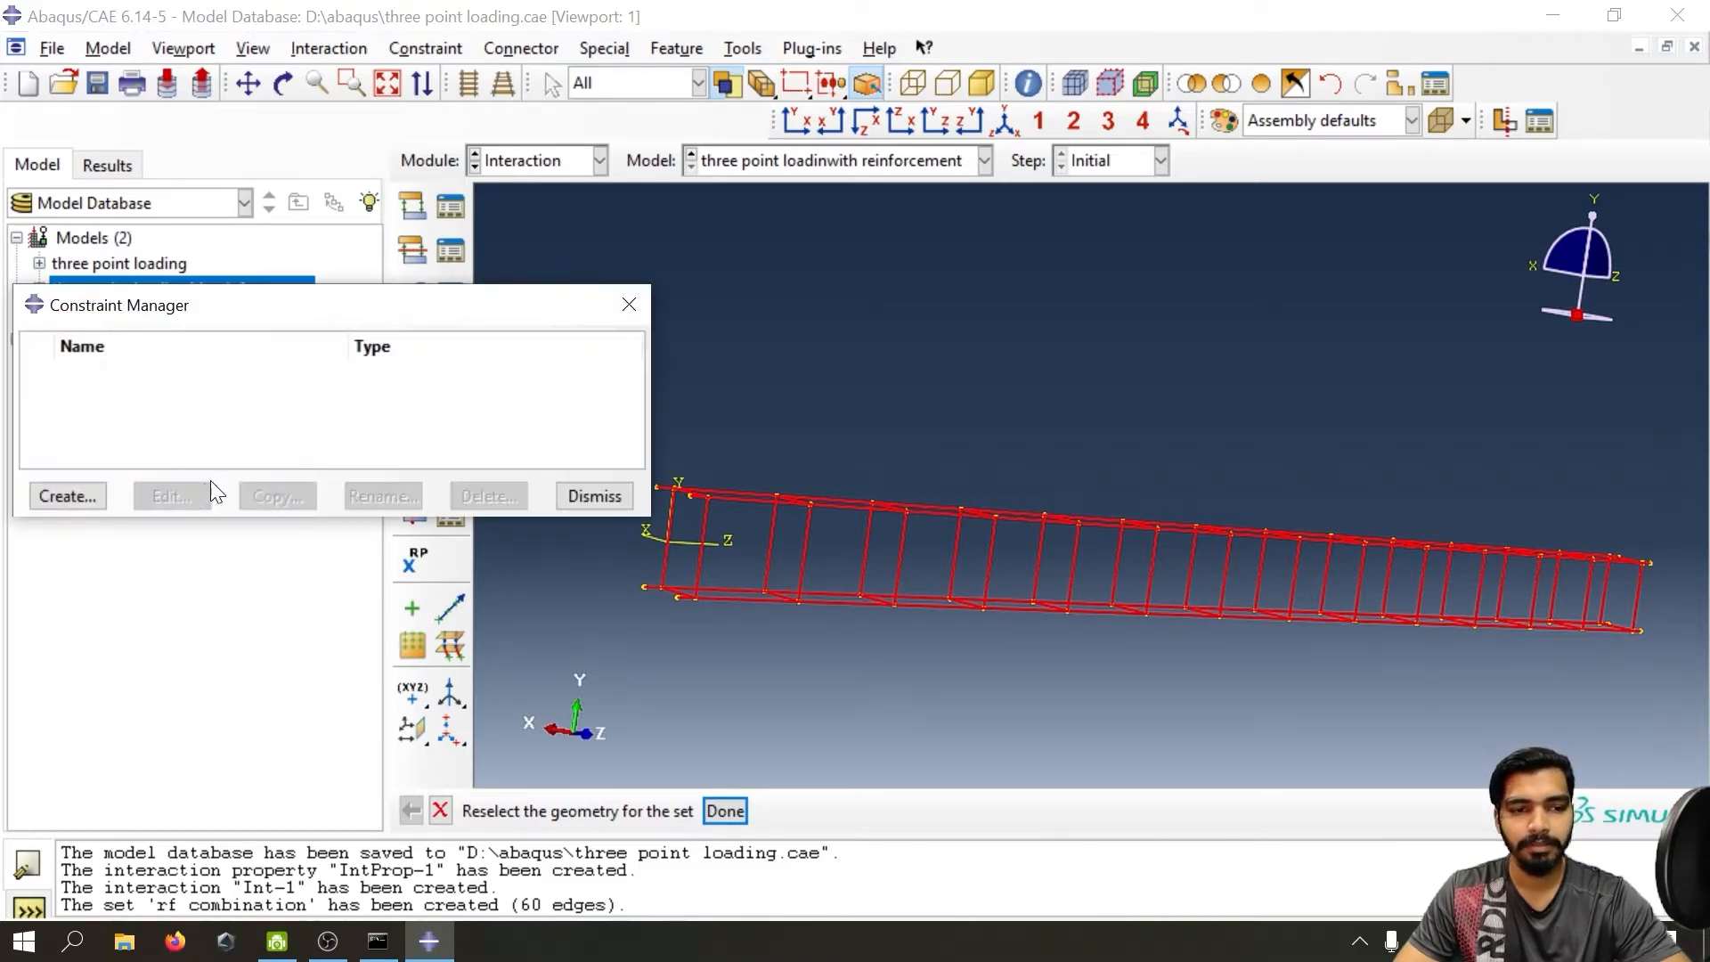
pyautogui.click(76, 495)
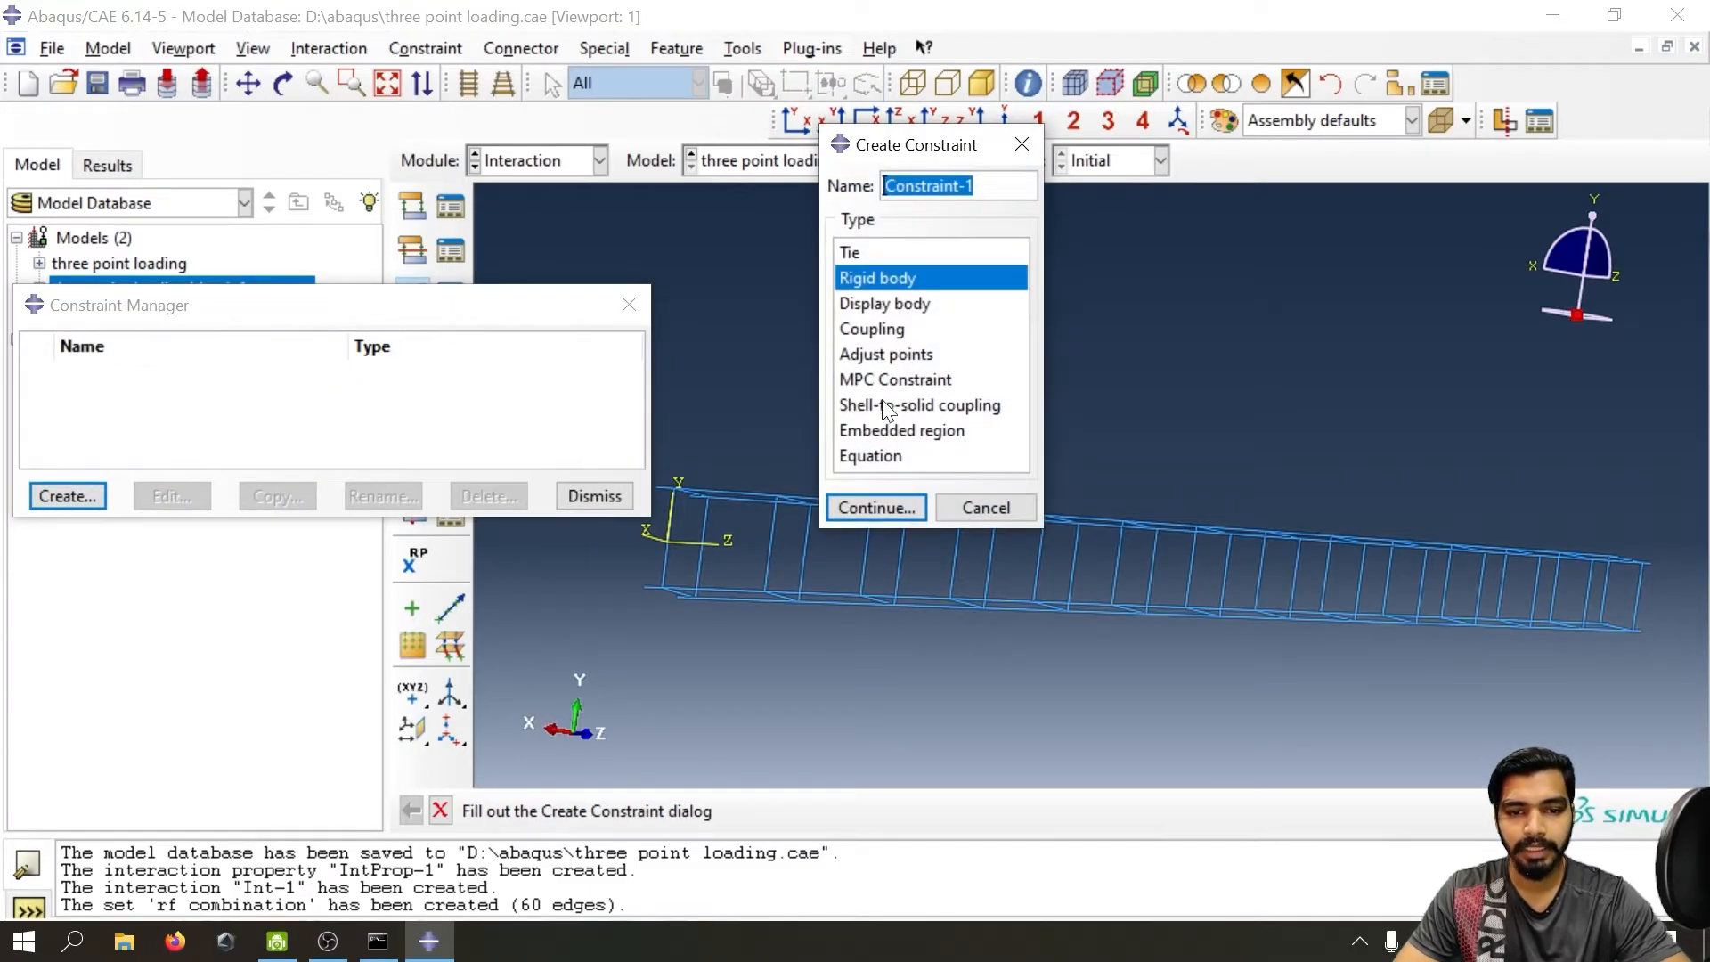
pyautogui.click(900, 433)
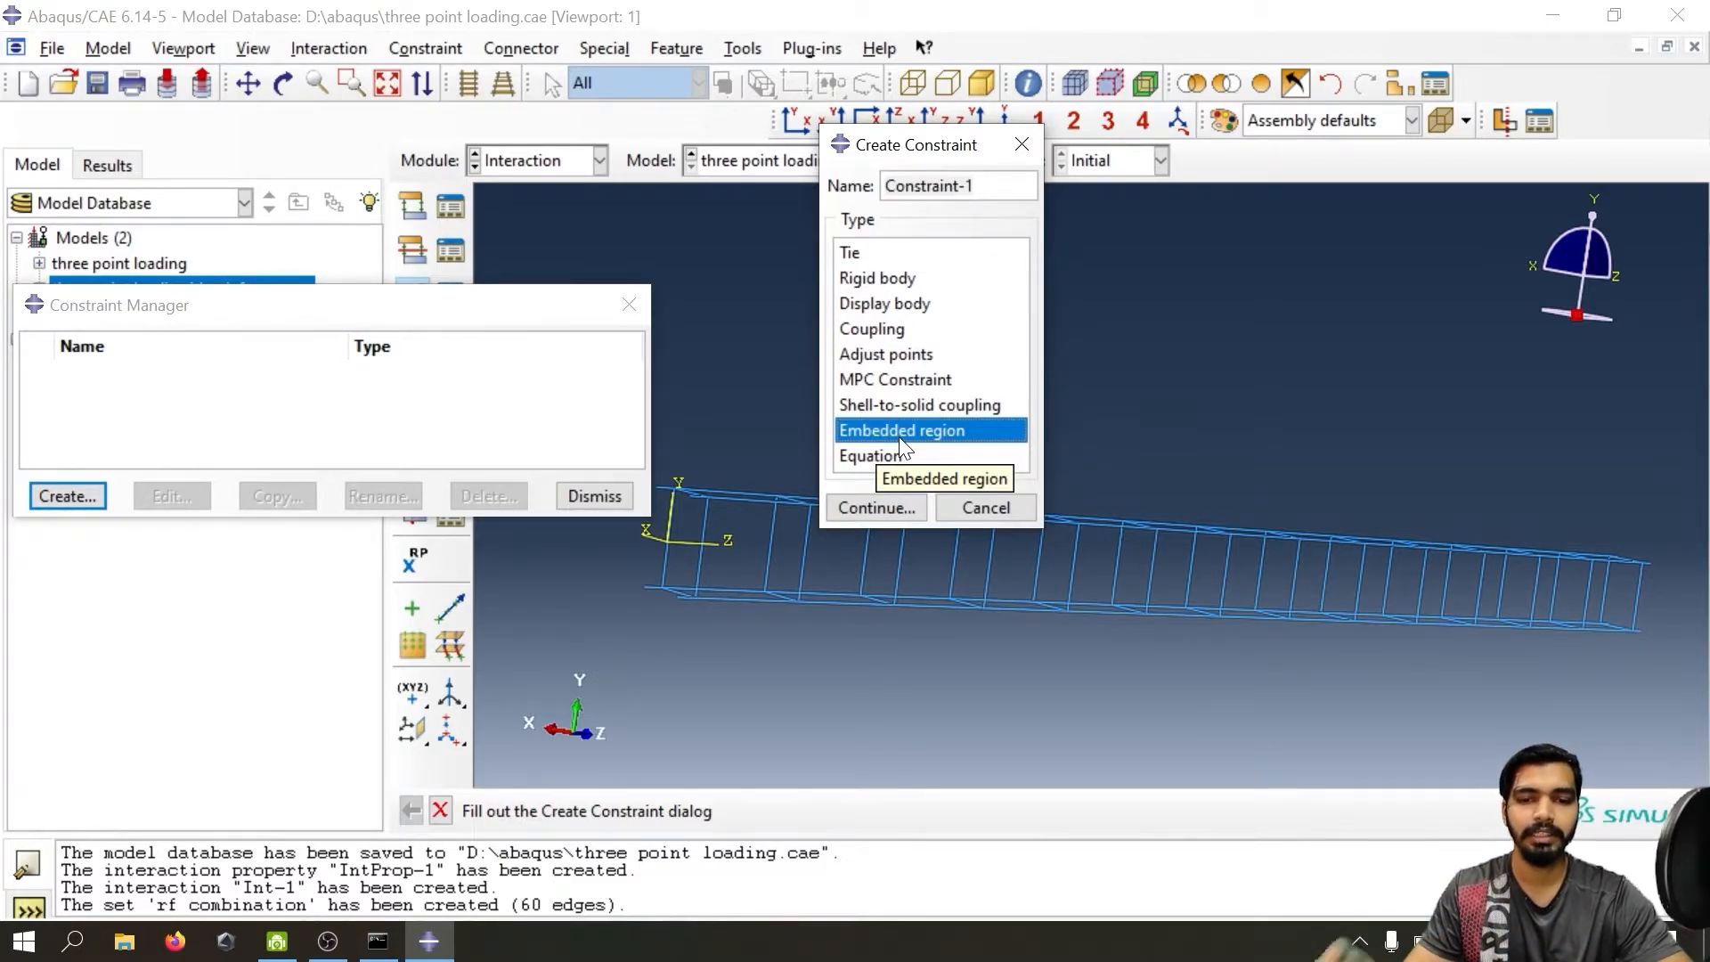
pyautogui.click(909, 507)
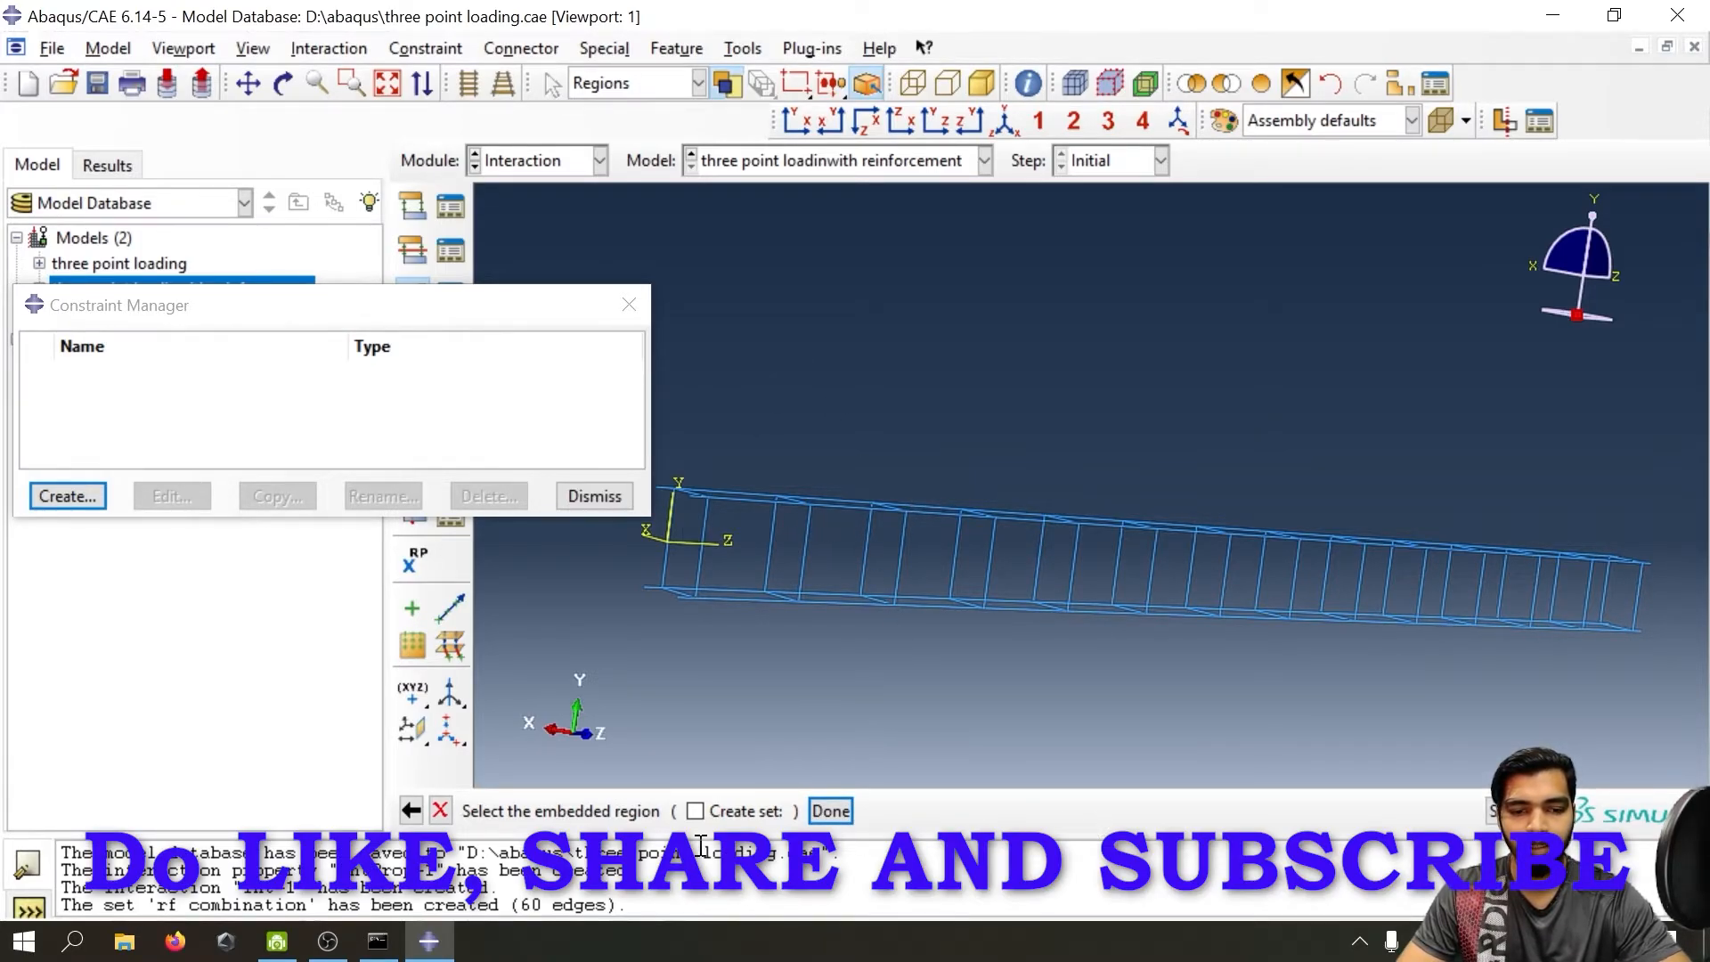
# - Replace the displayed geometry with only the beam-1 instance while the constraint is being defined
pyautogui.click(1402, 89)
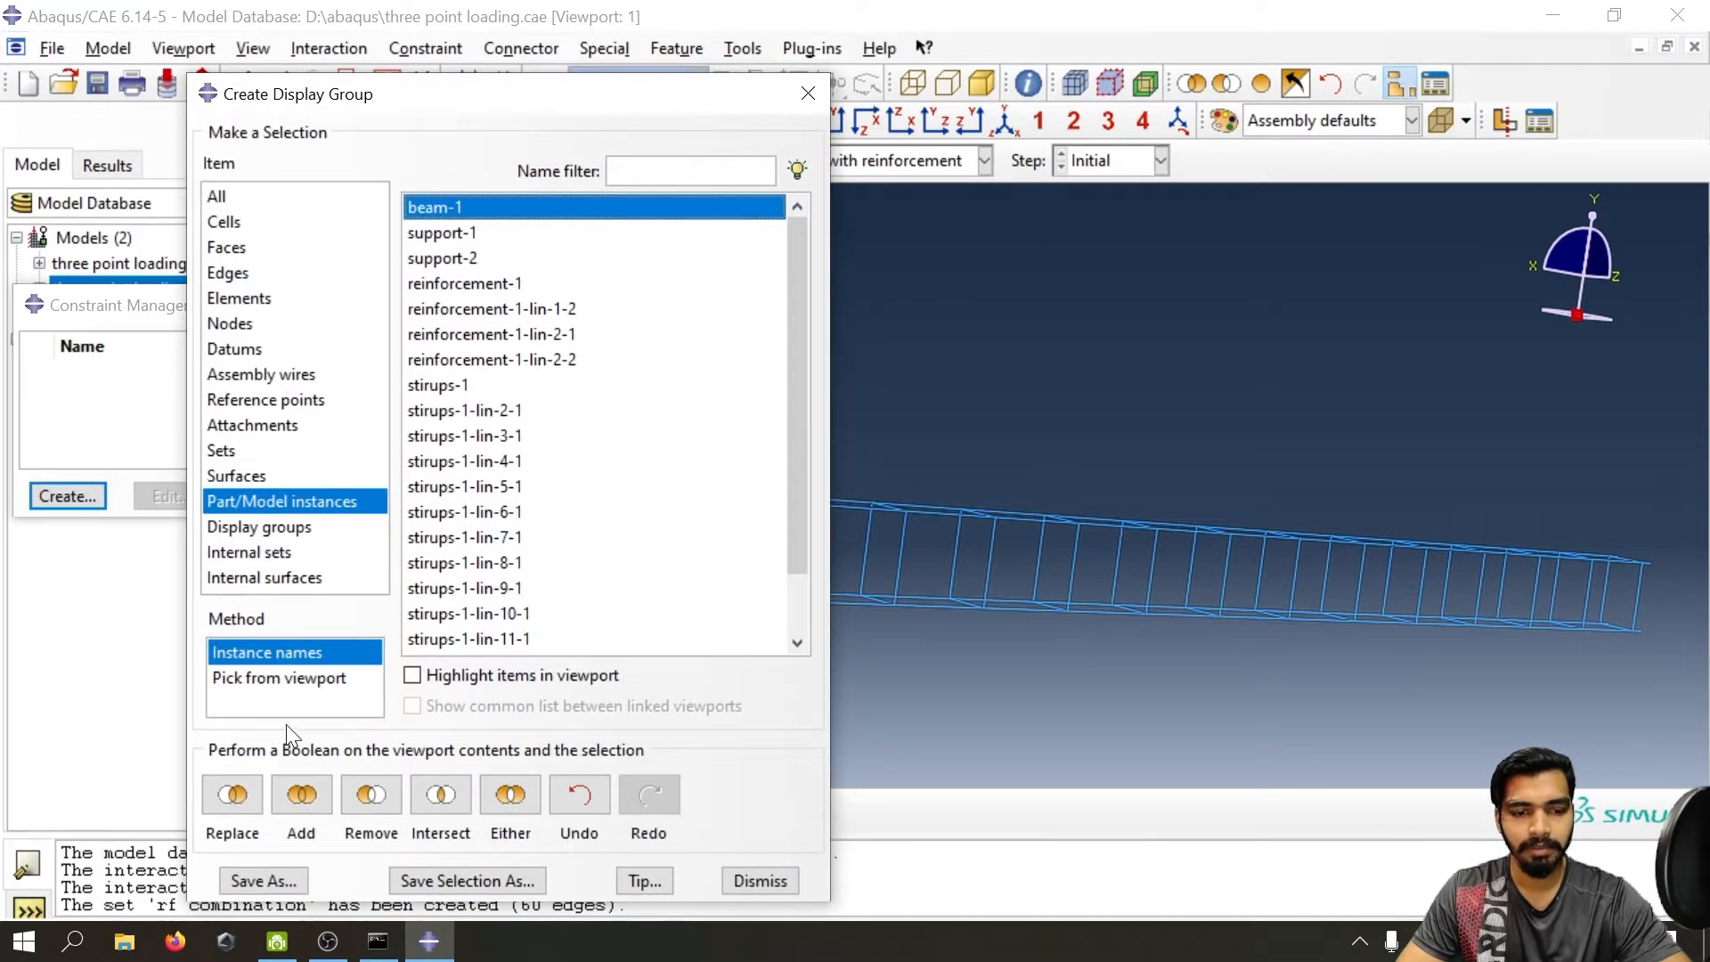
pyautogui.click(231, 794)
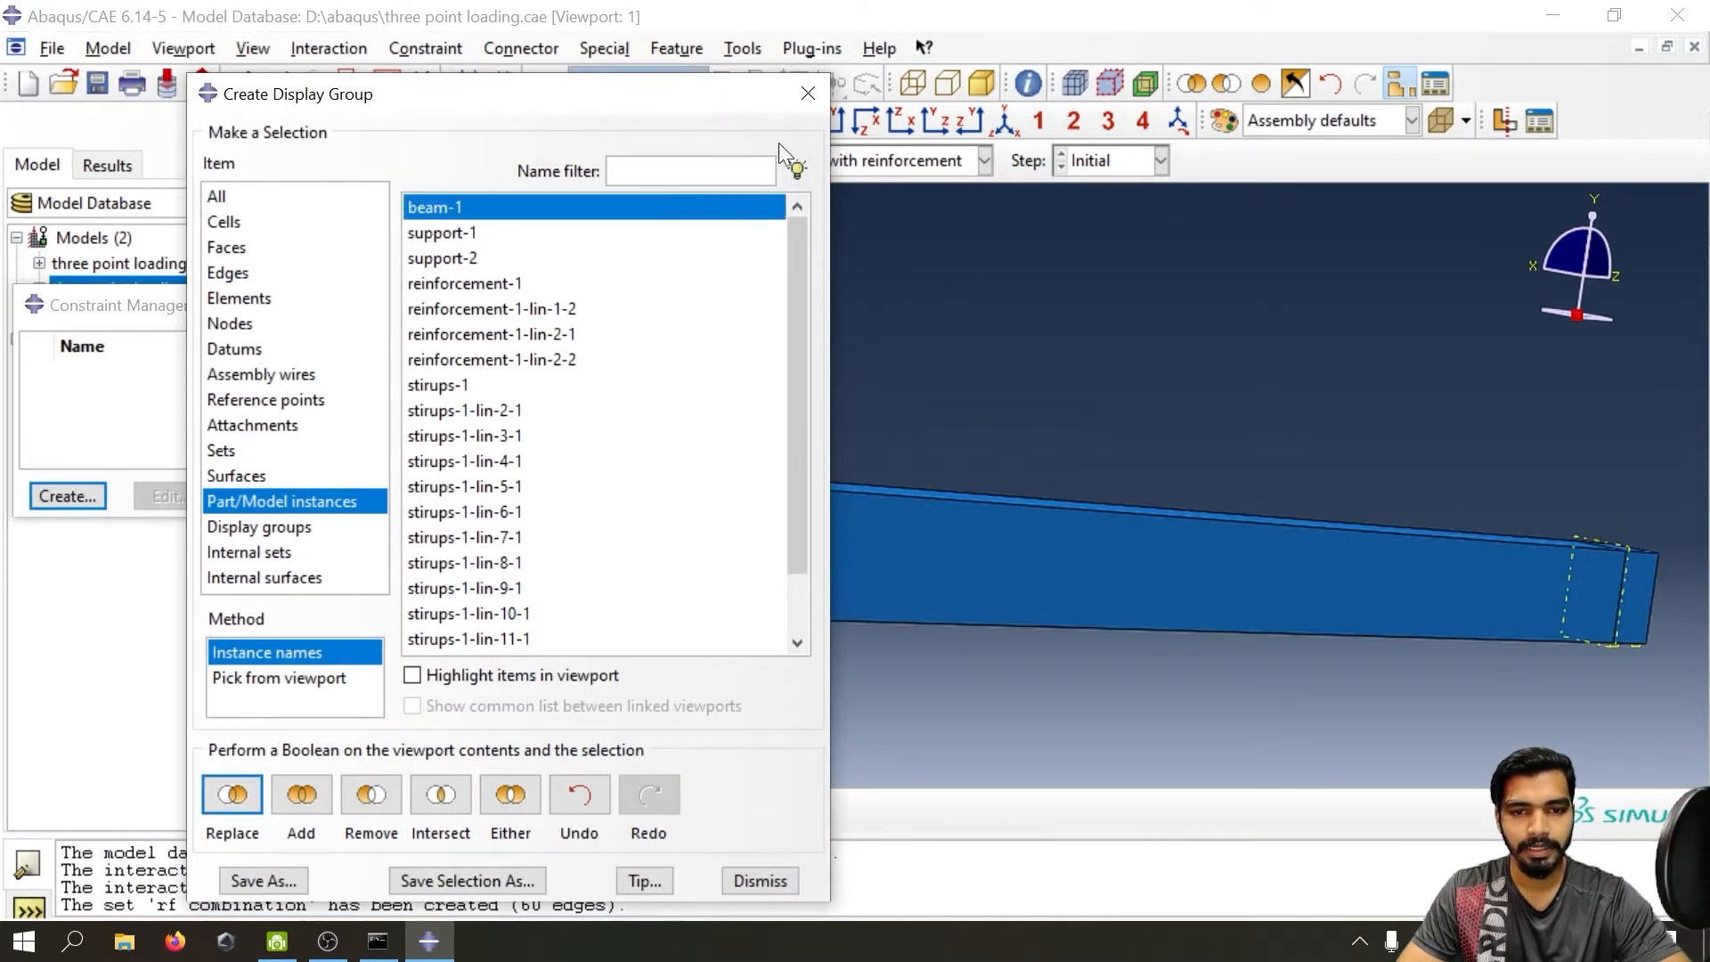
pyautogui.click(806, 94)
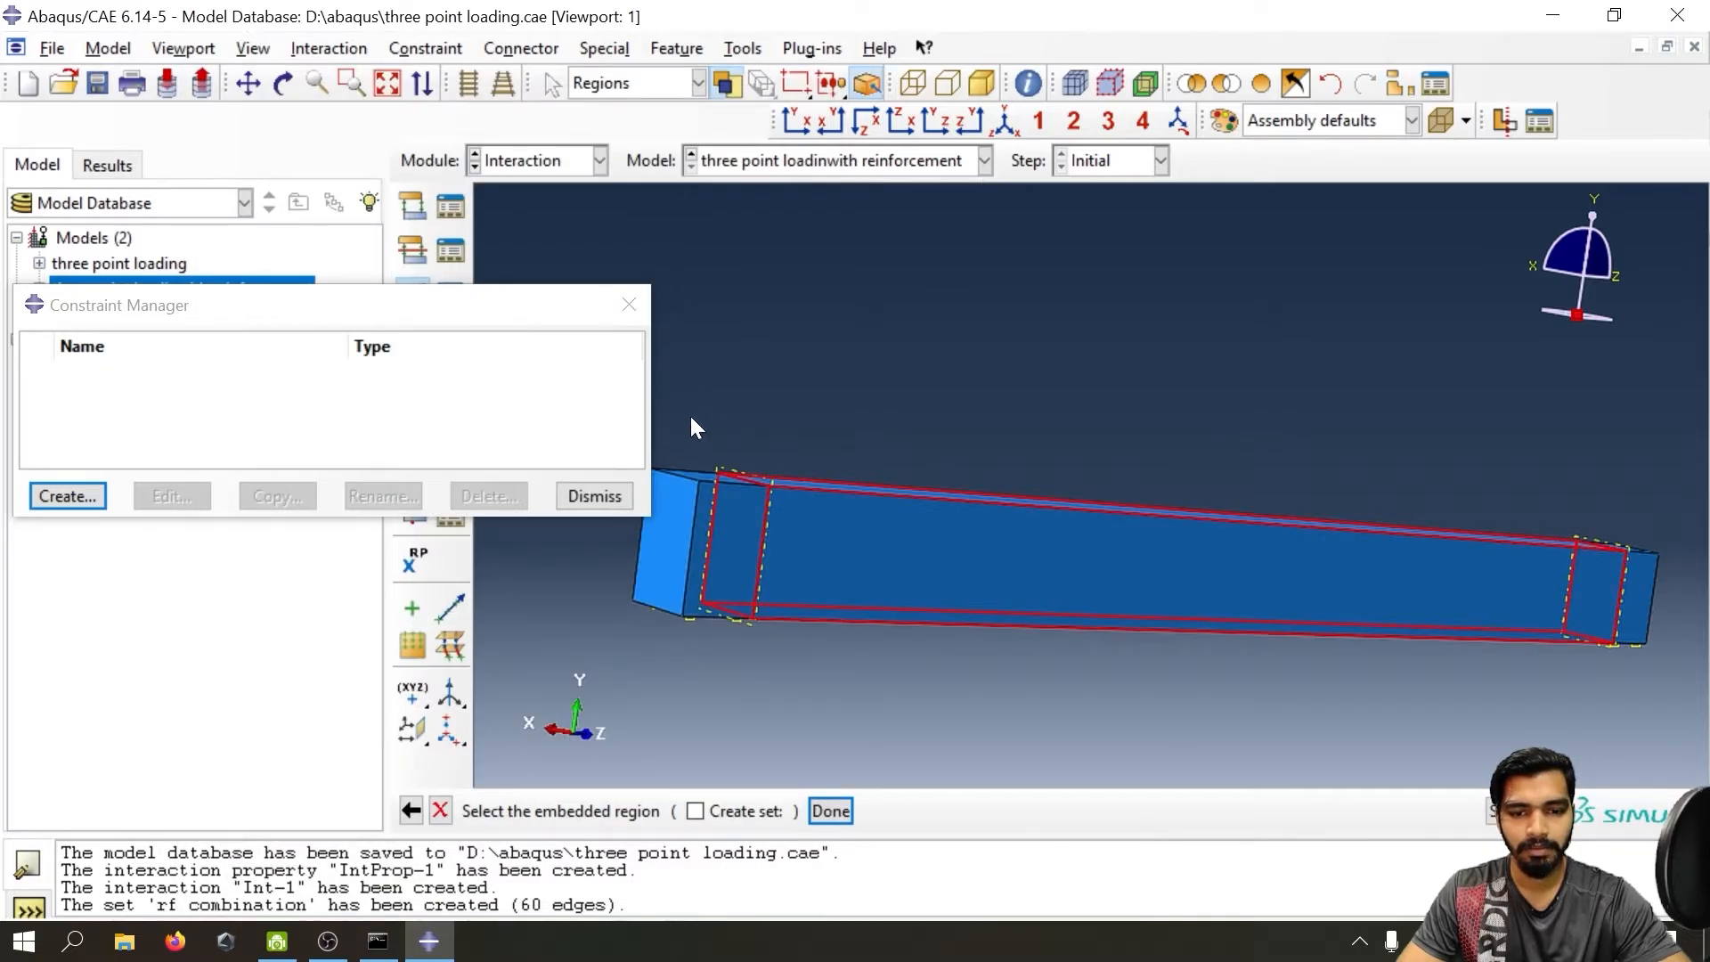
pyautogui.moveTo(692, 418); pyautogui.dragTo(1669, 741)
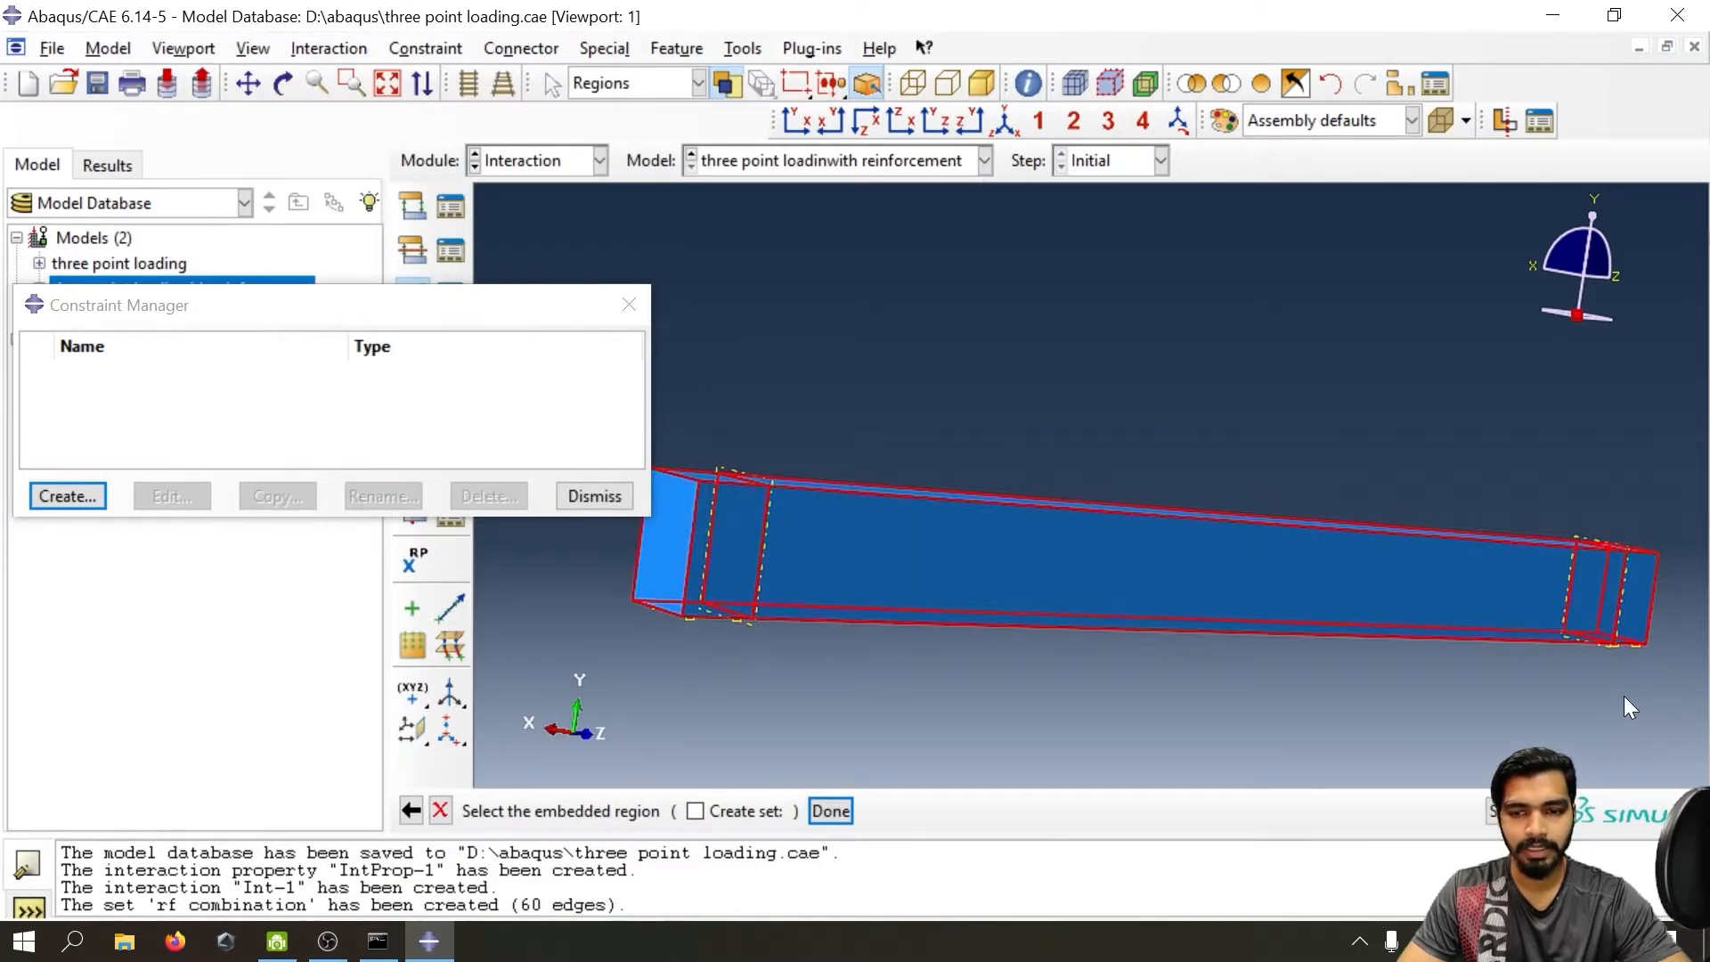
pyautogui.click(837, 810)
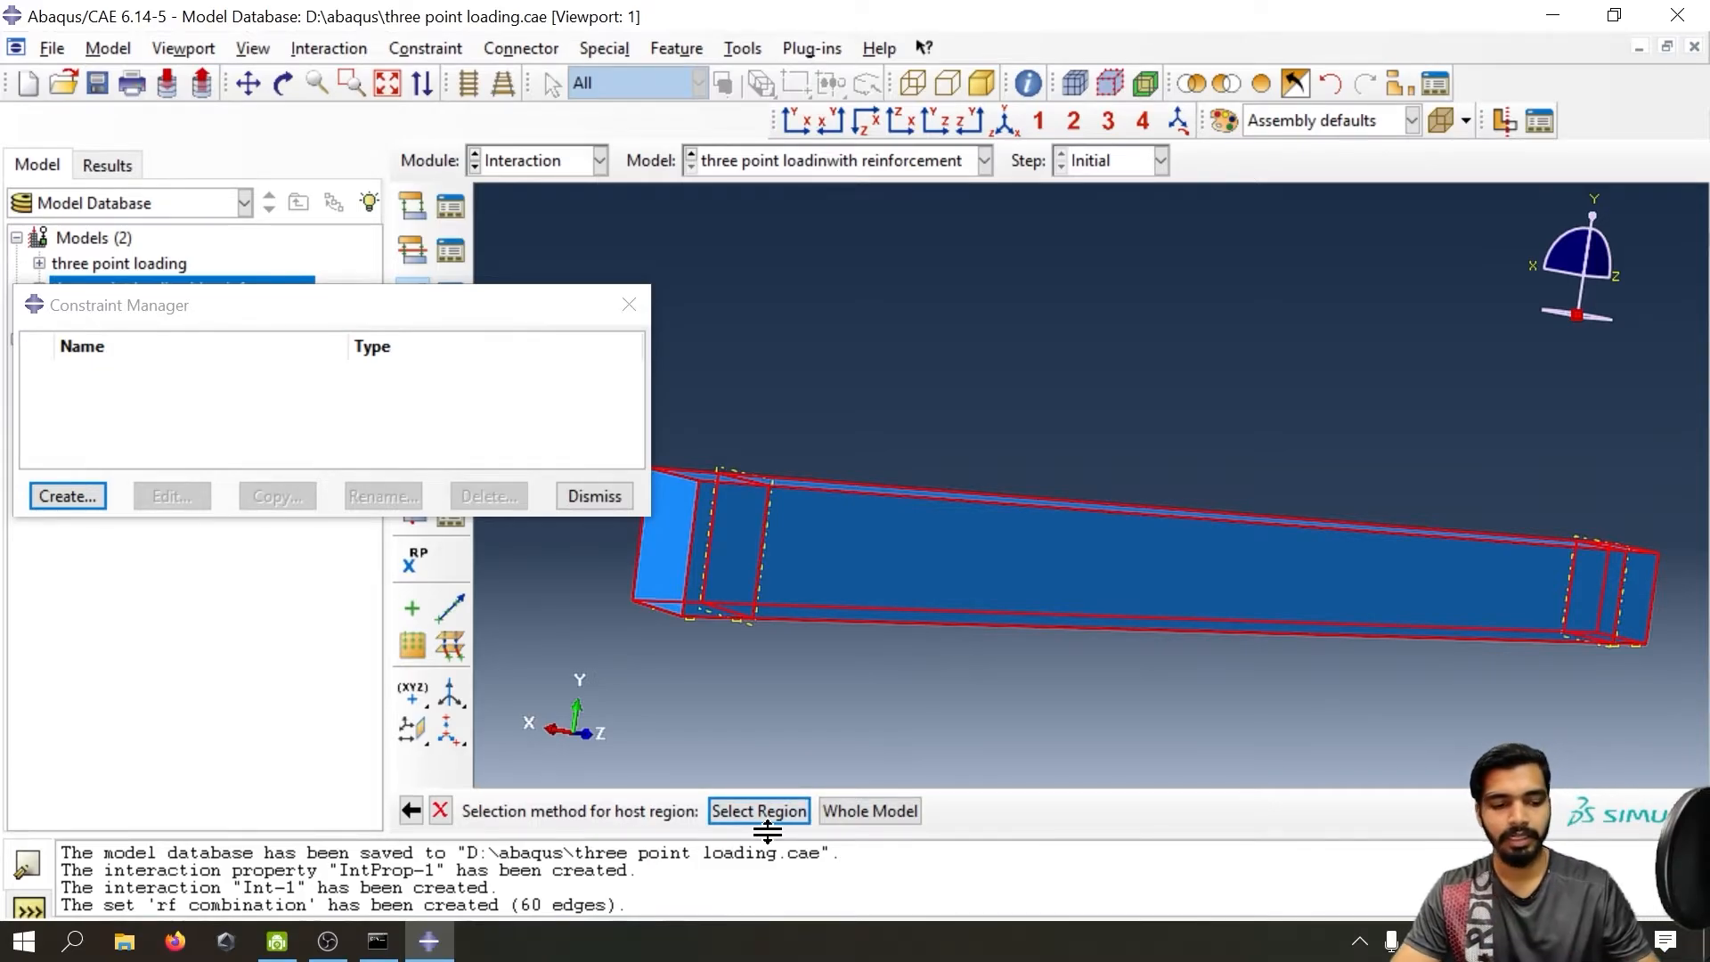
pyautogui.press('Escape')
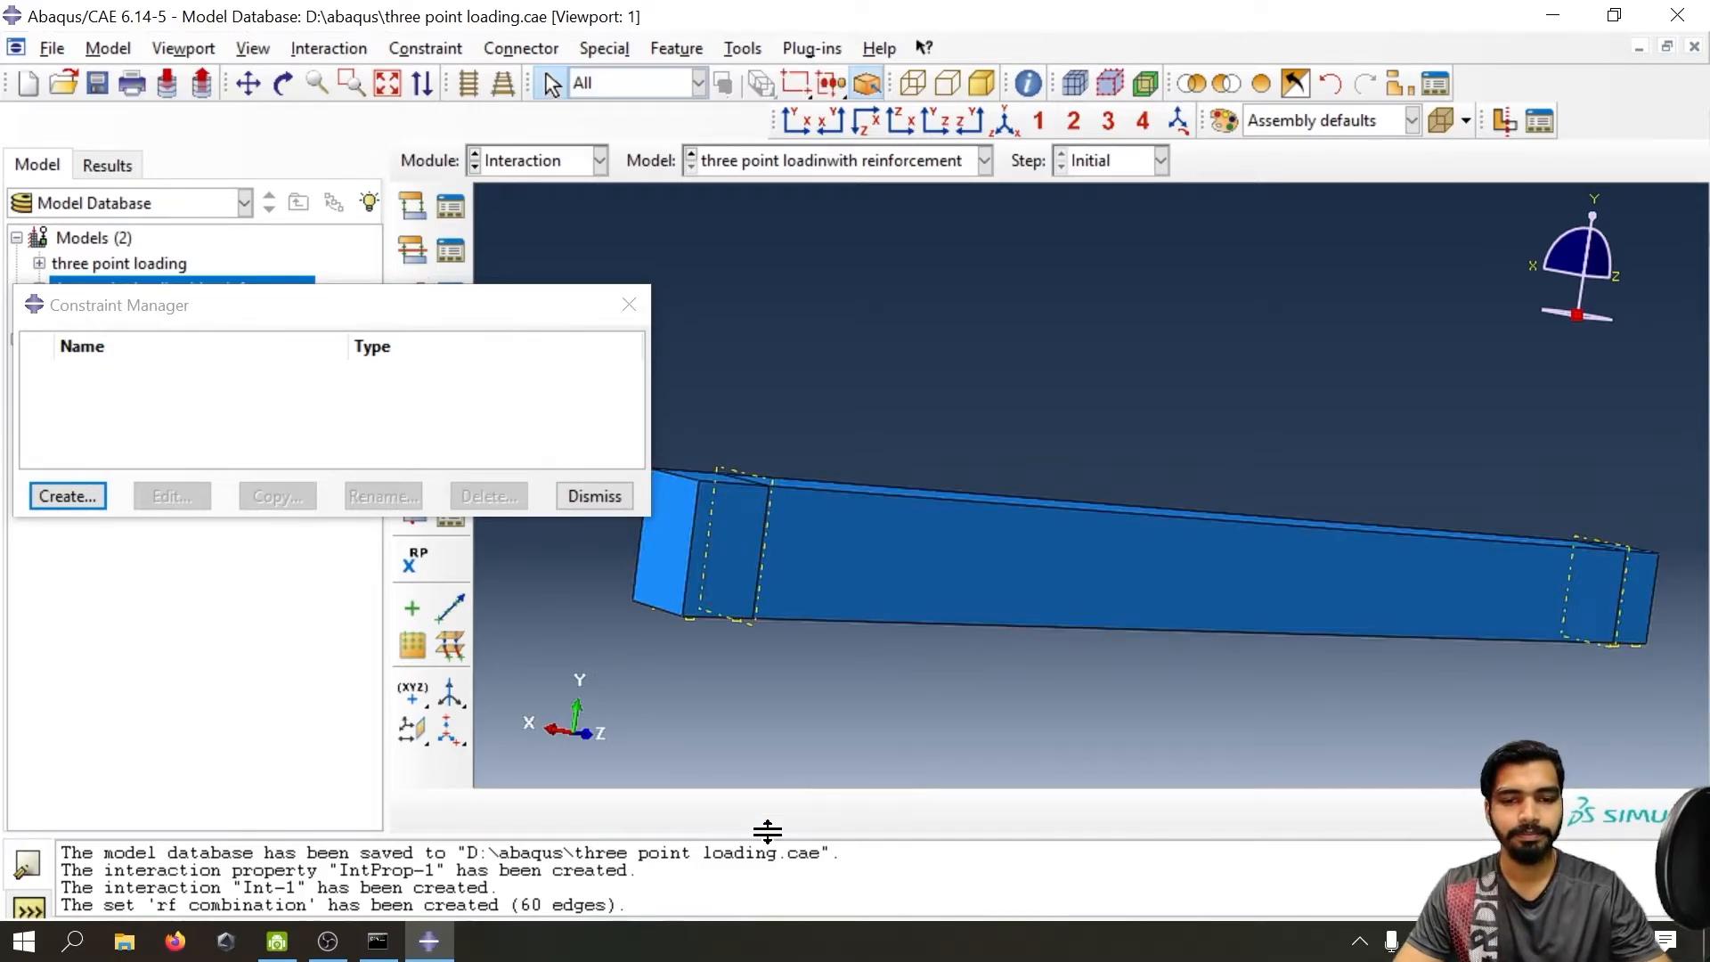
# - Continue the embedded region constraint and choose the rf combination set as the embedded region
pyautogui.click(87, 497)
pyautogui.click(869, 497)
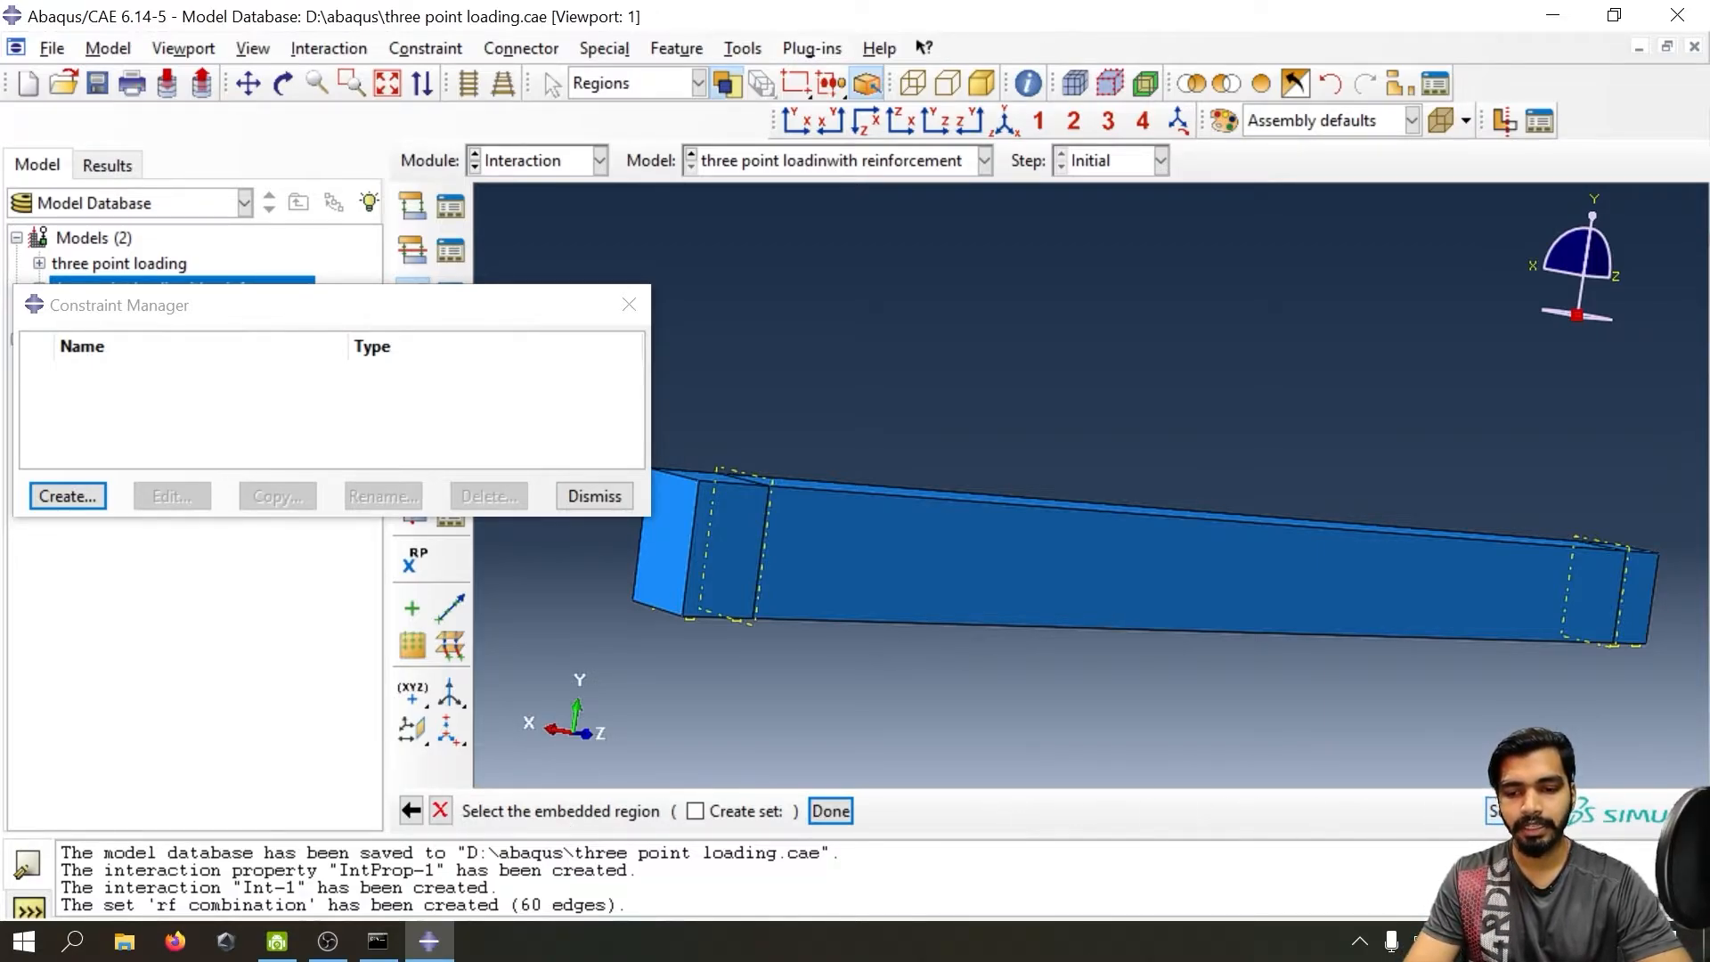
pyautogui.click(1497, 810)
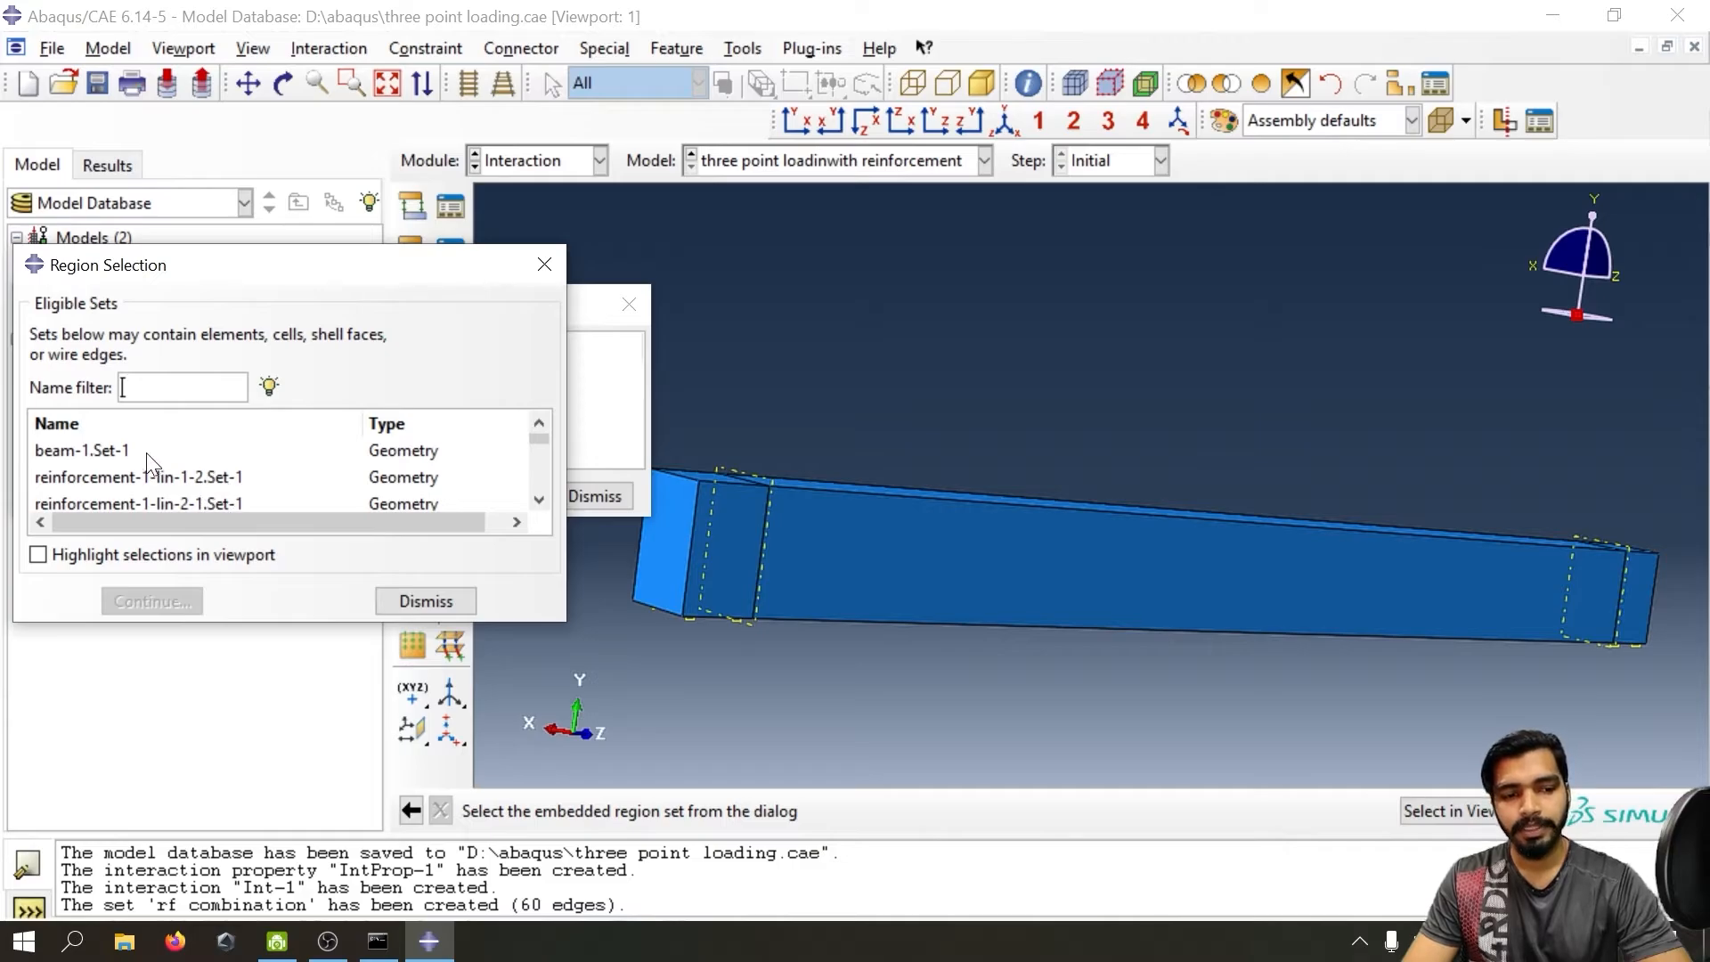
pyautogui.scroll(-5, 151, 459)
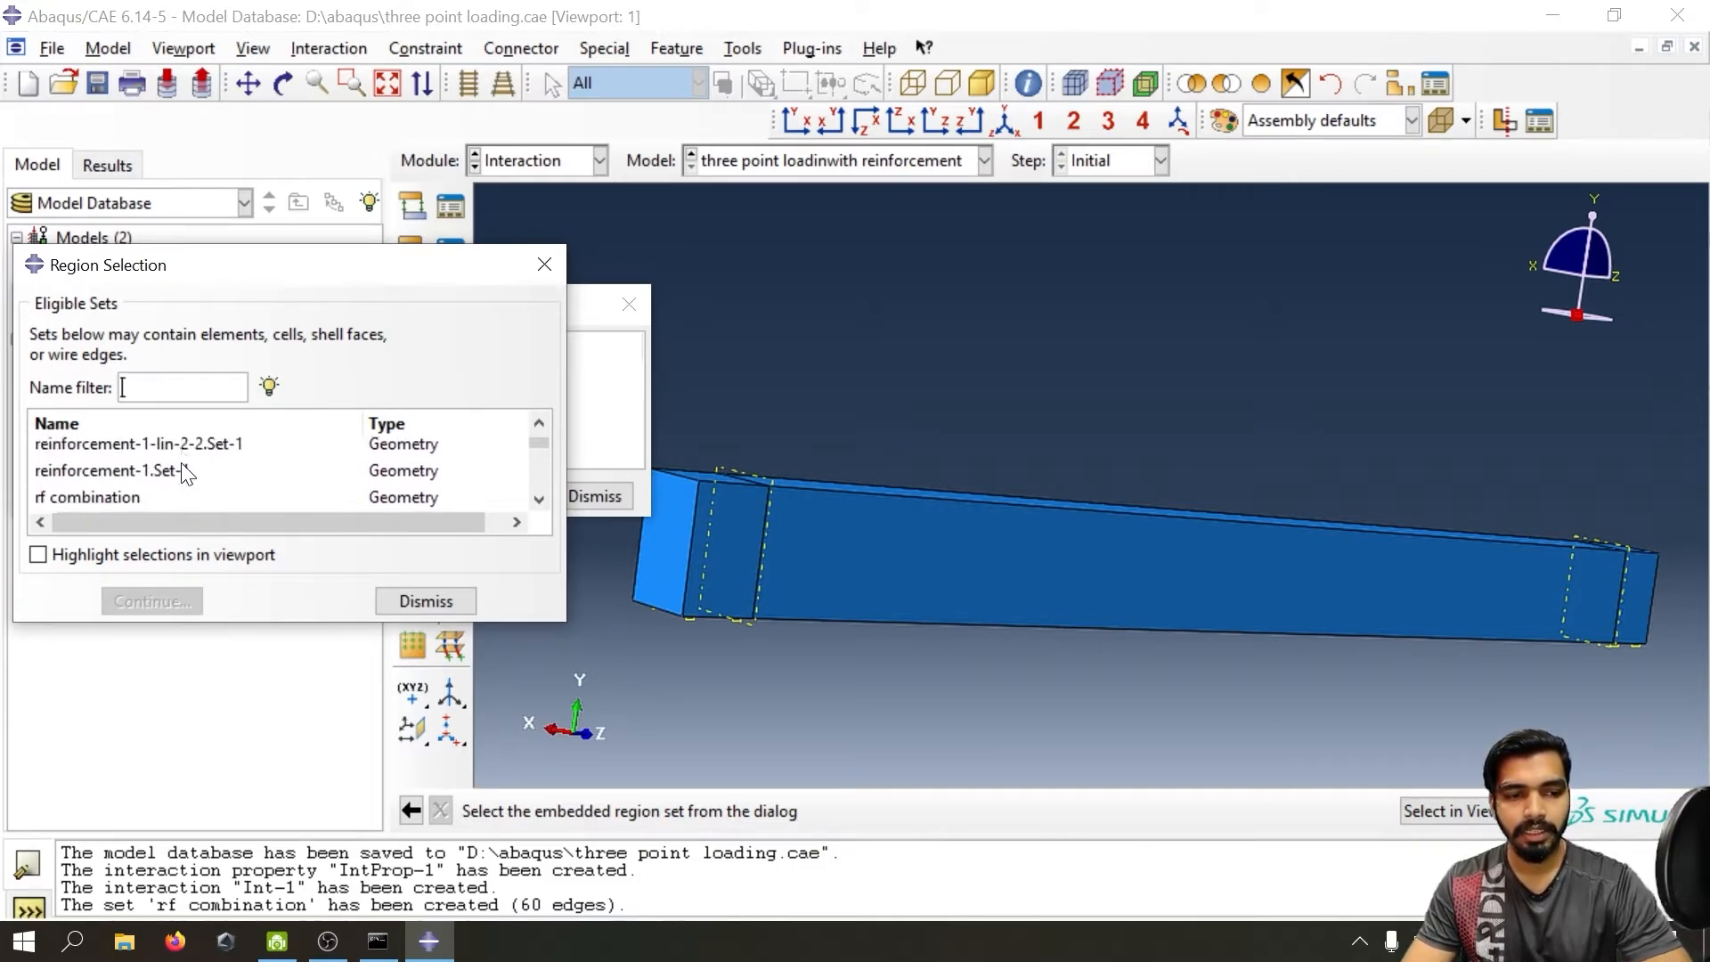
pyautogui.scroll(-2, 183, 472)
pyautogui.click(74, 481)
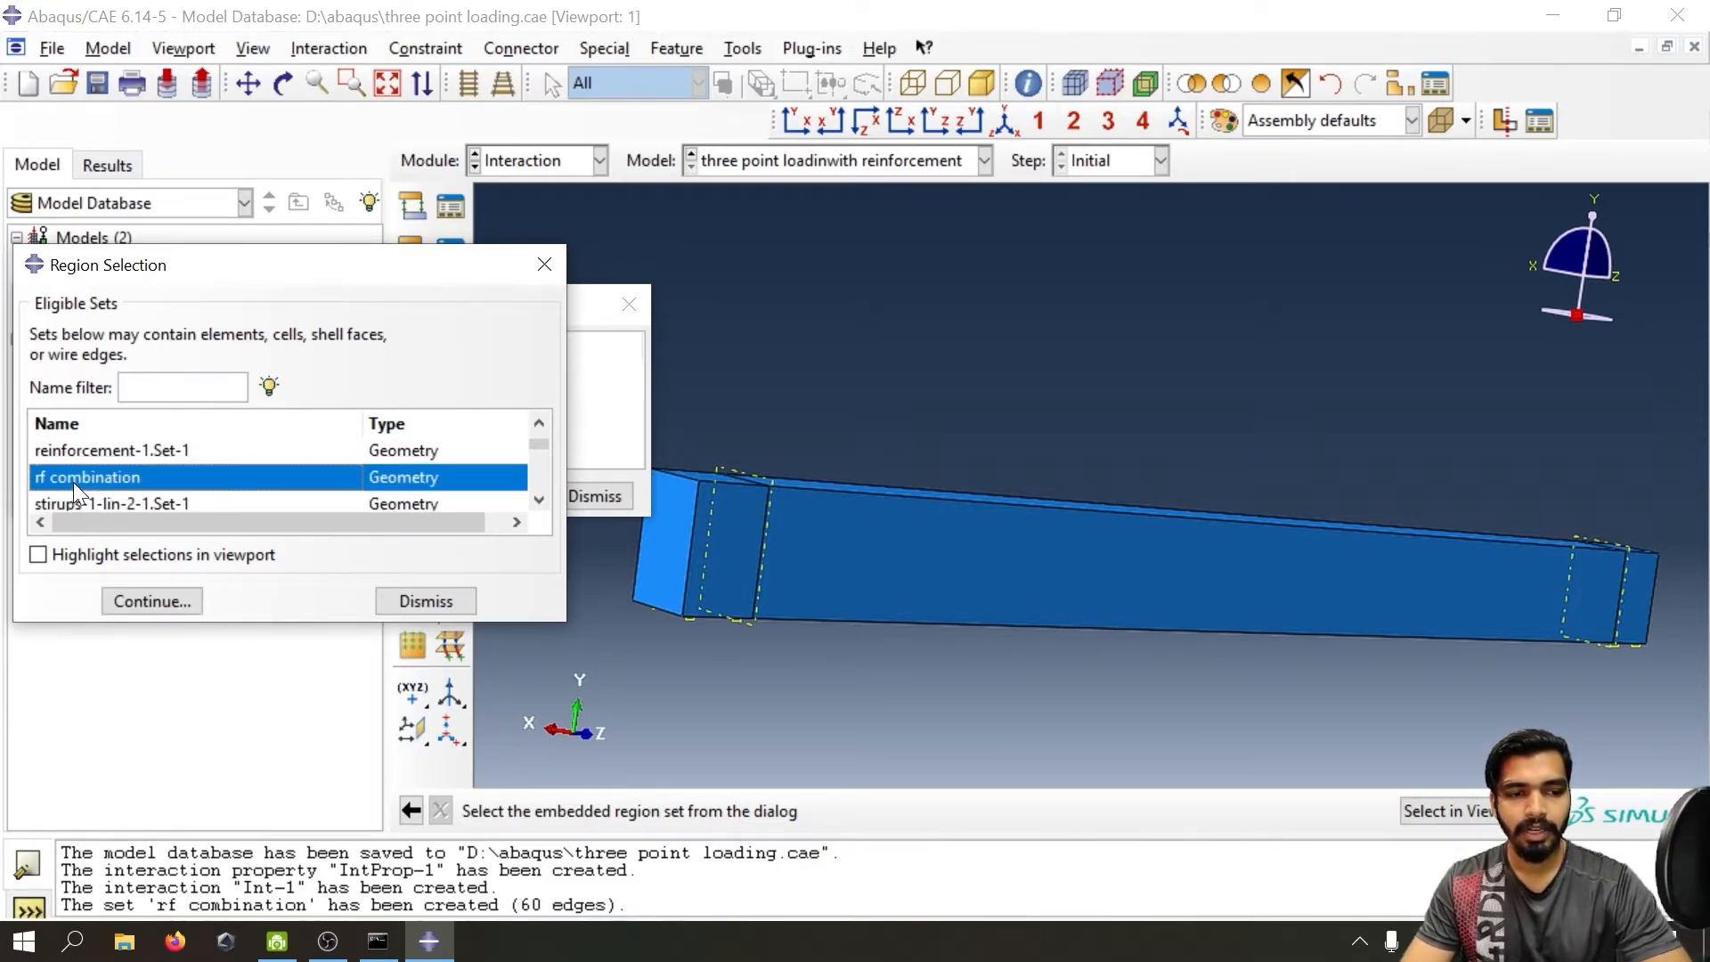
pyautogui.click(155, 595)
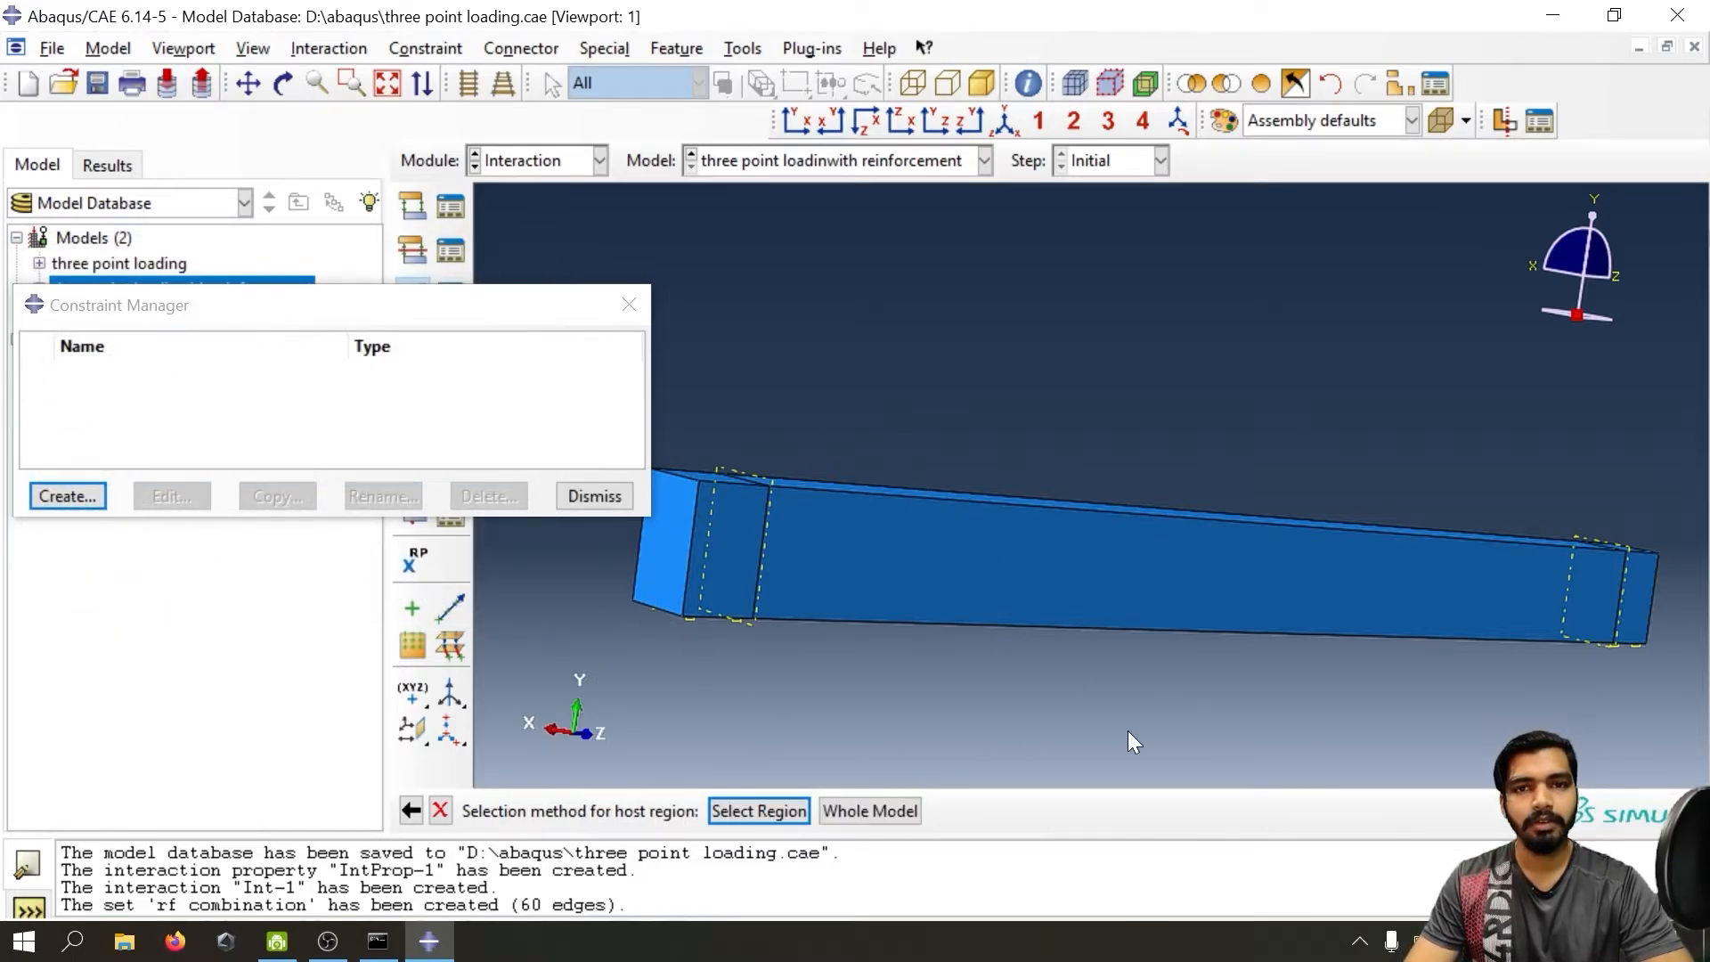
# - Select the whole beam as the host region and create the embedded region constraint with the default tolerances
pyautogui.click(750, 811)
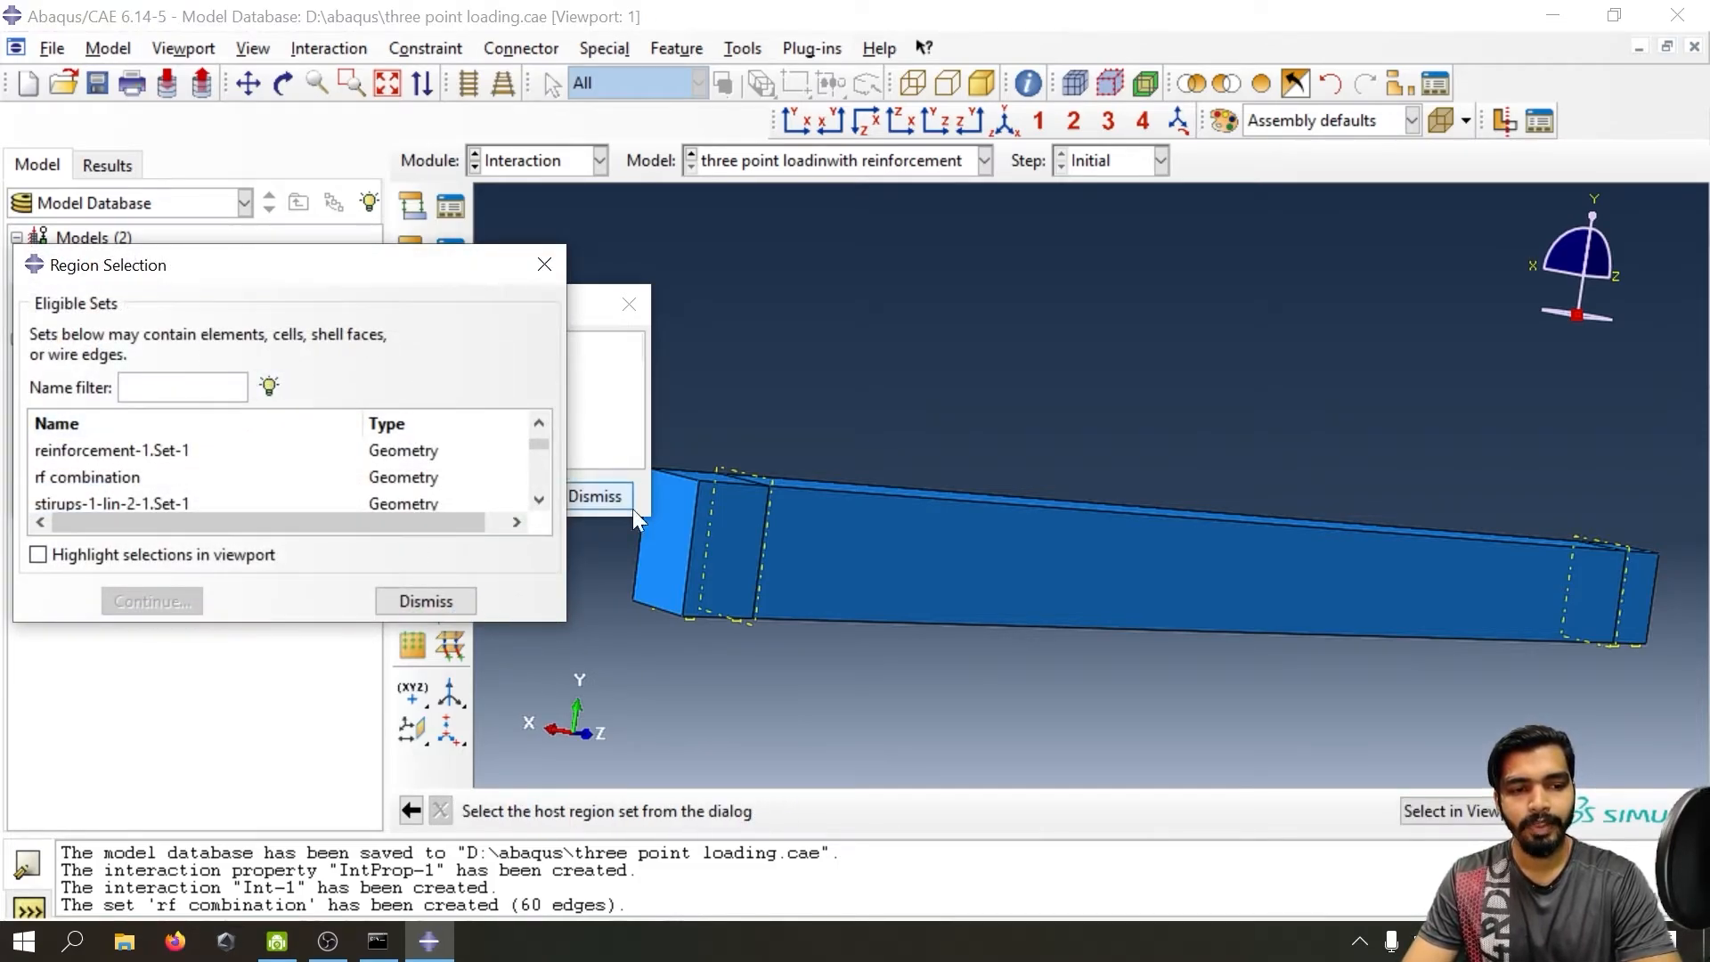
pyautogui.click(1687, 536)
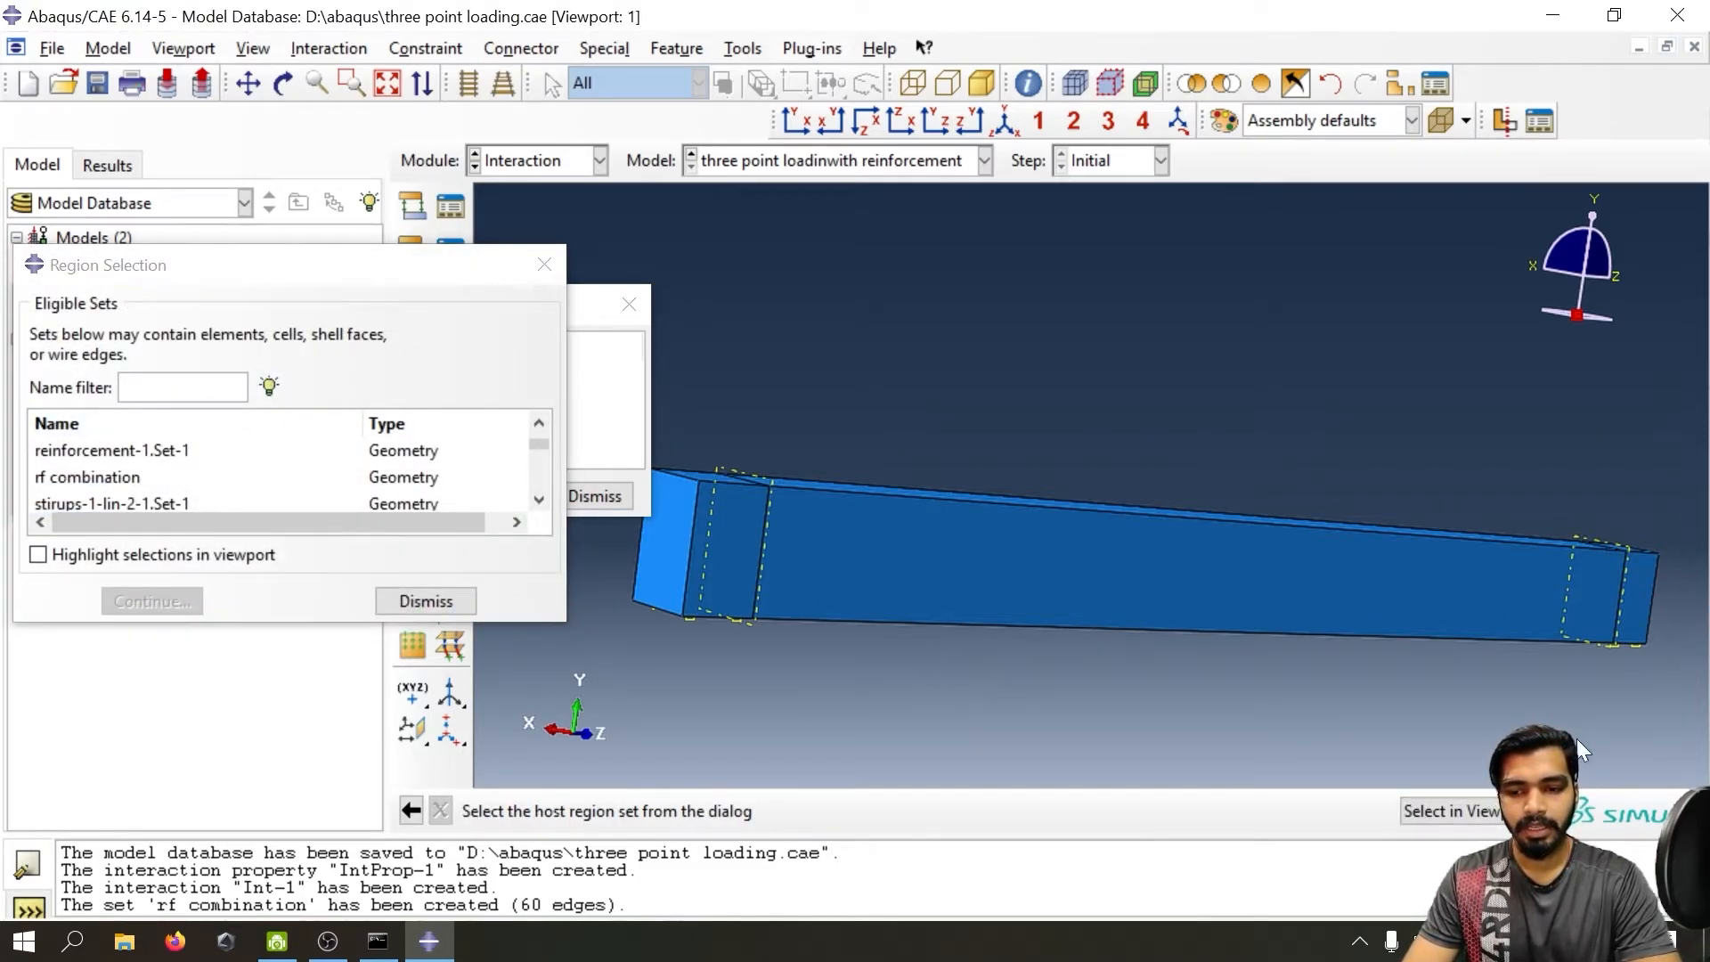
pyautogui.moveTo(333, 264); pyautogui.dragTo(984, 143)
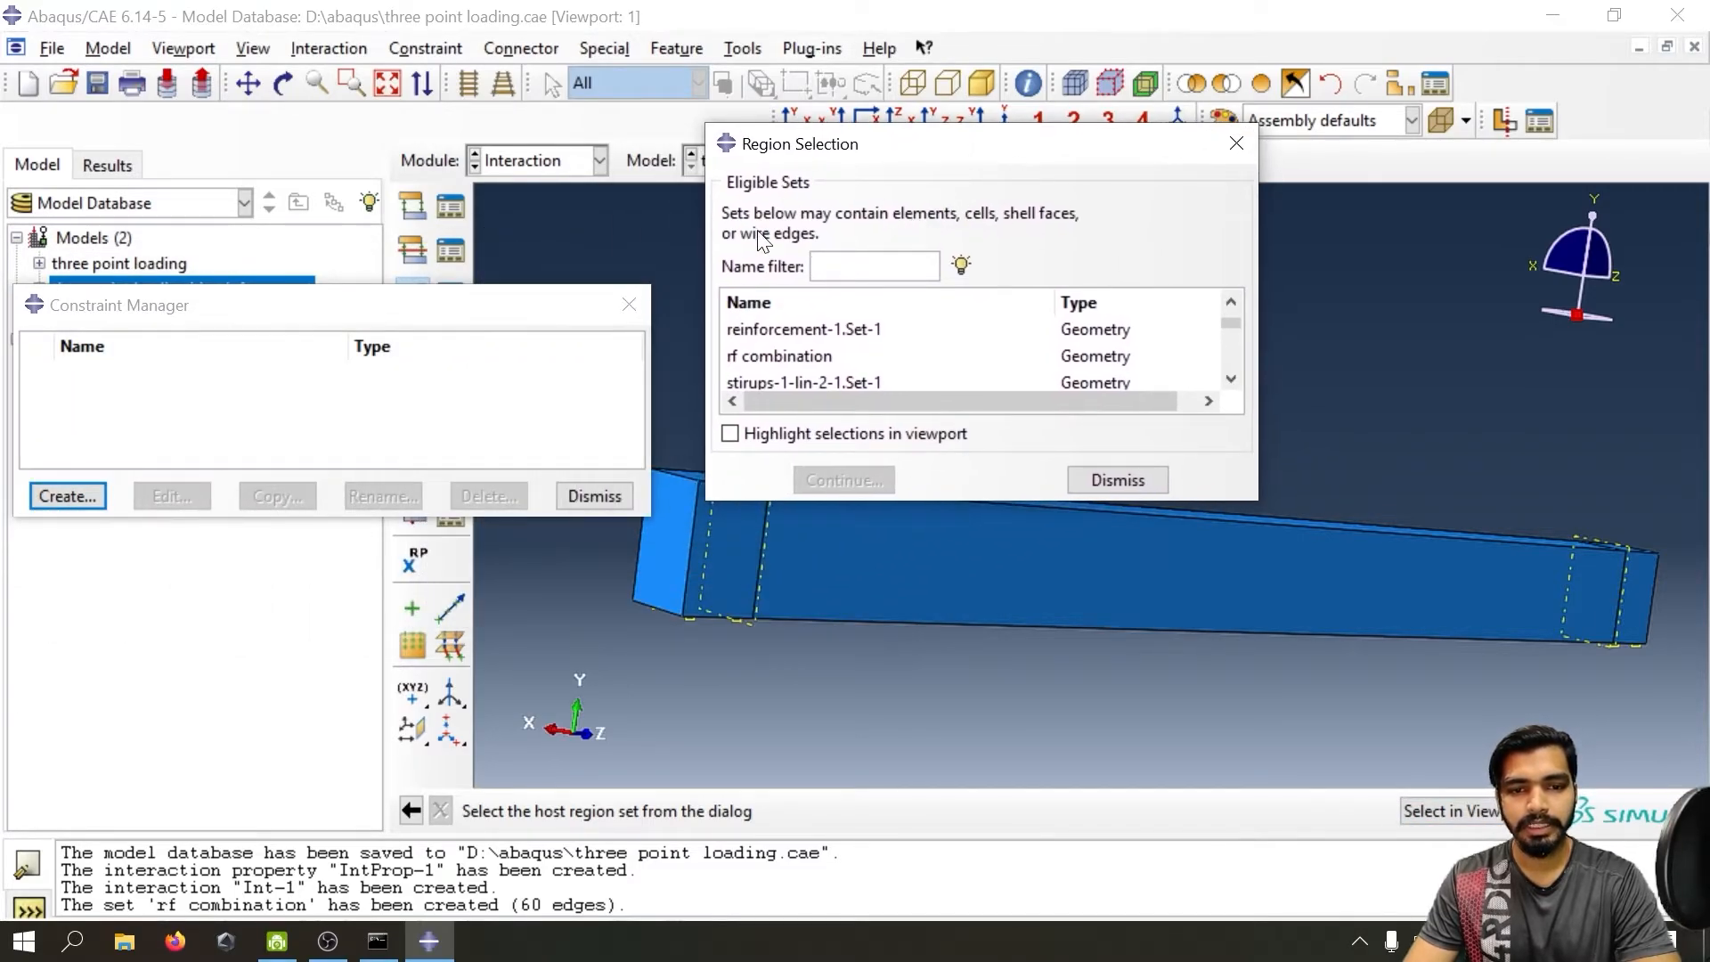
pyautogui.click(1427, 810)
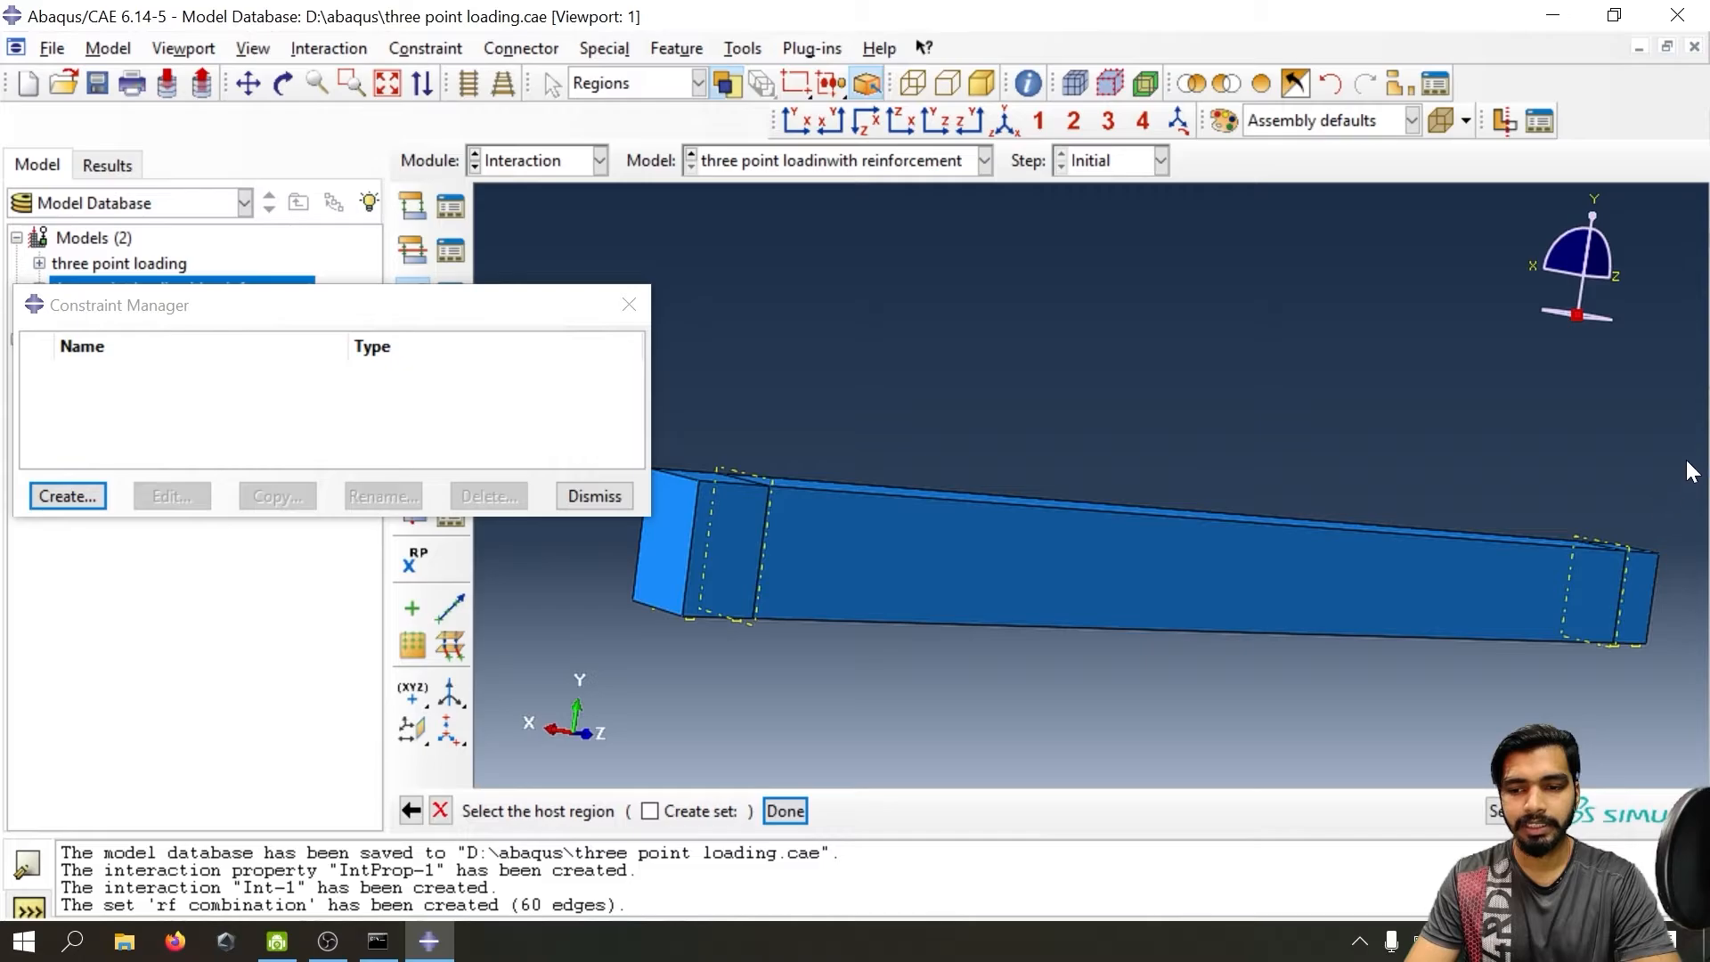
pyautogui.moveTo(1687, 461); pyautogui.dragTo(595, 731)
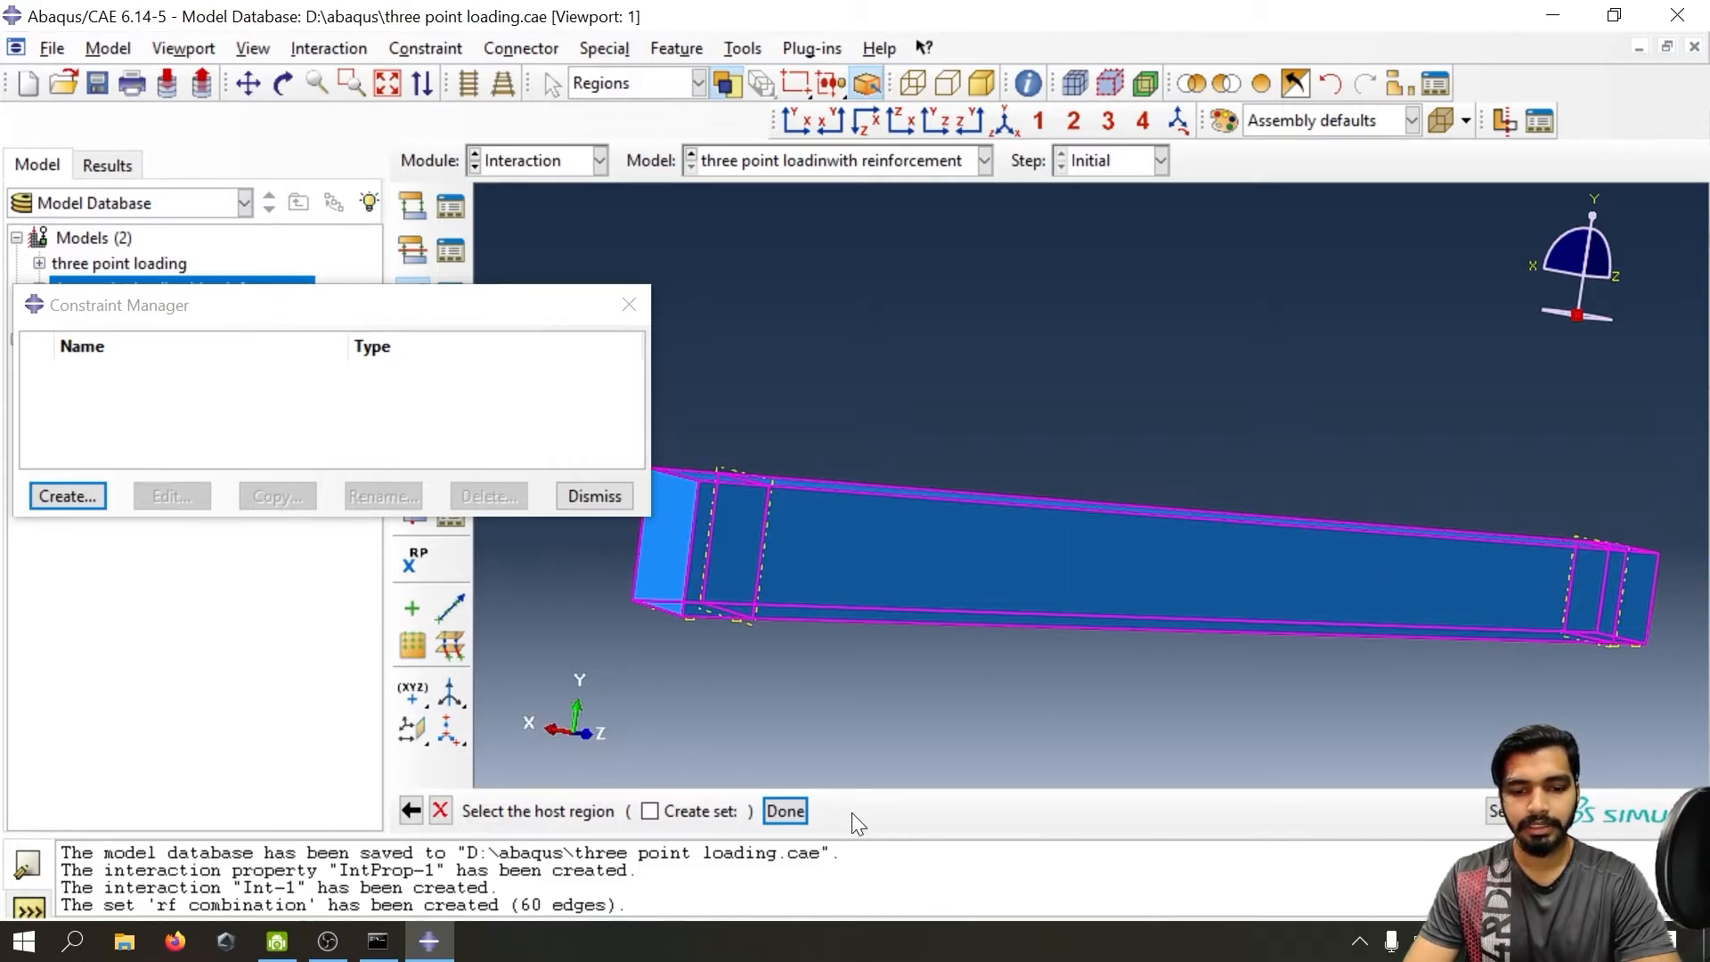
pyautogui.click(785, 810)
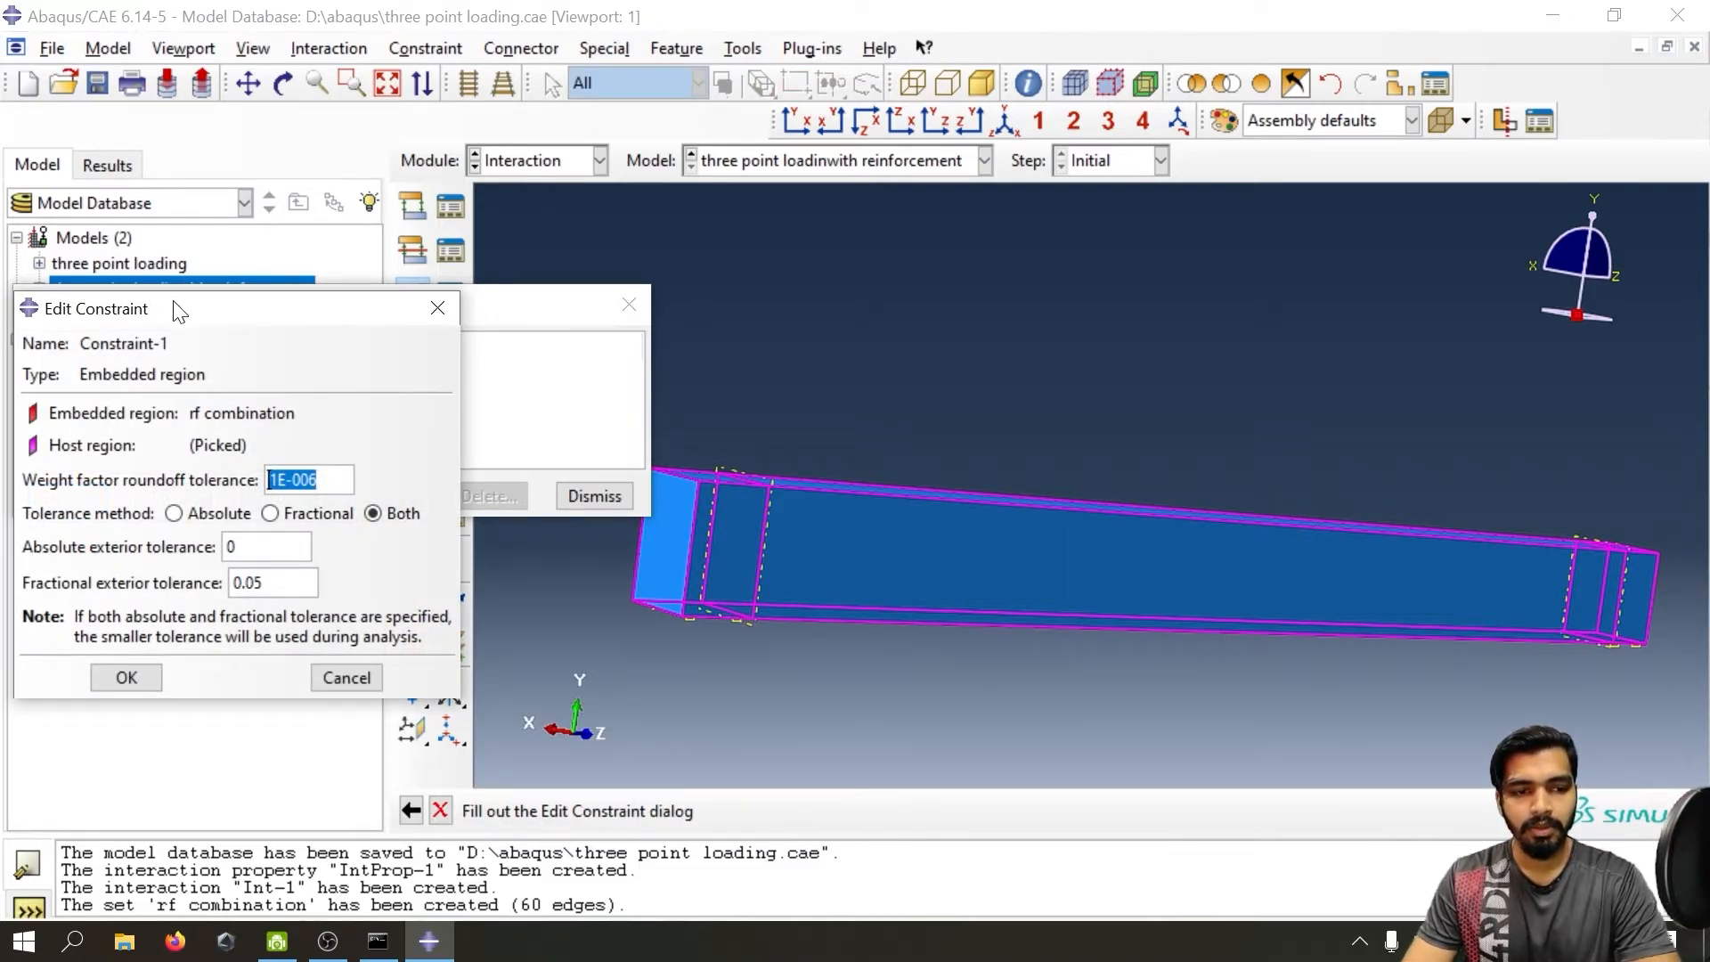
pyautogui.moveTo(175, 306); pyautogui.dragTo(788, 262)
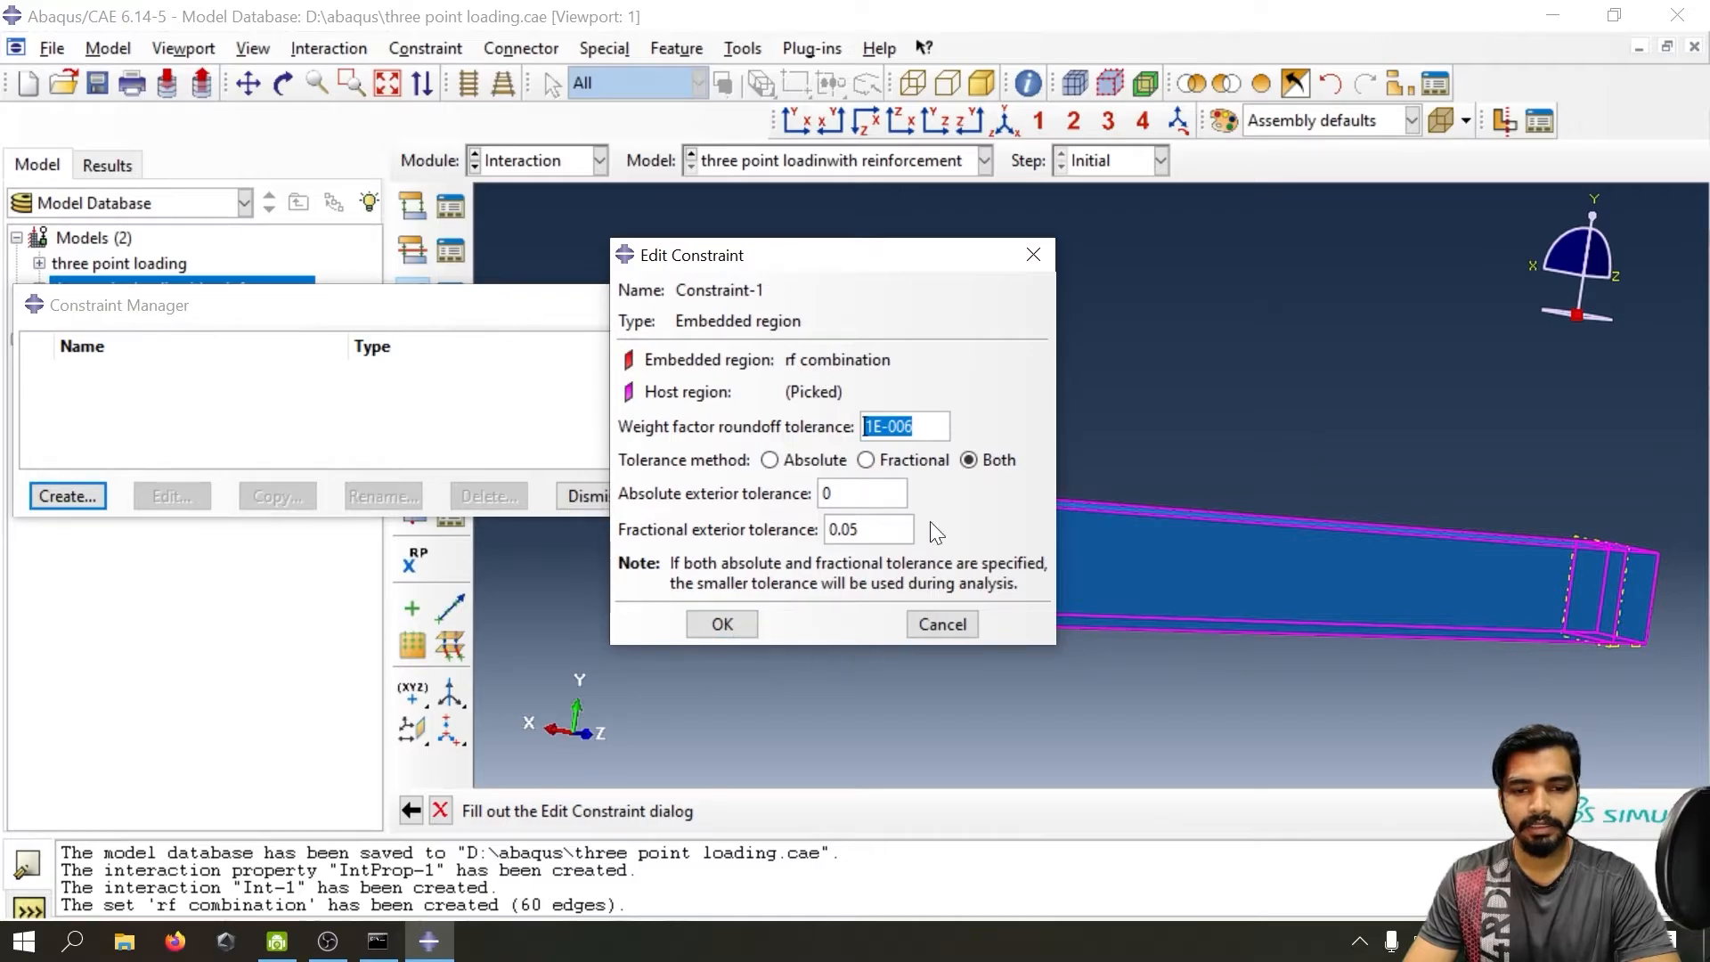
pyautogui.click(720, 625)
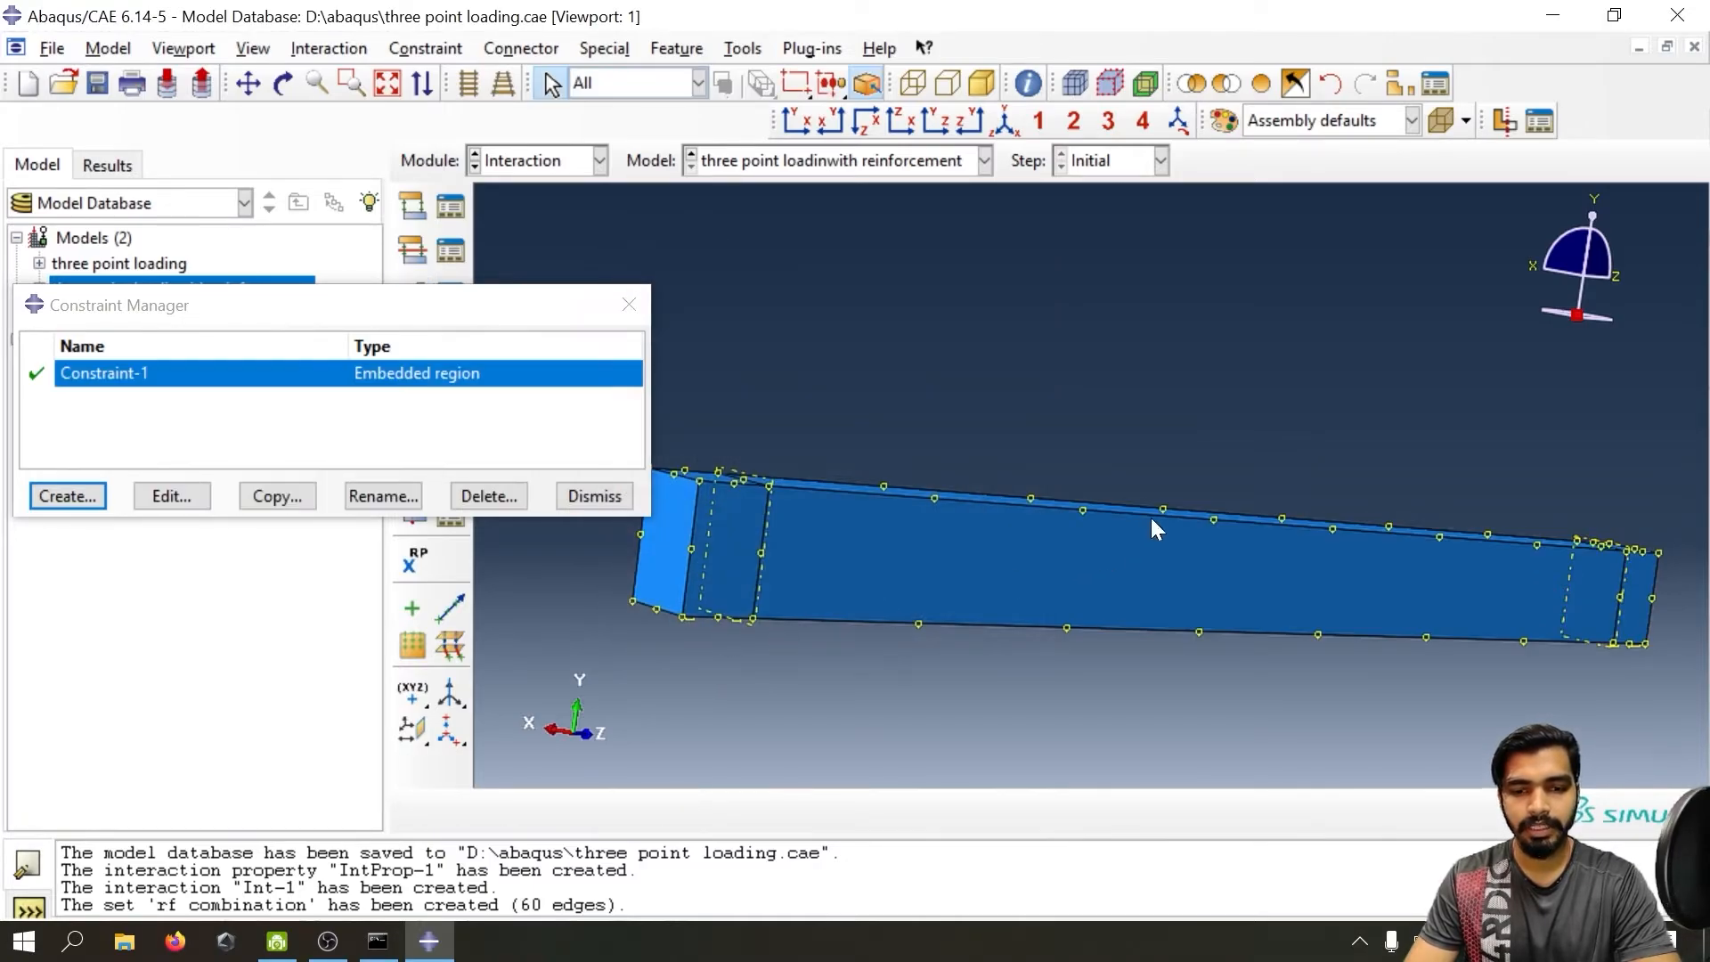
# - Restore the display of all part instances in the assembly
pyautogui.scroll(-3, 806, 555)
pyautogui.scroll(4, 793, 575)
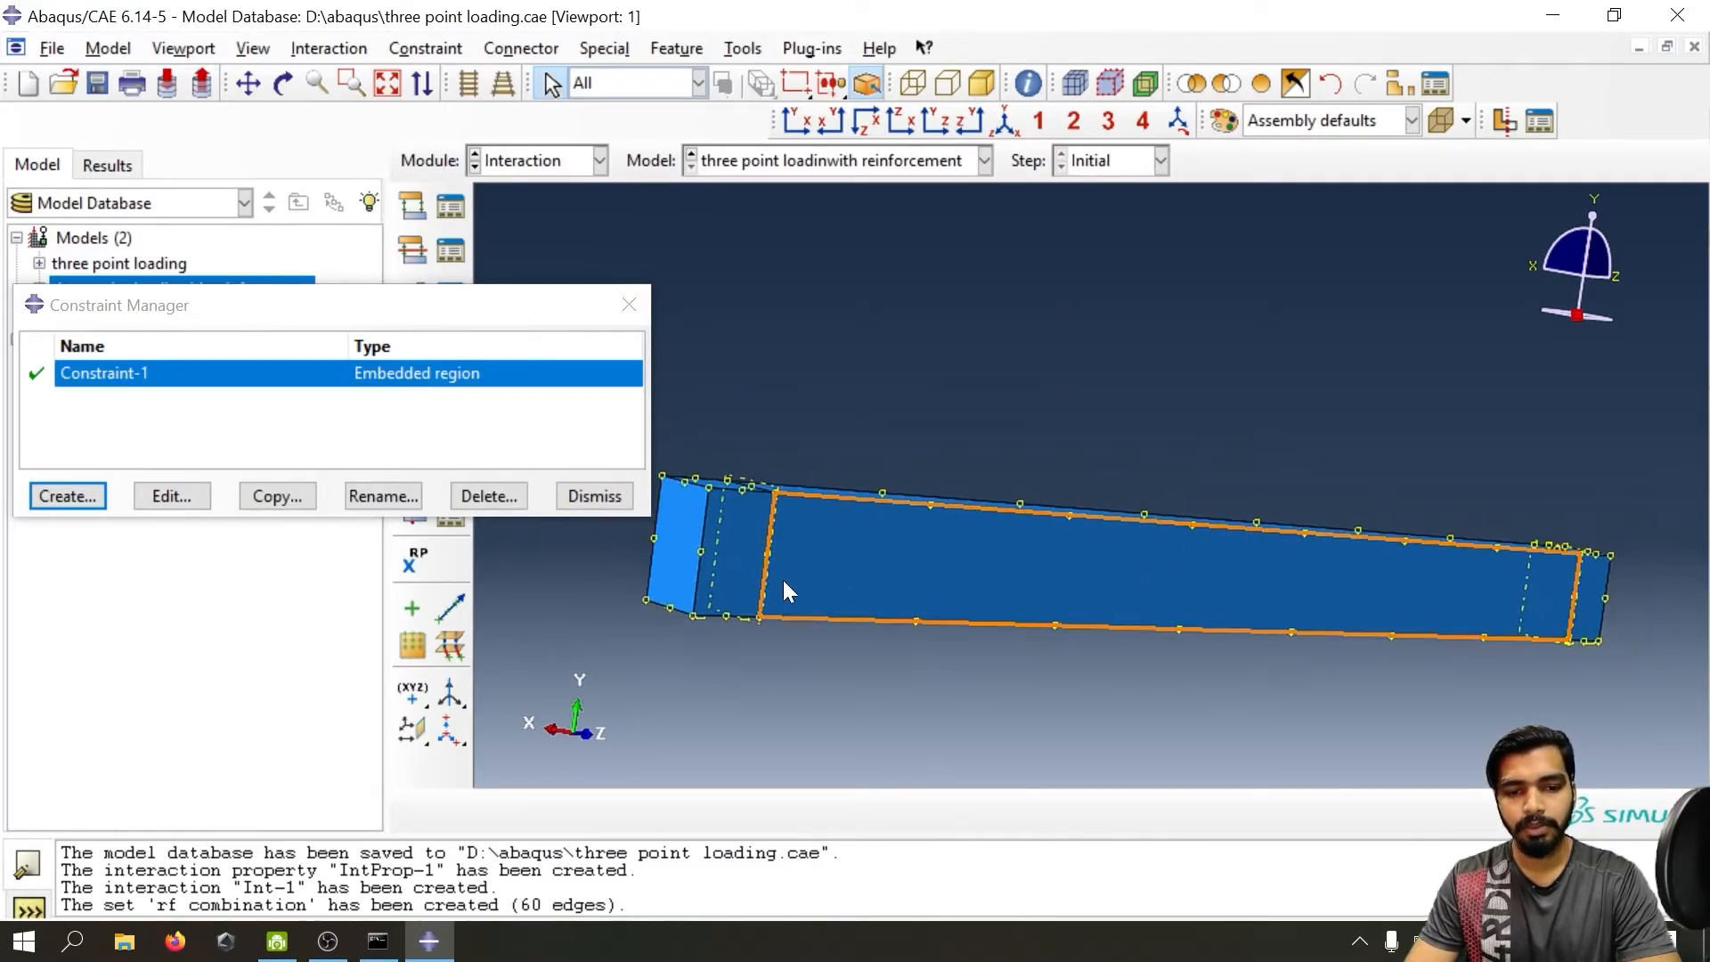
pyautogui.click(1395, 88)
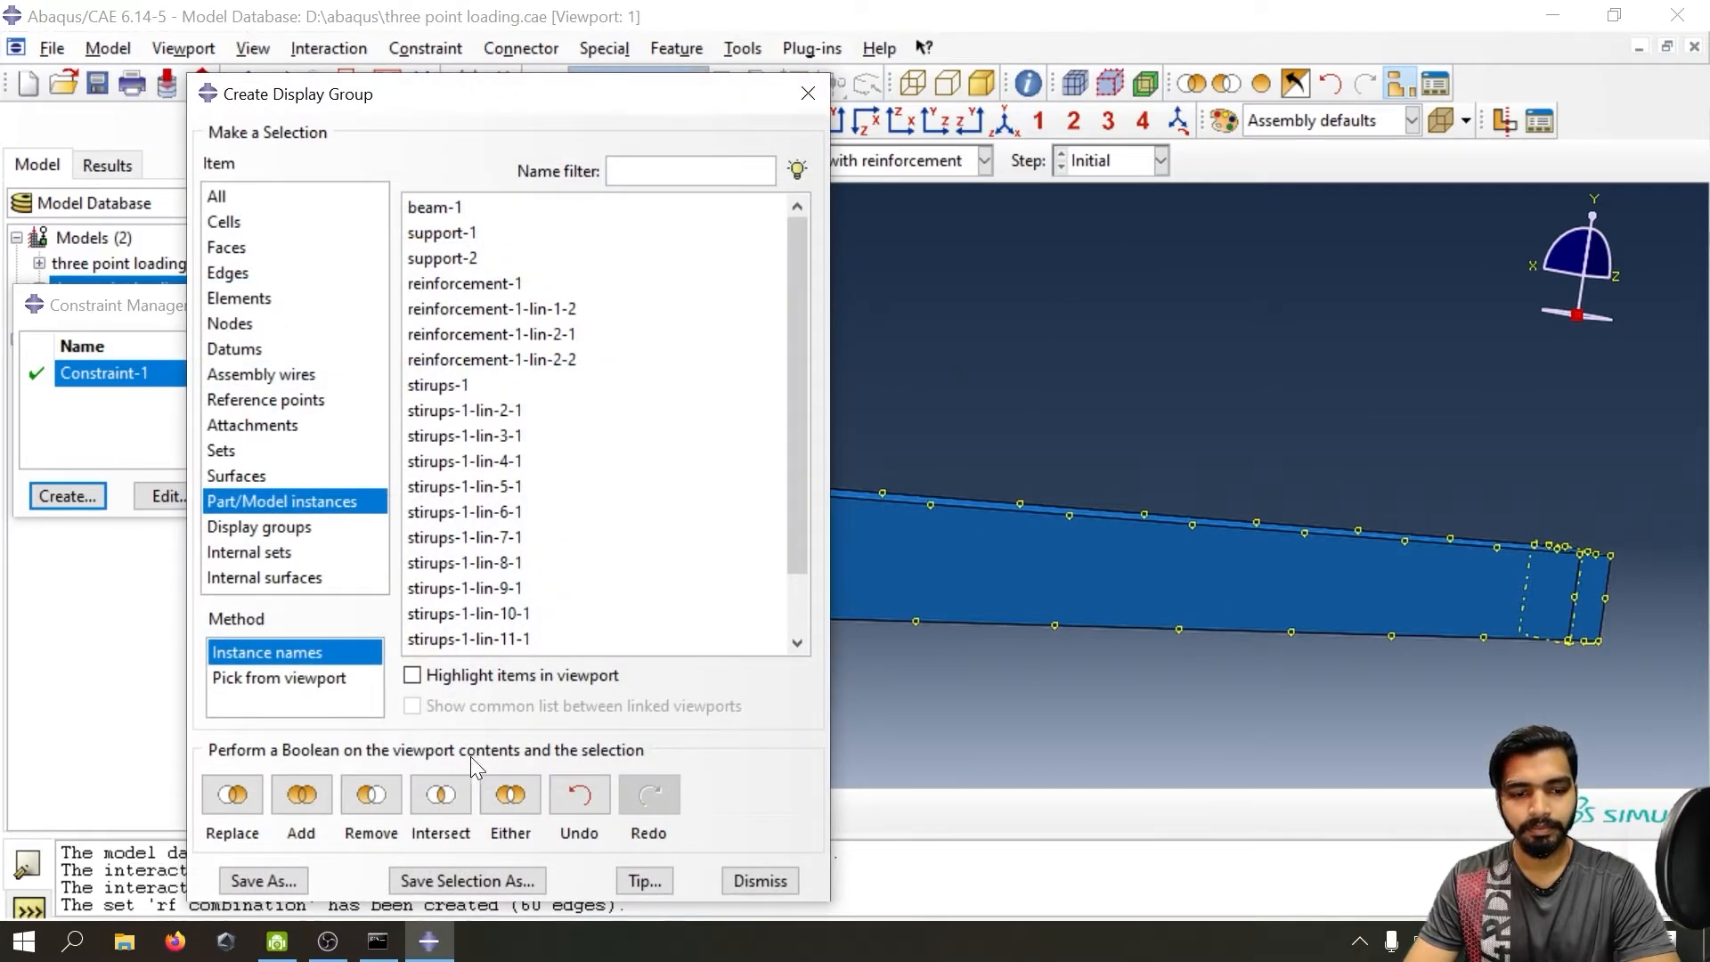
pyautogui.click(808, 94)
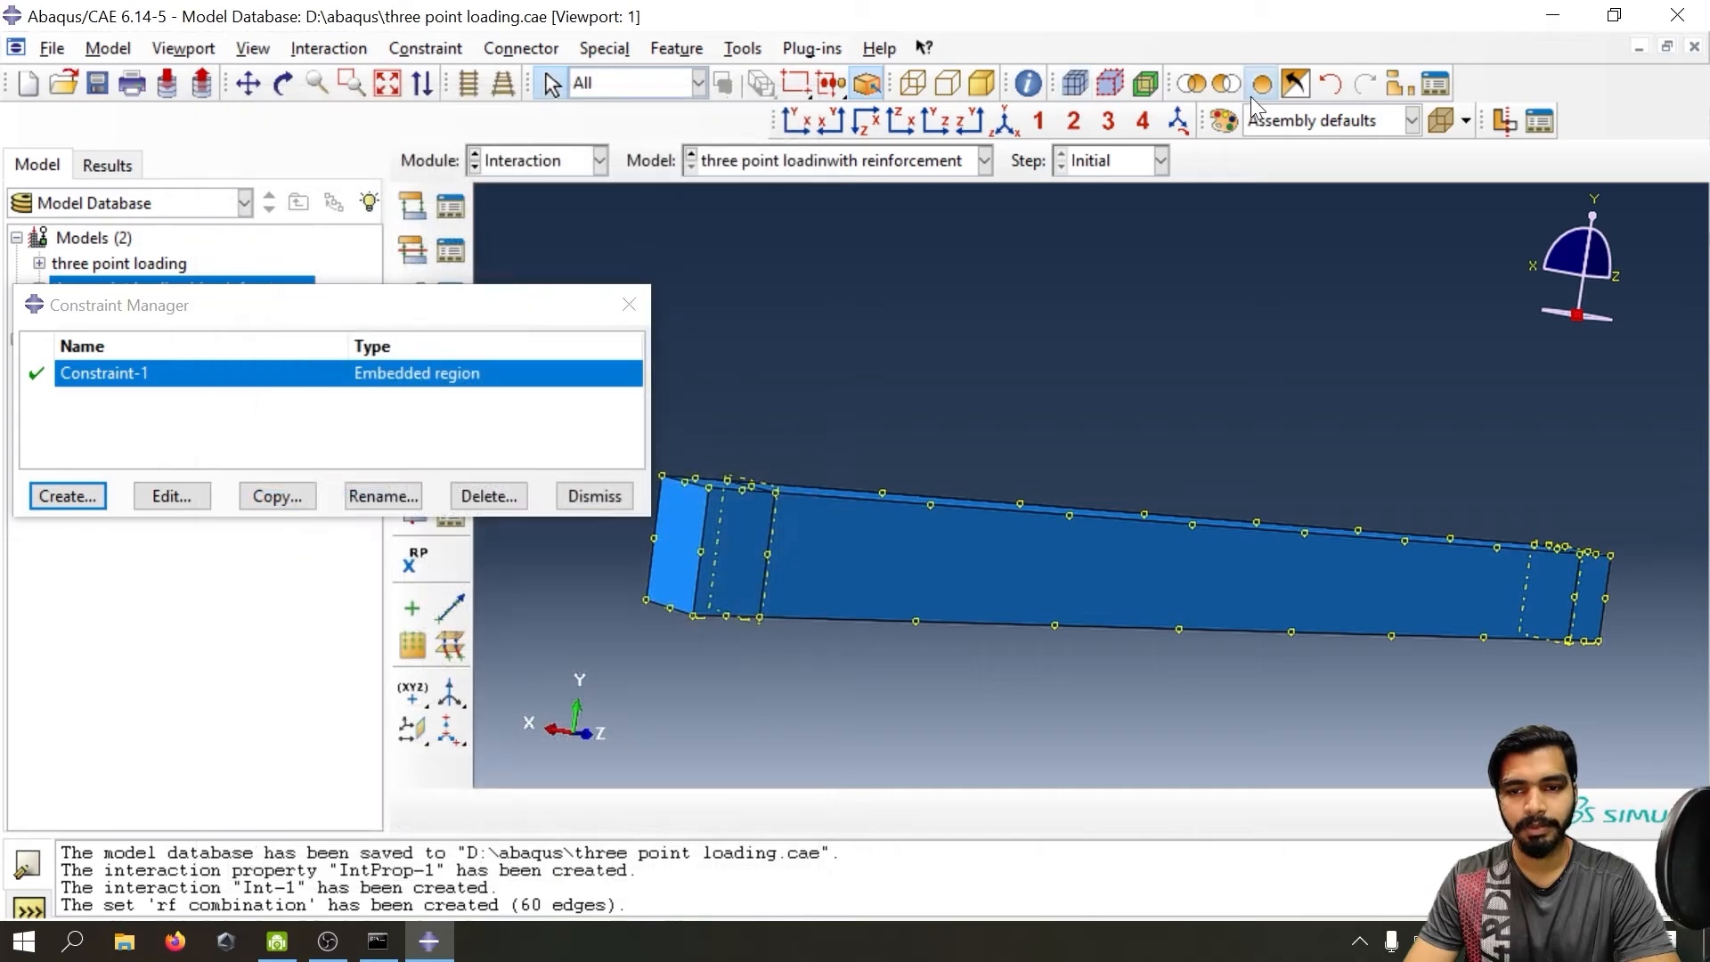
pyautogui.click(1256, 89)
# - Examine the constraint symbols along the beam and at its supported ends, and close the constraint manager
pyautogui.keyDown('ctrl'); pyautogui.keyDown('alt'); pyautogui.moveTo(895, 577); pyautogui.dragTo(1030, 478); pyautogui.keyUp('alt'); pyautogui.keyUp('ctrl')
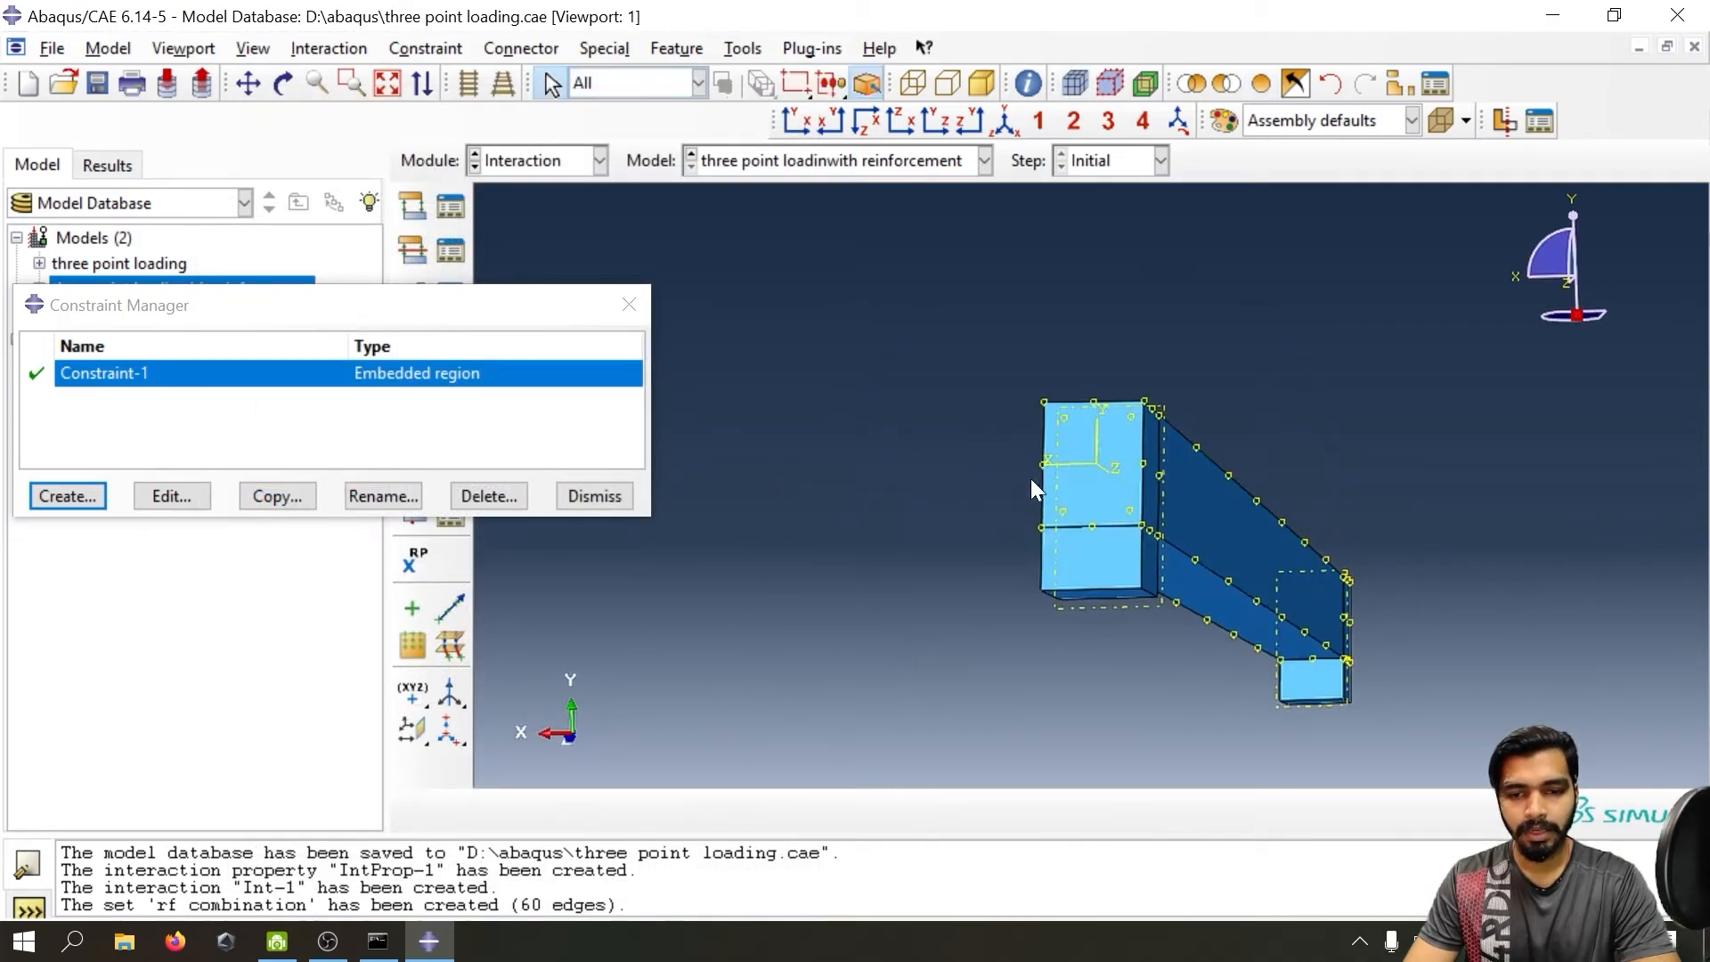
pyautogui.scroll(5, 1030, 479)
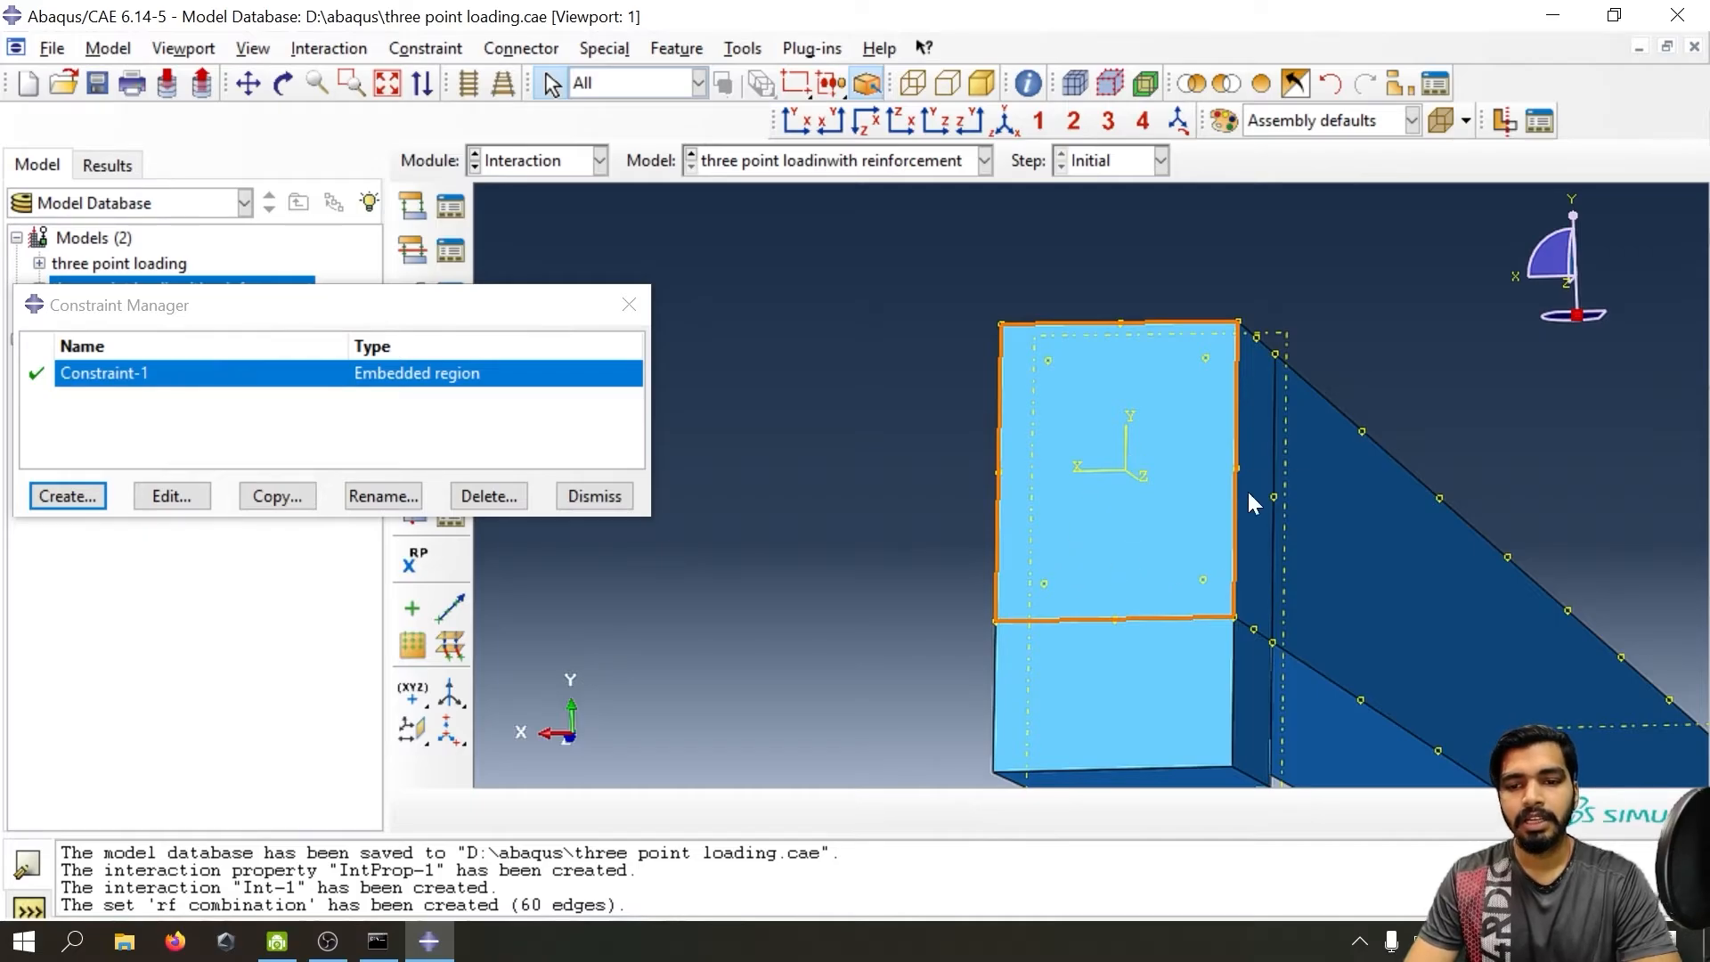
pyautogui.keyDown('ctrl'); pyautogui.keyDown('alt'); pyautogui.moveTo(1248, 491); pyautogui.dragTo(1108, 537); pyautogui.keyUp('alt'); pyautogui.keyUp('ctrl')
pyautogui.scroll(-3, 1168, 648)
pyautogui.scroll(-2, 1168, 648)
pyautogui.keyDown('ctrl'); pyautogui.keyDown('alt'); pyautogui.moveTo(1094, 683); pyautogui.dragTo(1108, 576); pyautogui.keyUp('alt'); pyautogui.keyUp('ctrl')
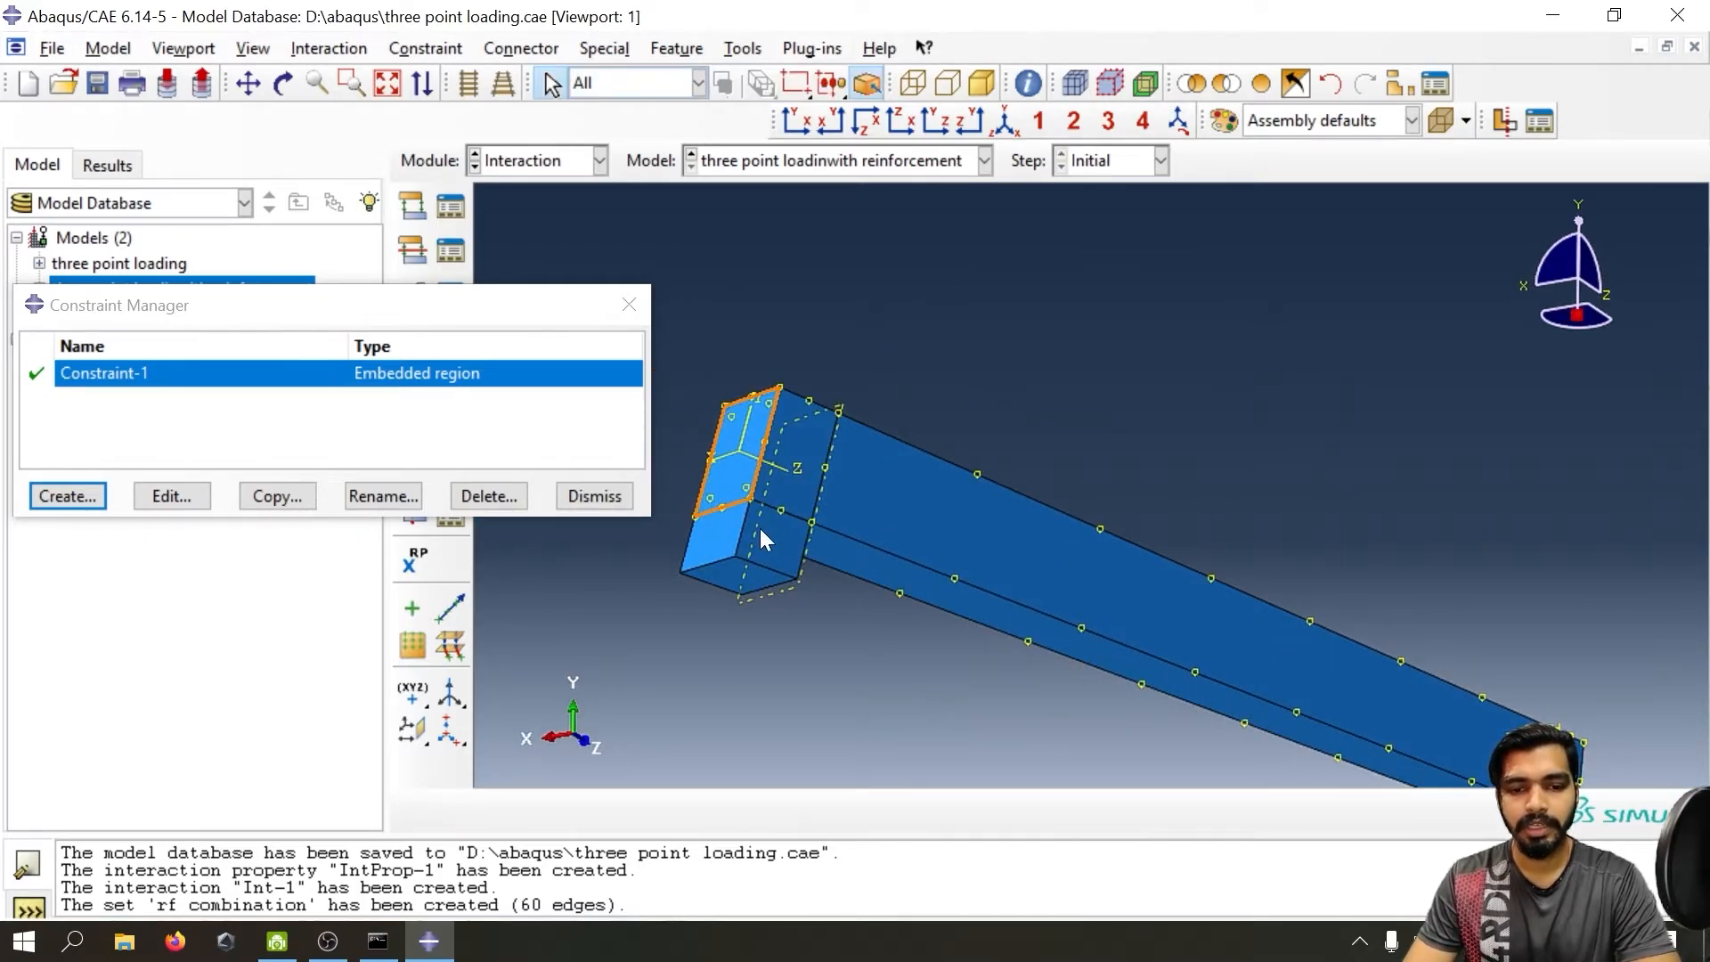
pyautogui.keyDown('ctrl'); pyautogui.keyDown('alt'); pyautogui.moveTo(1409, 702); pyautogui.dragTo(1113, 499); pyautogui.keyUp('alt'); pyautogui.keyUp('ctrl')
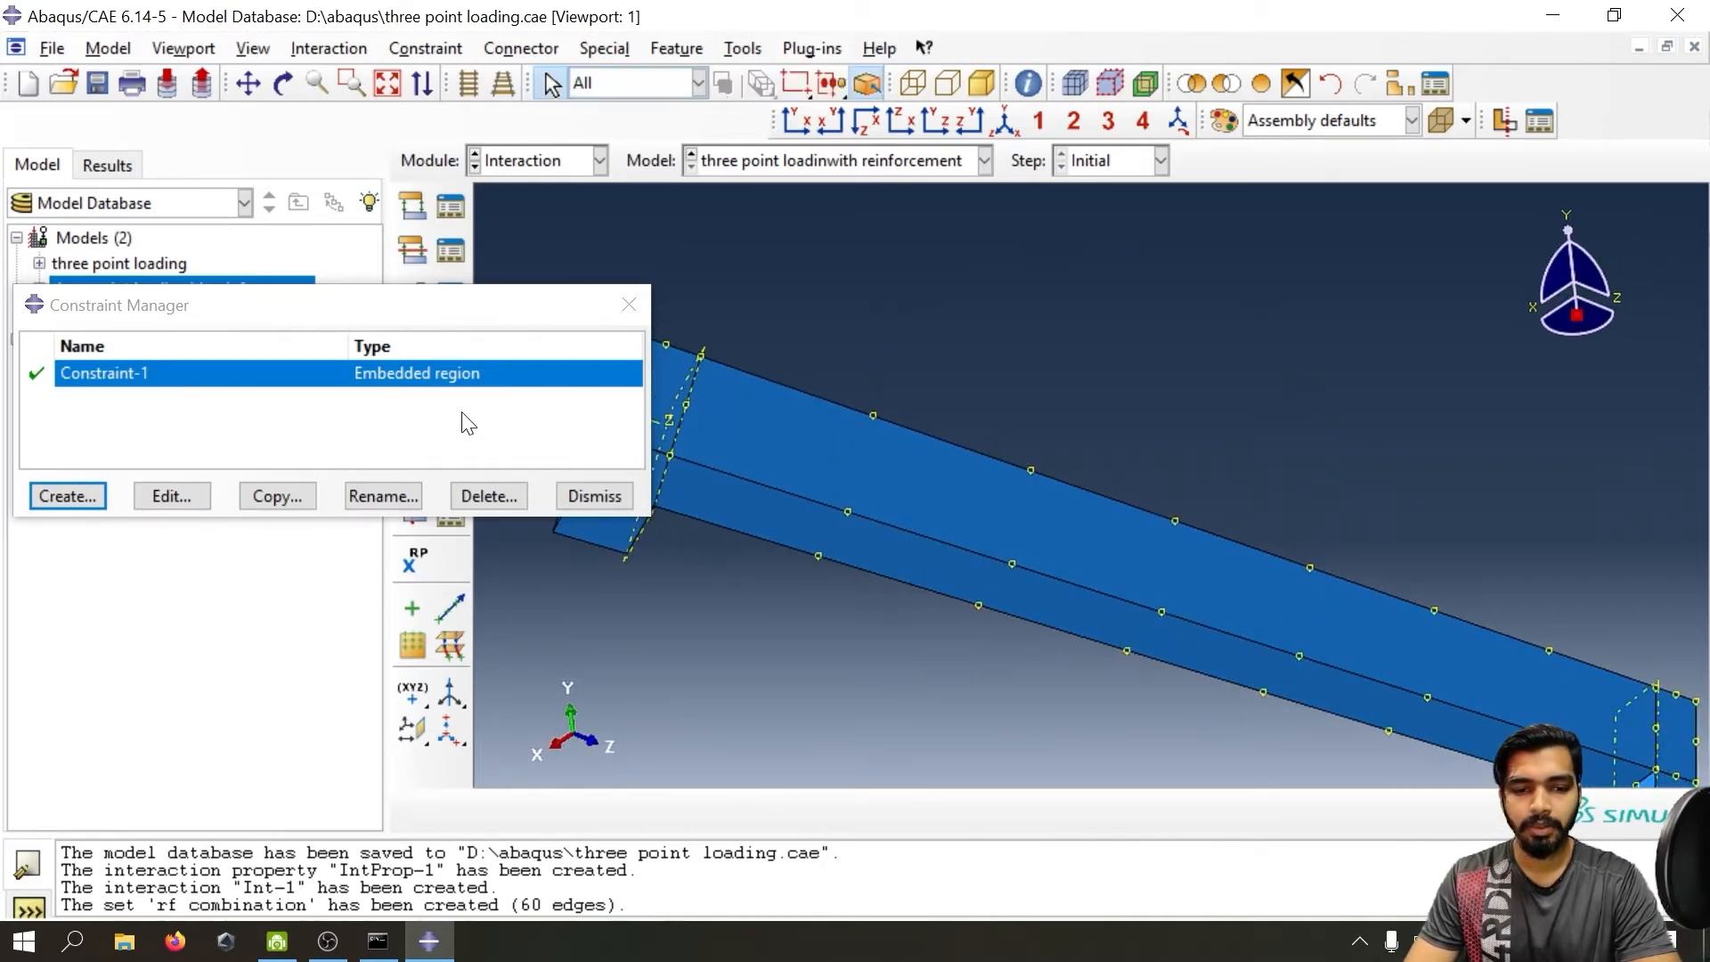
pyautogui.click(629, 305)
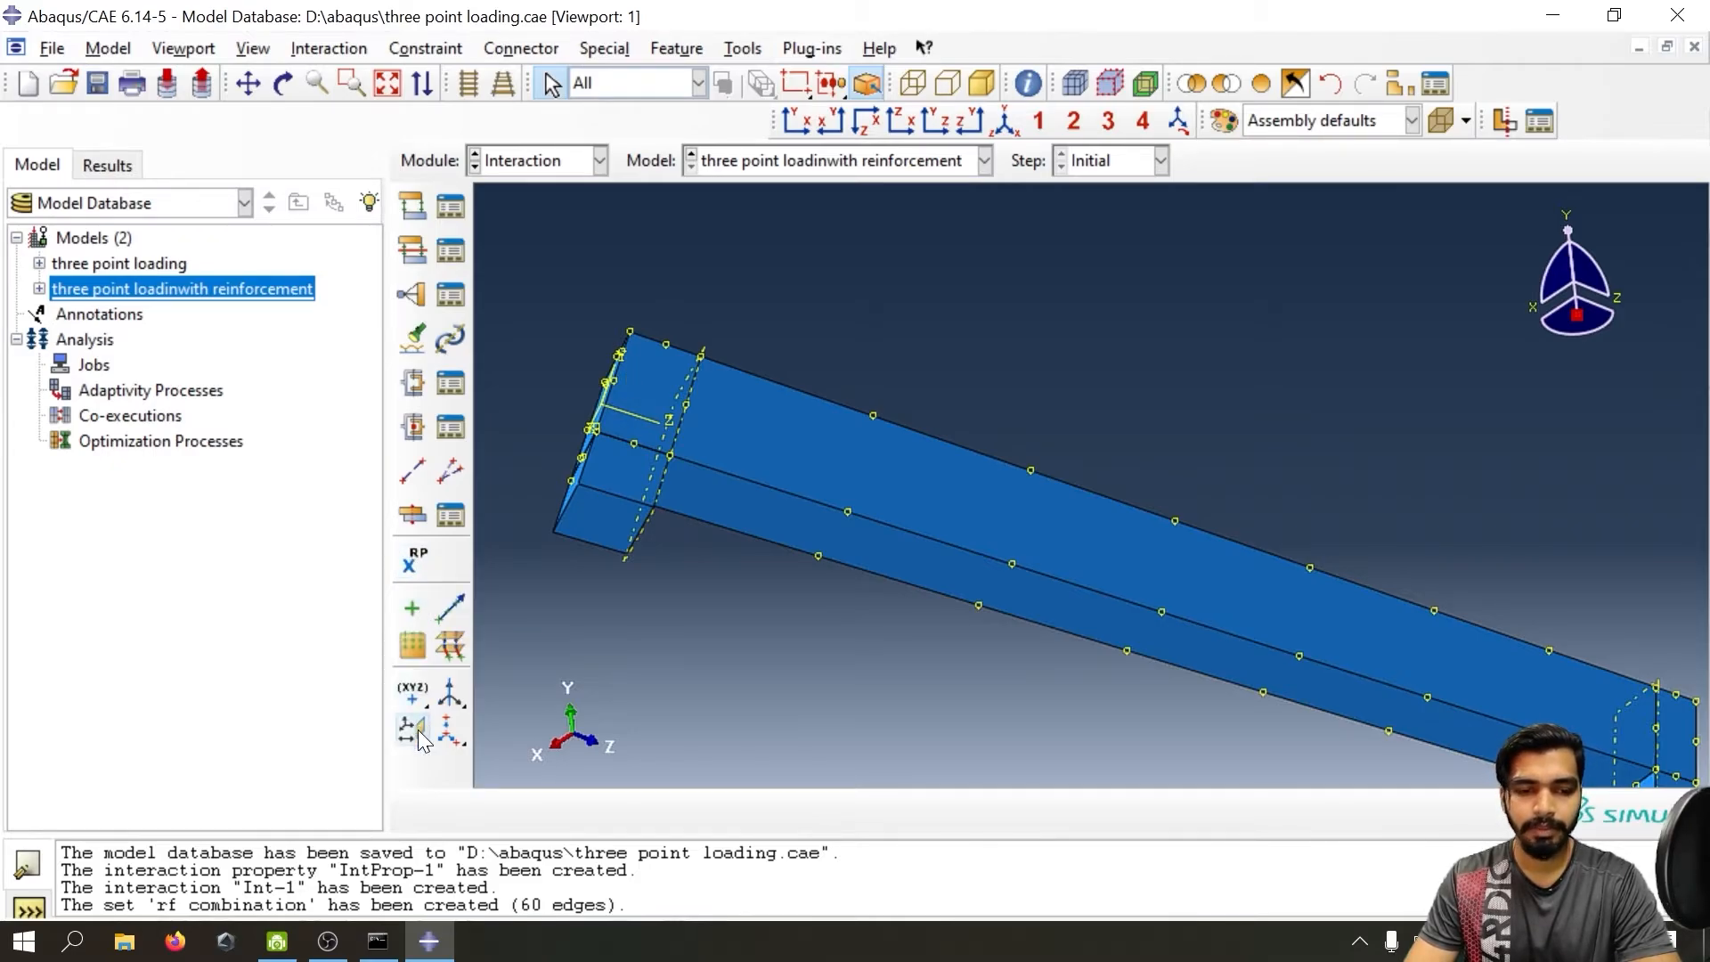
# - Create a datum point midway between the midpoints of the two vertical edges on the beam's near end face
pyautogui.click(426, 697)
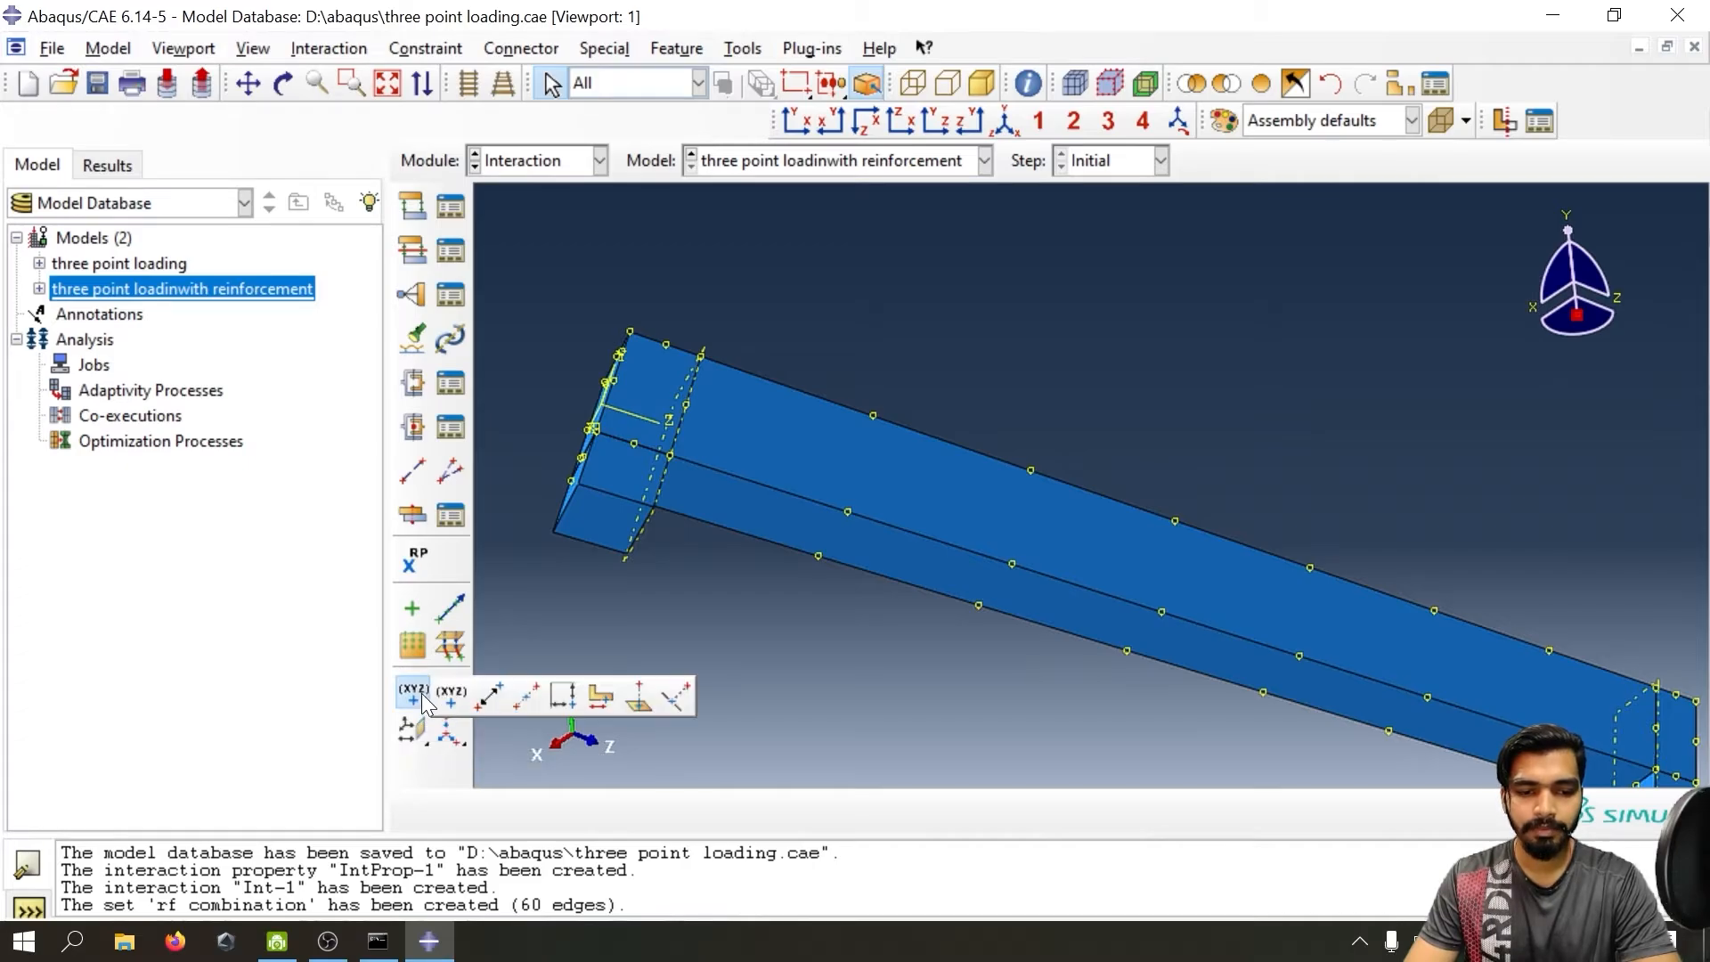
pyautogui.click(528, 695)
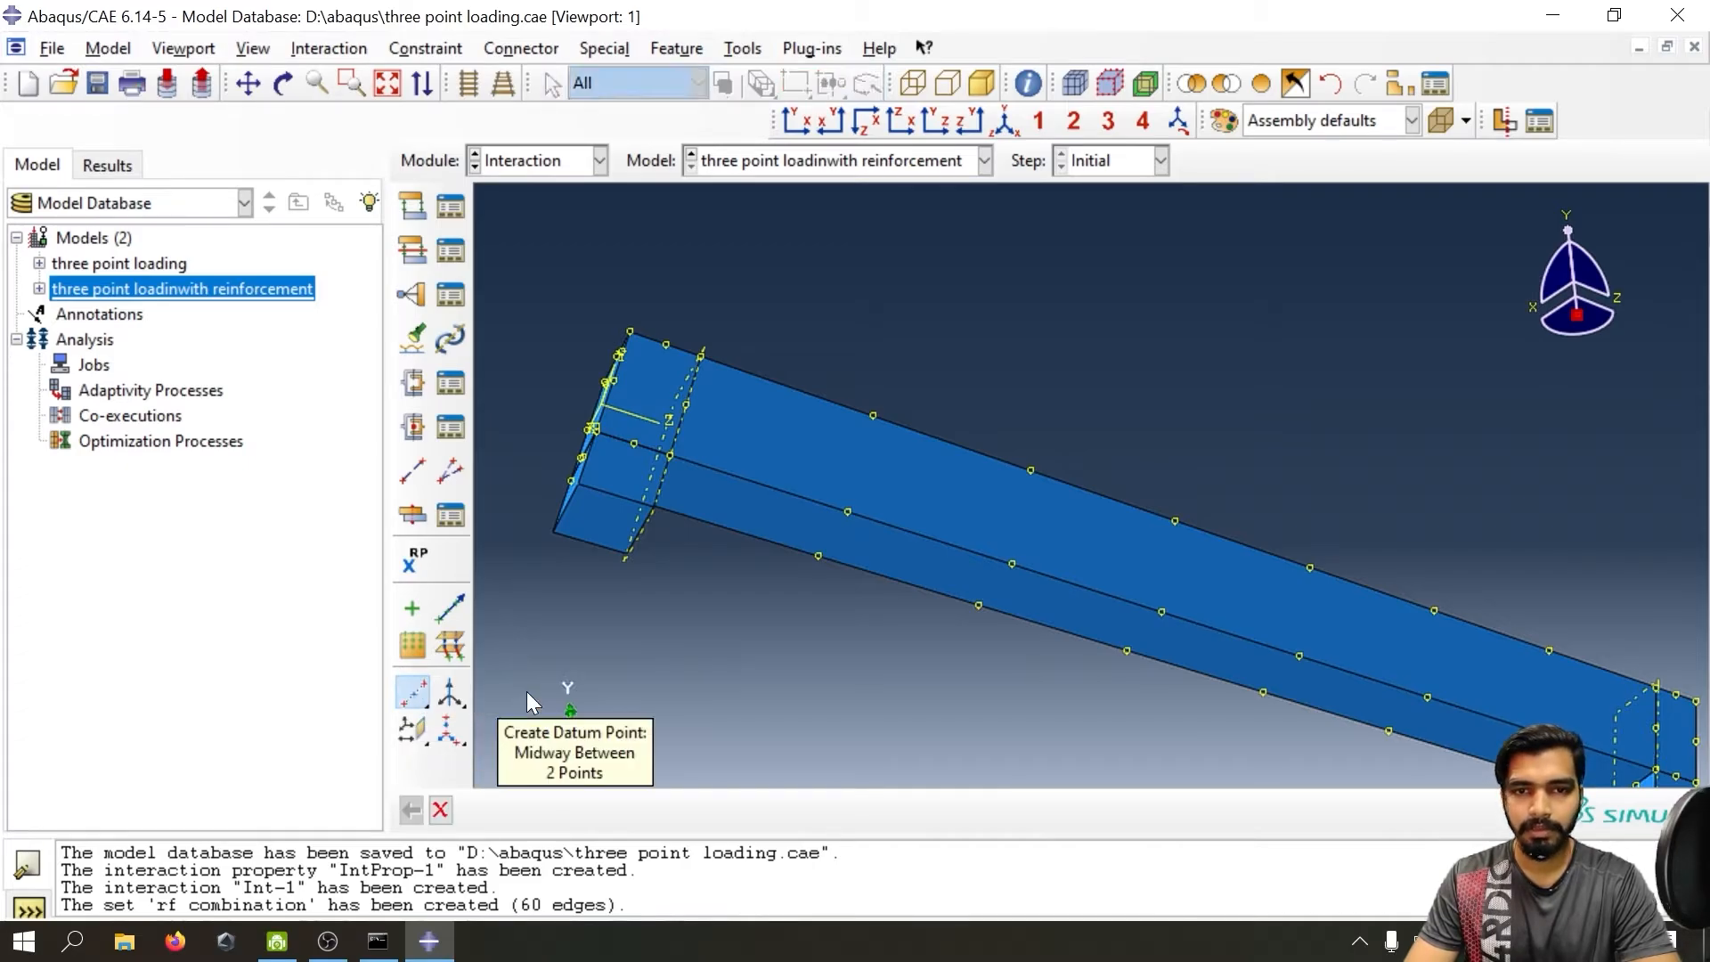
pyautogui.keyDown('ctrl'); pyautogui.keyDown('alt'); pyautogui.moveTo(744, 397); pyautogui.dragTo(993, 489); pyautogui.keyUp('alt'); pyautogui.keyUp('ctrl')
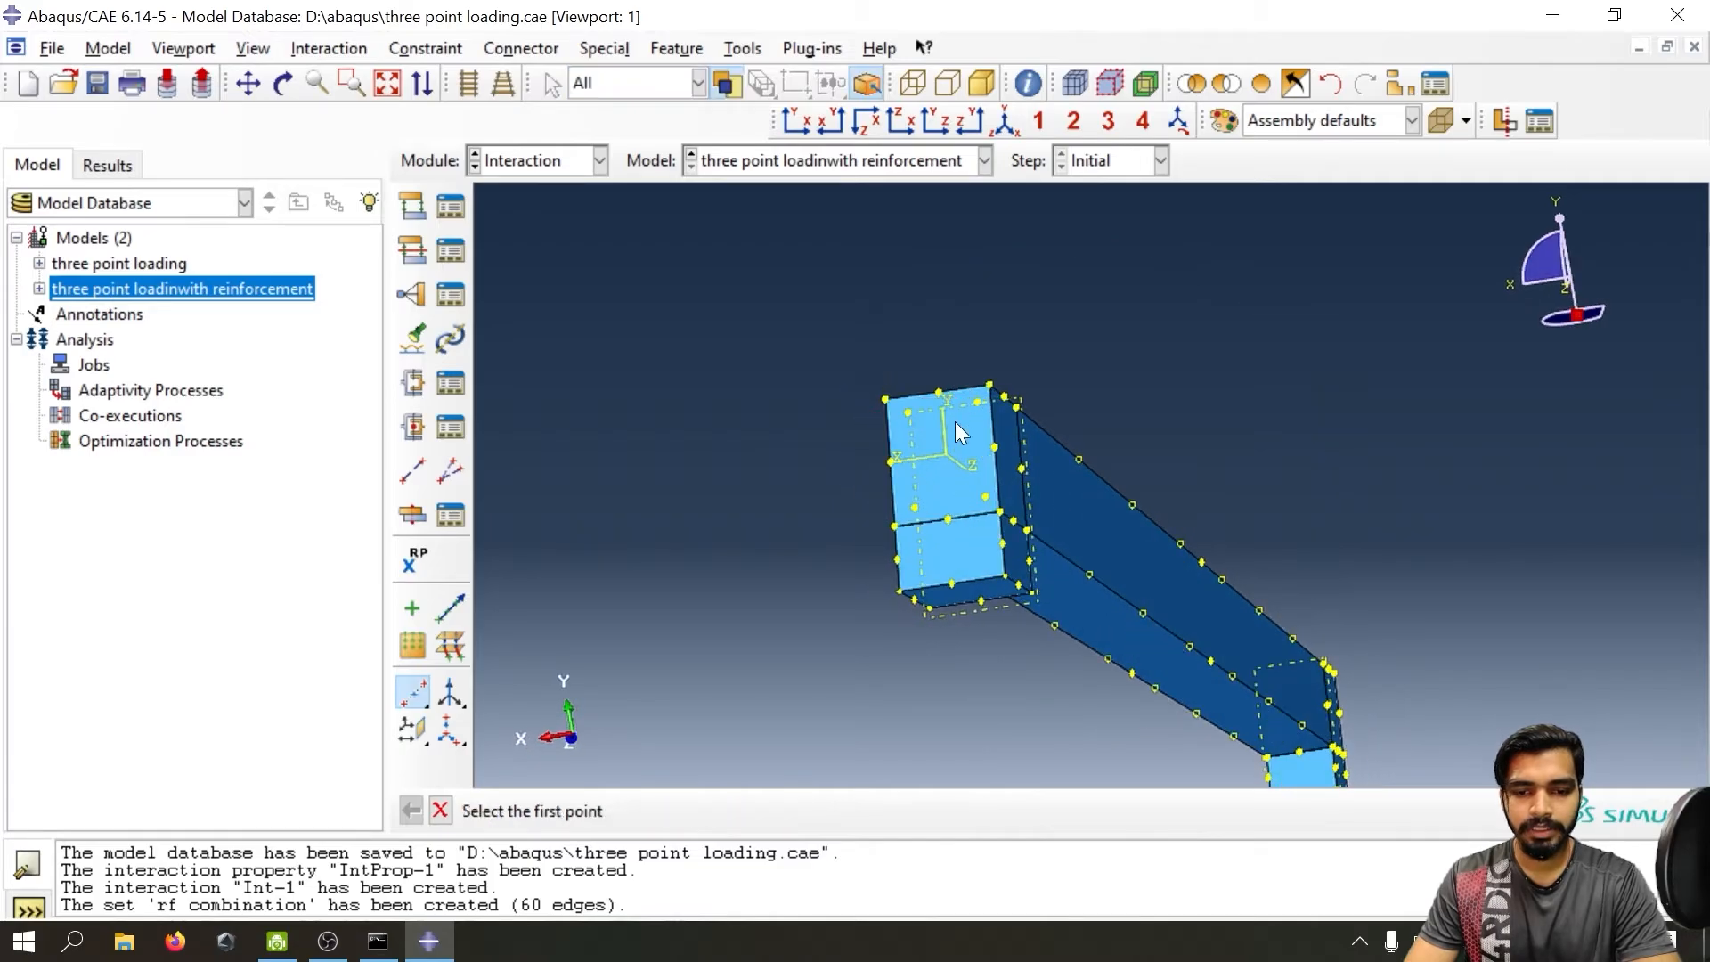
pyautogui.click(891, 461)
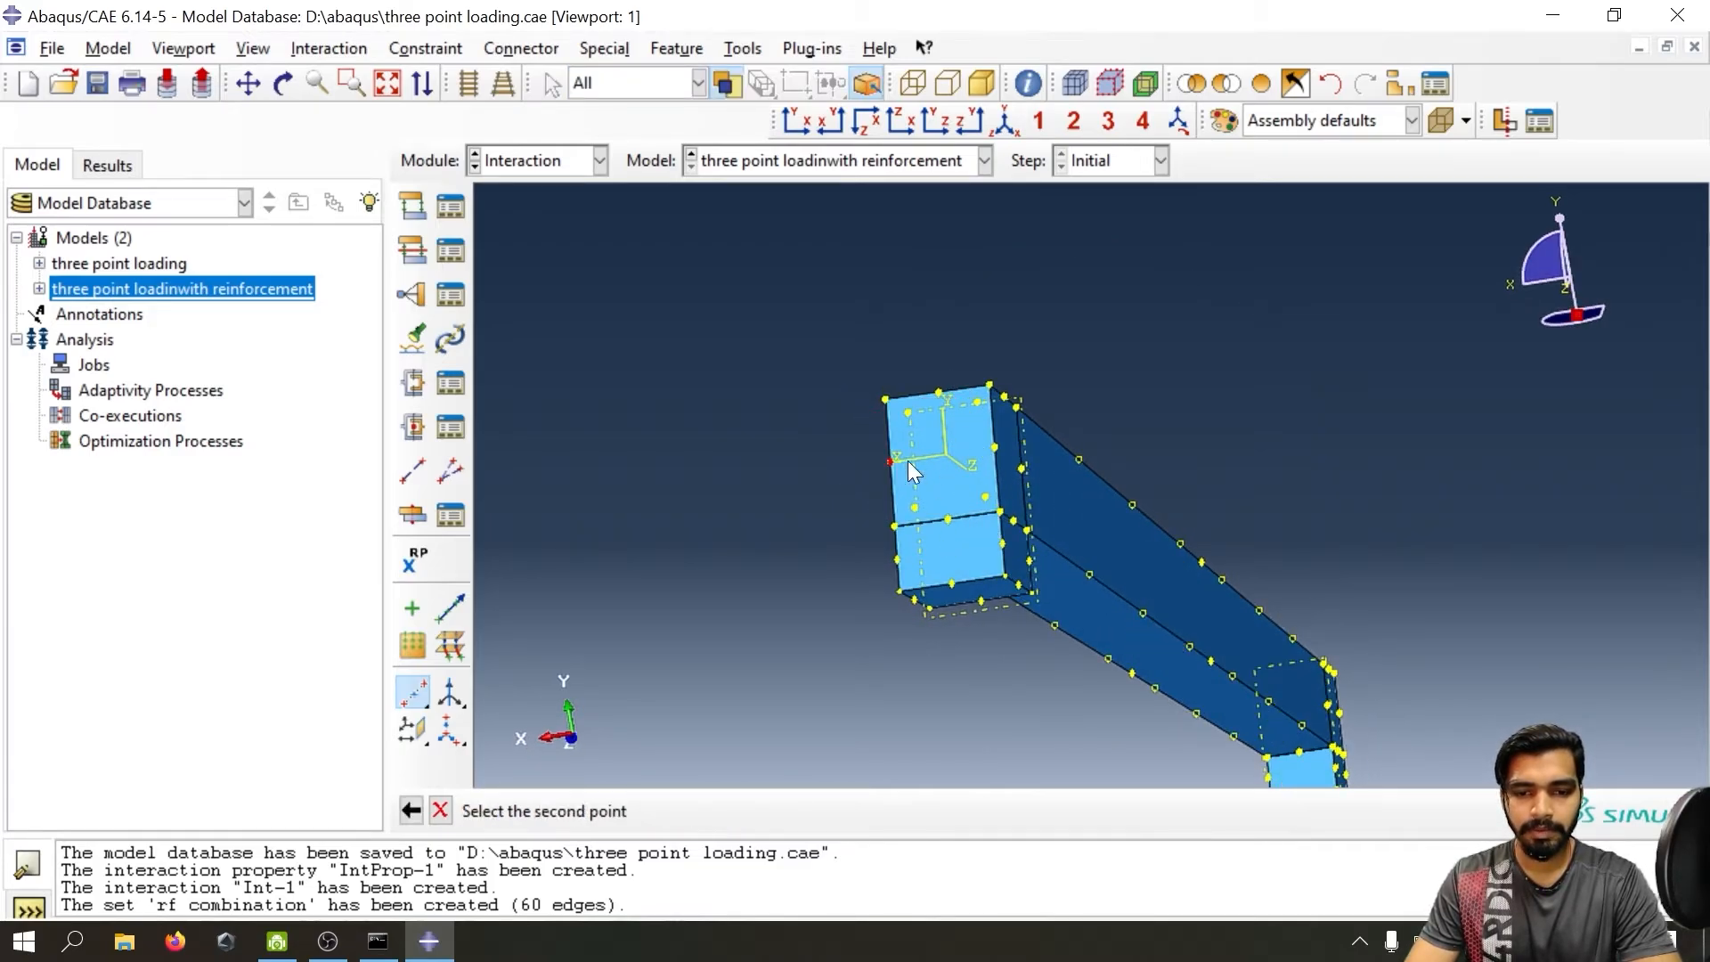
pyautogui.click(992, 448)
# - Create a datum point at the centre of the beam's opposite end face, midway between its side-edge midpoints
pyautogui.keyDown('ctrl'); pyautogui.keyDown('alt'); pyautogui.moveTo(1190, 568); pyautogui.dragTo(899, 490); pyautogui.keyUp('alt'); pyautogui.keyUp('ctrl')
pyautogui.keyDown('ctrl'); pyautogui.keyDown('alt'); pyautogui.moveTo(1226, 736); pyautogui.dragTo(926, 598); pyautogui.keyUp('alt'); pyautogui.keyUp('ctrl')
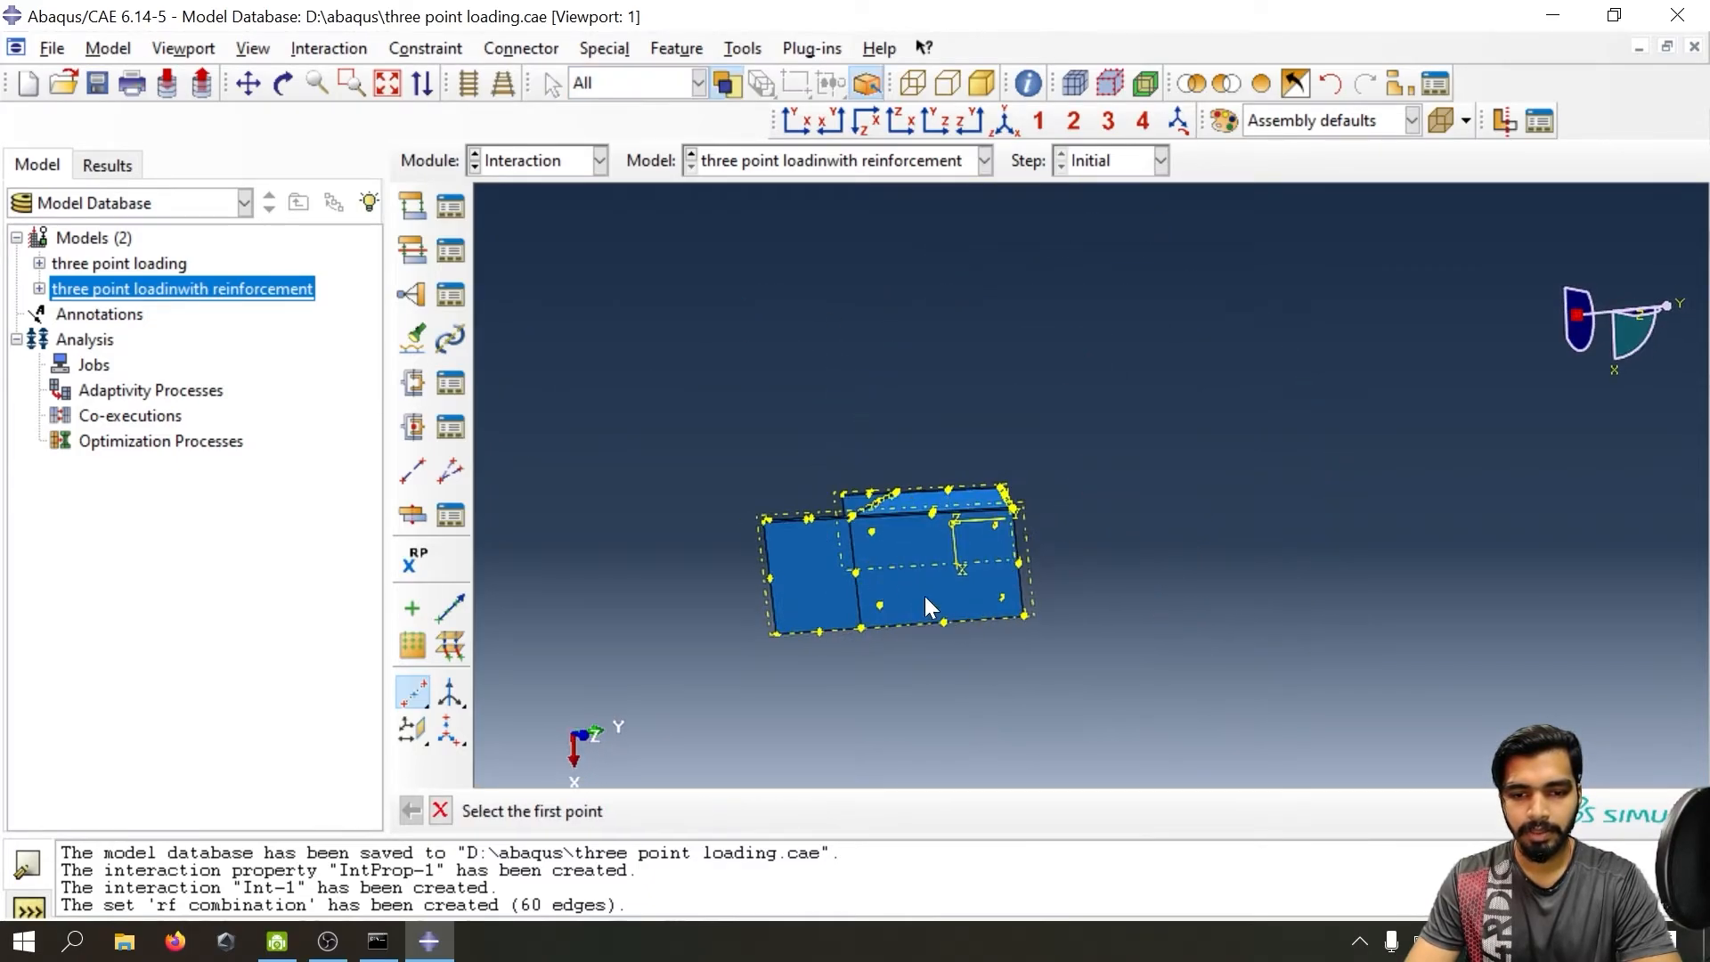
pyautogui.click(936, 517)
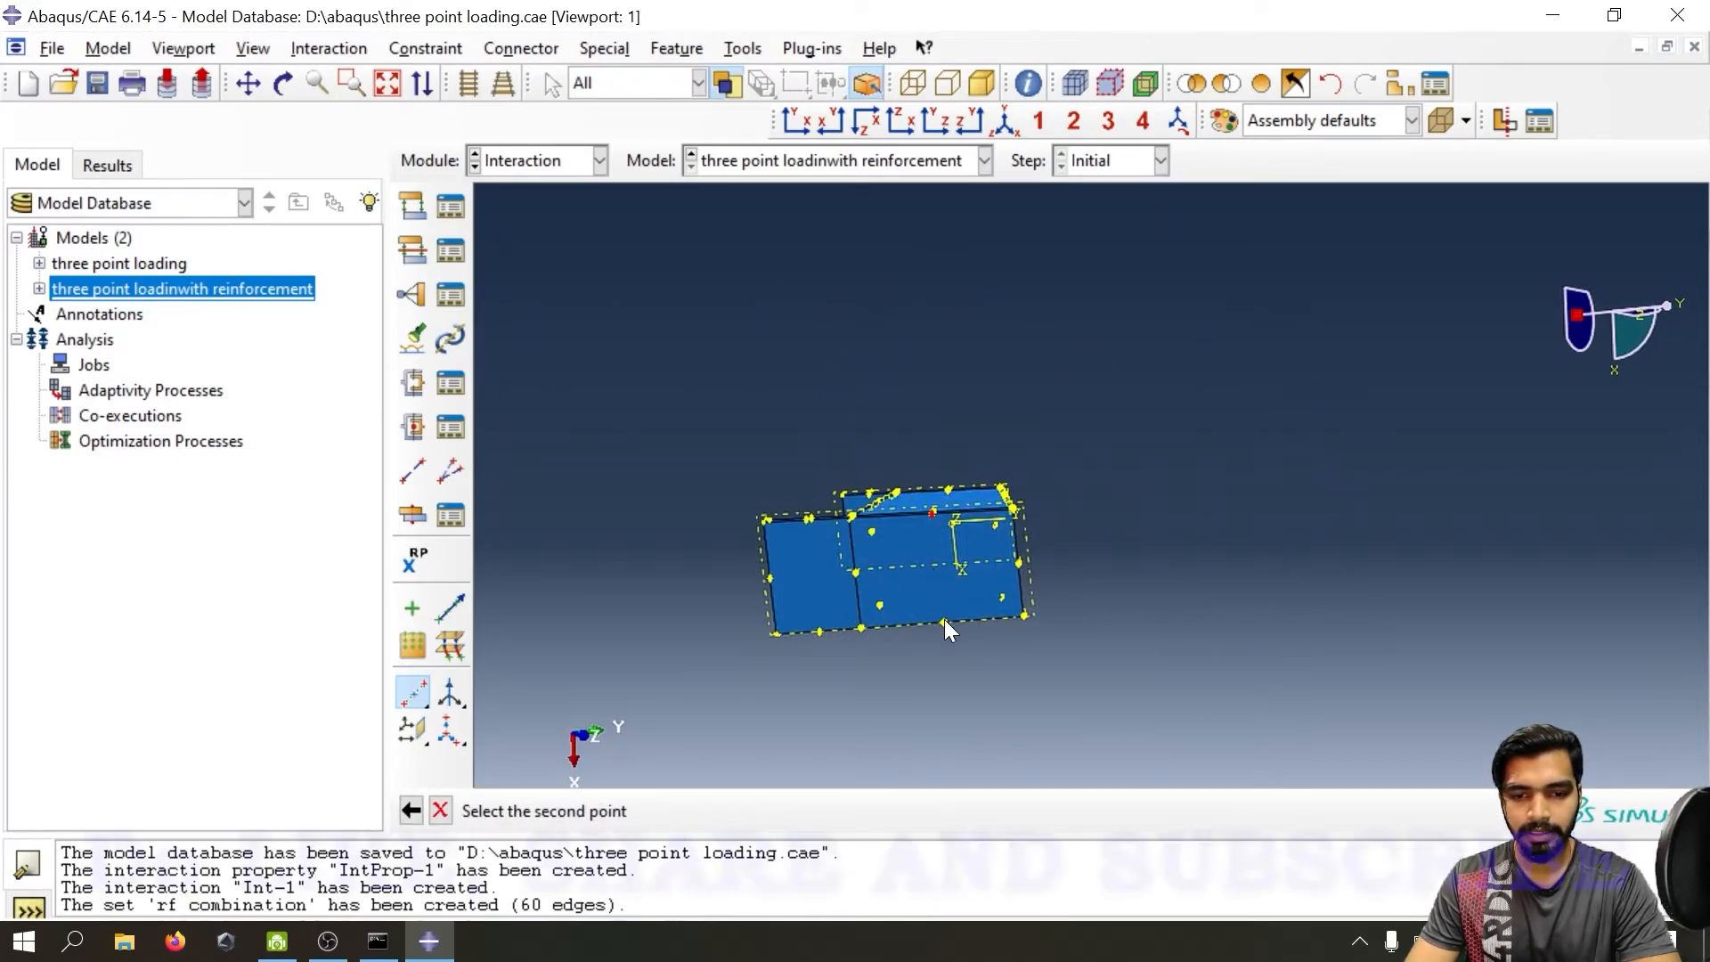
pyautogui.click(1009, 532)
# - Create a datum point at the midspan centre of the beam's top face, midway between its long-edge midpoints
pyautogui.keyDown('ctrl'); pyautogui.keyDown('alt'); pyautogui.moveTo(1008, 525); pyautogui.dragTo(1103, 528); pyautogui.keyUp('alt'); pyautogui.keyUp('ctrl')
pyautogui.scroll(3, 1083, 533)
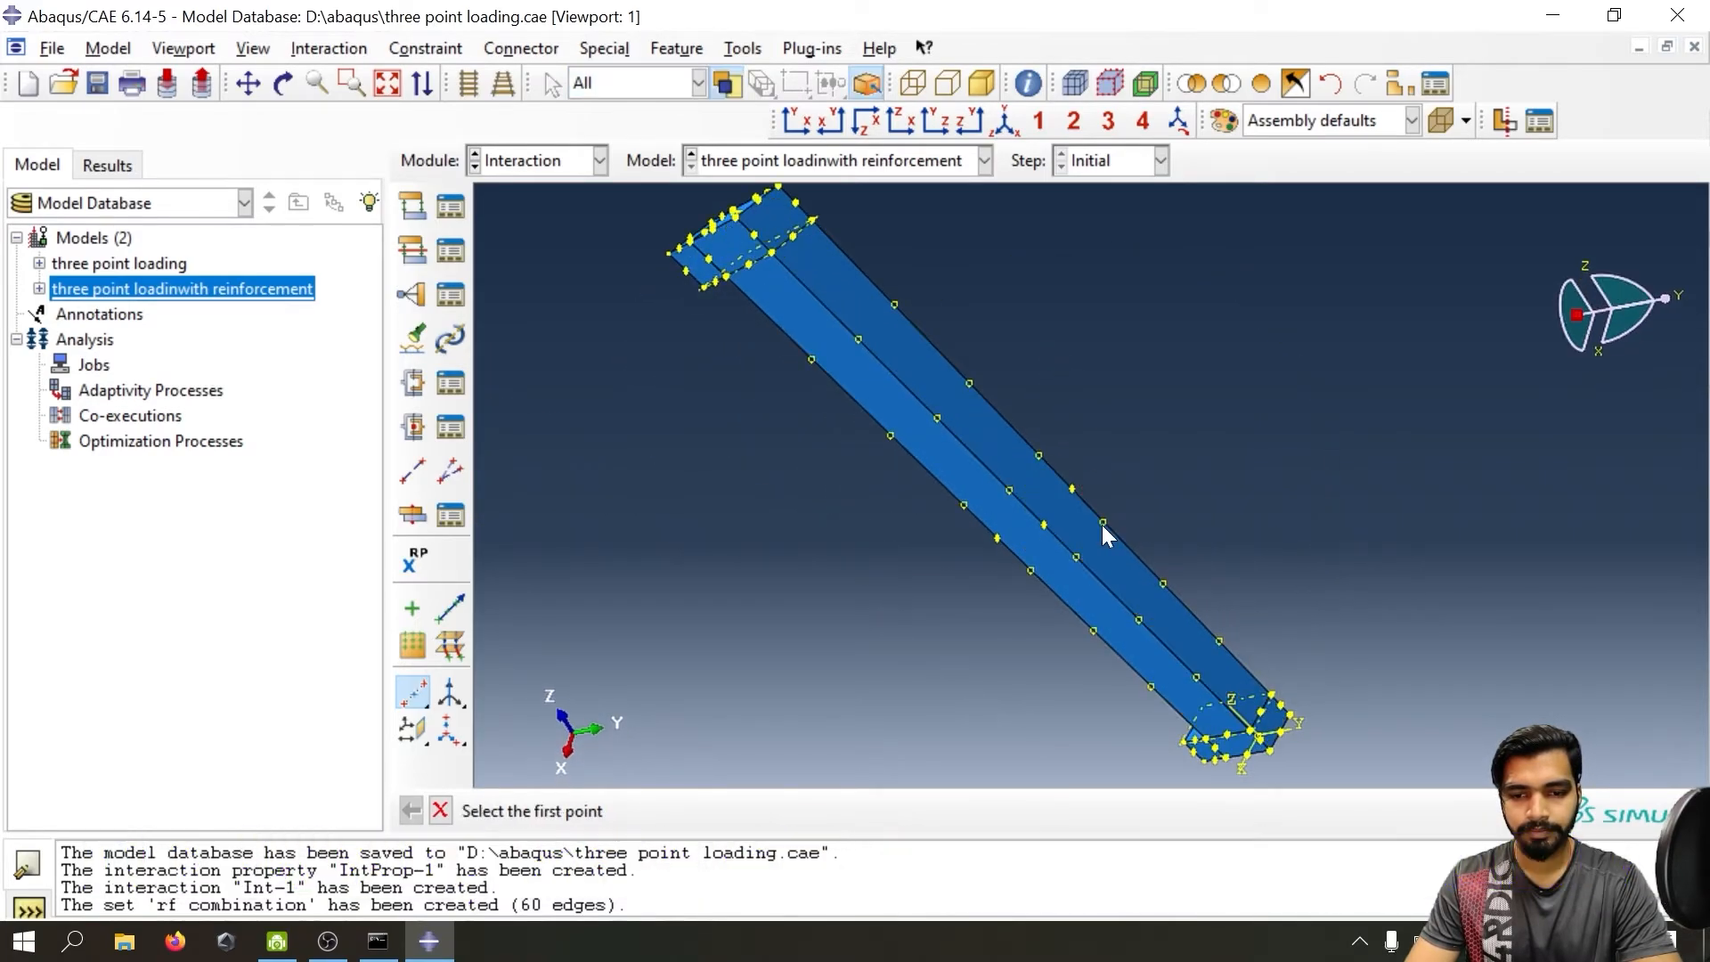
pyautogui.click(1045, 525)
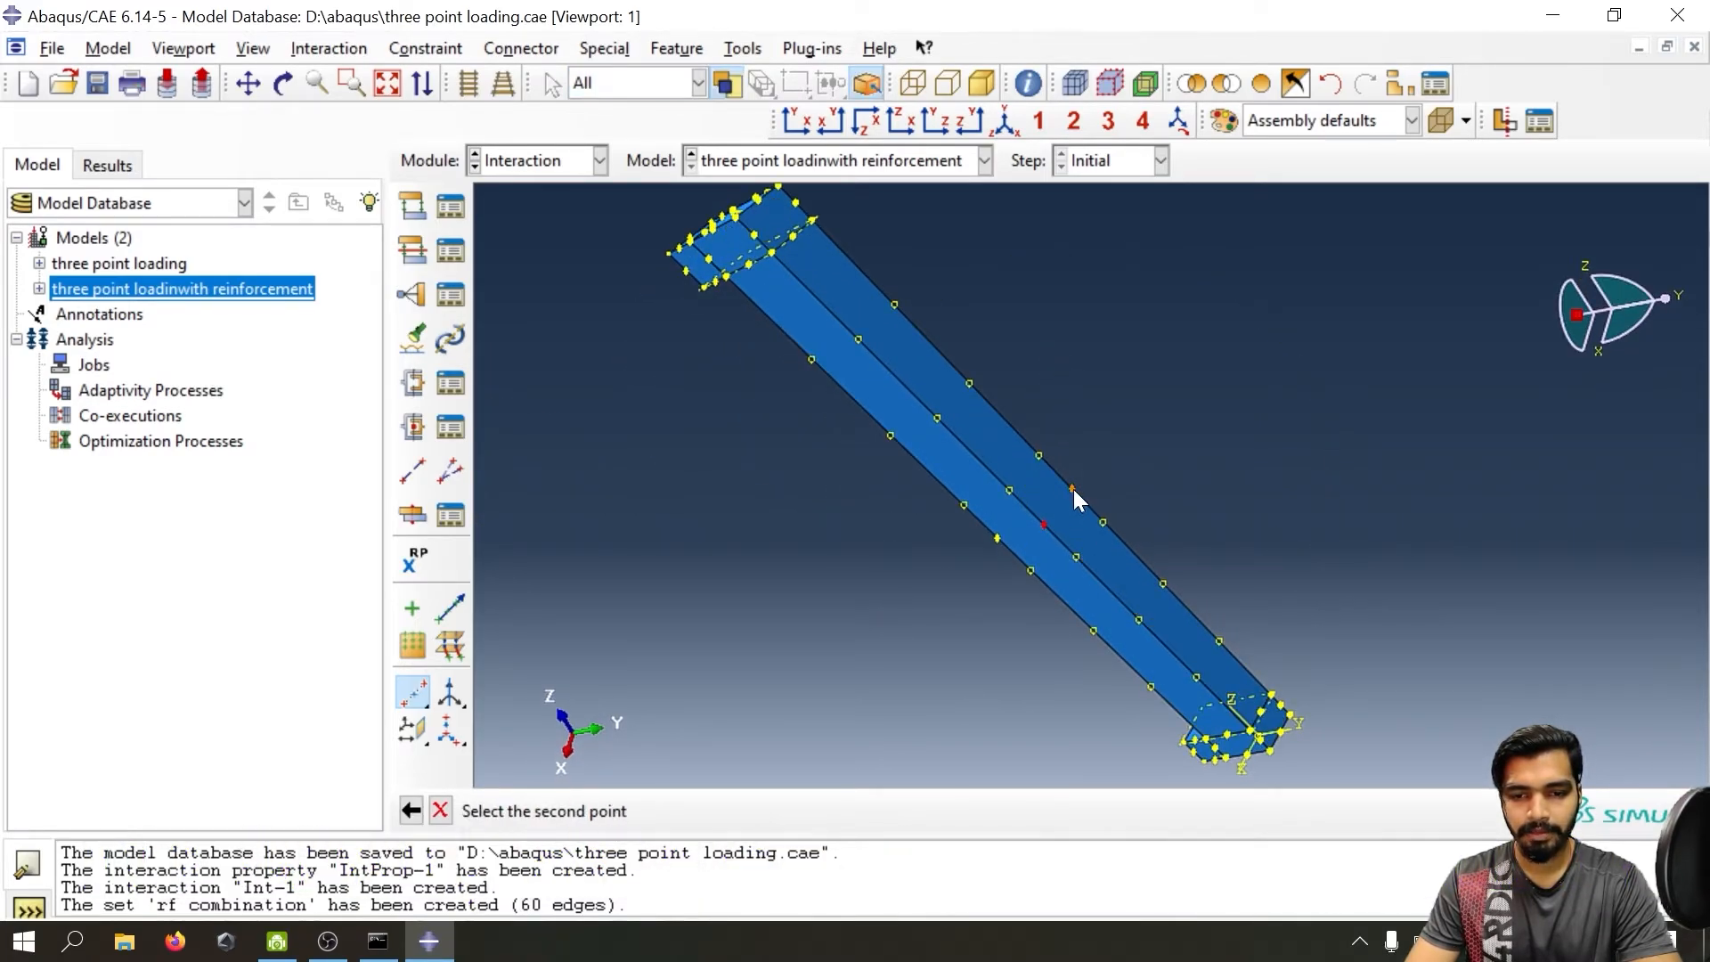
pyautogui.click(1072, 489)
# - Create three reference points on the datum points at both beam end faces and at the top face's midspan
pyautogui.click(410, 566)
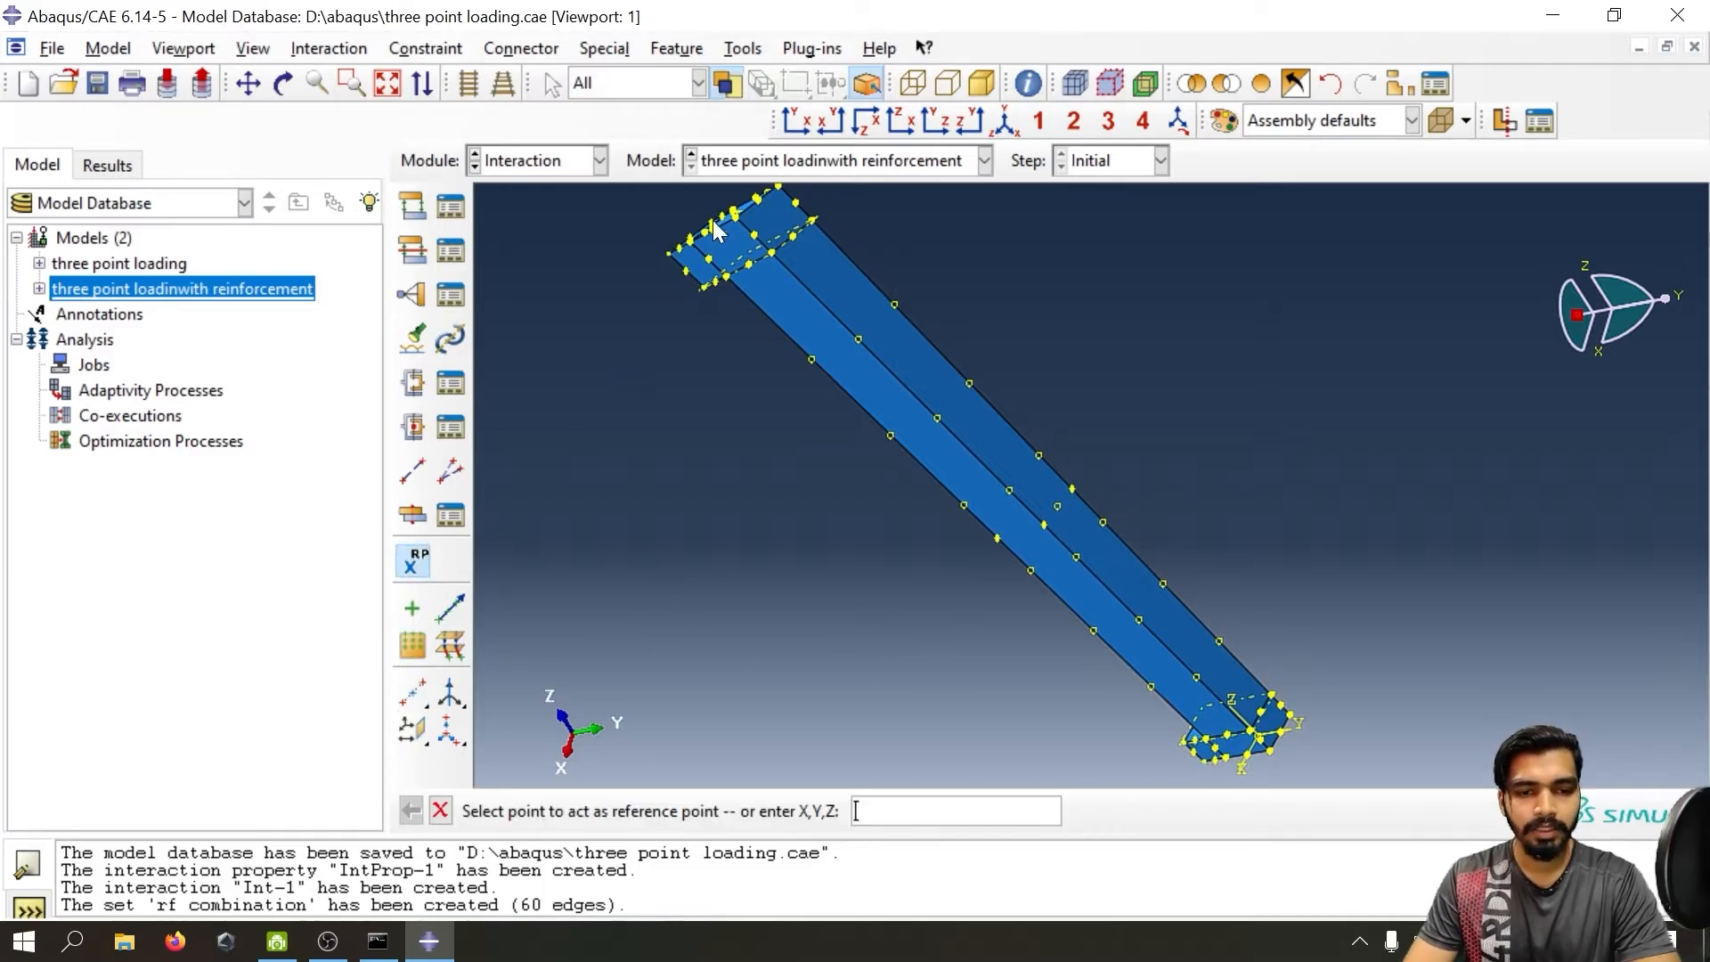
pyautogui.keyDown('ctrl'); pyautogui.keyDown('alt'); pyautogui.moveTo(799, 255); pyautogui.dragTo(769, 343); pyautogui.keyUp('alt'); pyautogui.keyUp('ctrl')
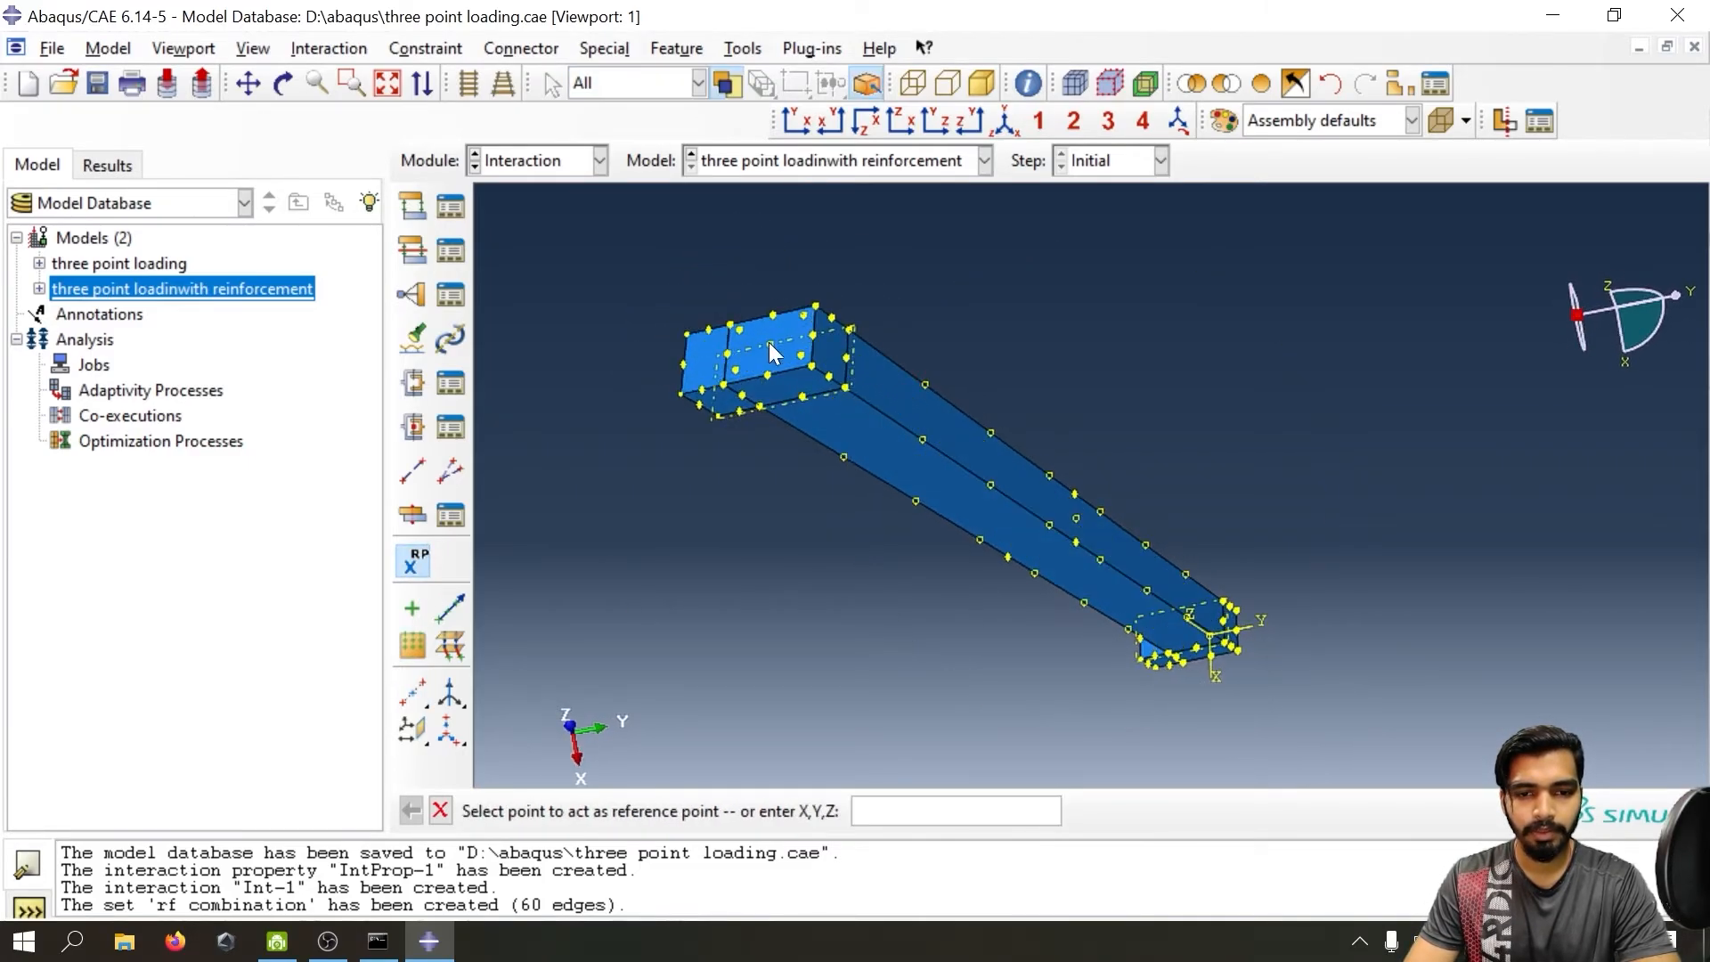
pyautogui.keyDown('ctrl'); pyautogui.keyDown('alt'); pyautogui.moveTo(1153, 606); pyautogui.dragTo(1002, 253); pyautogui.keyUp('alt'); pyautogui.keyUp('ctrl')
pyautogui.click(987, 698)
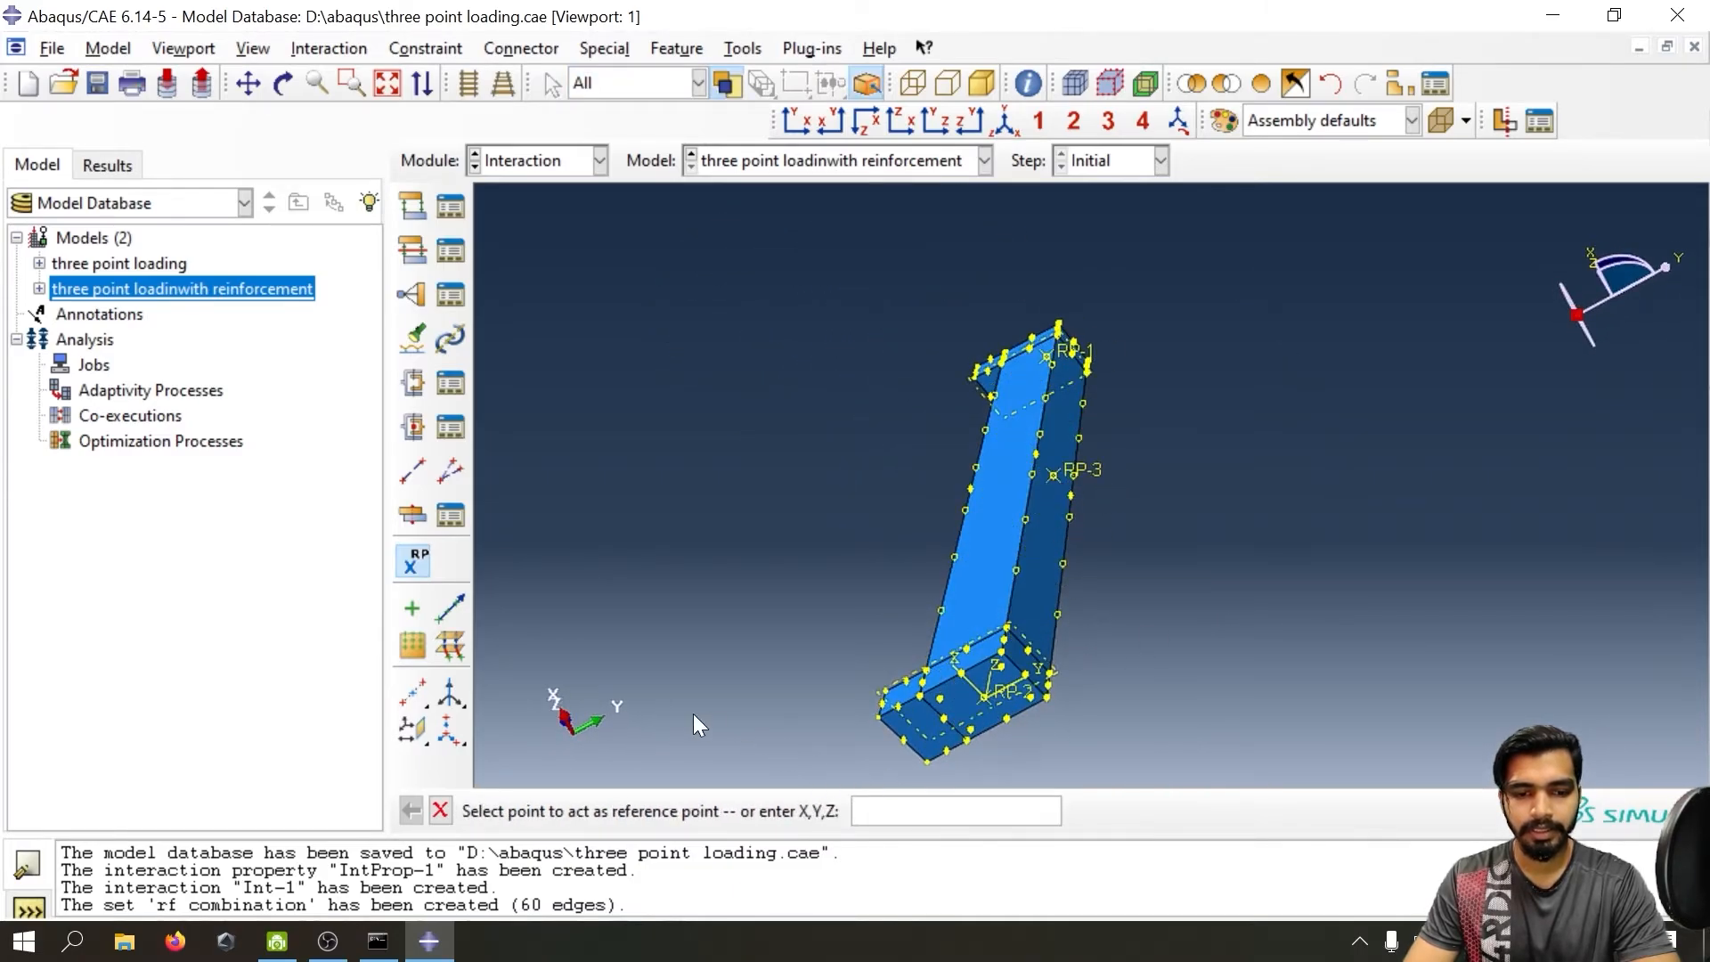
pyautogui.click(440, 813)
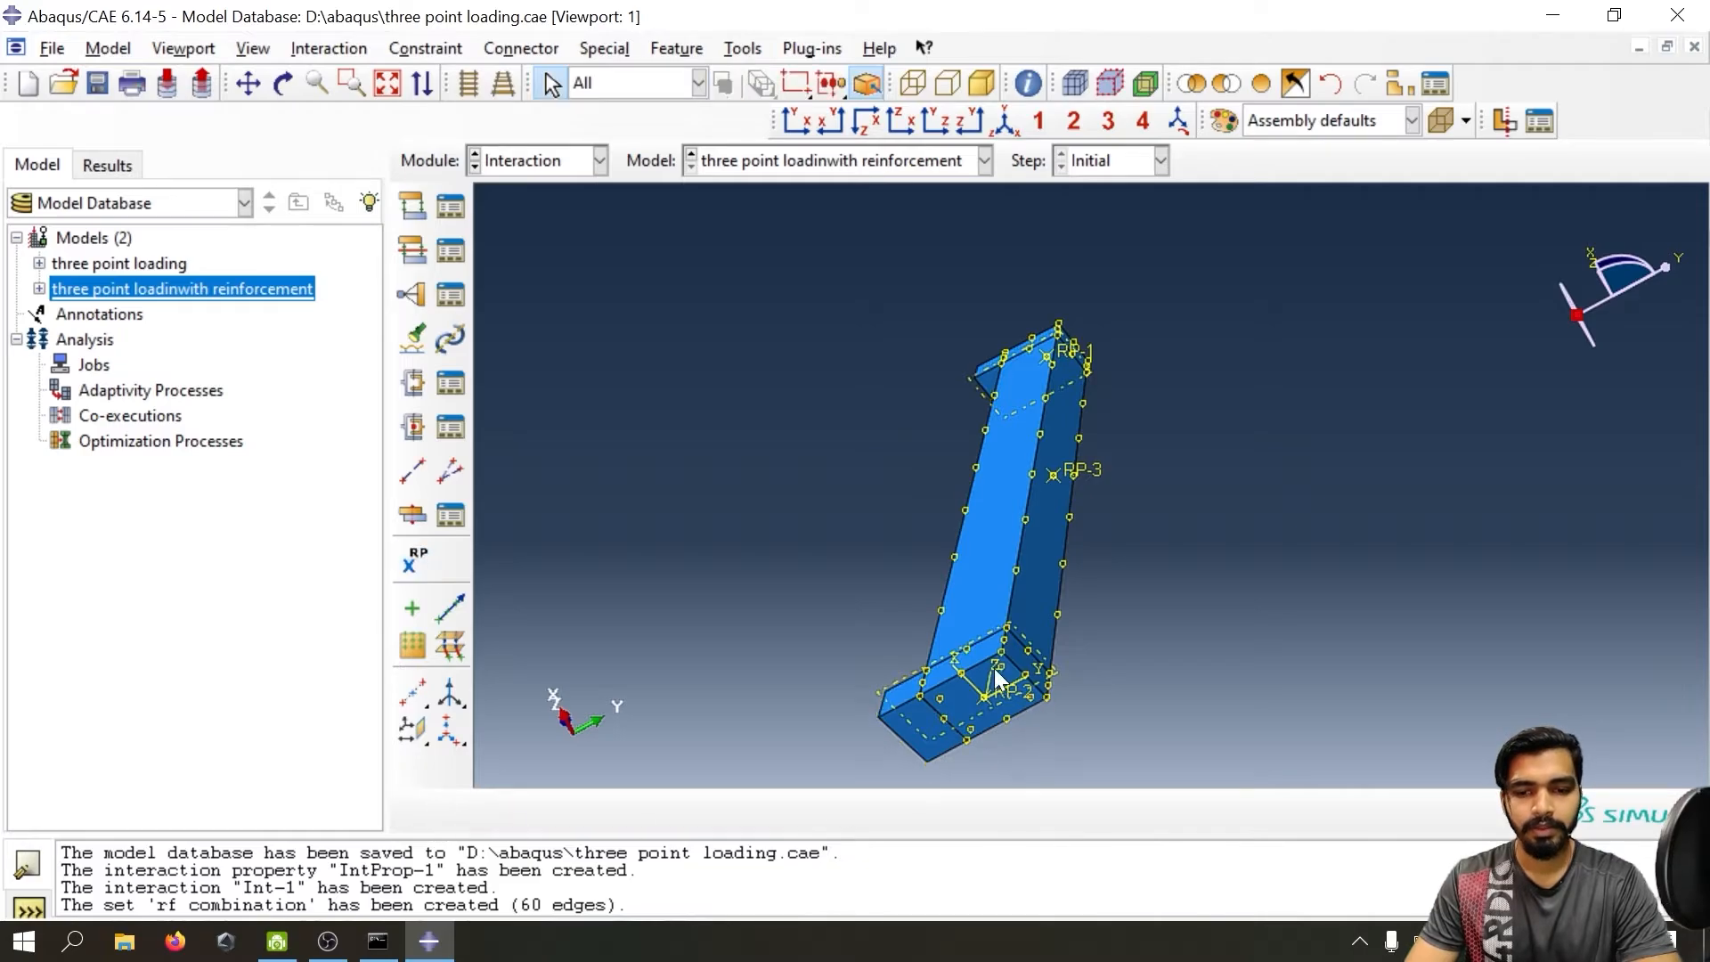
# - Start a rigid body constraint named rp1
pyautogui.keyDown('ctrl'); pyautogui.keyDown('alt'); pyautogui.moveTo(1049, 651); pyautogui.dragTo(1001, 342); pyautogui.keyUp('alt'); pyautogui.keyUp('ctrl')
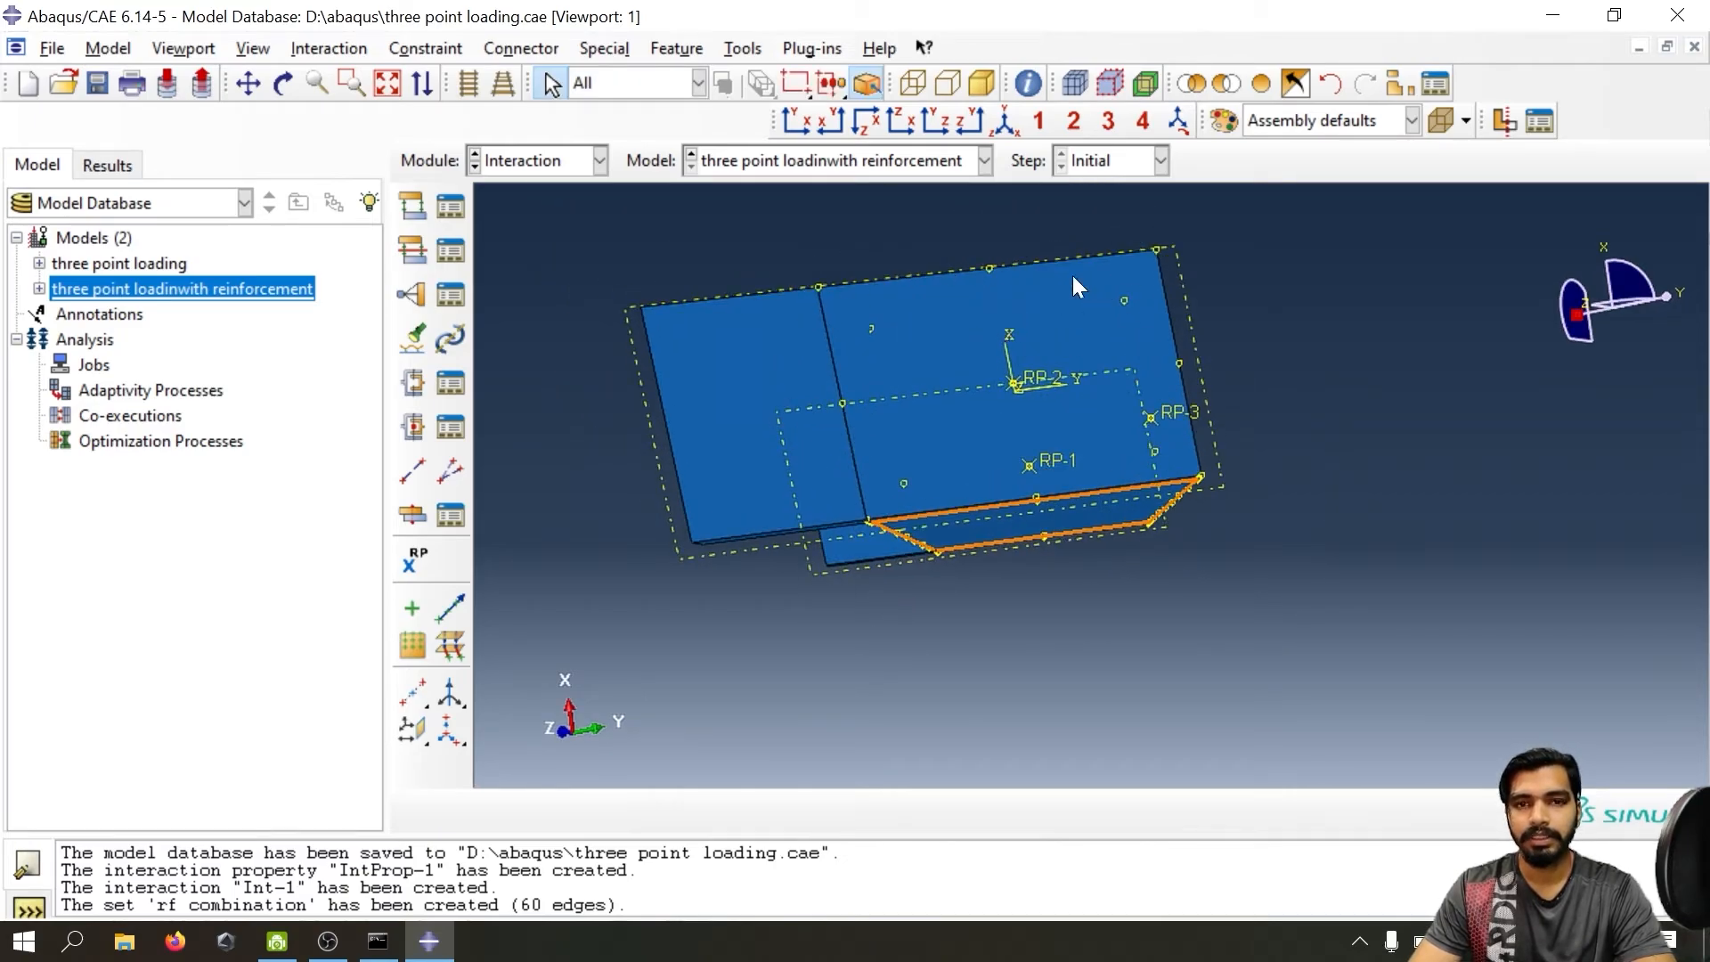
pyautogui.click(418, 295)
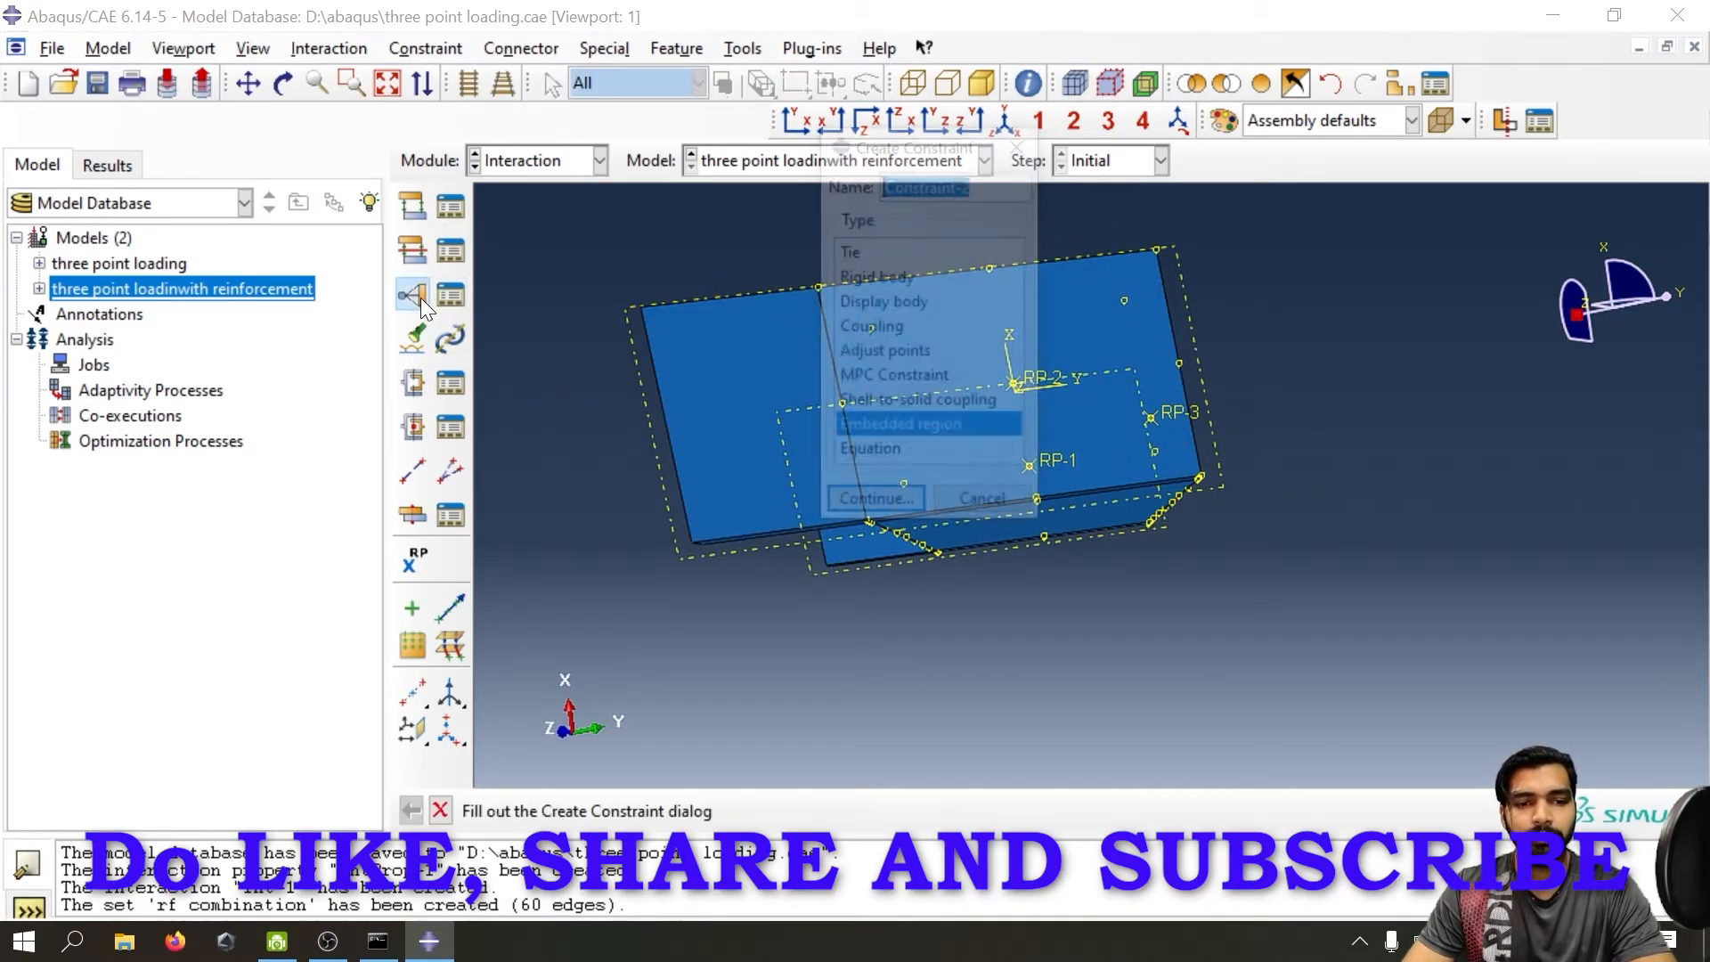
pyautogui.click(894, 280)
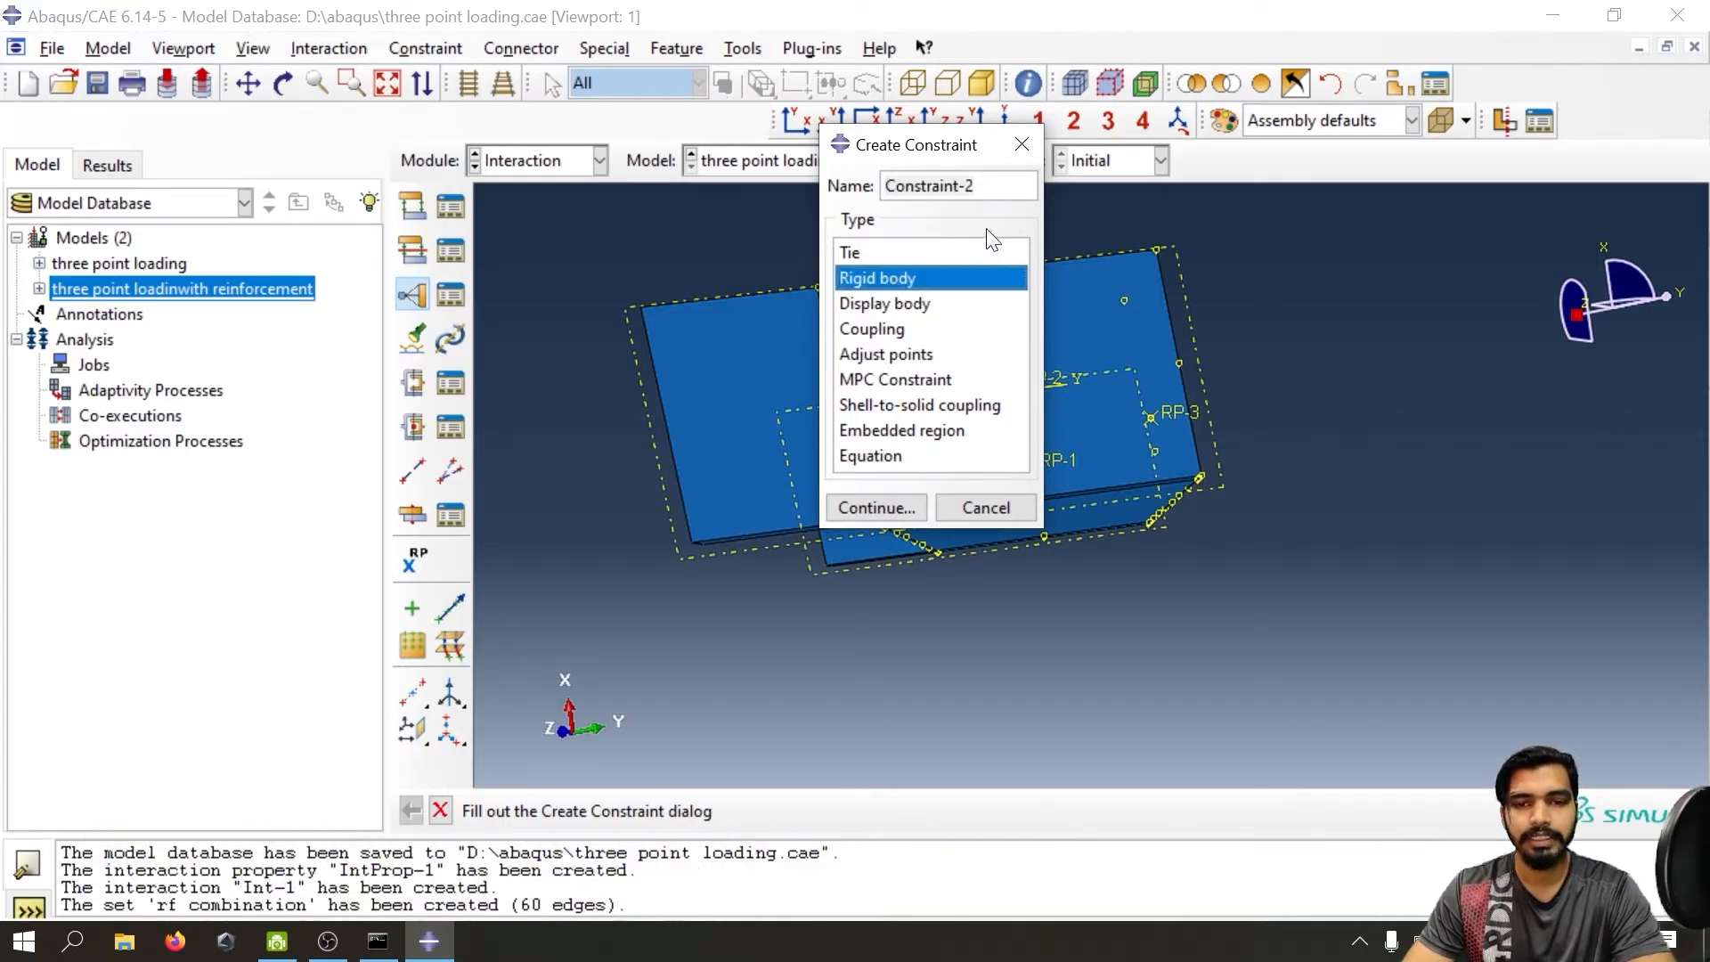
pyautogui.moveTo(991, 187); pyautogui.dragTo(852, 183)
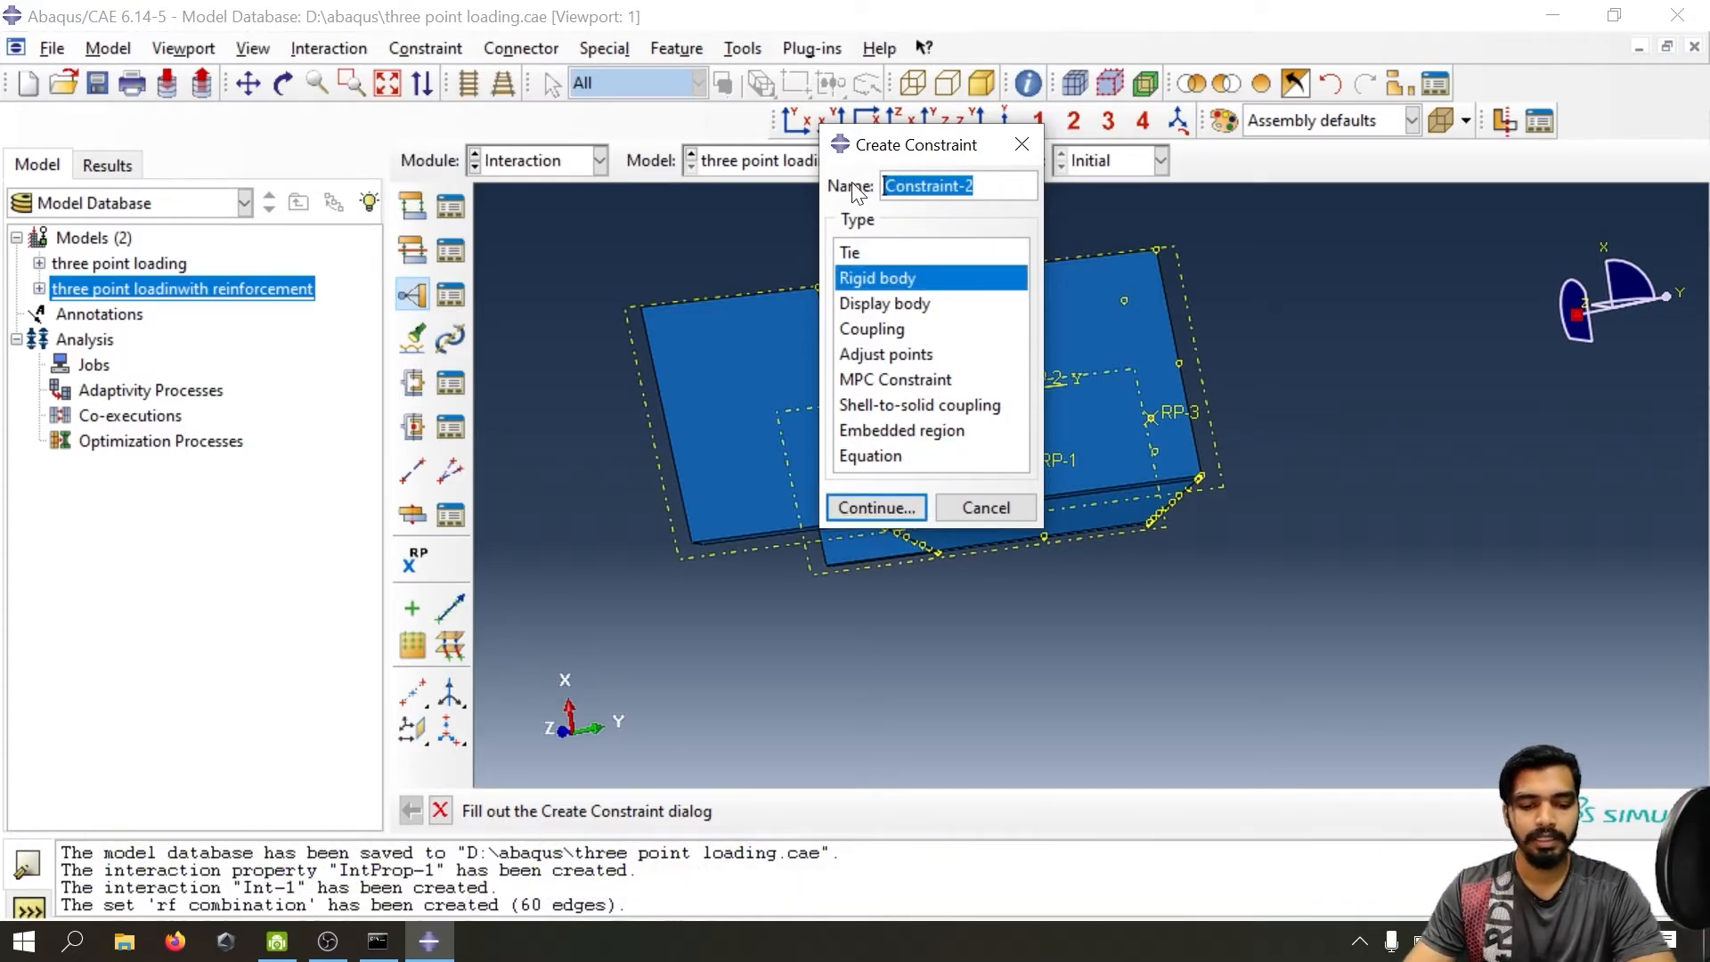
pyautogui.write('rp1')
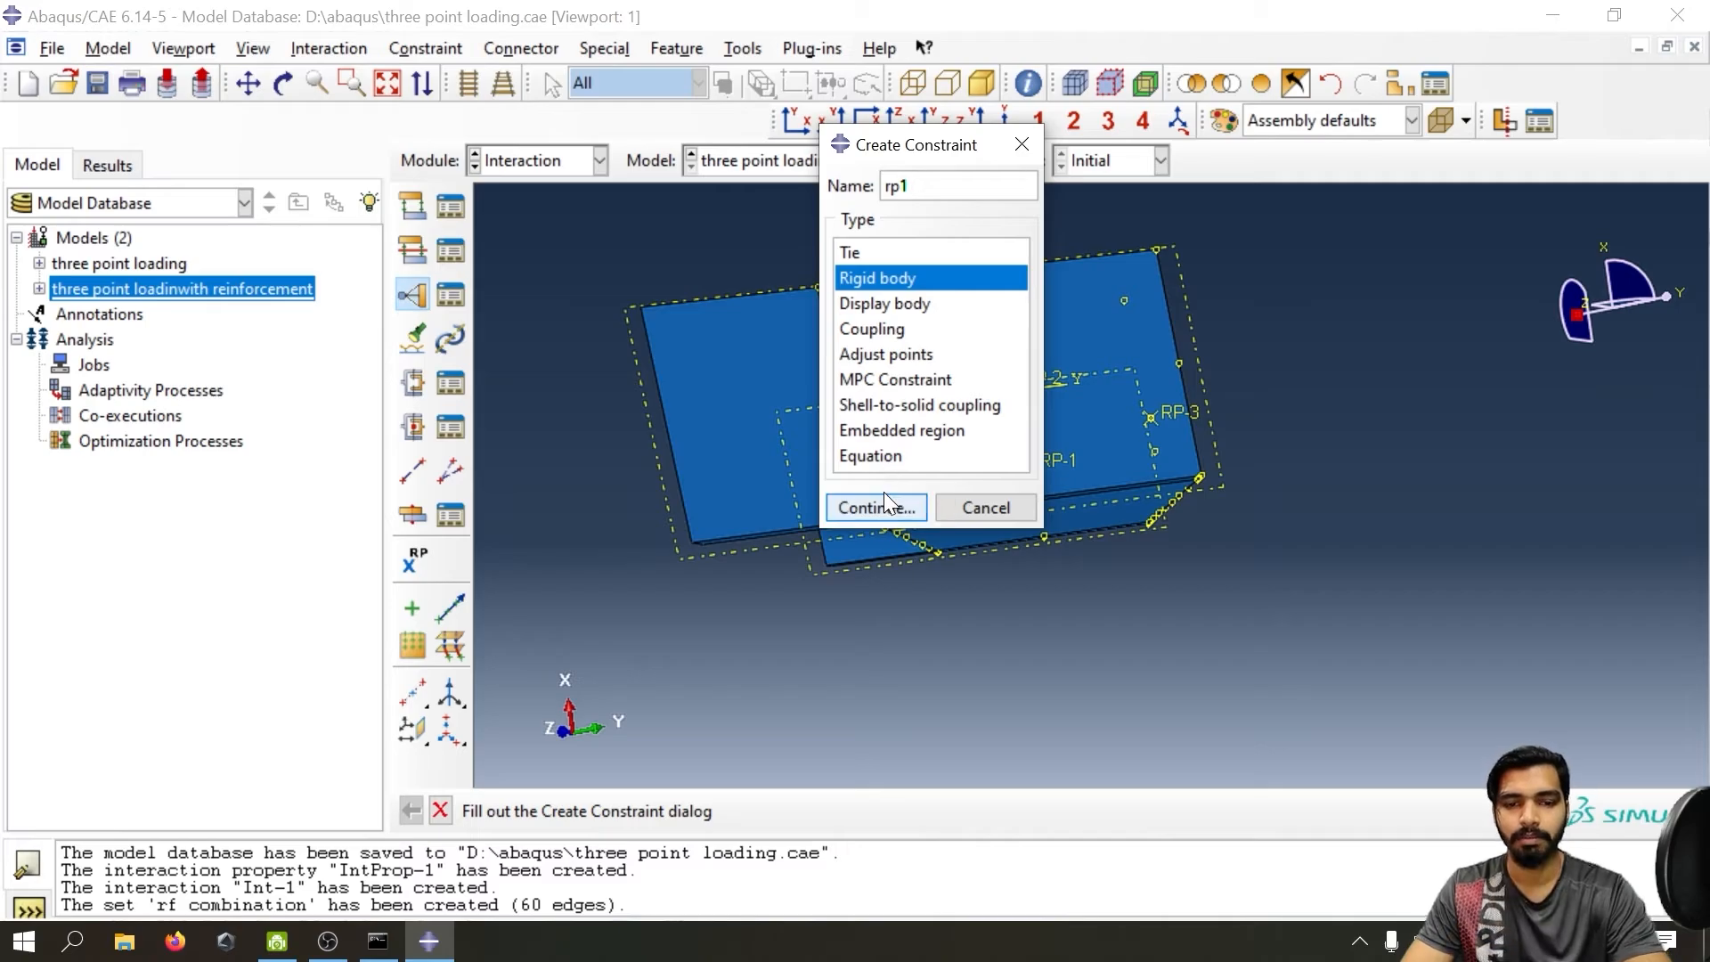
pyautogui.click(910, 505)
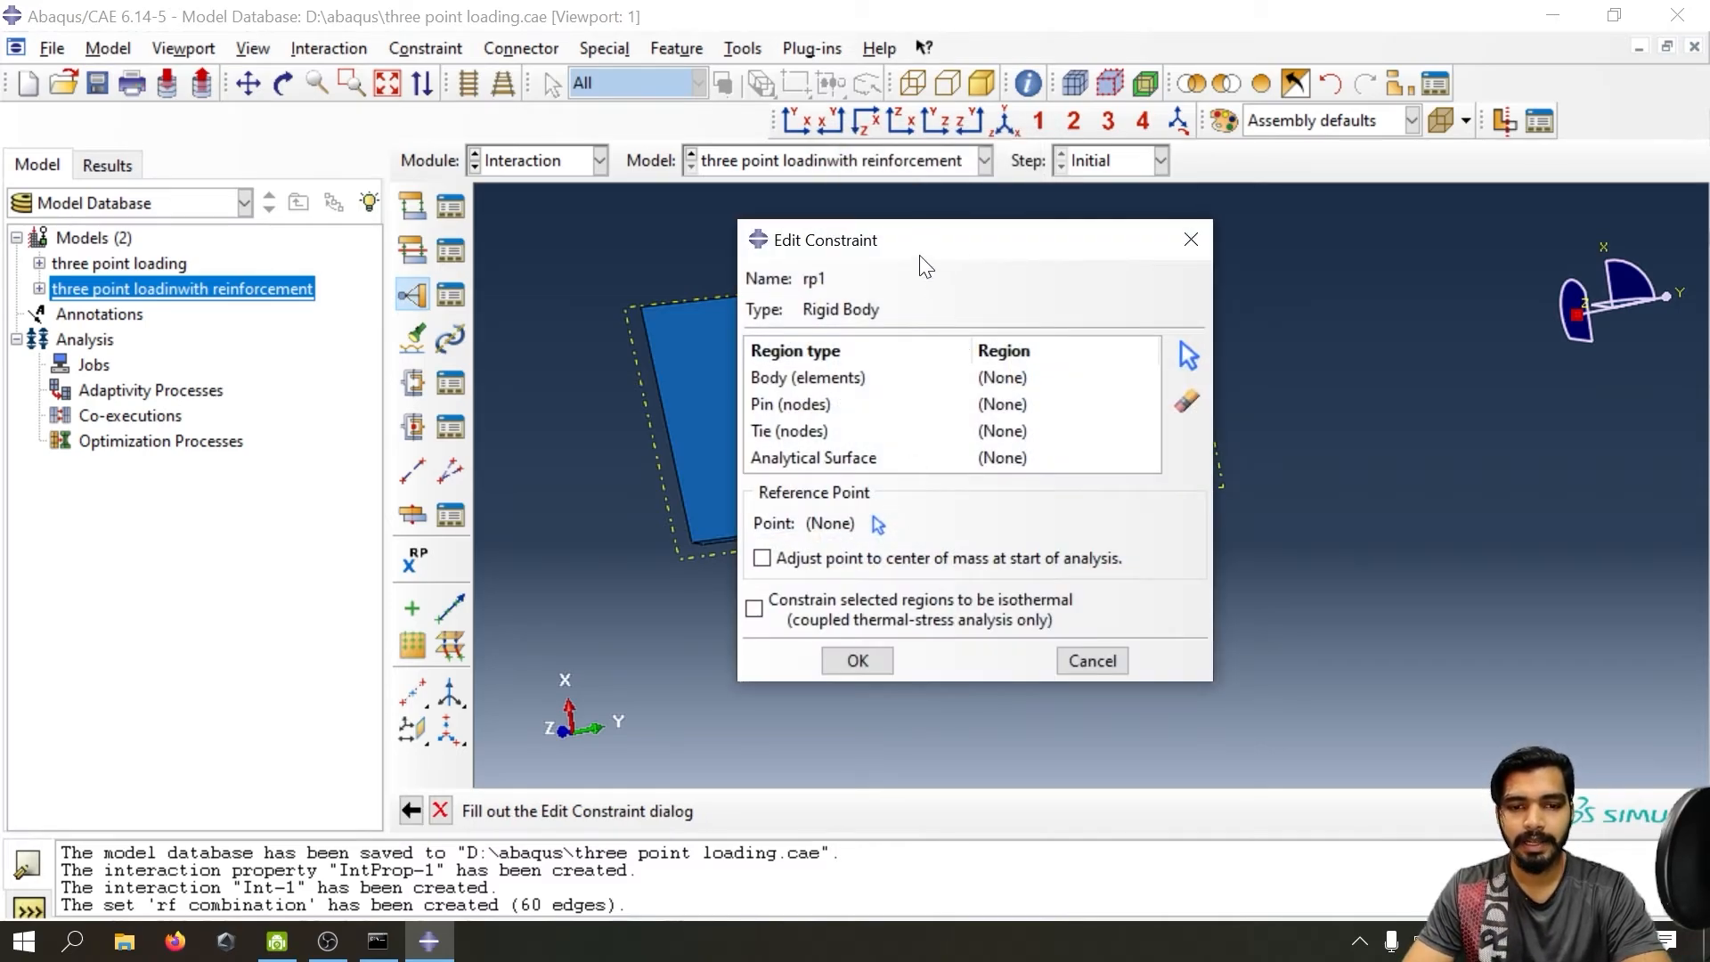
pyautogui.moveTo(904, 147); pyautogui.dragTo(457, 132)
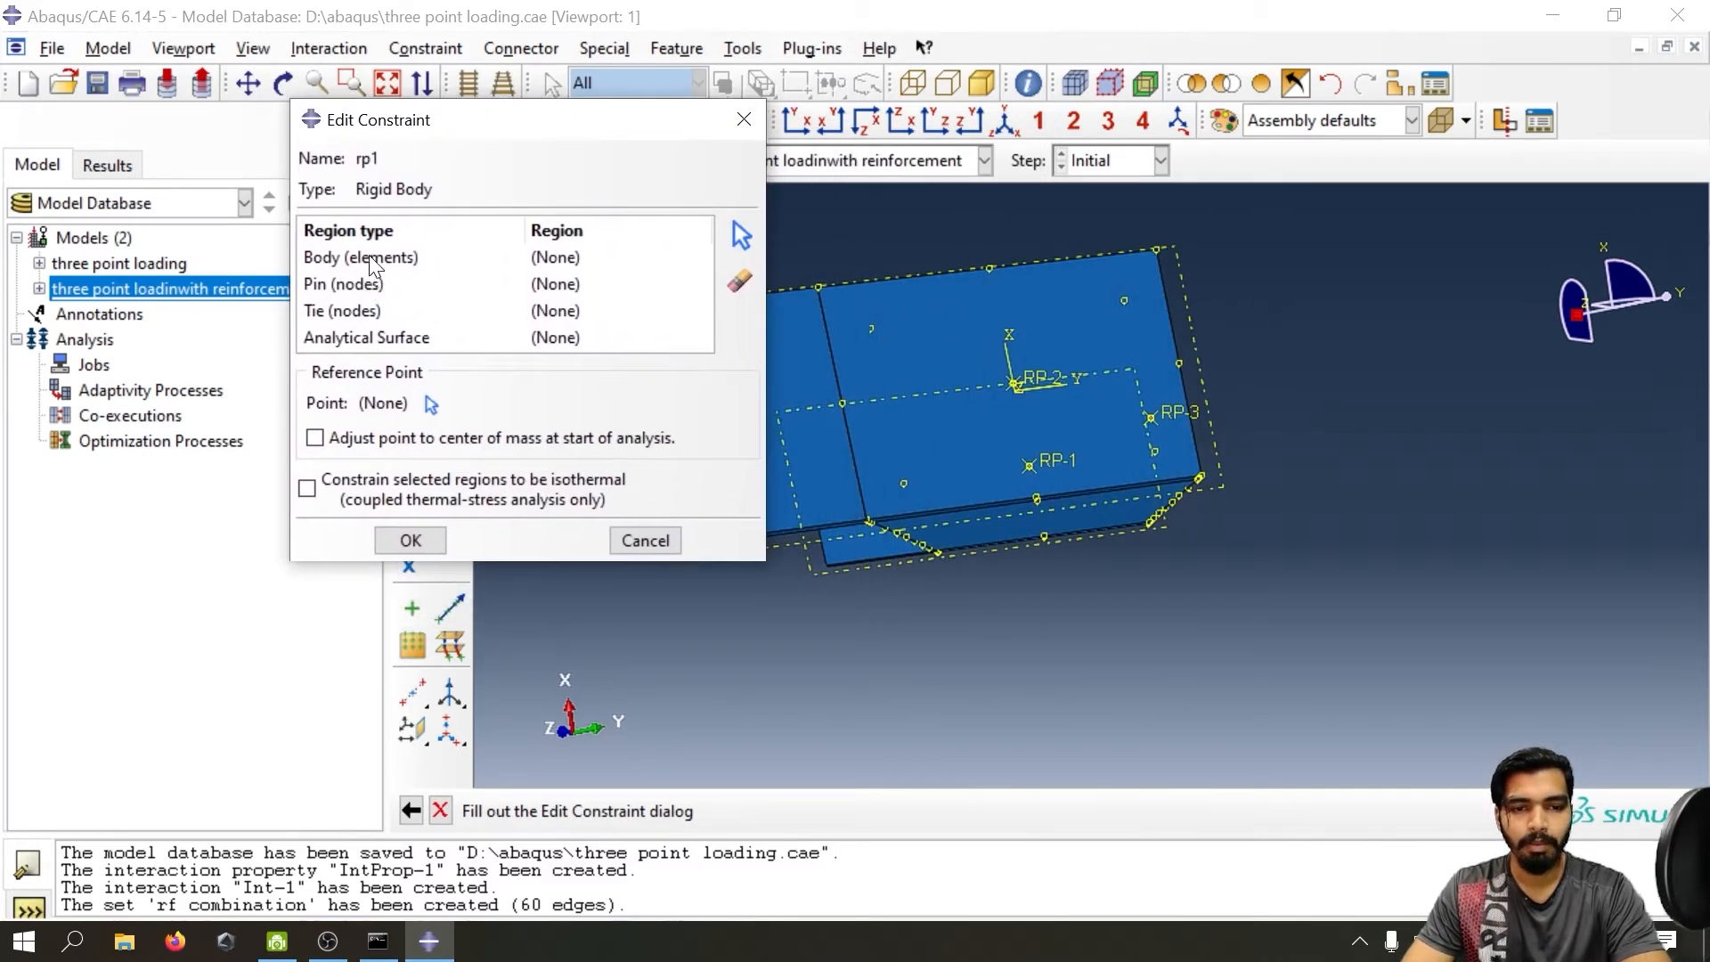
# - Assign RP-1 on the beam's end face as the reference point of the rp1 constraint
pyautogui.click(436, 404)
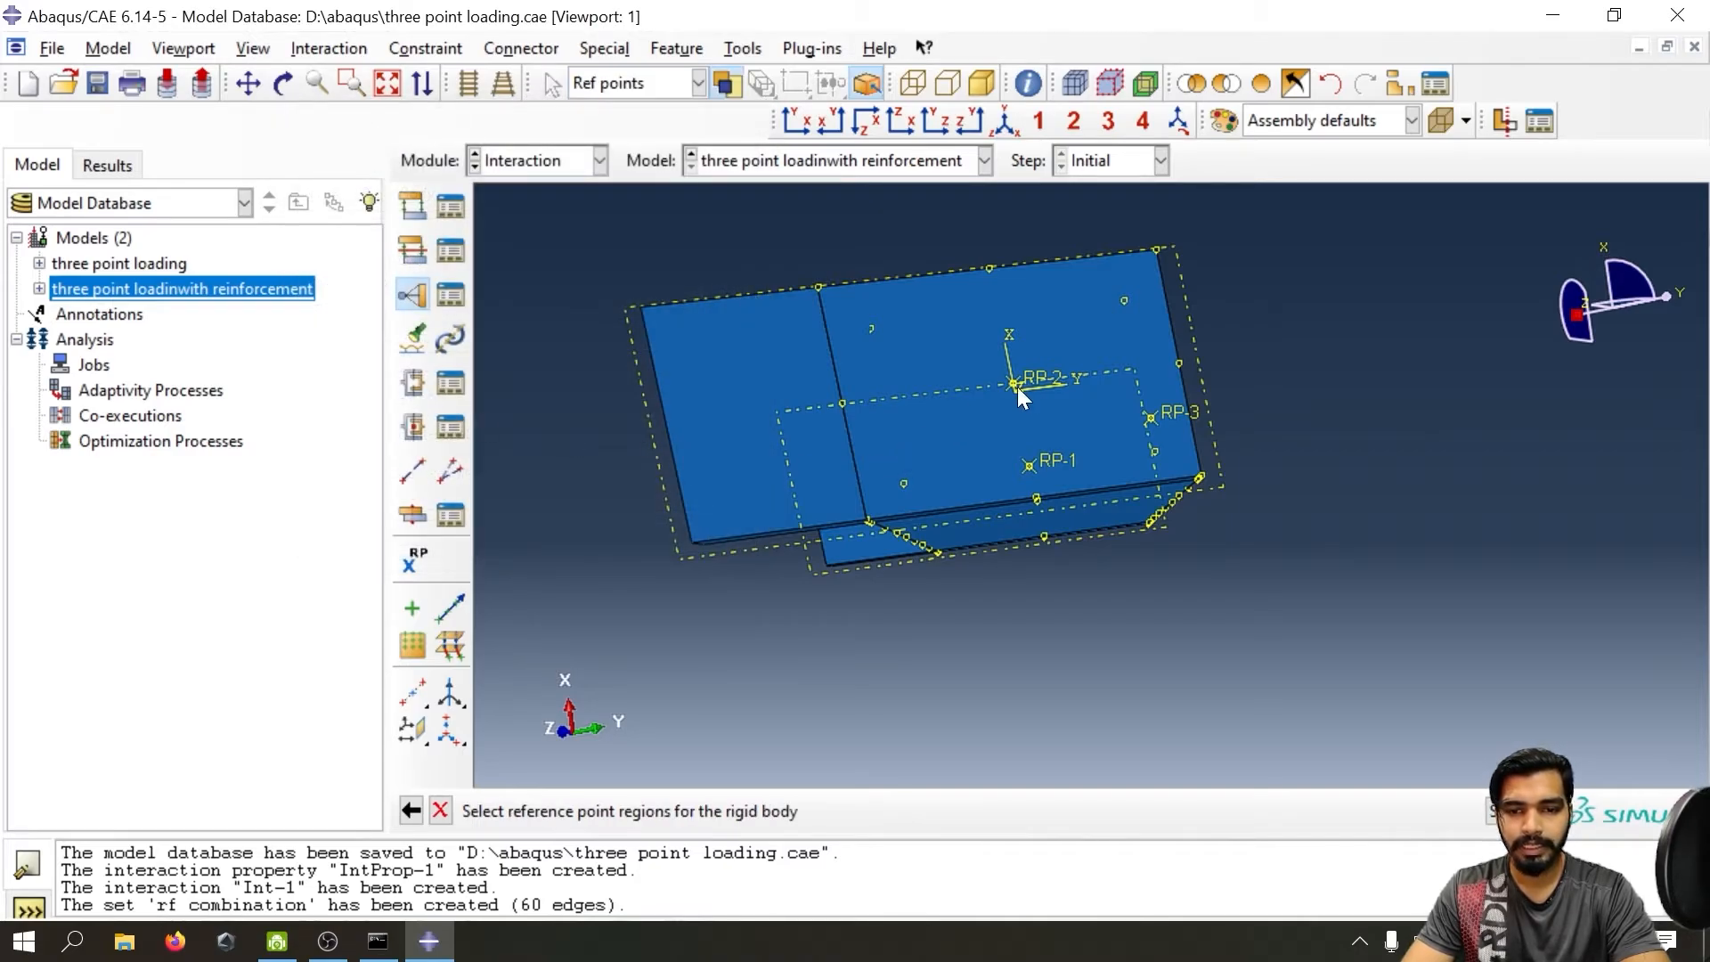
pyautogui.keyDown('ctrl'); pyautogui.keyDown('alt'); pyautogui.moveTo(1174, 505); pyautogui.dragTo(980, 356); pyautogui.keyUp('alt'); pyautogui.keyUp('ctrl')
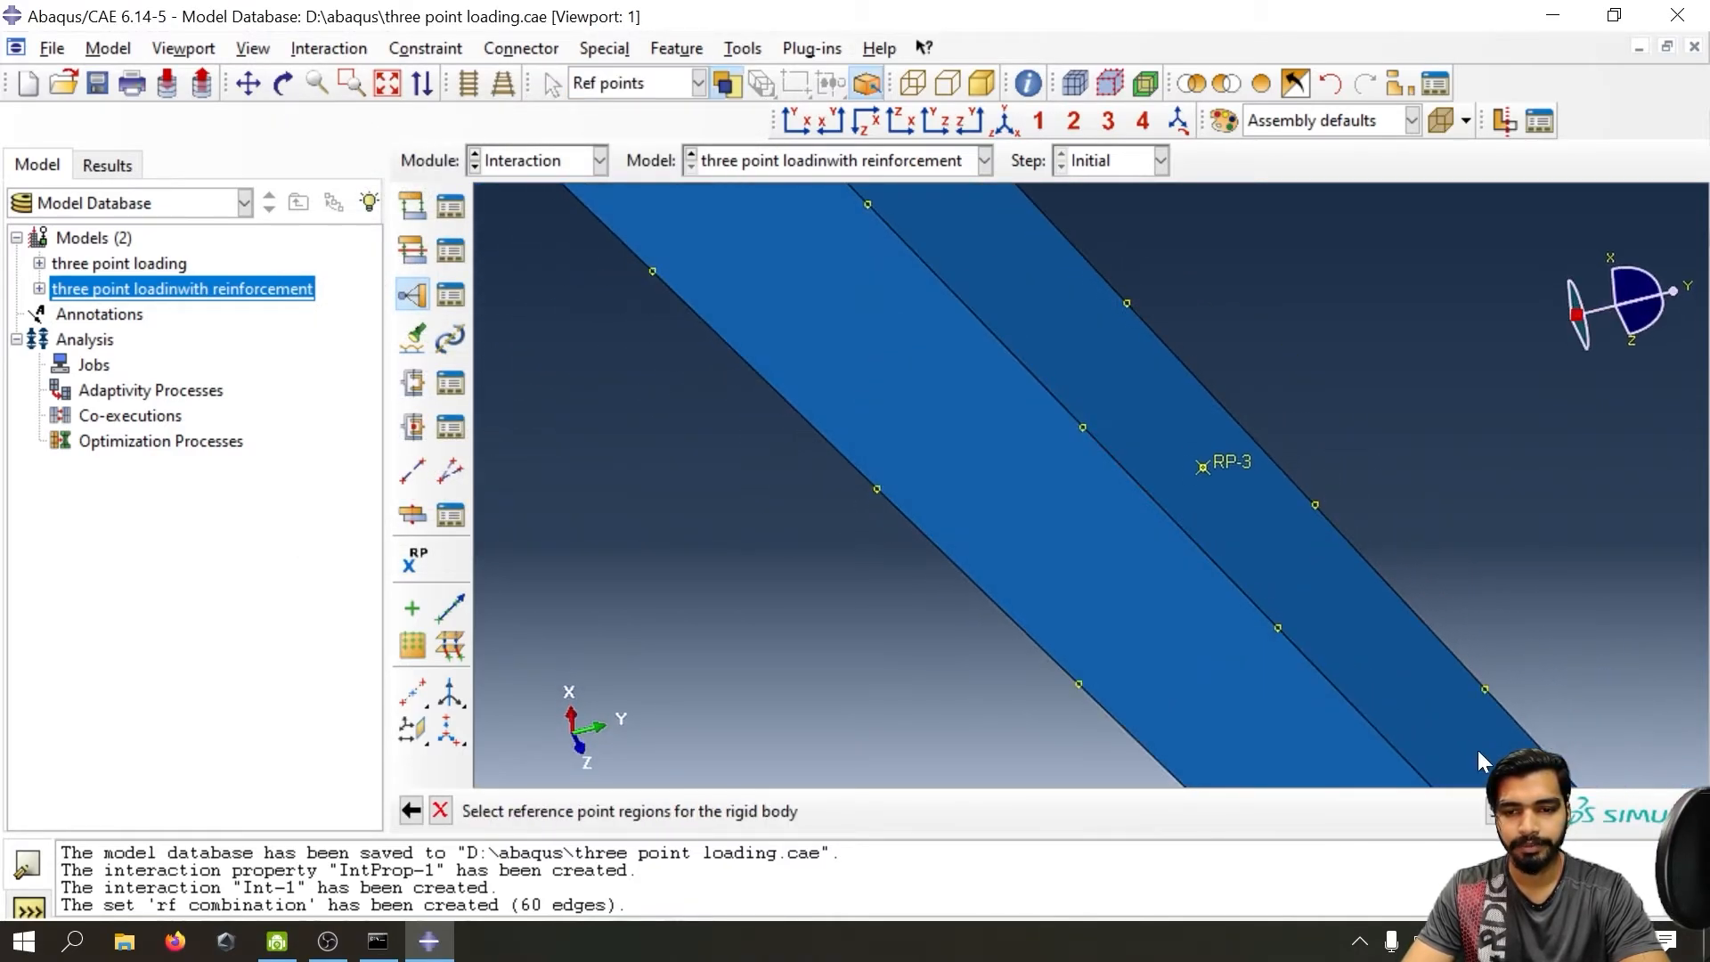
pyautogui.keyDown('ctrl'); pyautogui.keyDown('alt'); pyautogui.moveTo(1403, 681); pyautogui.dragTo(1054, 356); pyautogui.keyUp('alt'); pyautogui.keyUp('ctrl')
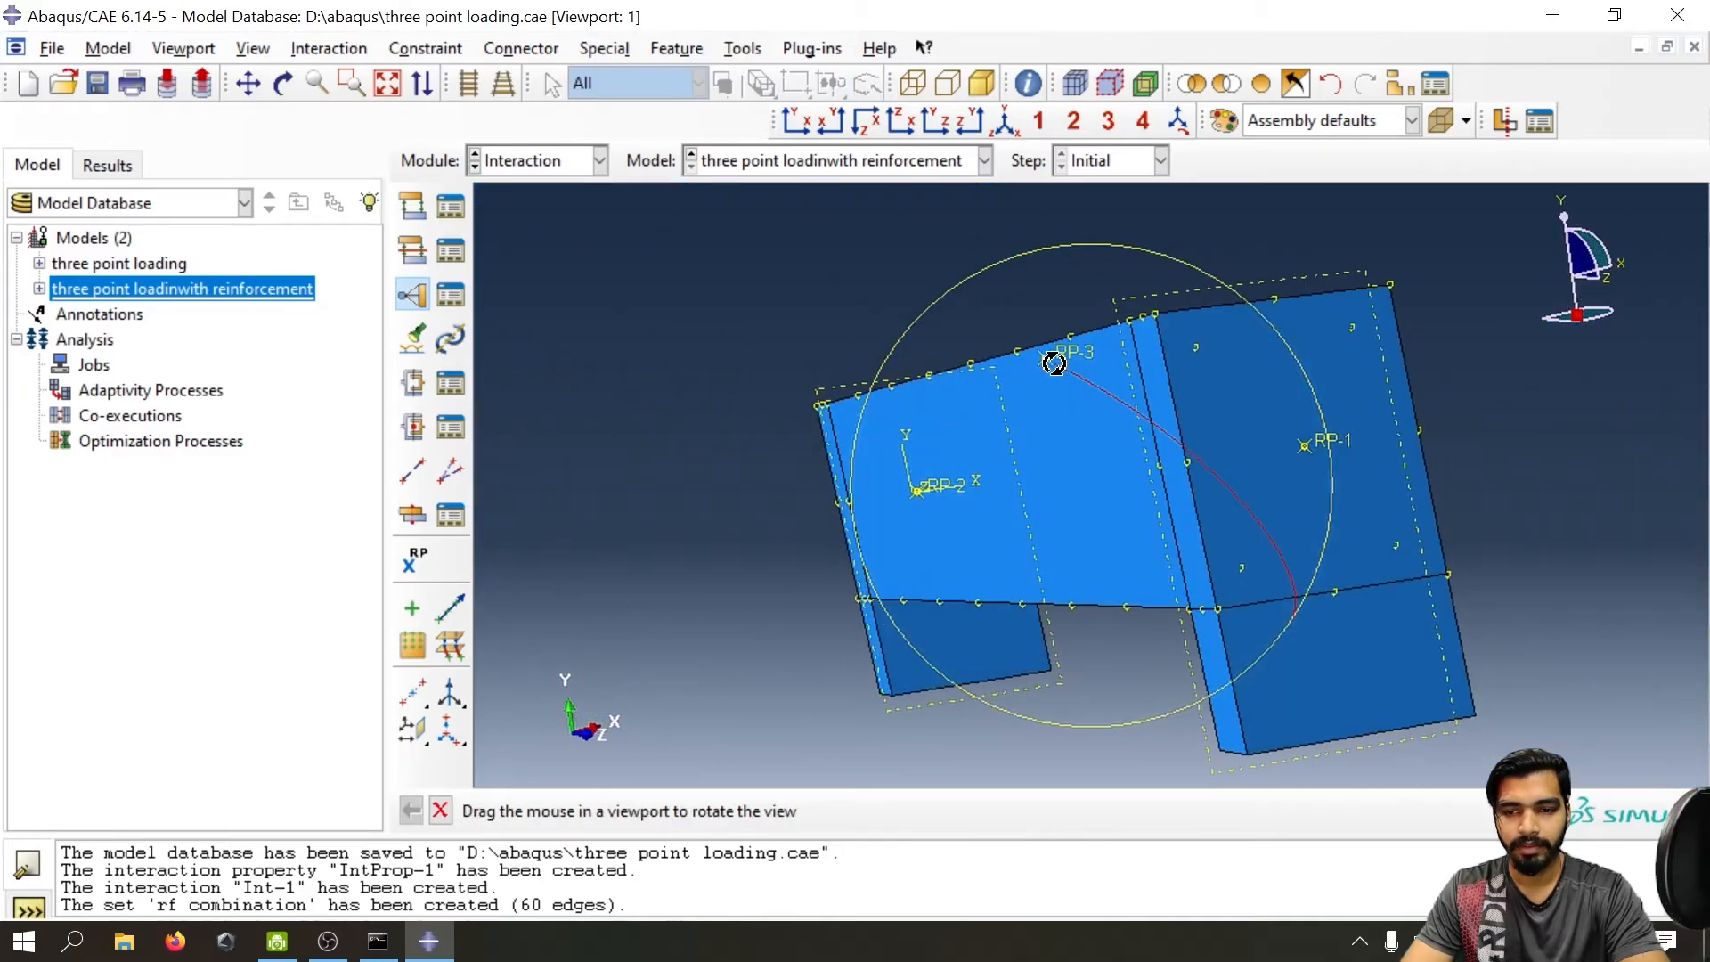
pyautogui.click(1305, 445)
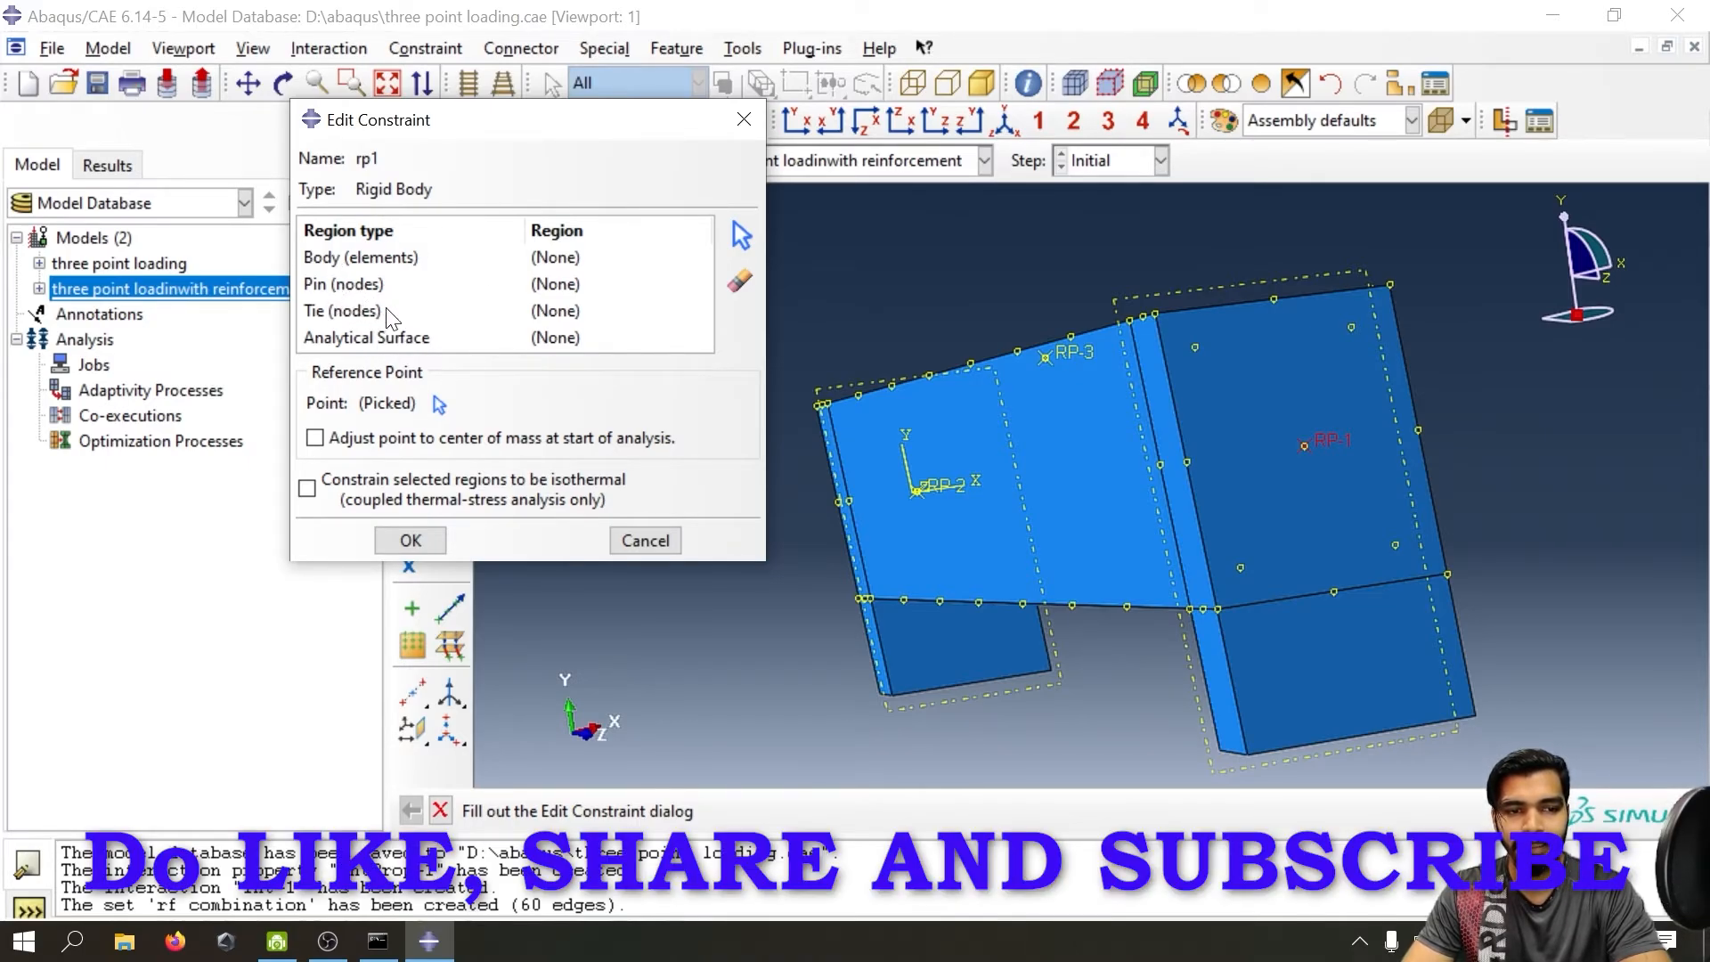
# - Assign the beam end face around RP-1 as the tie (nodes) region and finish the rp1 constraint
pyautogui.click(498, 312)
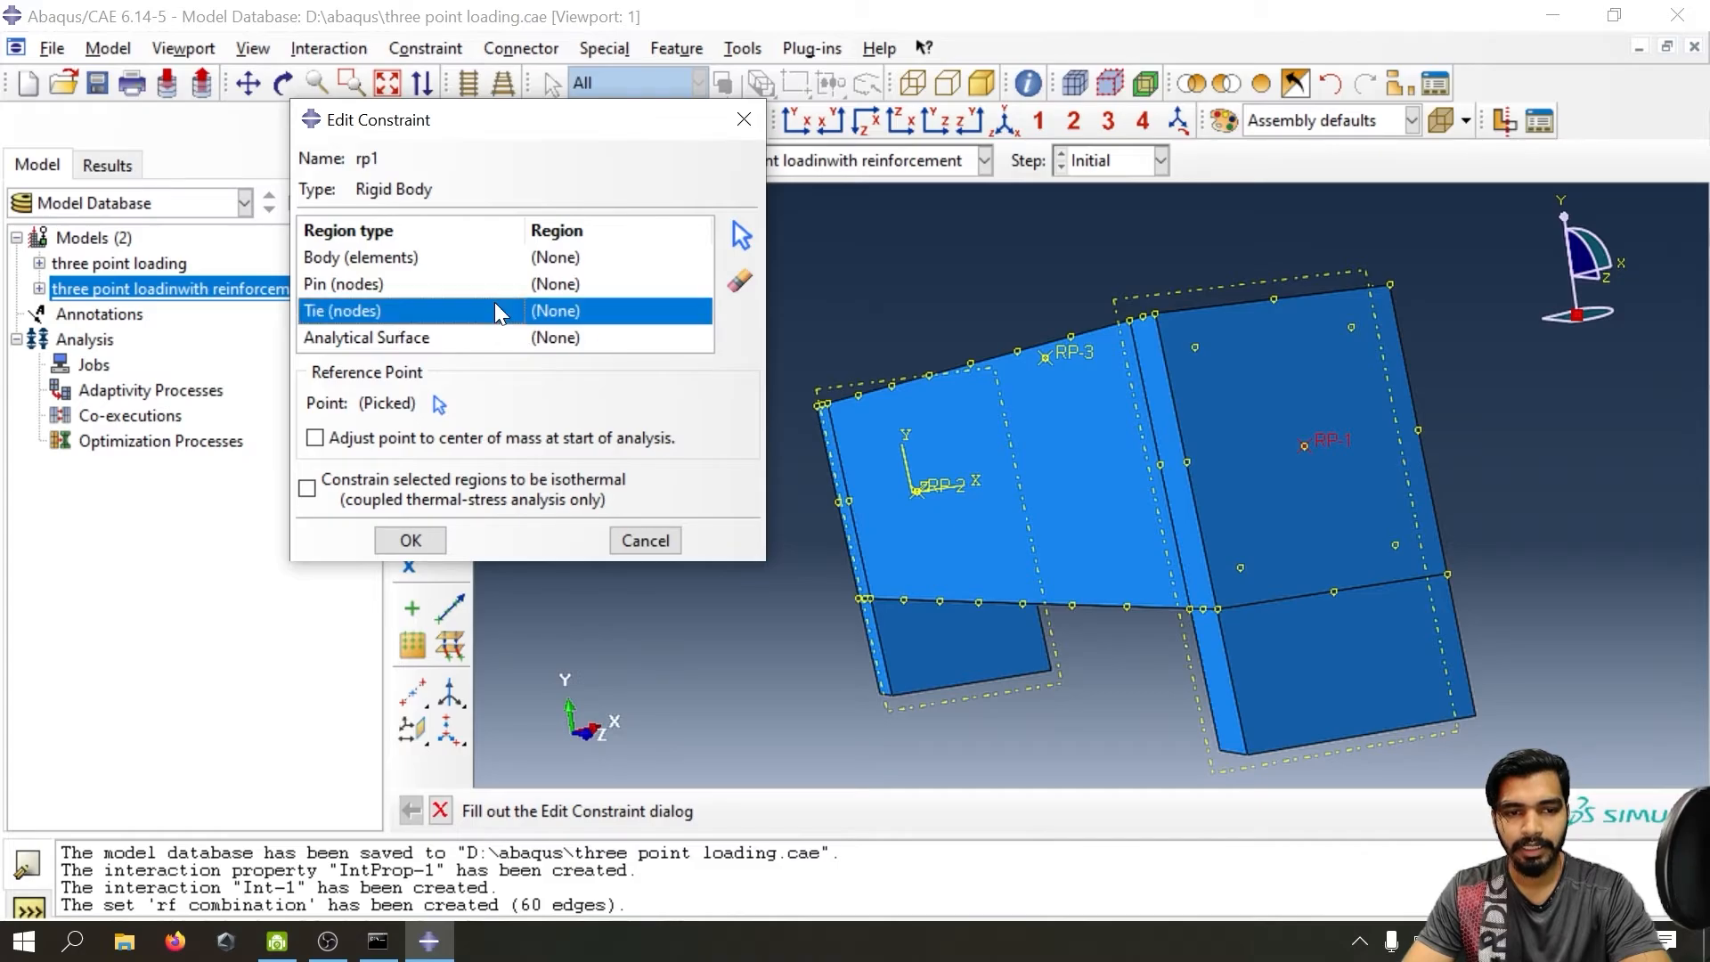
pyautogui.click(742, 236)
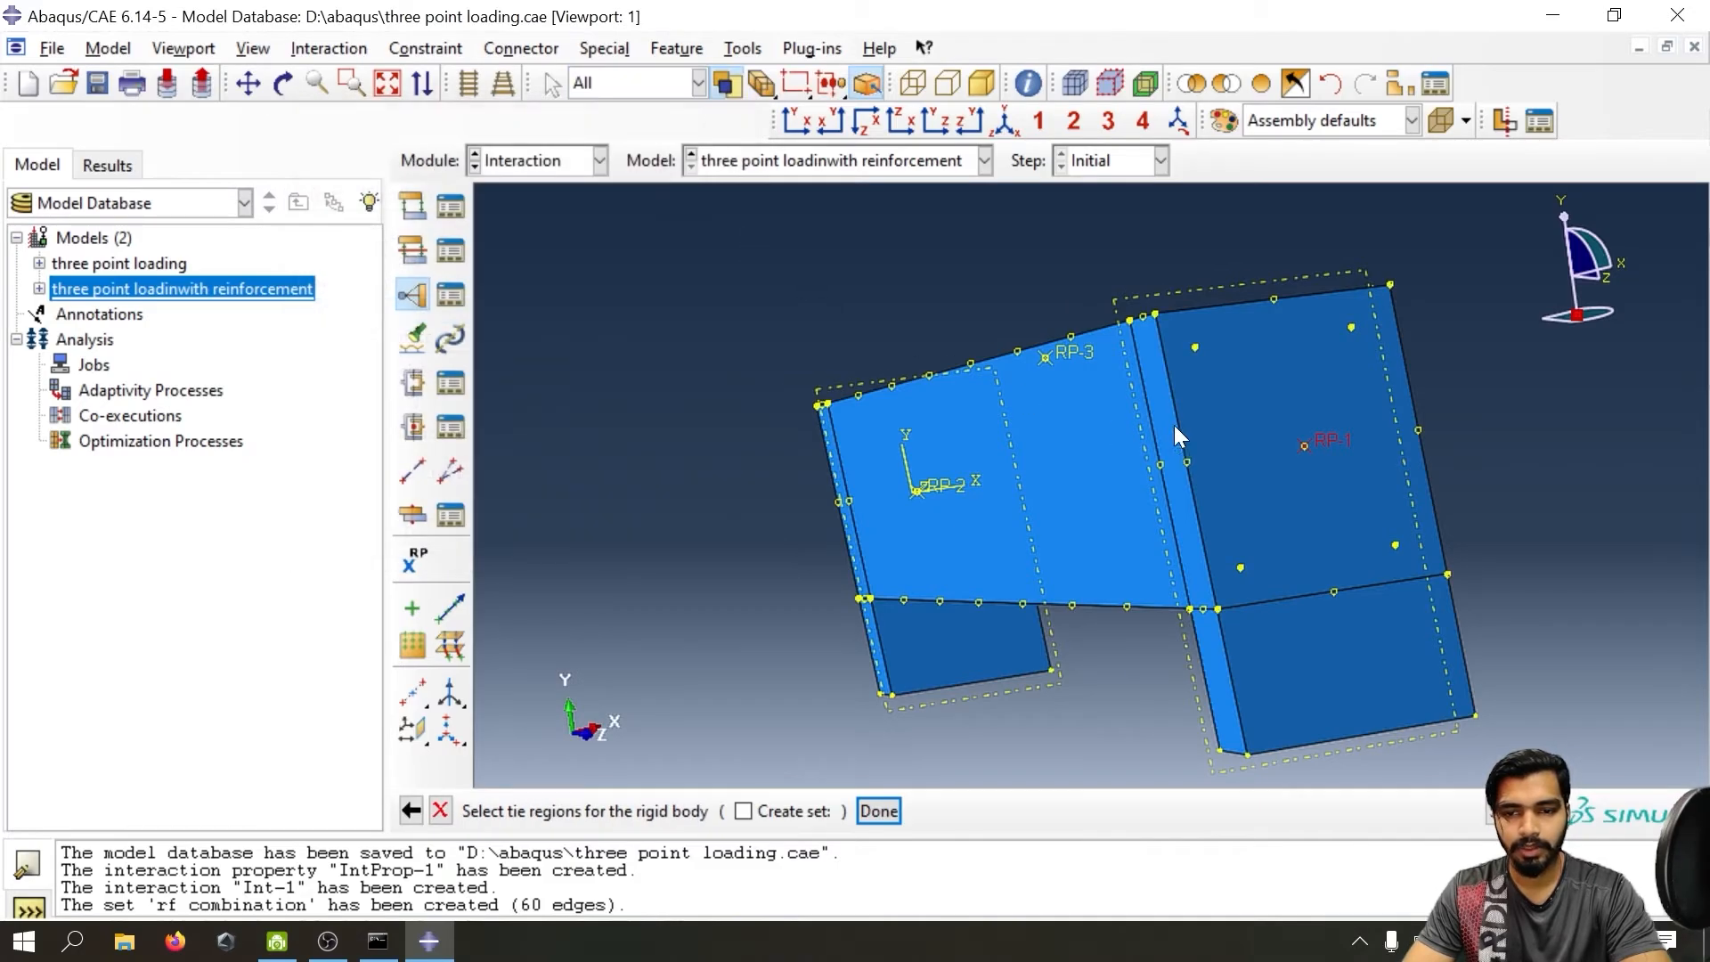
pyautogui.click(1252, 392)
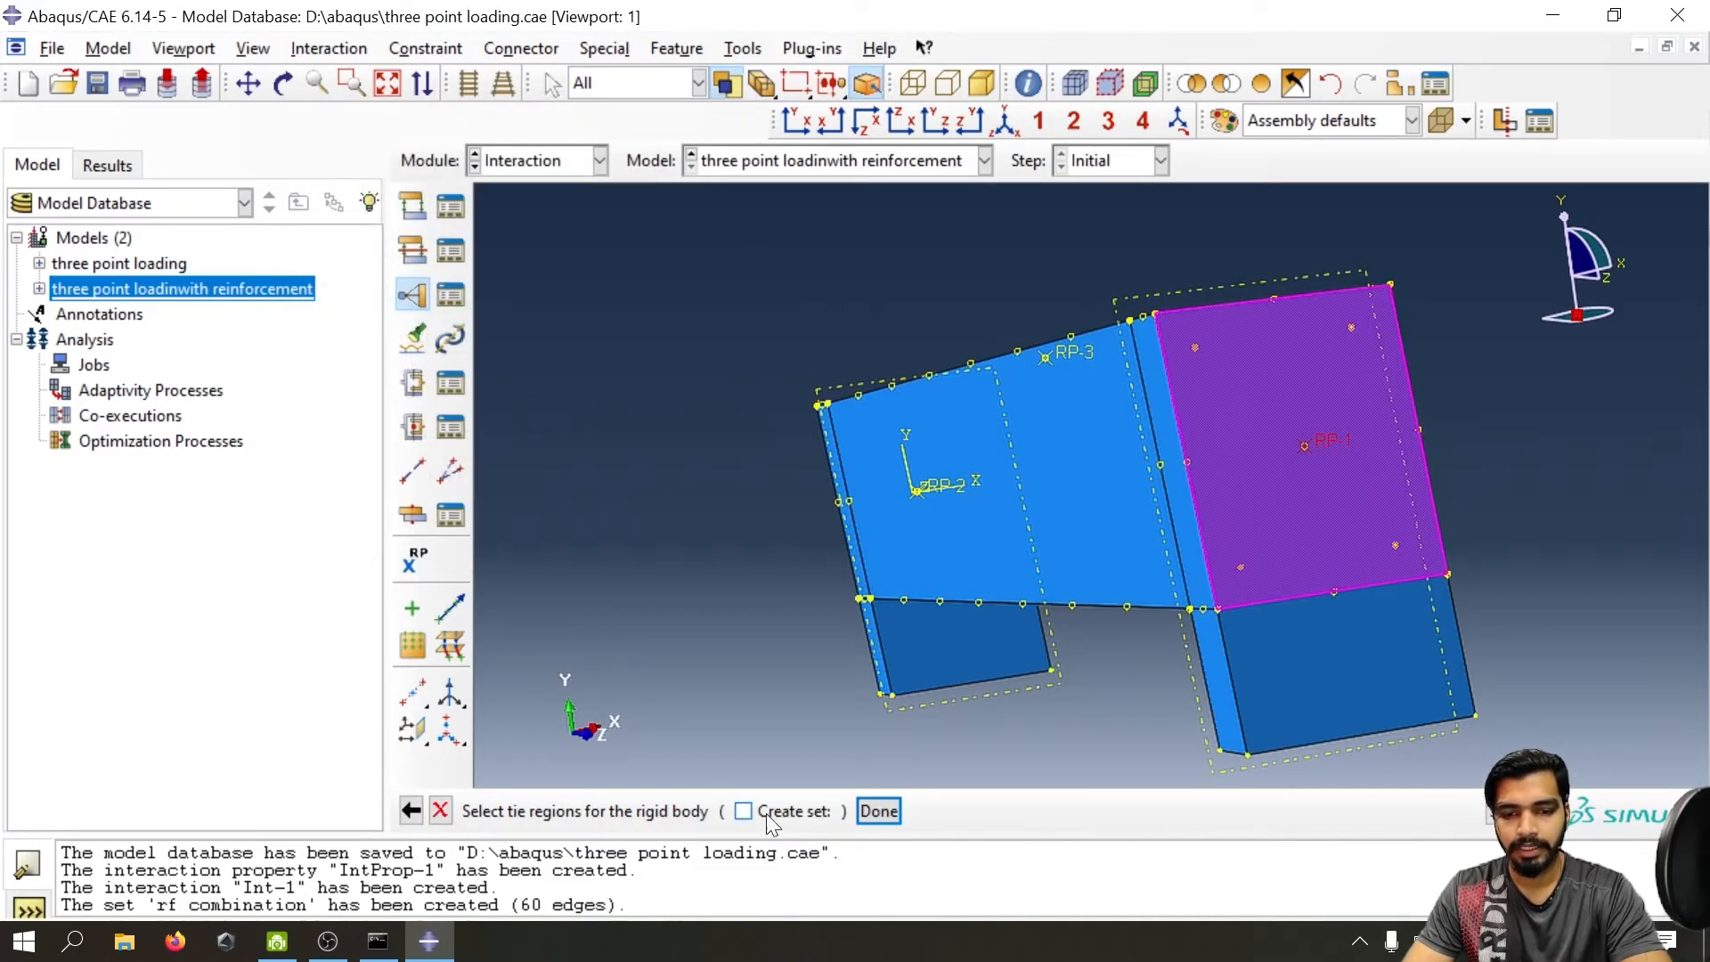
pyautogui.click(878, 811)
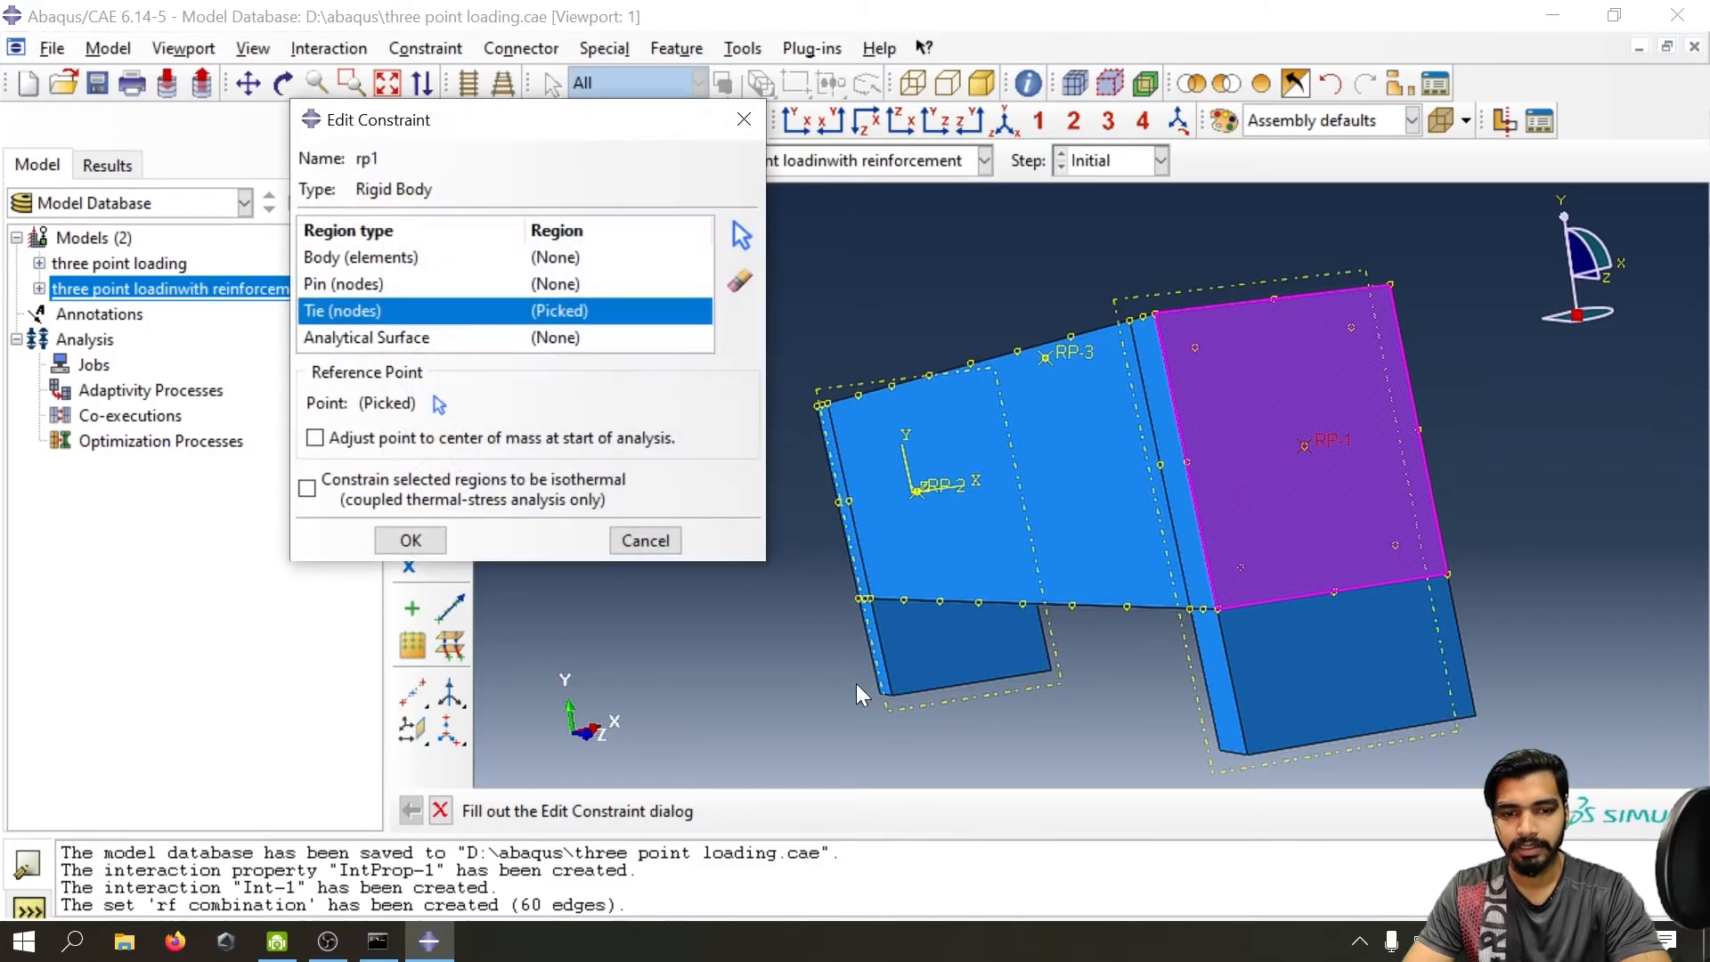
pyautogui.click(432, 539)
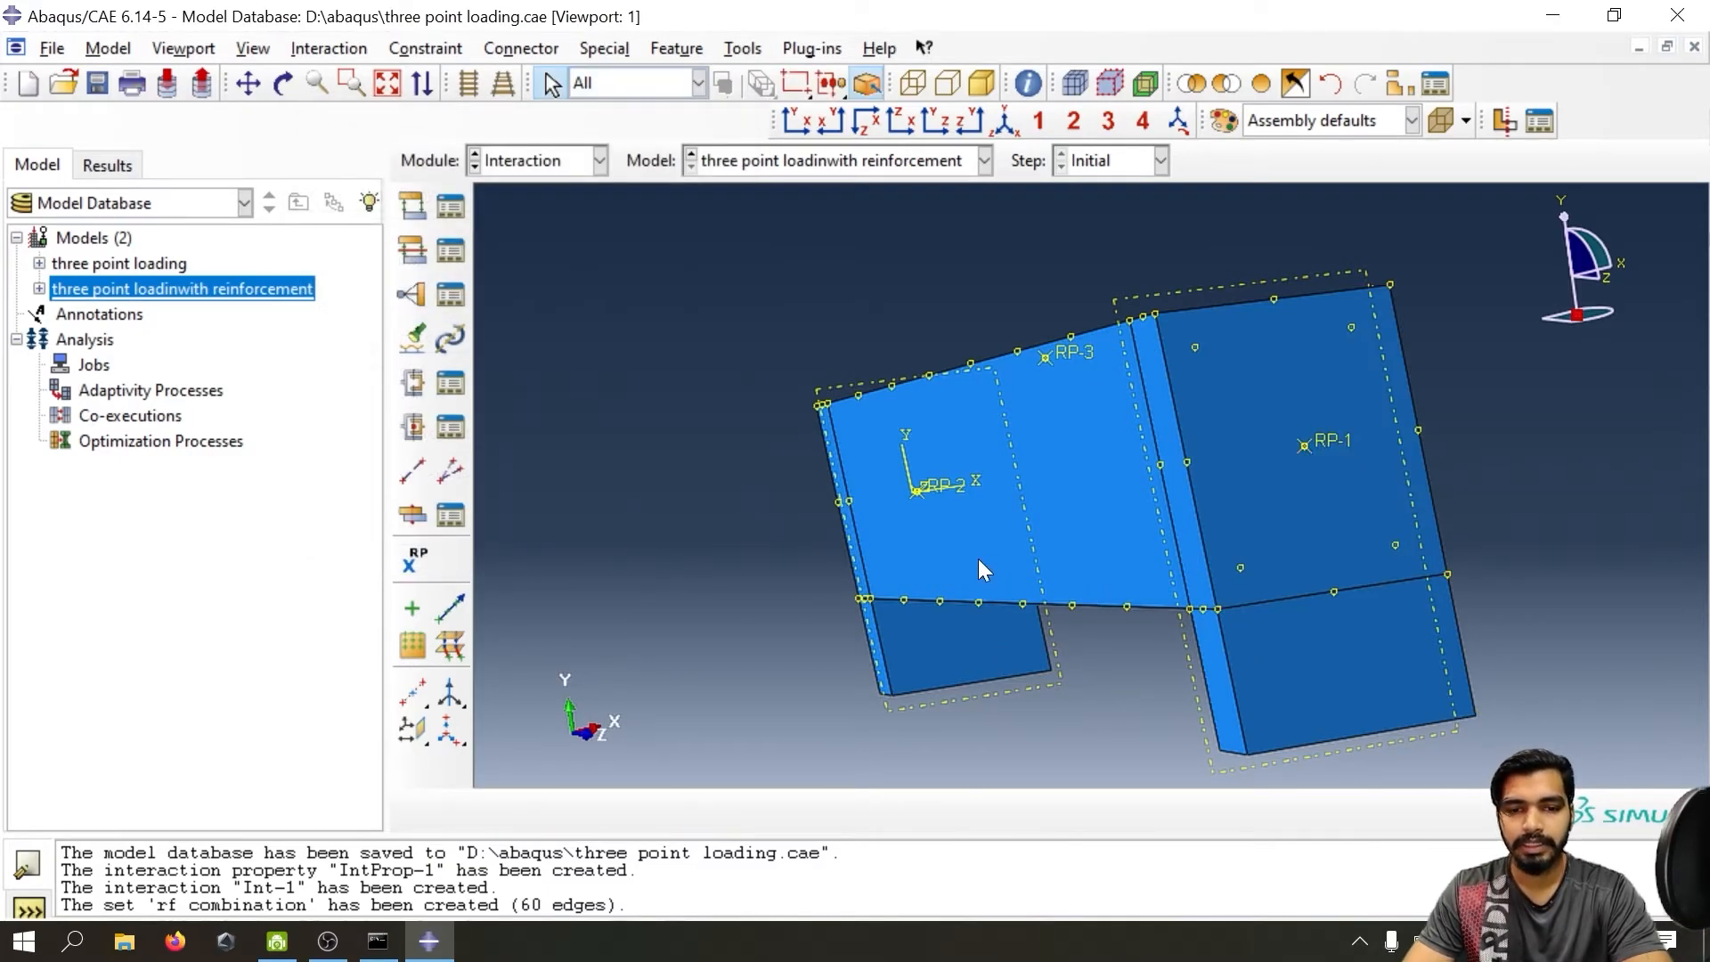
# - Create a rigid body constraint with RP-2 as reference point and the beam end face around it as the tie (nodes) region
pyautogui.keyDown('ctrl'); pyautogui.keyDown('alt'); pyautogui.moveTo(978, 558); pyautogui.dragTo(1044, 433); pyautogui.keyUp('alt'); pyautogui.keyUp('ctrl')
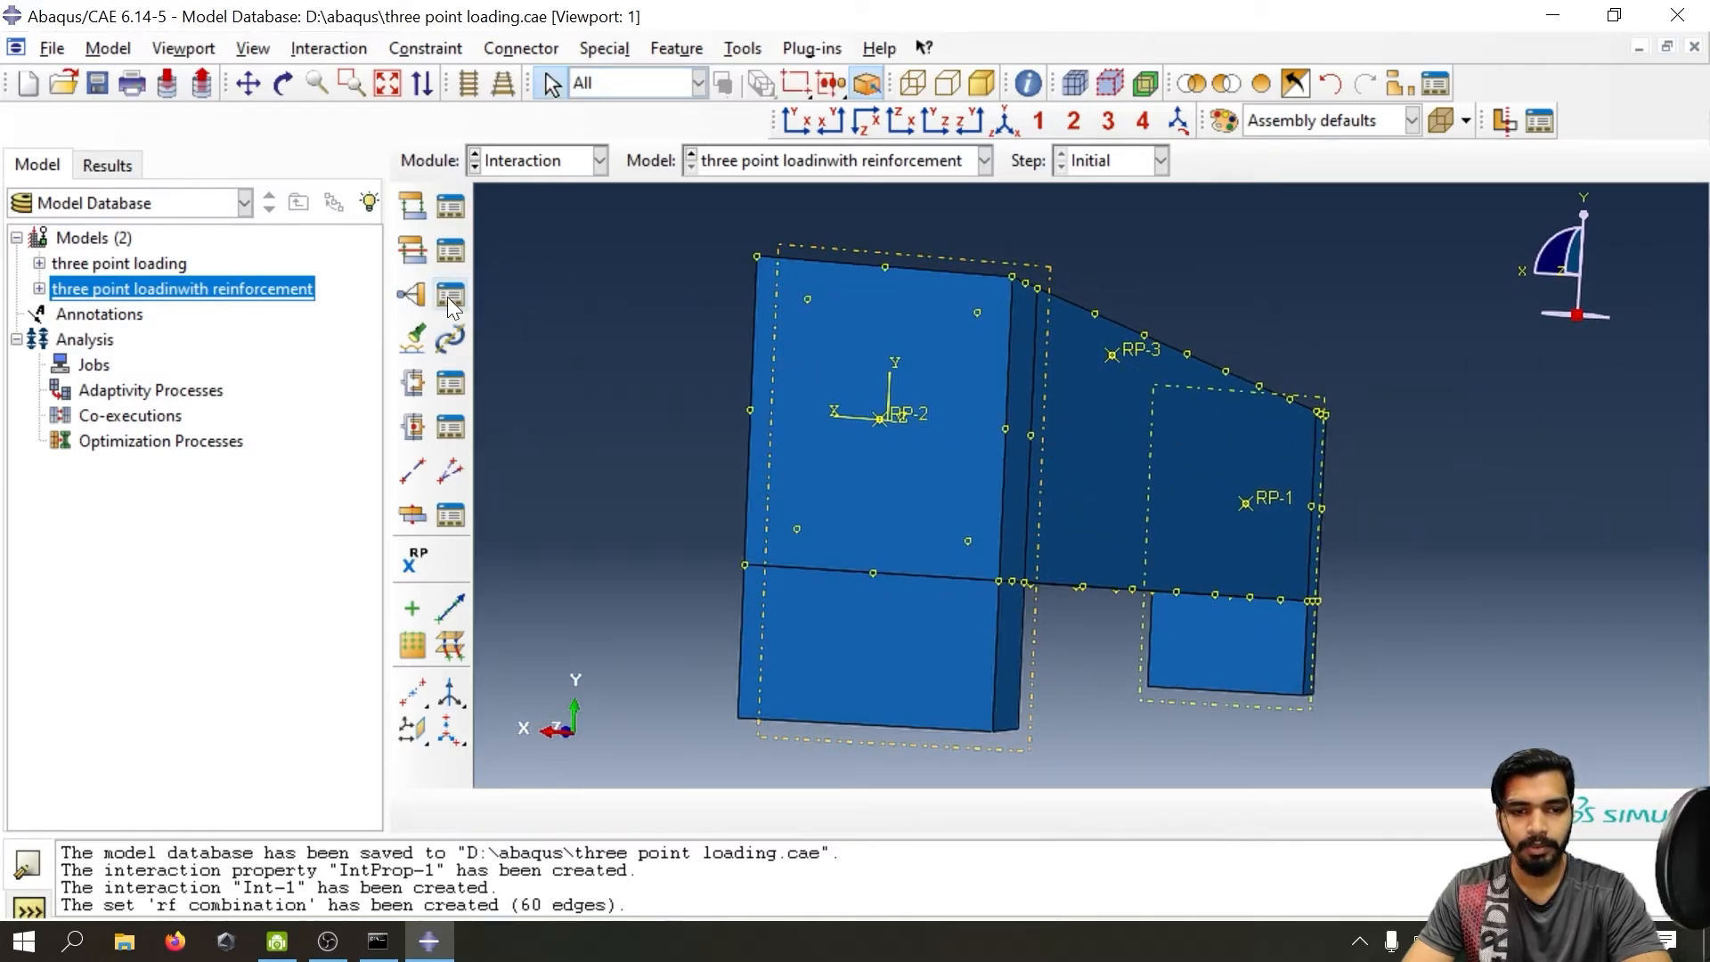
pyautogui.click(412, 293)
pyautogui.click(871, 503)
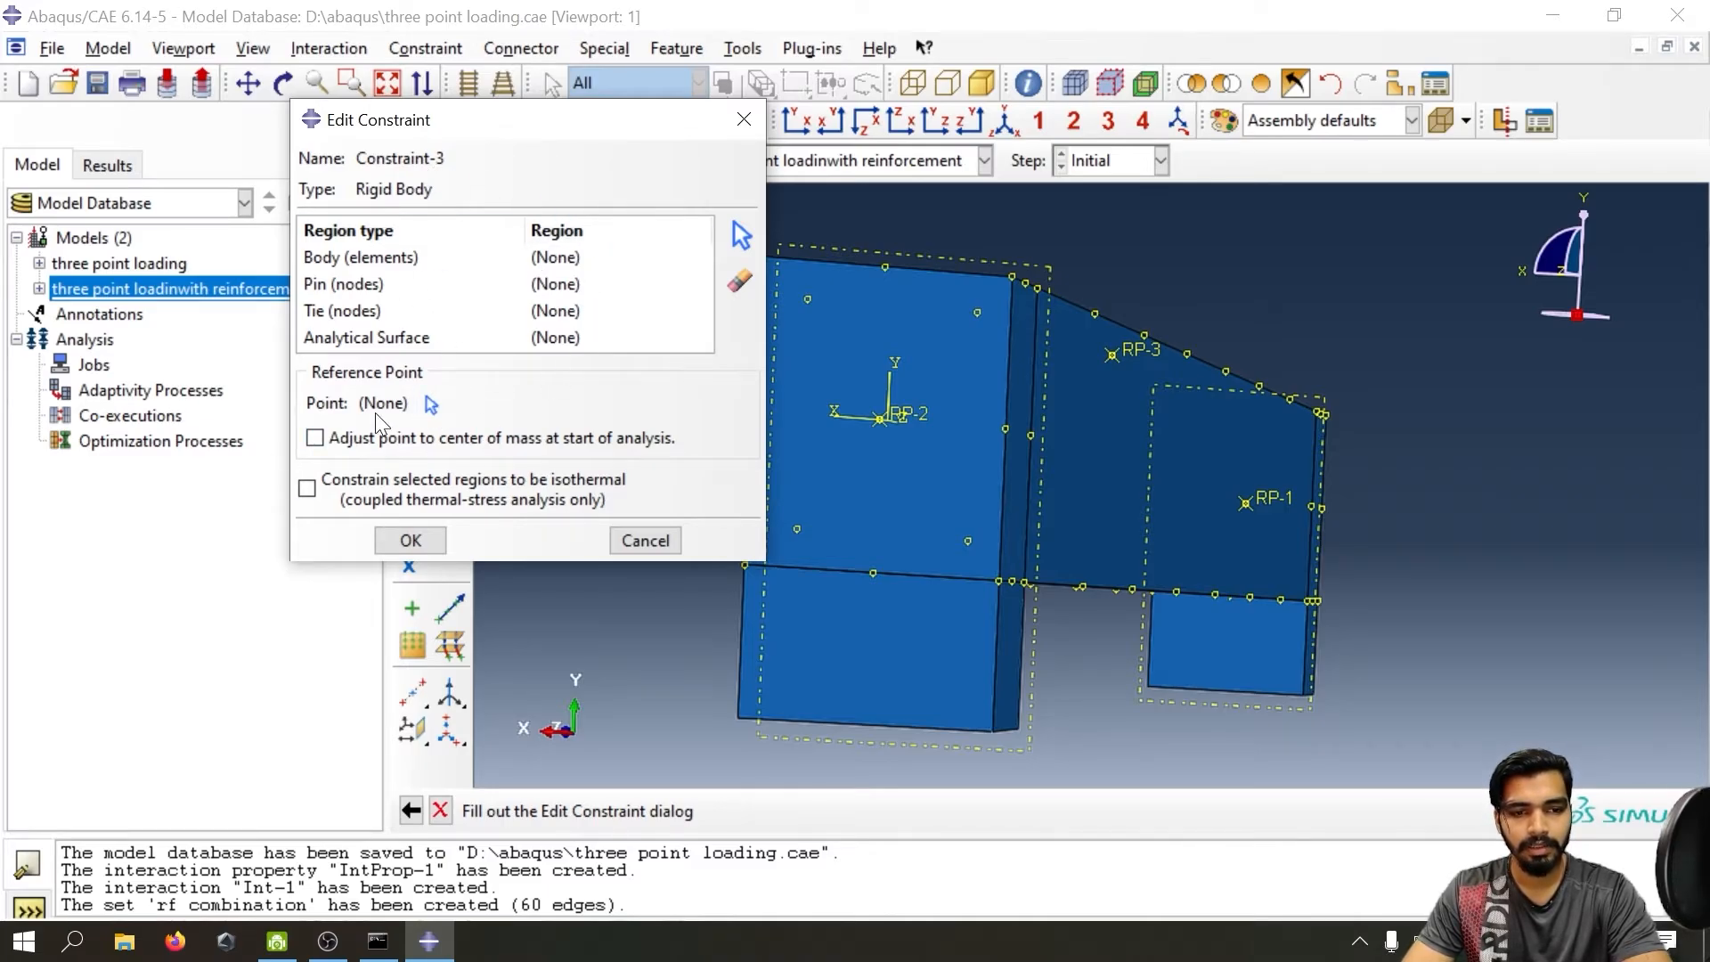
pyautogui.click(431, 405)
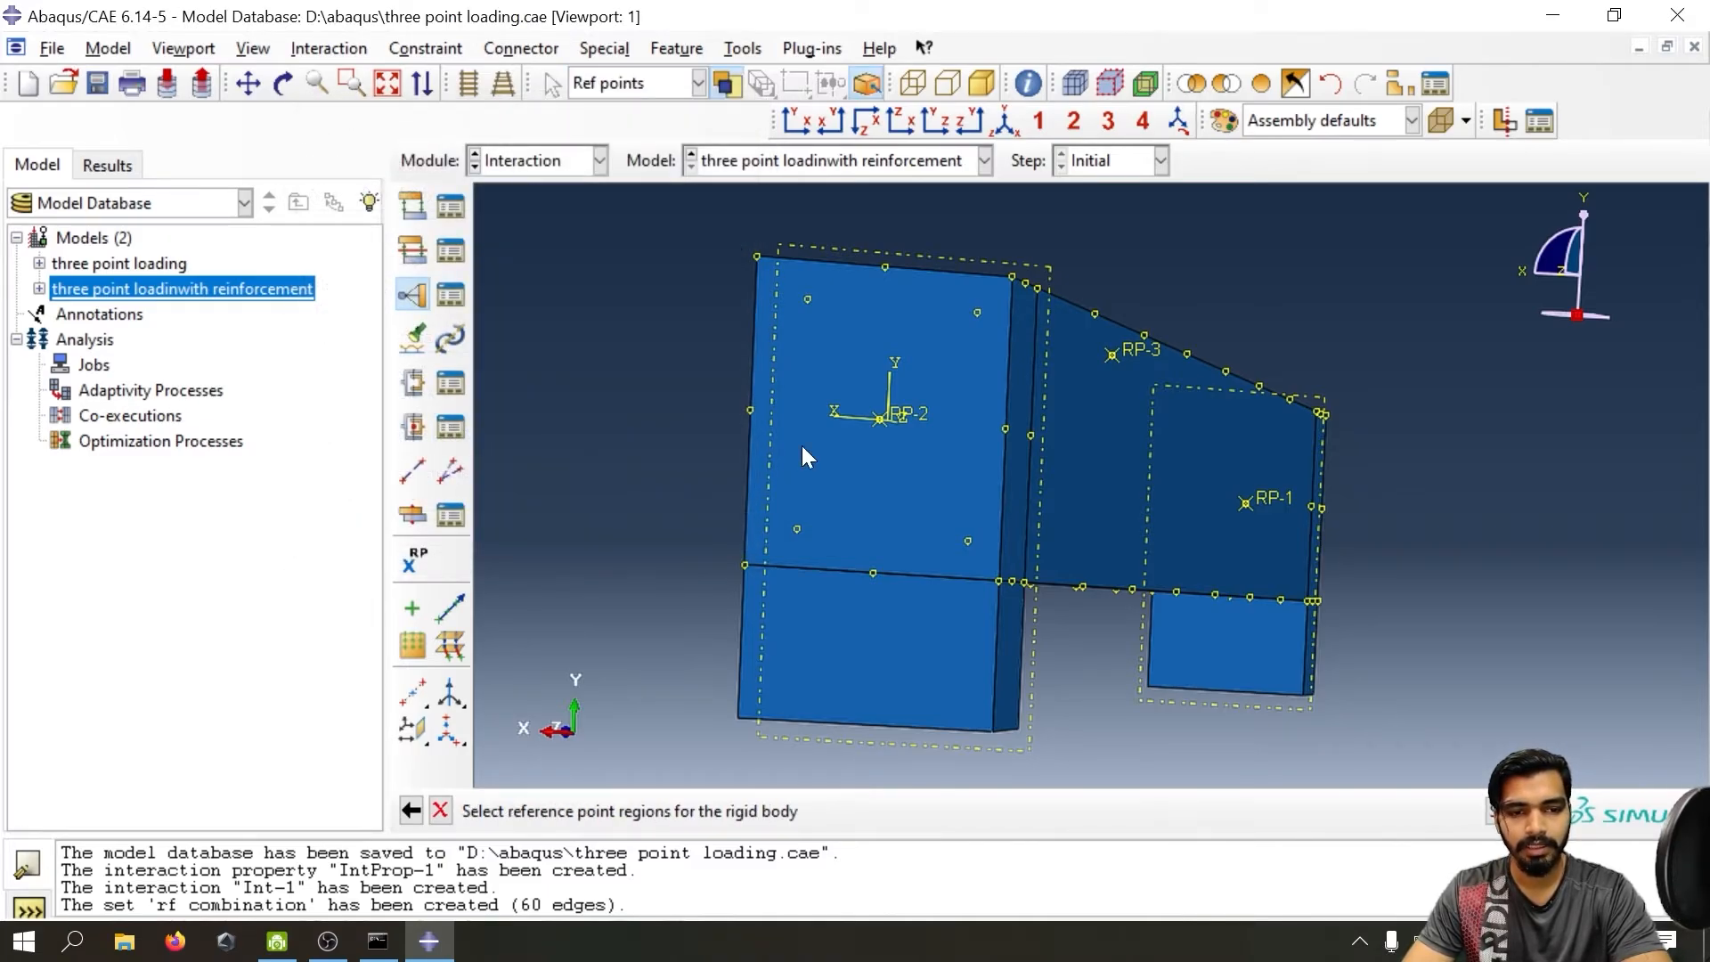
pyautogui.click(884, 420)
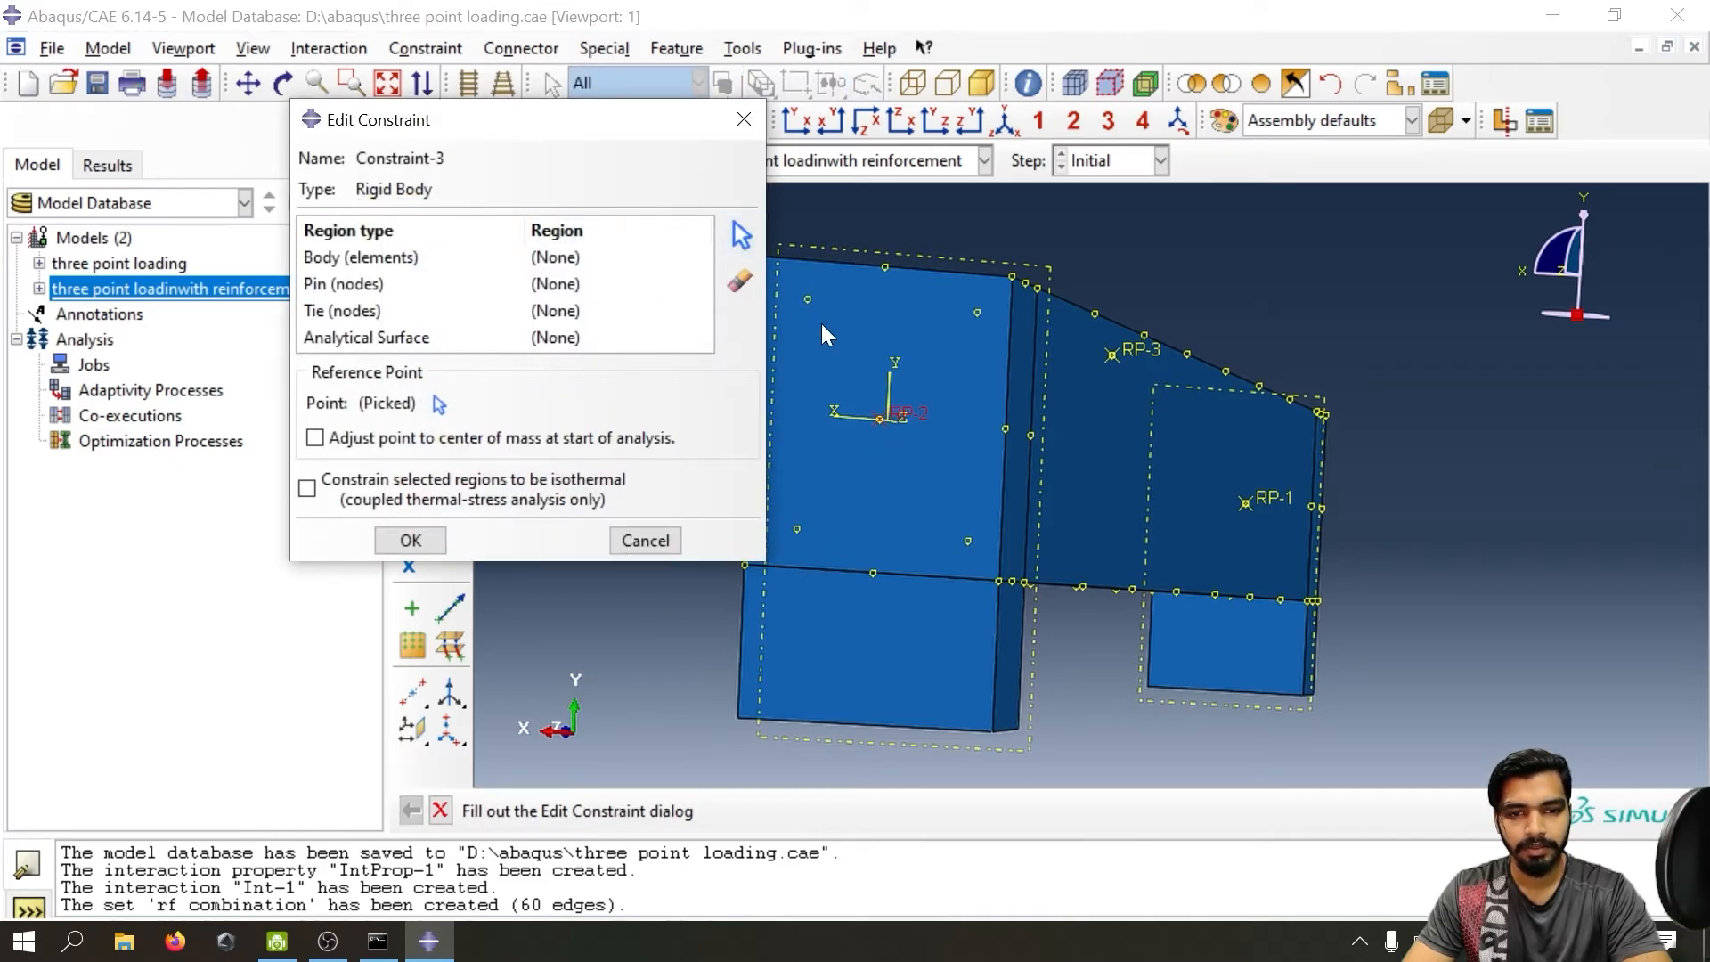
pyautogui.click(470, 312)
pyautogui.click(835, 372)
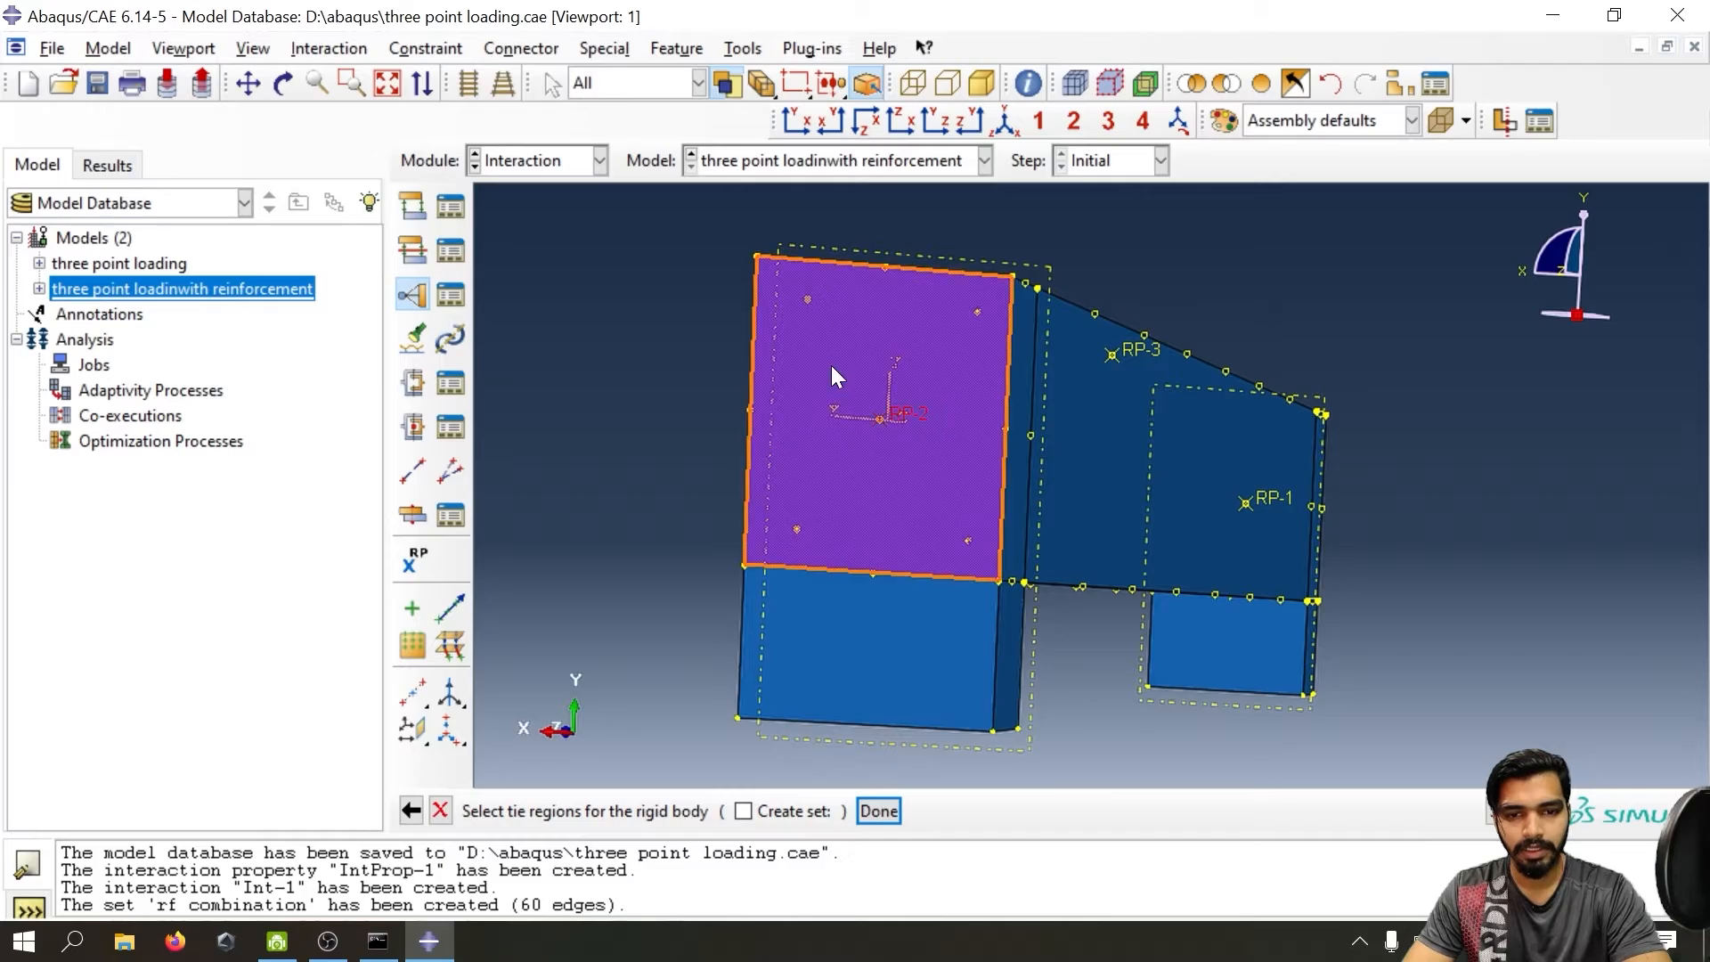
pyautogui.click(879, 810)
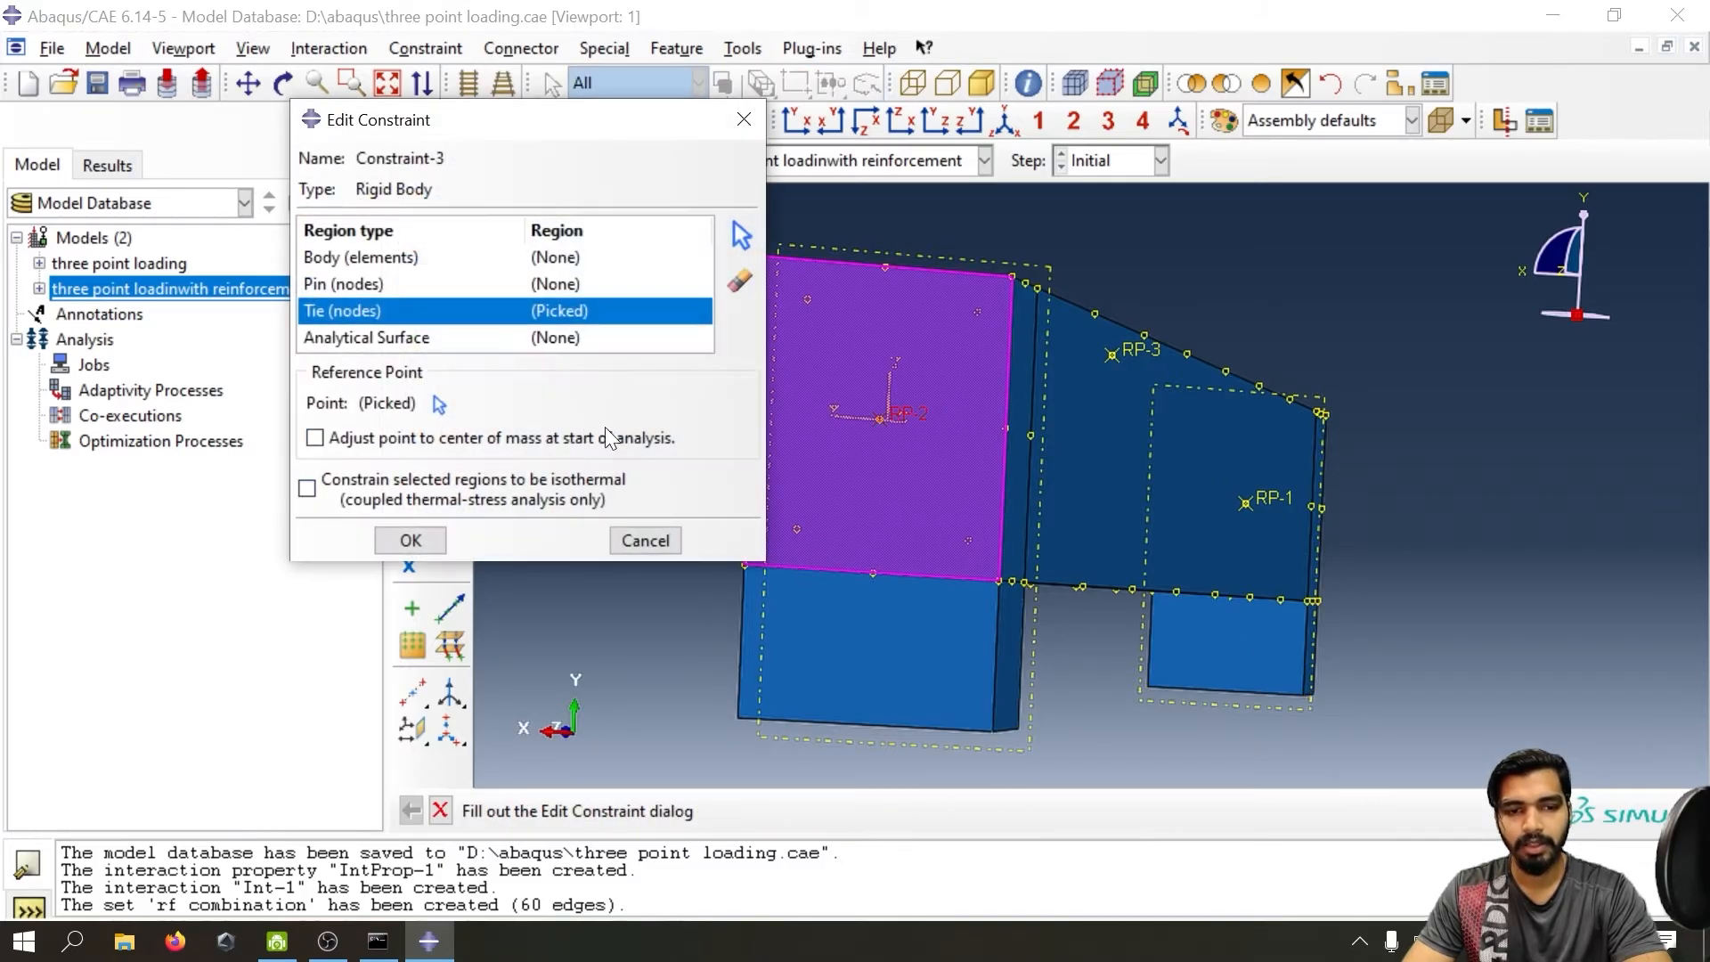
pyautogui.click(432, 542)
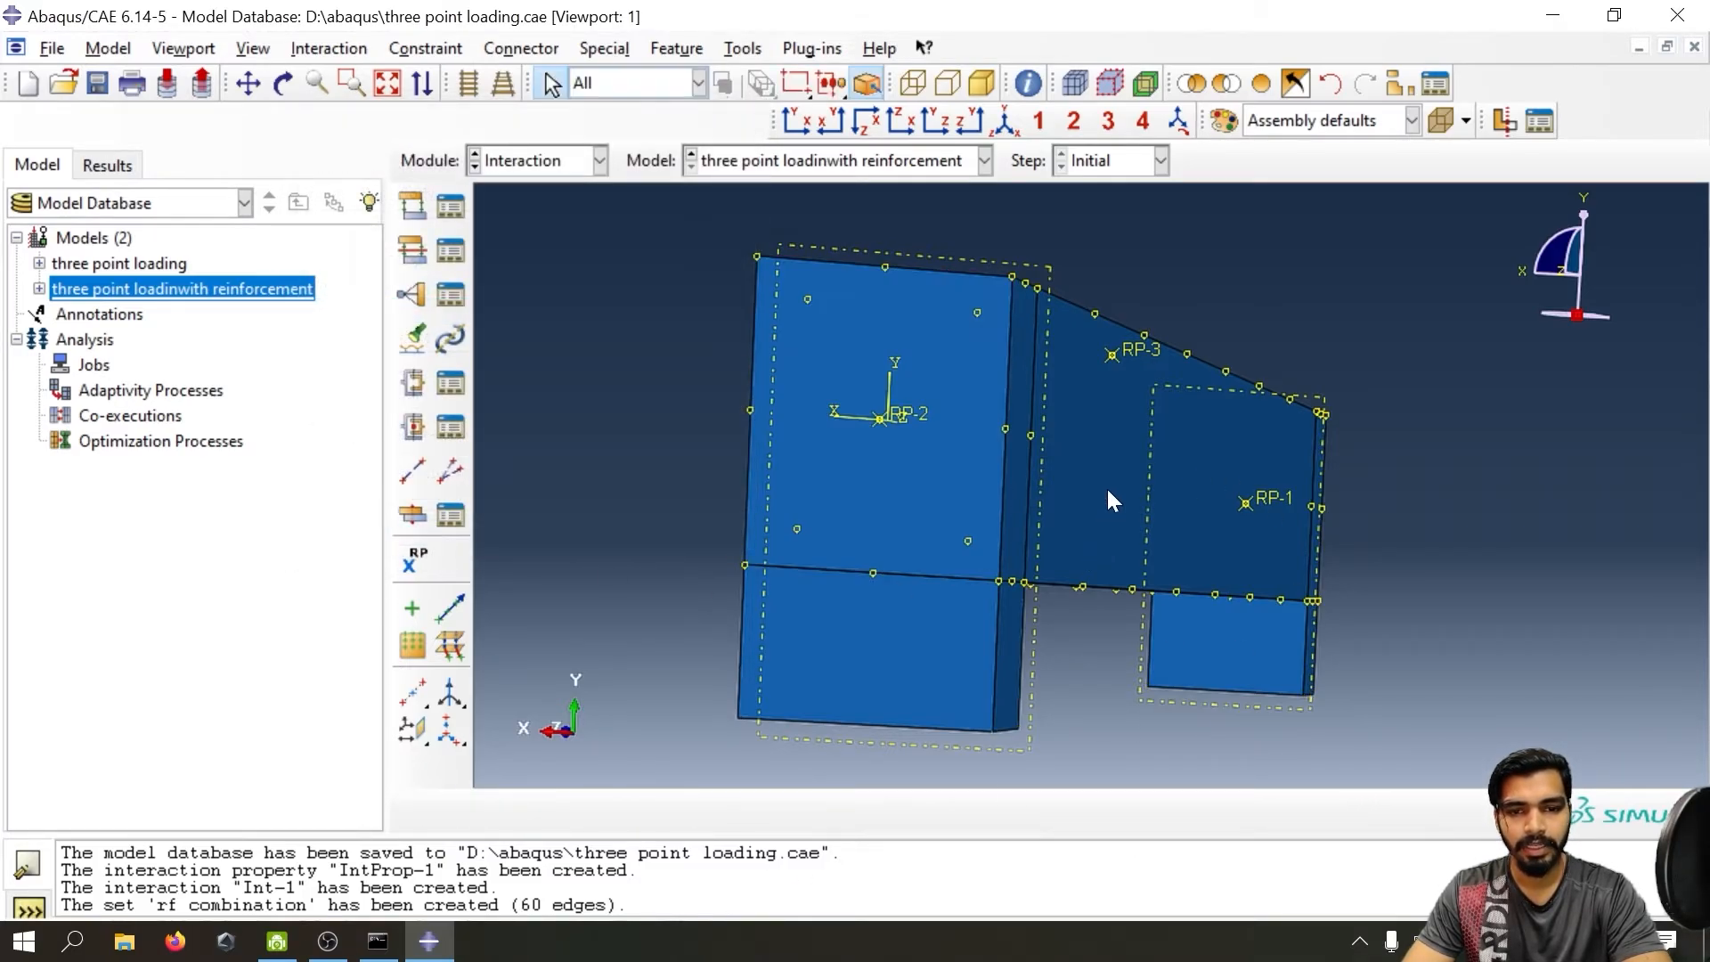
# - Create a rigid body constraint tying the nodes of the beam's top face to reference point RP-3 at midspan
pyautogui.keyDown('ctrl'); pyautogui.keyDown('alt'); pyautogui.moveTo(1106, 487); pyautogui.dragTo(1055, 579); pyautogui.keyUp('alt'); pyautogui.keyUp('ctrl')
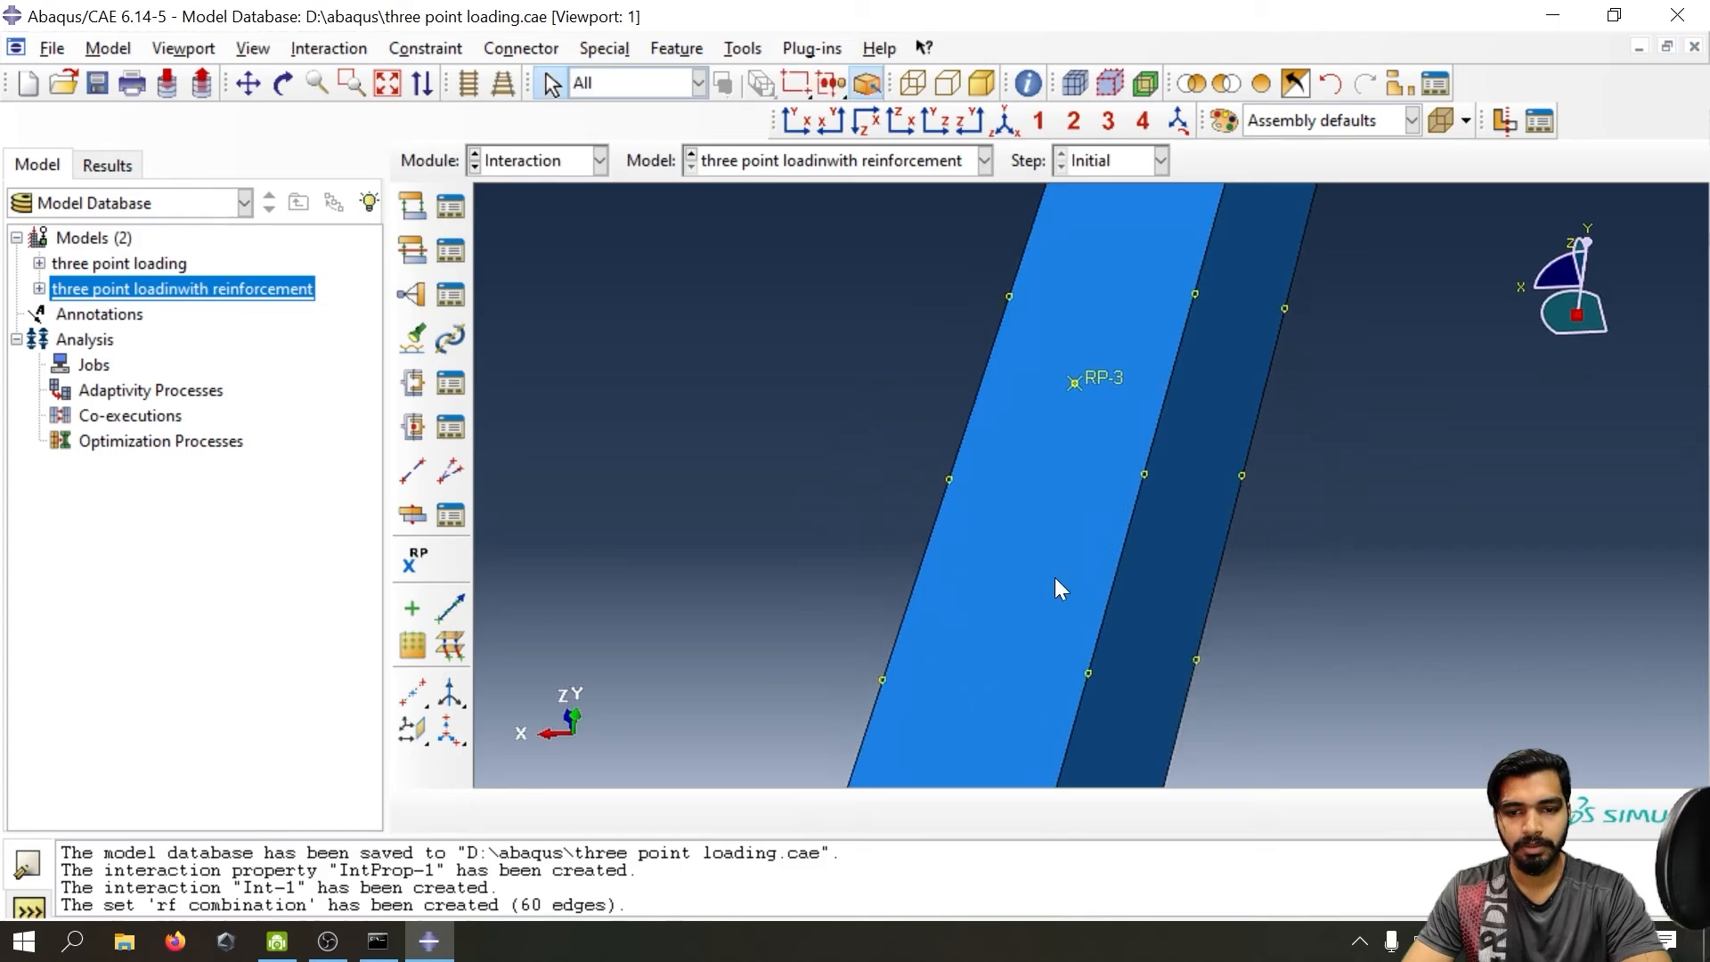
pyautogui.click(426, 296)
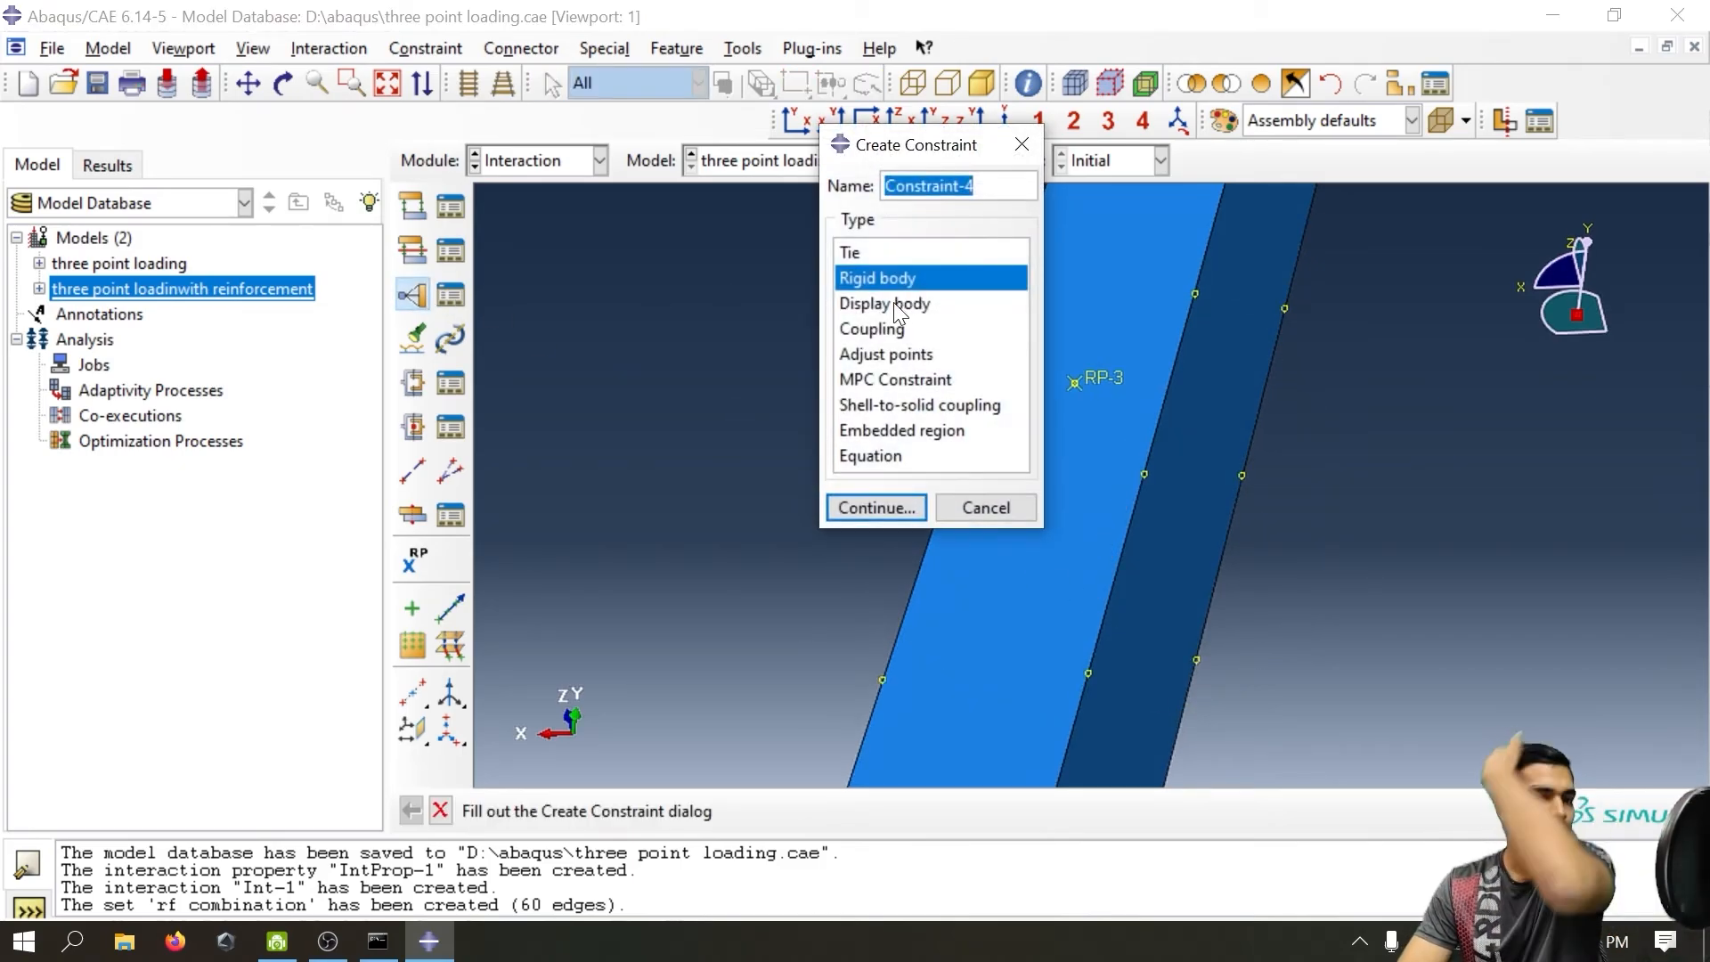
pyautogui.click(890, 501)
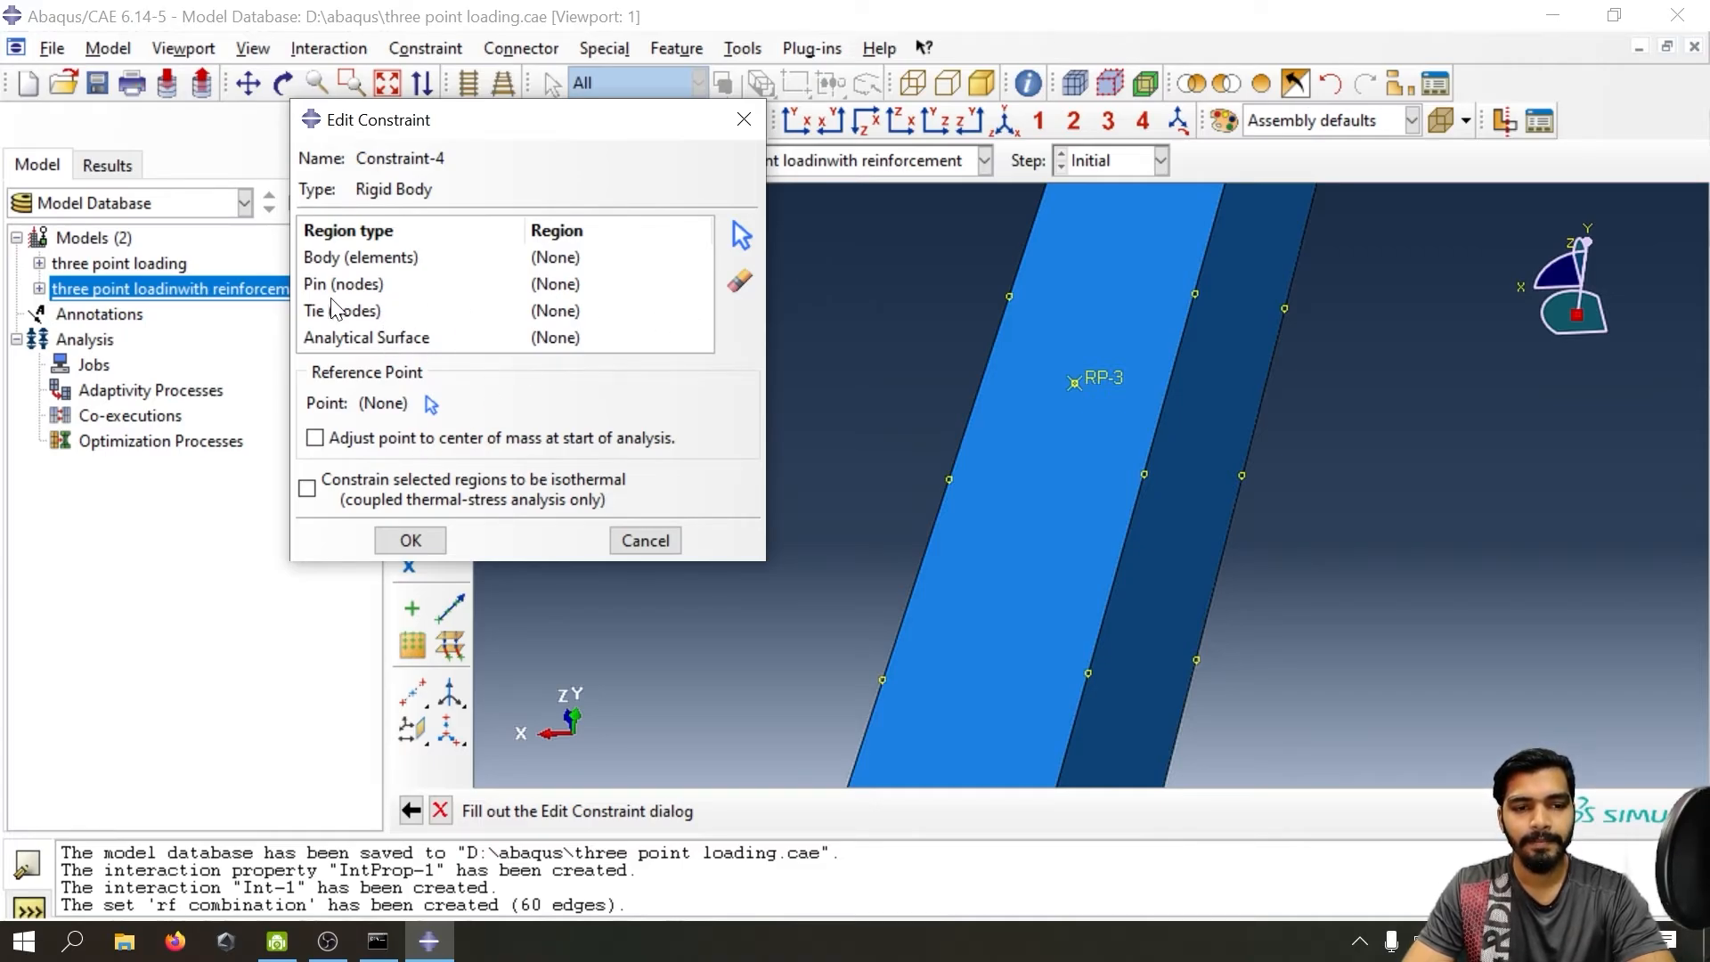
pyautogui.click(361, 312)
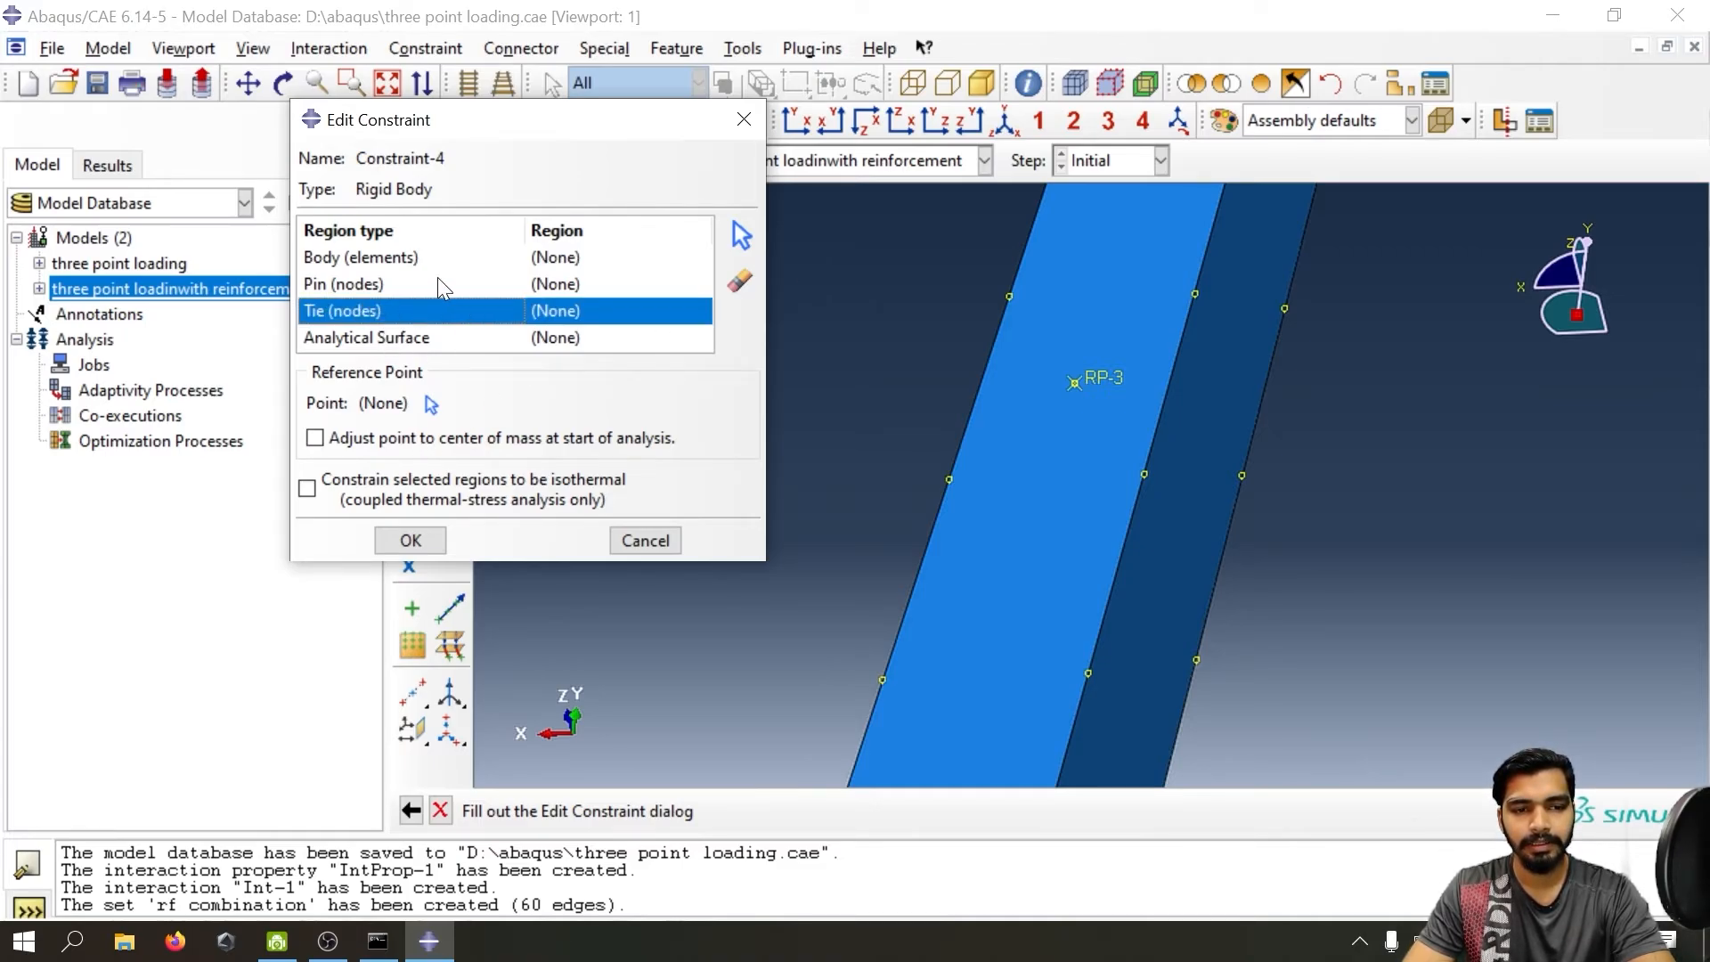
pyautogui.click(741, 236)
pyautogui.click(1069, 442)
pyautogui.click(877, 811)
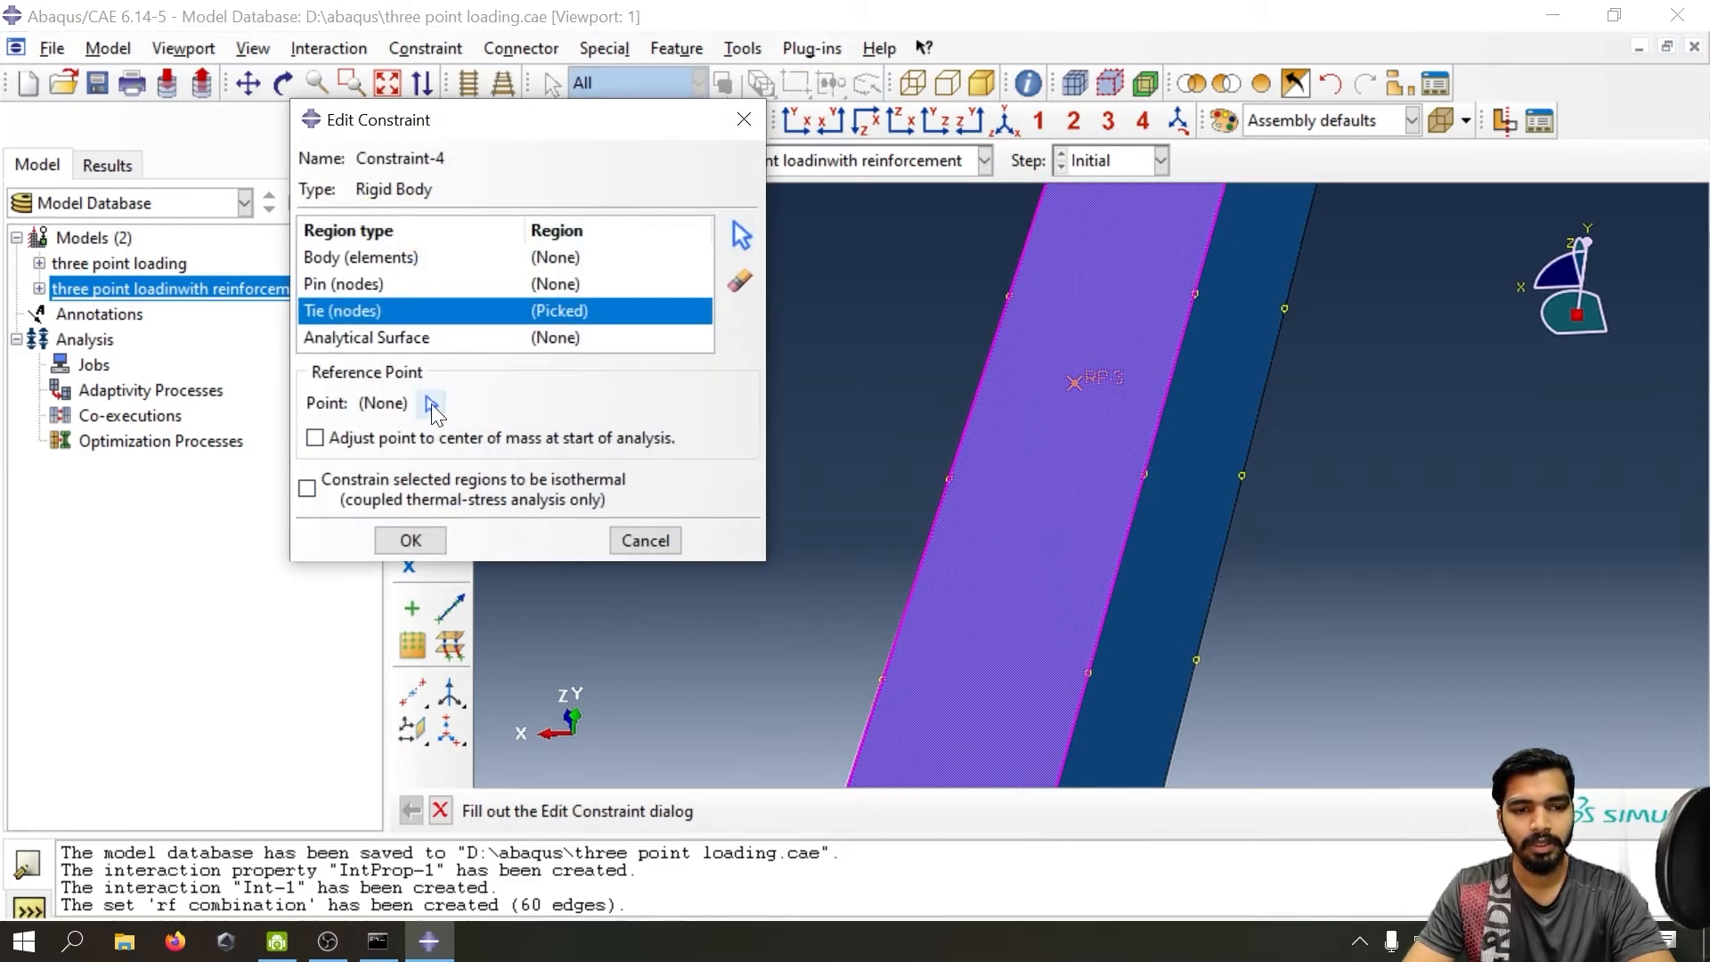
pyautogui.click(431, 405)
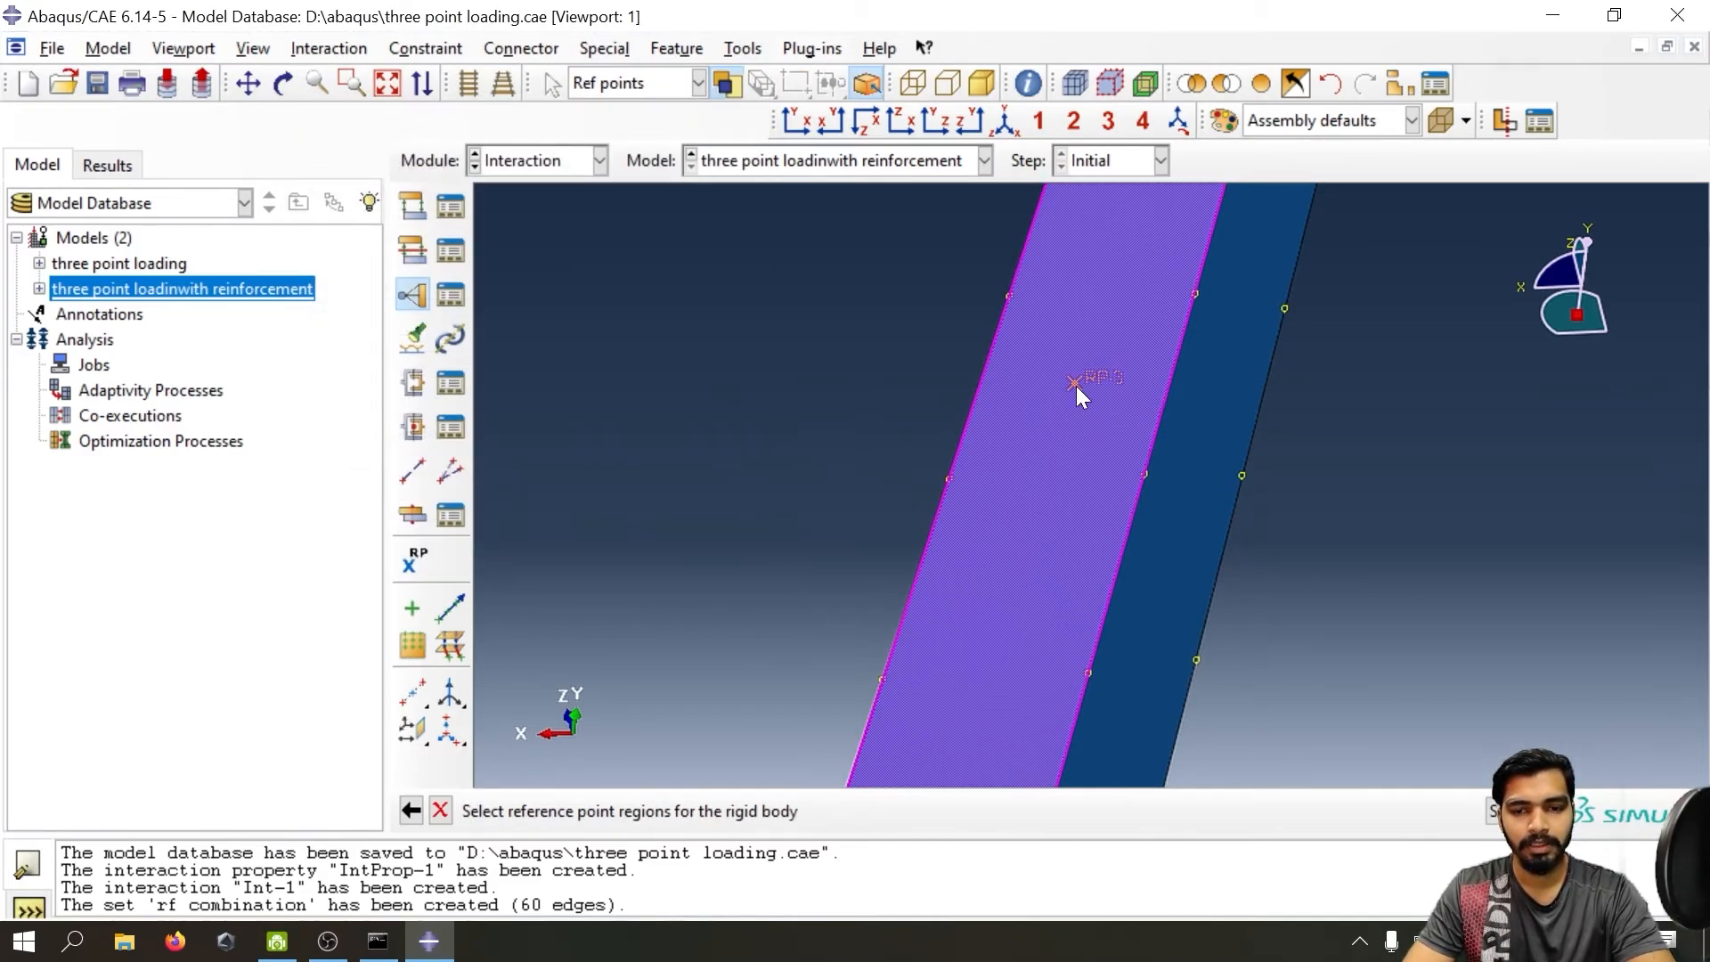
pyautogui.click(1075, 385)
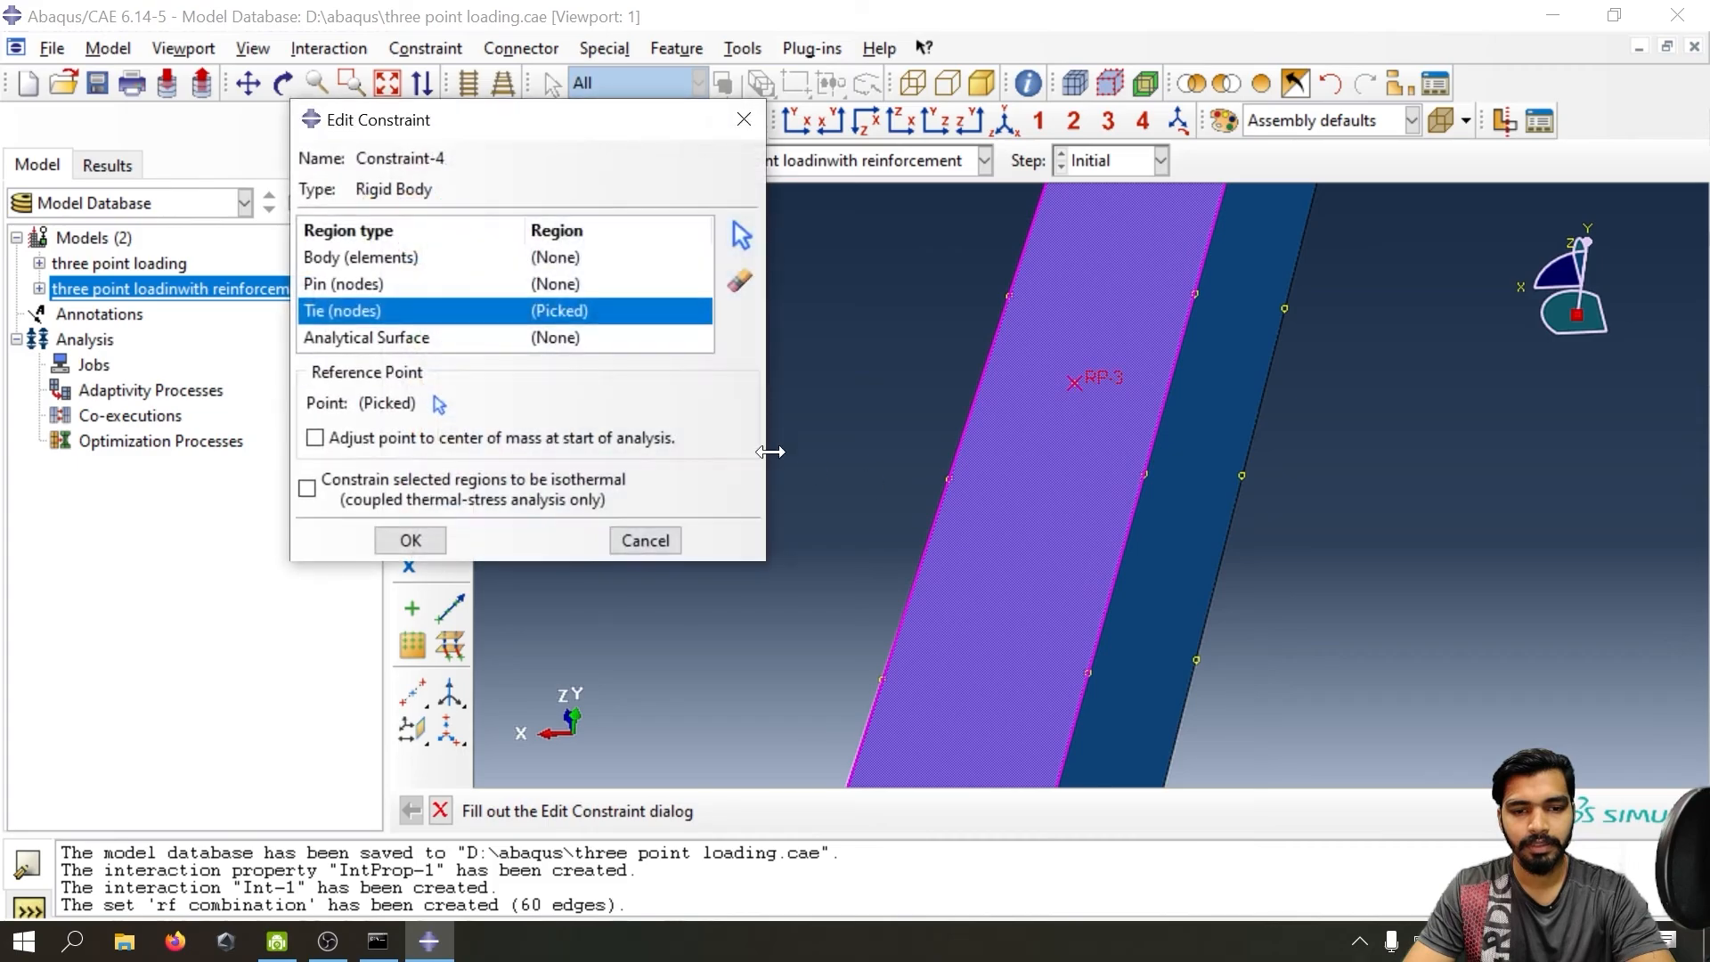
pyautogui.click(410, 540)
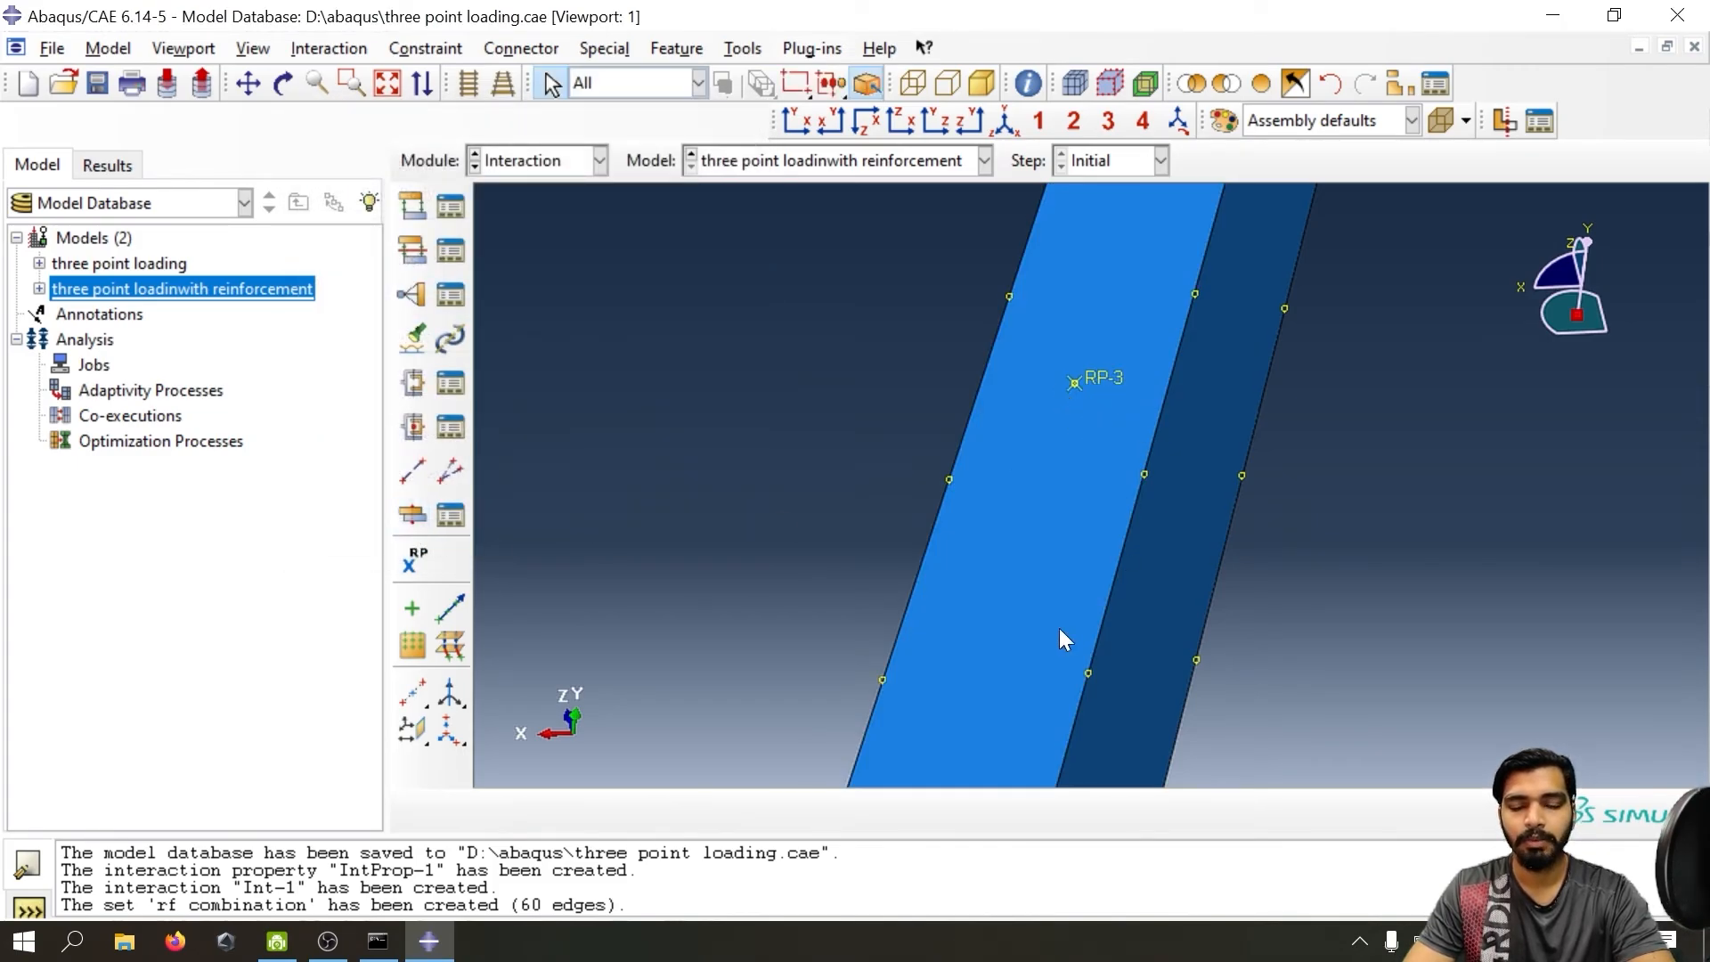
pyautogui.keyDown('ctrl'); pyautogui.keyDown('alt'); pyautogui.moveTo(1121, 730); pyautogui.dragTo(847, 426); pyautogui.keyUp('alt'); pyautogui.keyUp('ctrl')
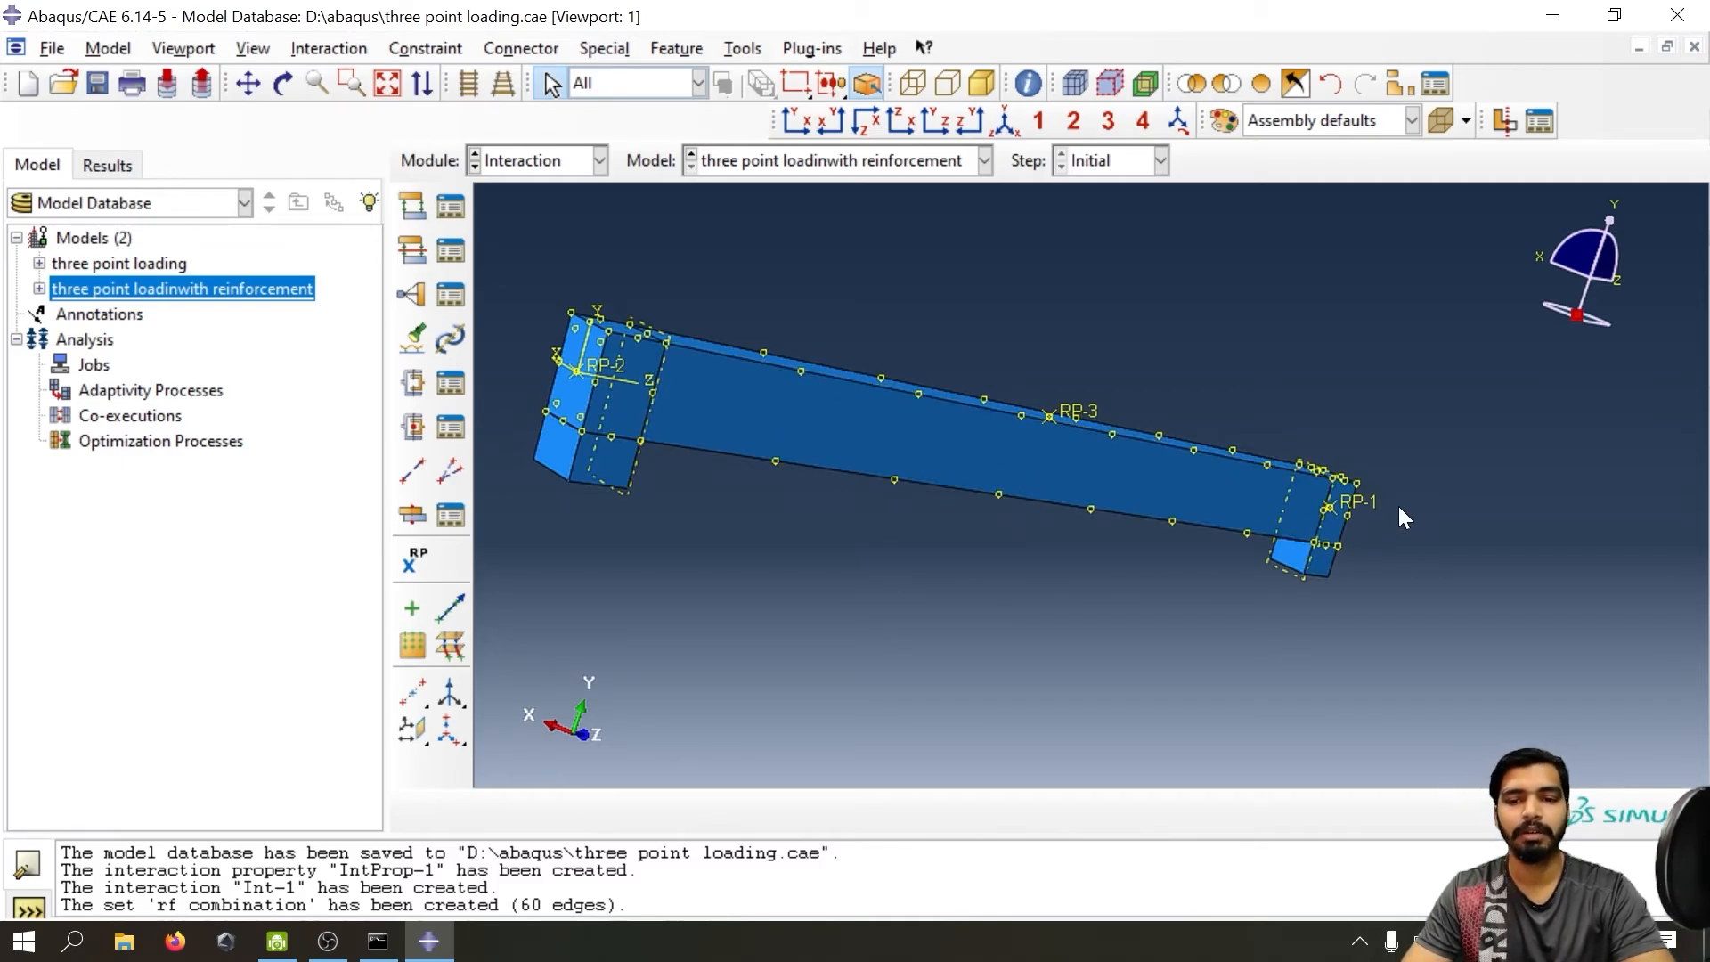
pyautogui.keyDown('ctrl'); pyautogui.keyDown('alt'); pyautogui.moveTo(1399, 506); pyautogui.dragTo(1316, 384); pyautogui.keyUp('alt'); pyautogui.keyUp('ctrl')
pyautogui.keyDown('ctrl'); pyautogui.keyDown('alt'); pyautogui.moveTo(825, 506); pyautogui.dragTo(905, 492); pyautogui.keyUp('alt'); pyautogui.keyUp('ctrl')
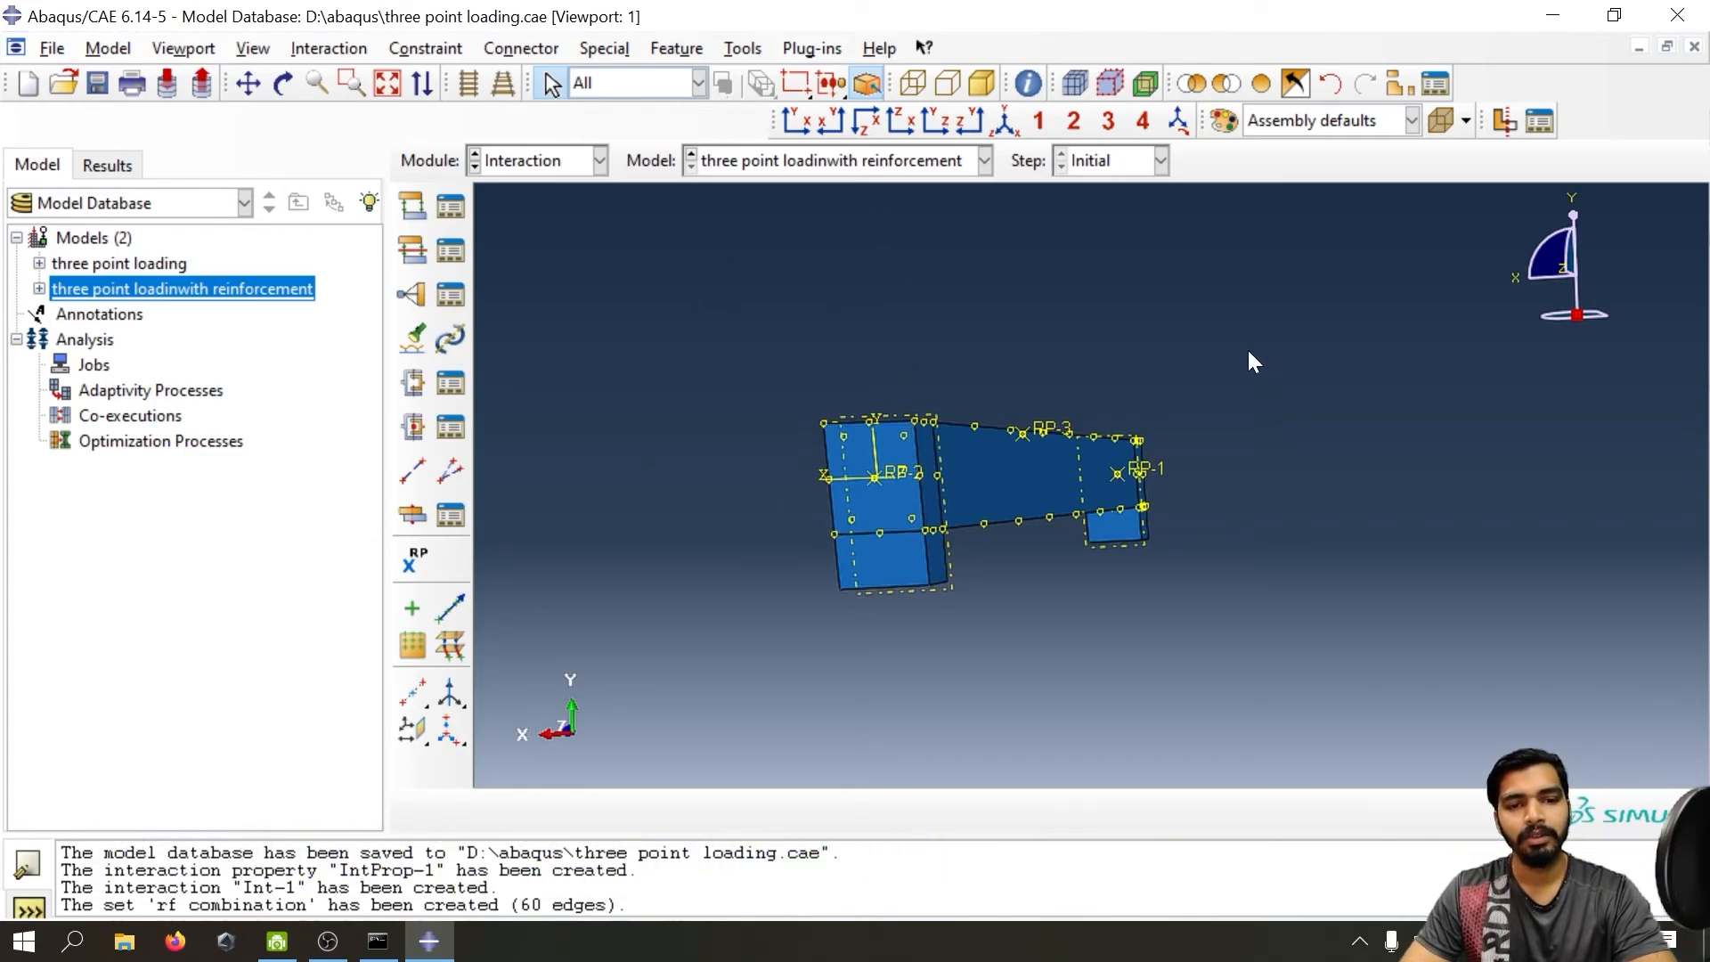
pyautogui.keyDown('ctrl'); pyautogui.keyDown('alt'); pyautogui.moveTo(980, 504); pyautogui.dragTo(1252, 559); pyautogui.keyUp('alt'); pyautogui.keyUp('ctrl')
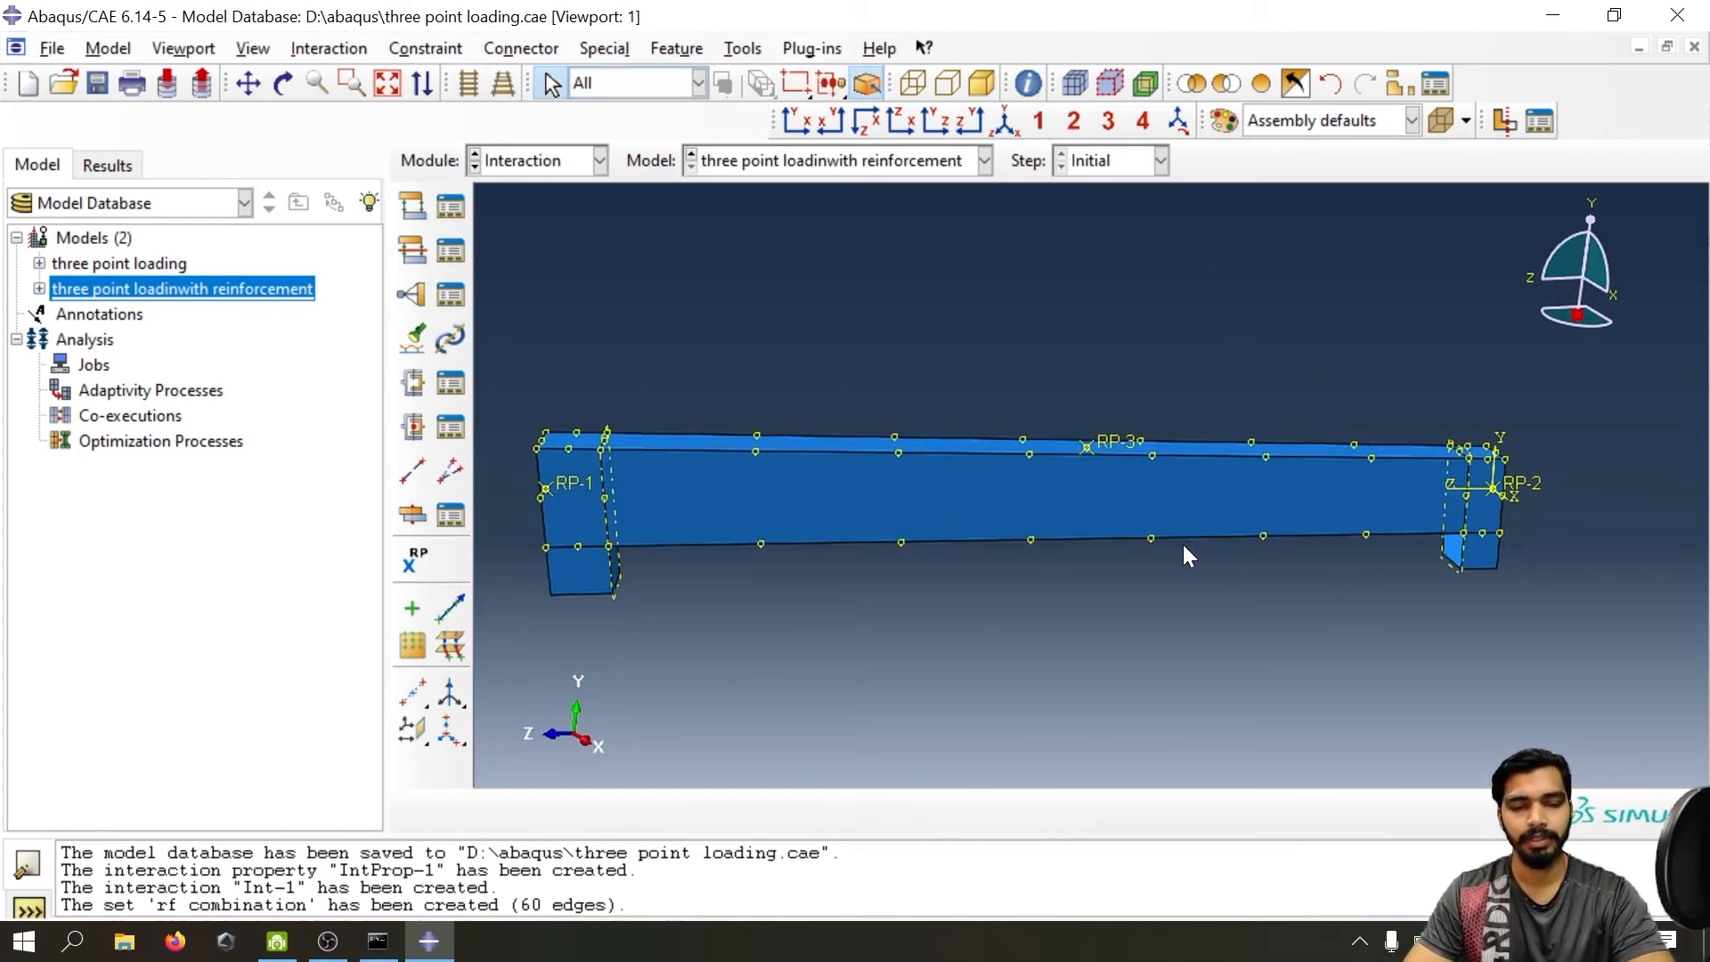
pyautogui.keyDown('ctrl'); pyautogui.keyDown('alt'); pyautogui.moveTo(738, 515); pyautogui.dragTo(976, 506); pyautogui.keyUp('alt'); pyautogui.keyUp('ctrl')
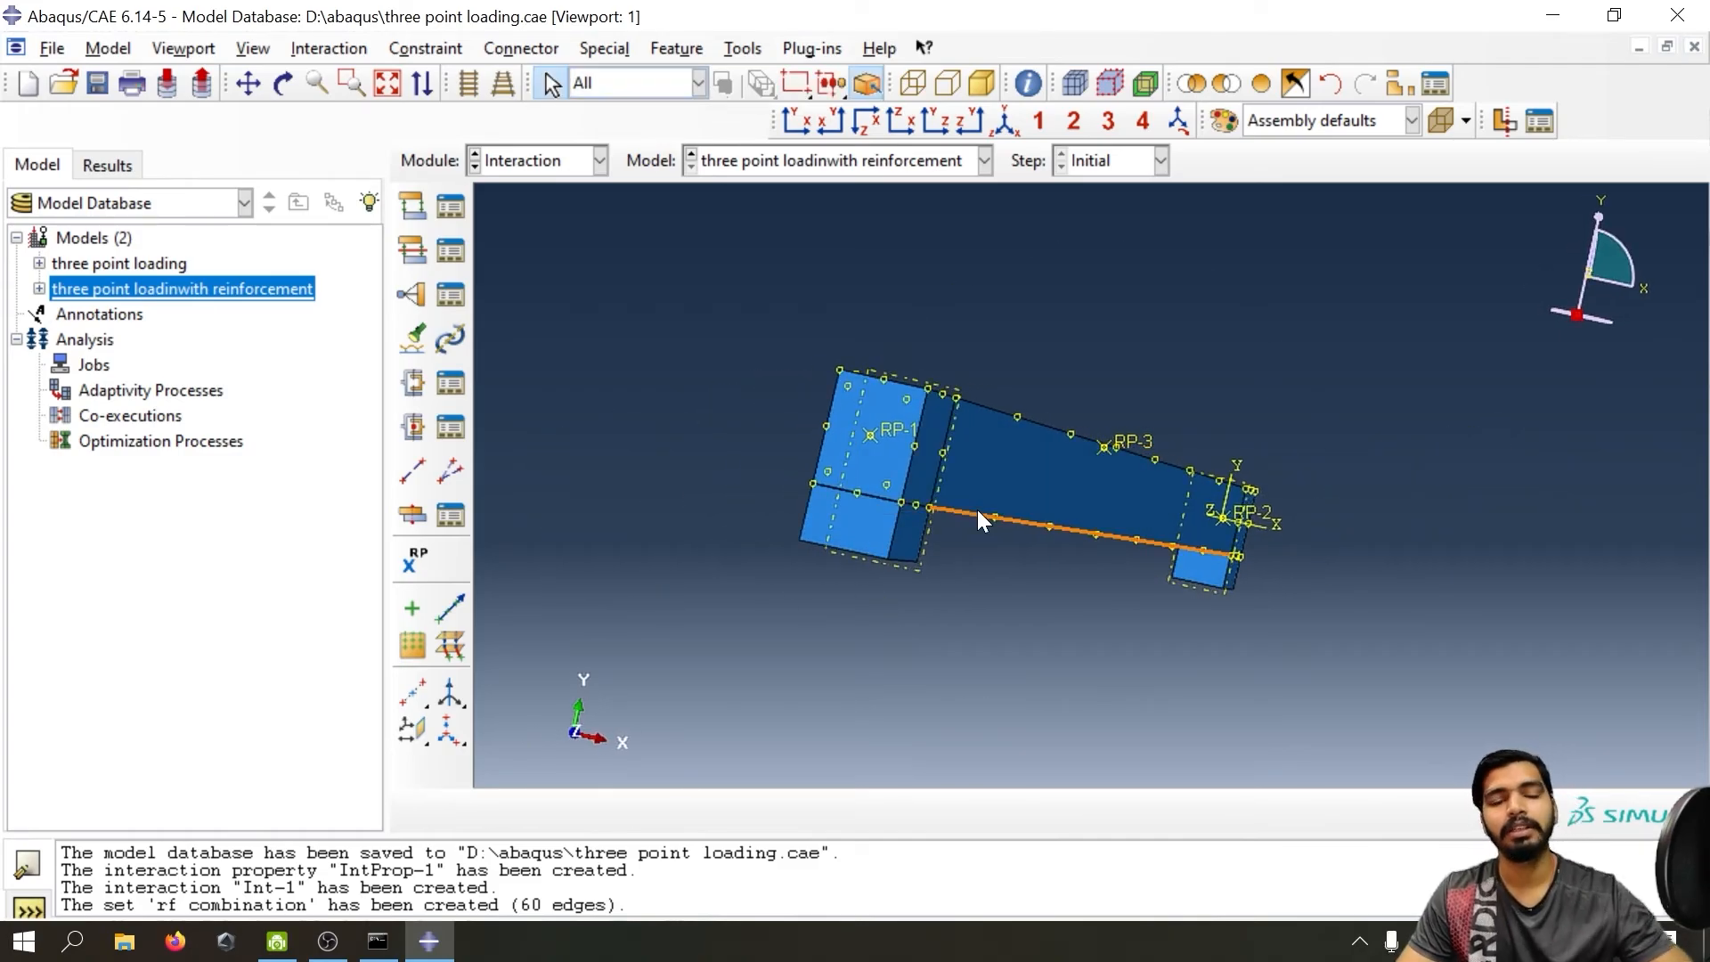